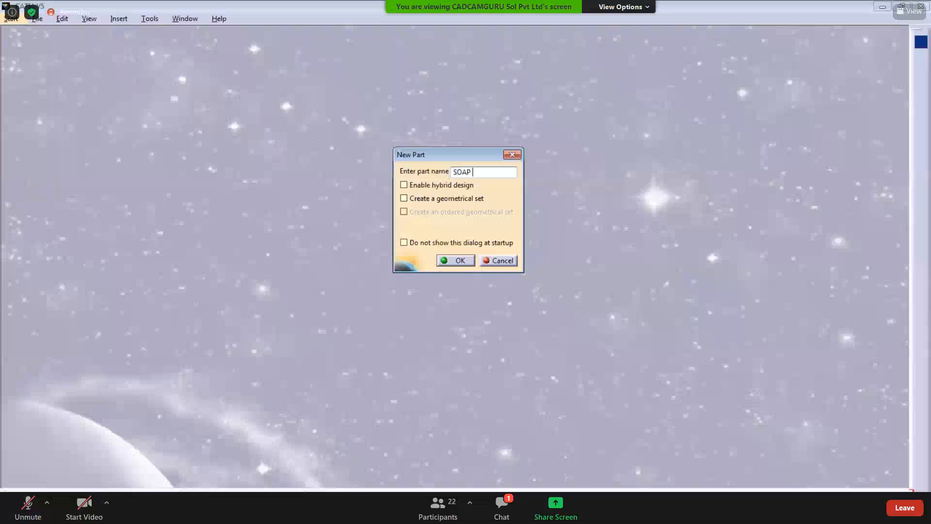
Step: Name the new part SOAP CASE and create it
type("CASE")
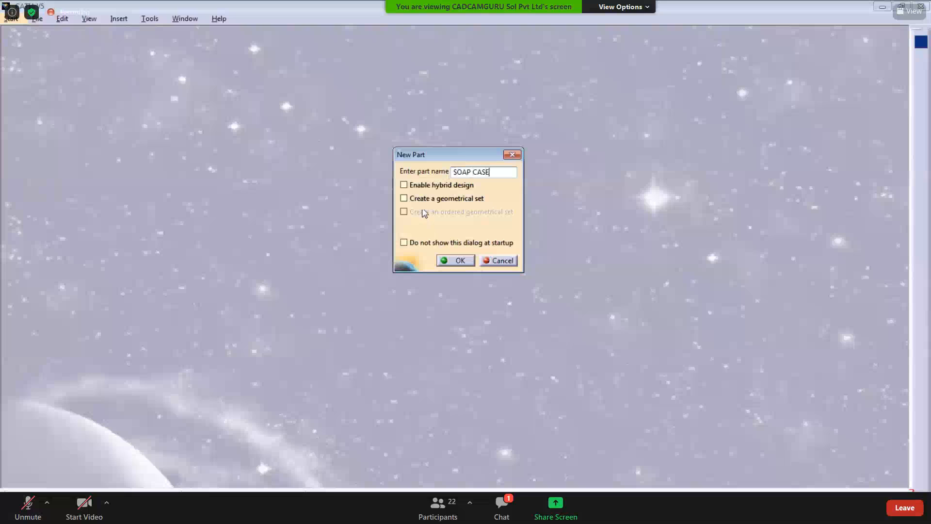
key("XF86AudioRaiseVolume")
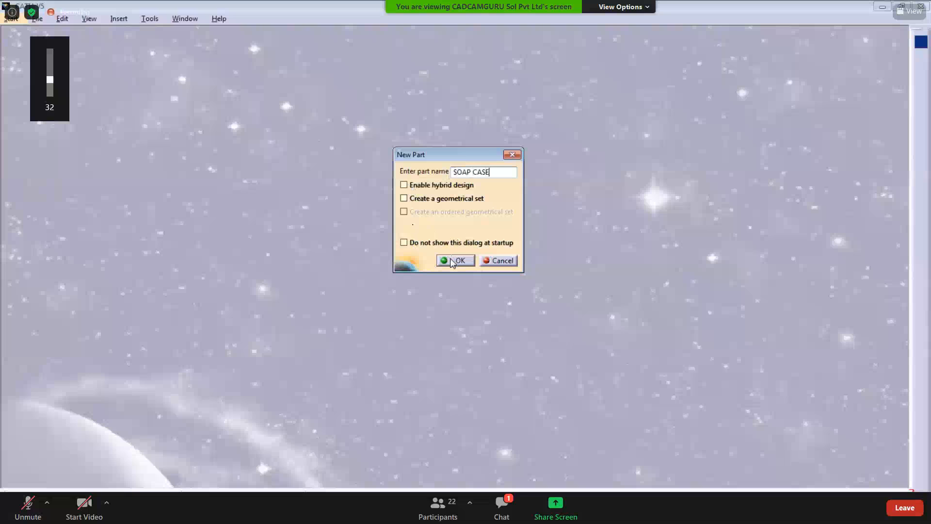
key("XF86AudioRaiseVolume")
key("XF86AudioRaiseVolume")
key("XF86AudioRaiseVolume")
left_click(456, 261)
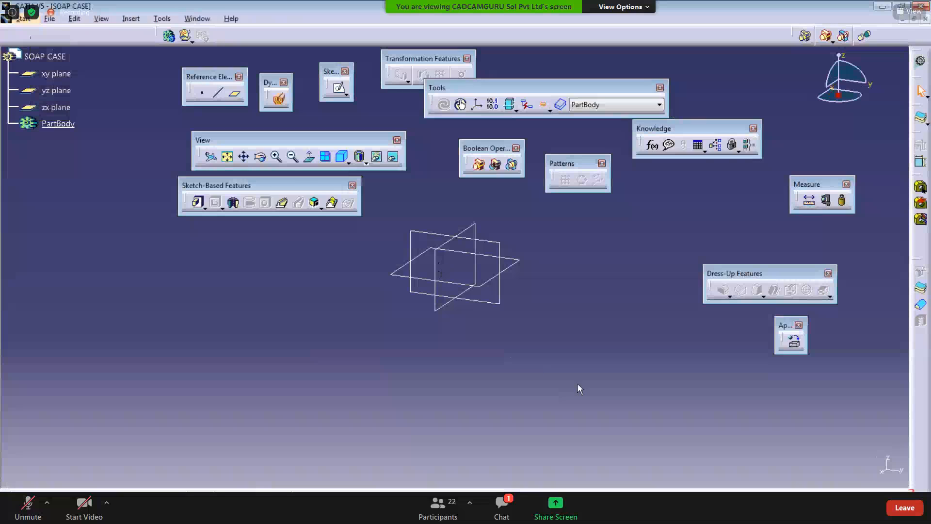
Step: Select the xy, yz and zx reference planes and hide them
left_click_drag(577, 382, 335, 190)
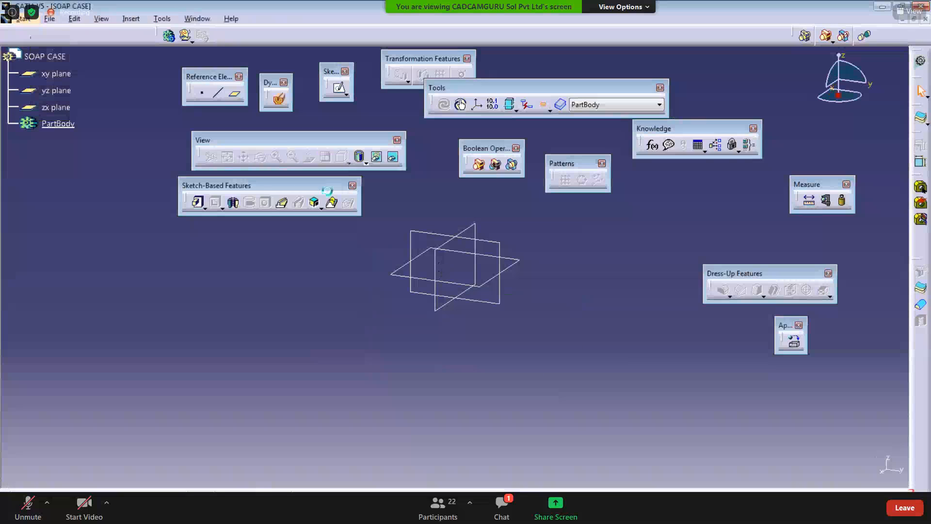
right_click(54, 91)
left_click(87, 127)
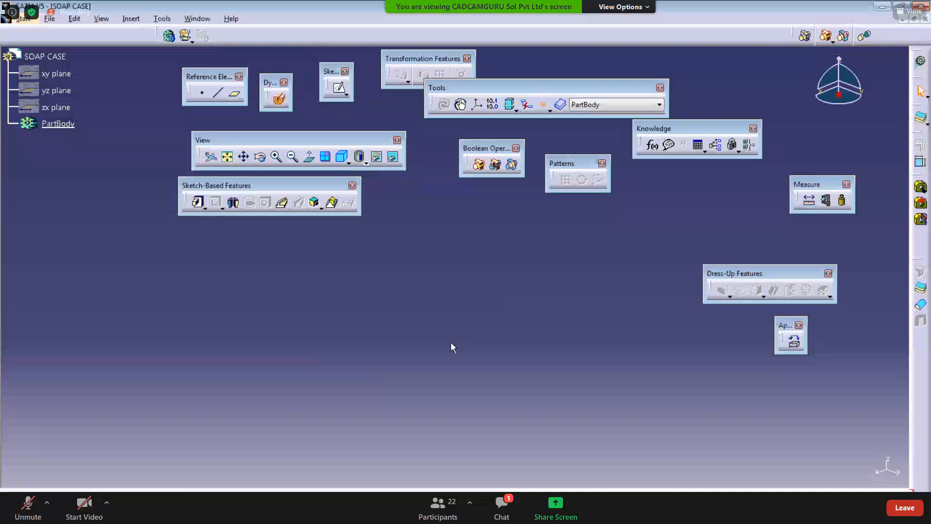
Step: Insert a standard axis system at the default origin
left_click(130, 19)
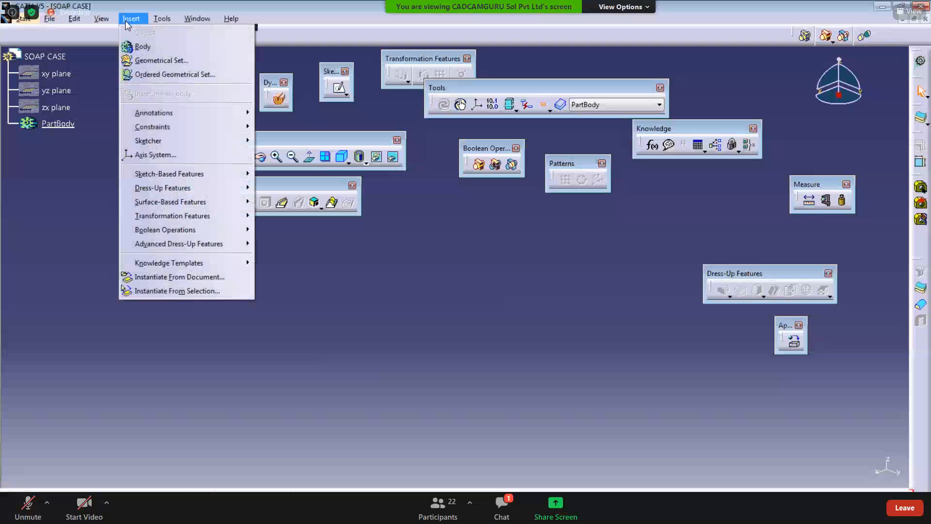
left_click(146, 156)
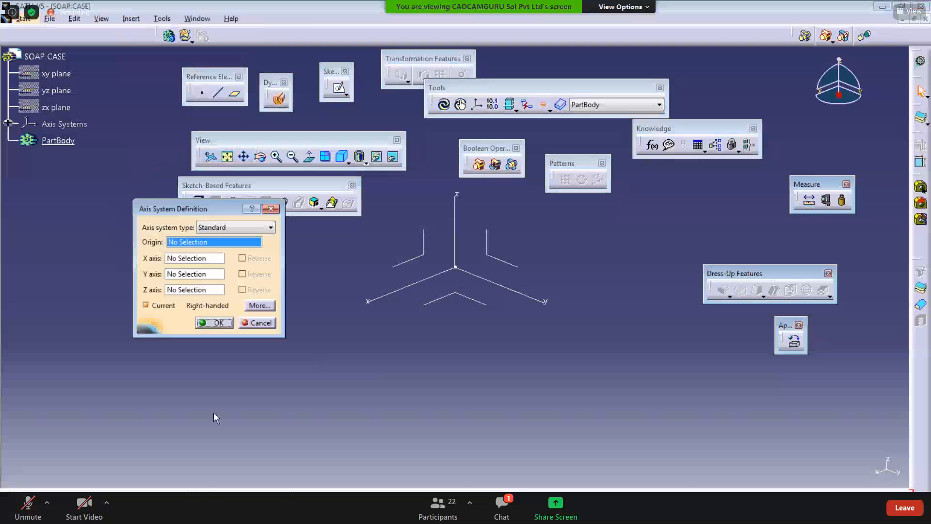
left_click(216, 323)
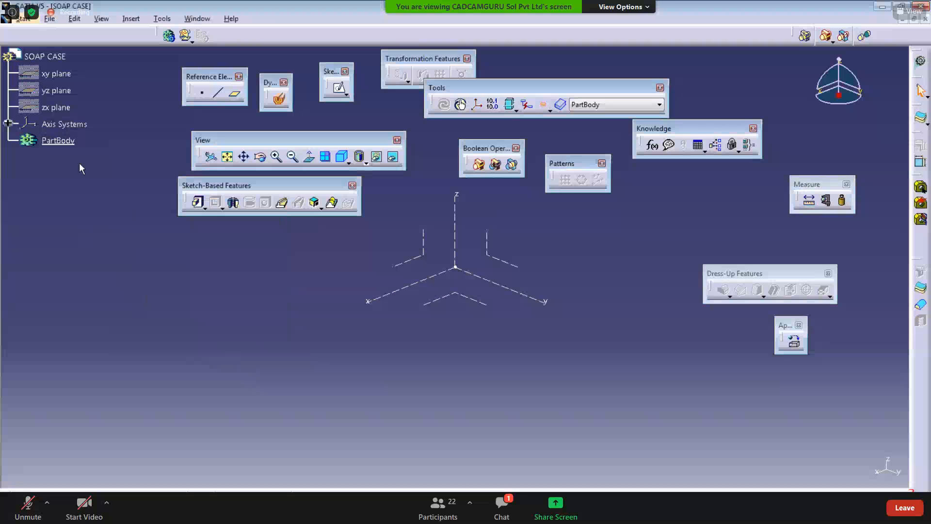
right_click(57, 141)
left_click(108, 228)
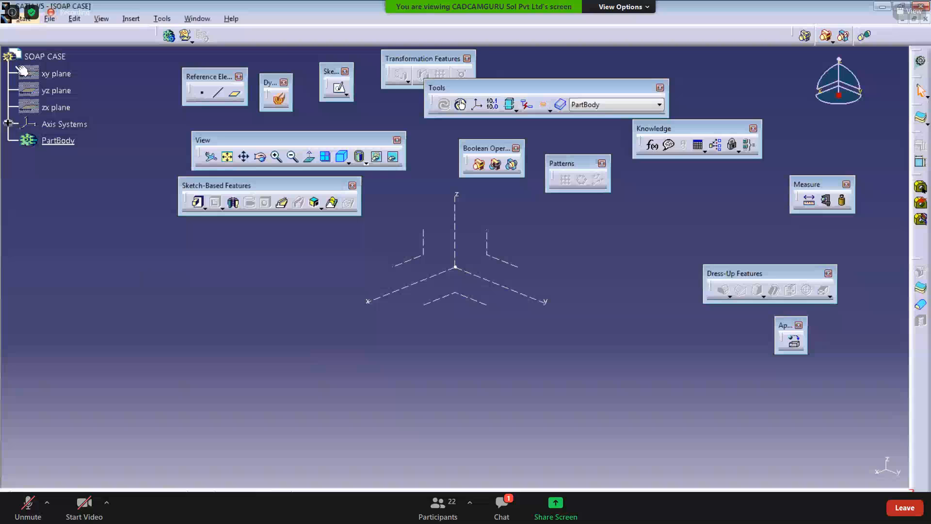
right_click(55, 140)
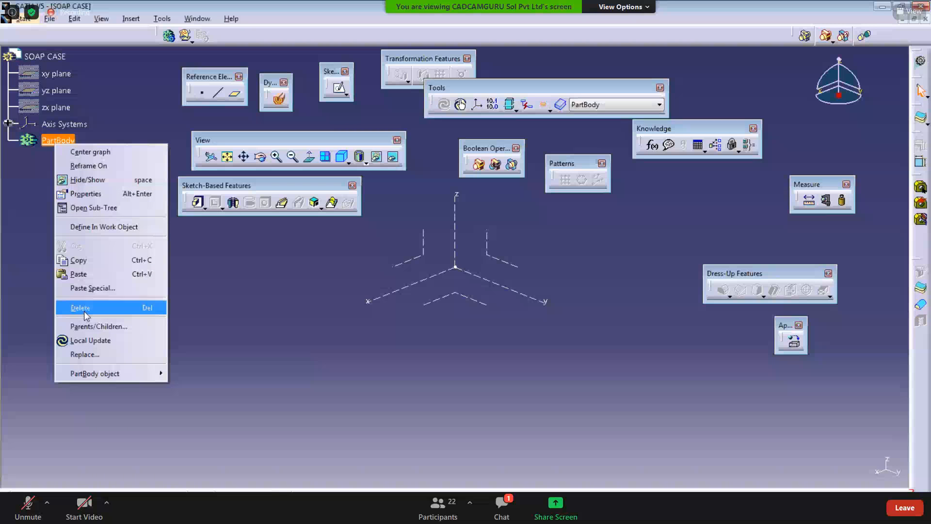
left_click(237, 326)
right_click(56, 106)
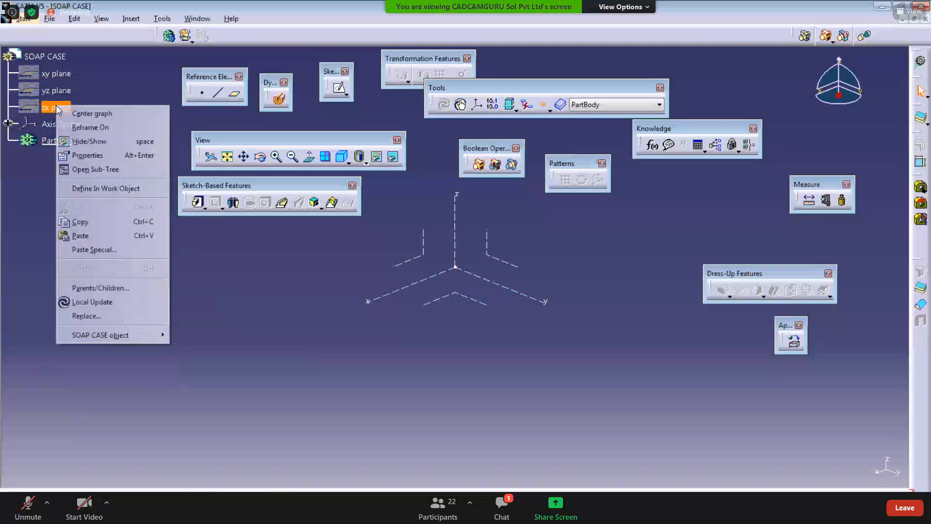
left_click(260, 286)
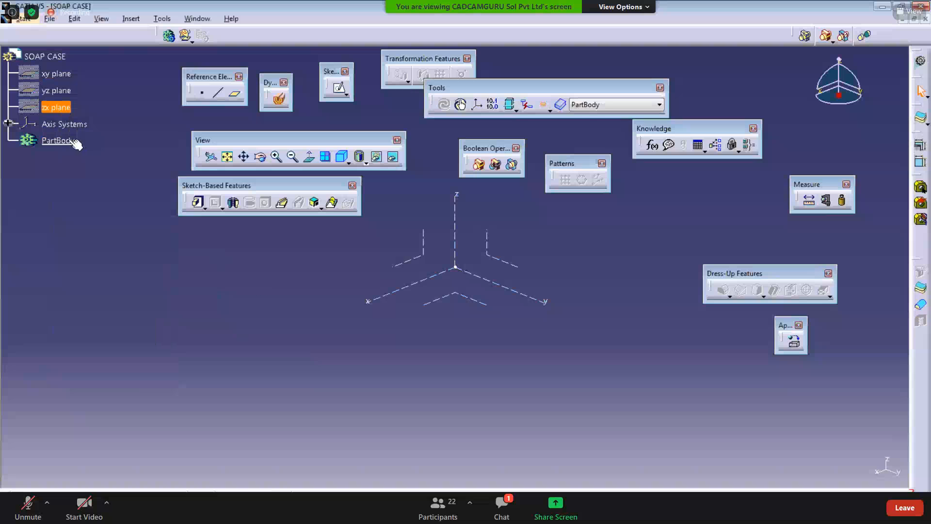
right_click(67, 142)
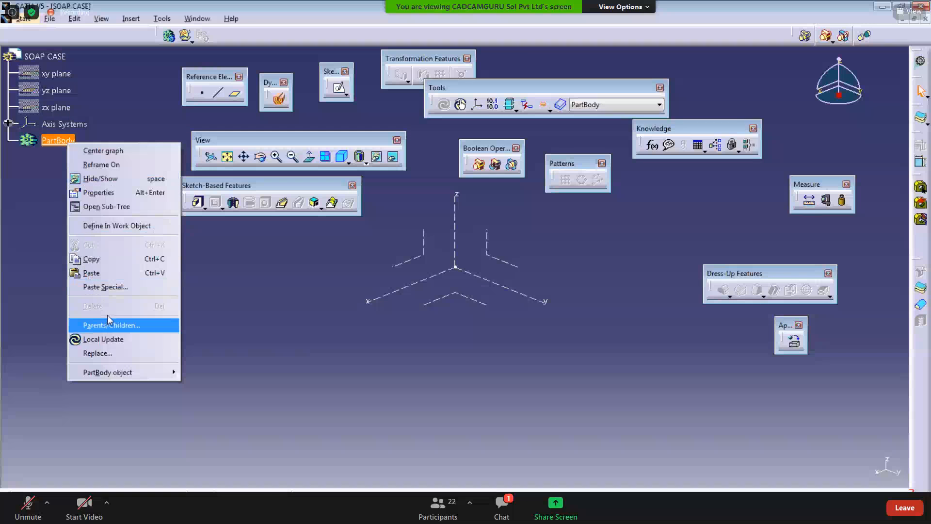
left_click(238, 329)
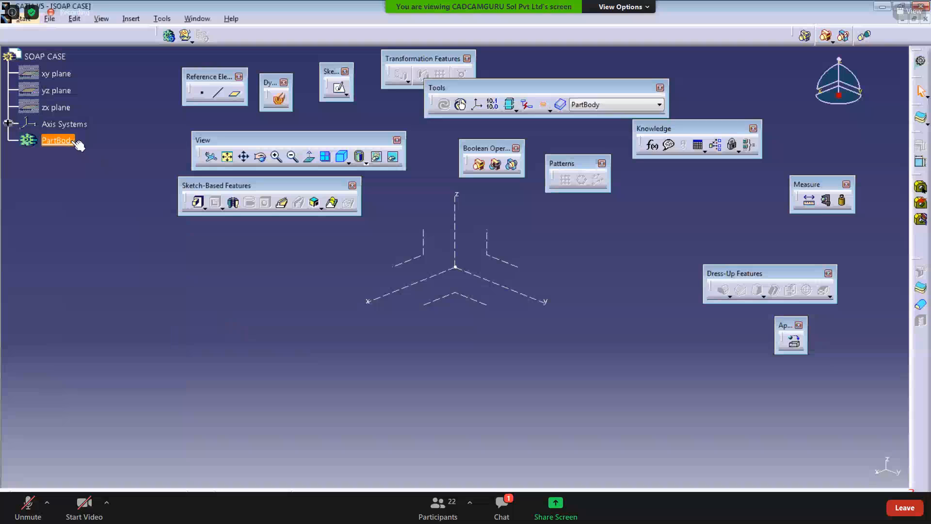
left_click(84, 232)
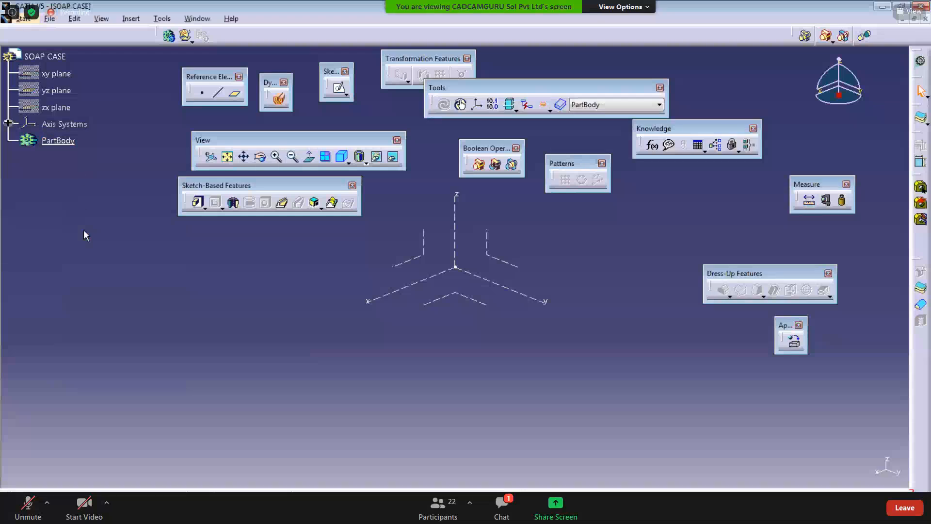
left_click(58, 142)
right_click(59, 139)
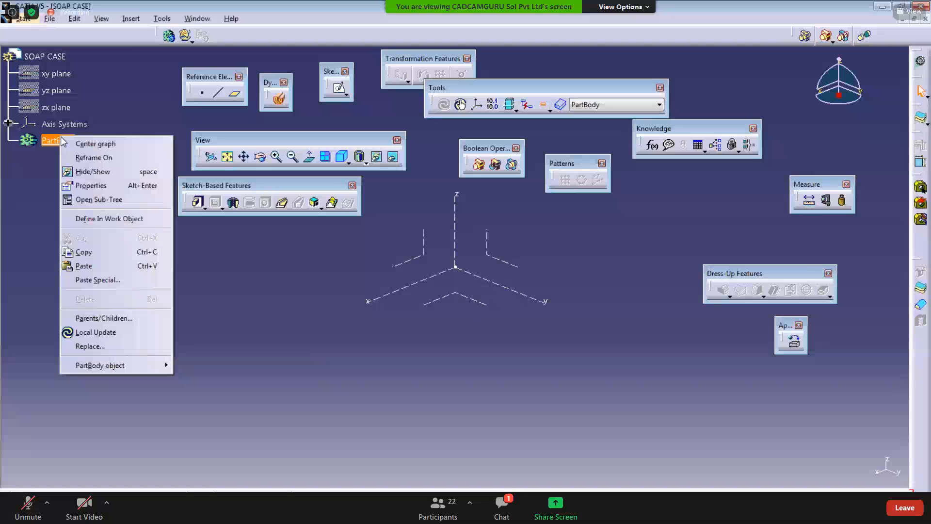
left_click(300, 399)
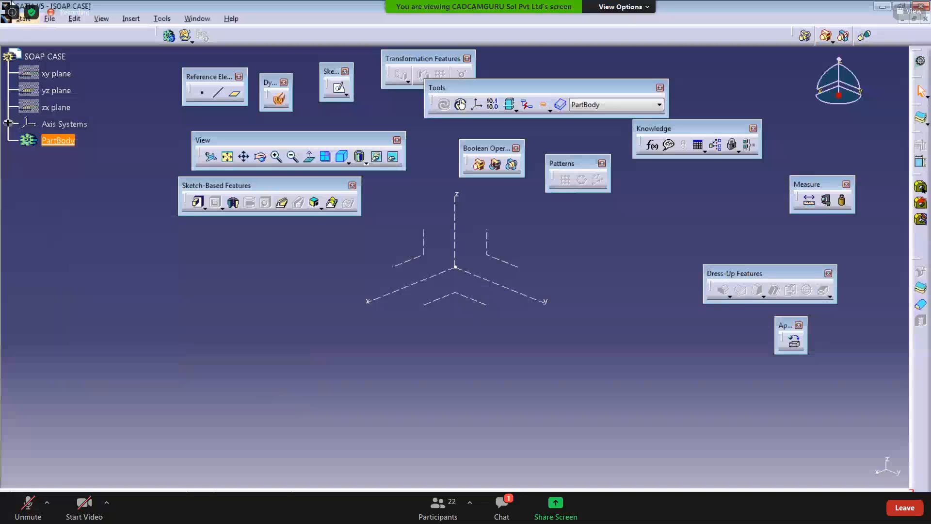
Step: Insert a new body and rename it BB through its feature properties
left_click(129, 20)
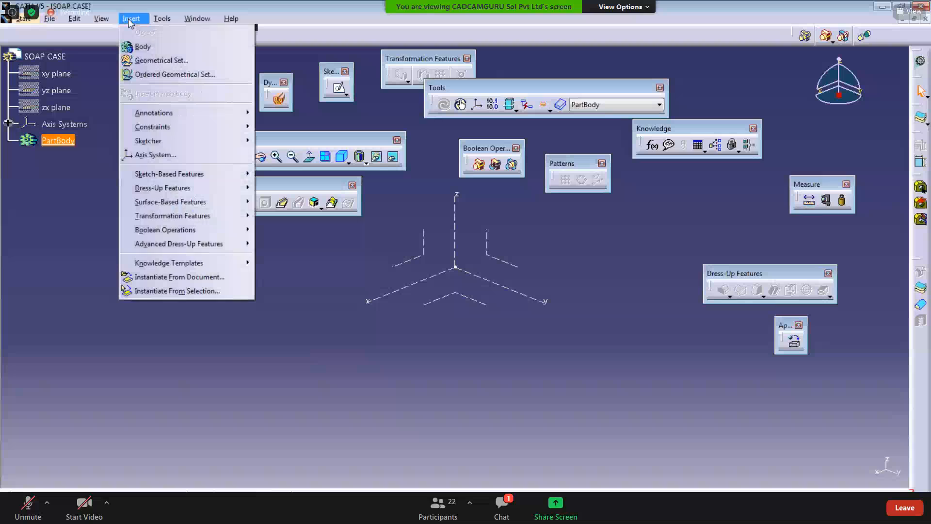
left_click(134, 50)
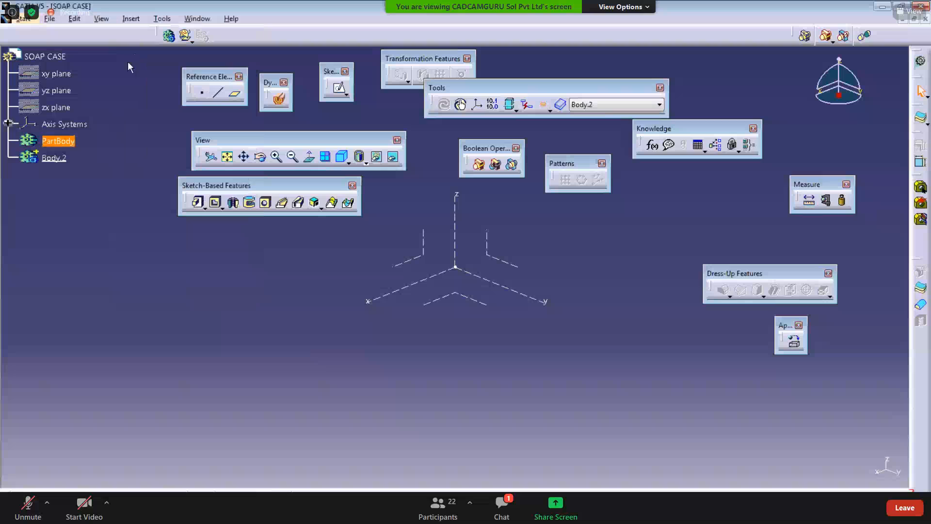
left_click(56, 158)
right_click(62, 162)
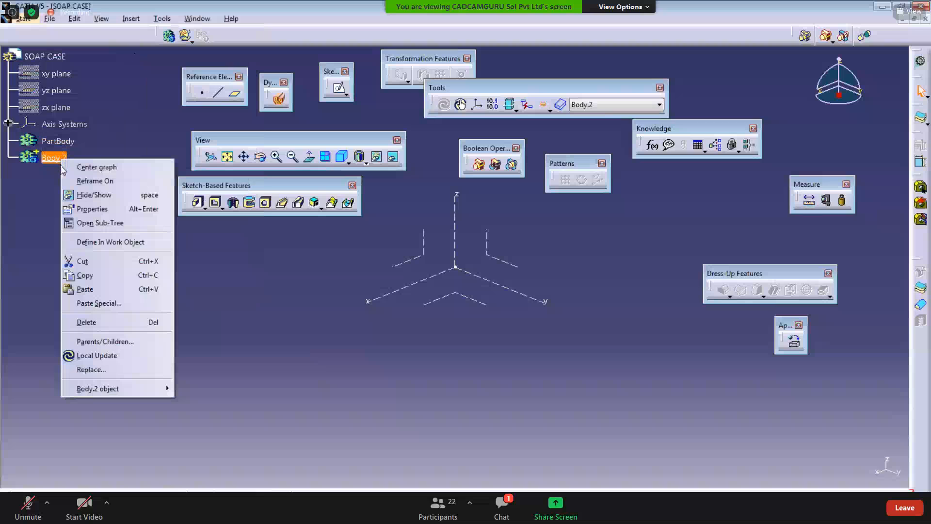
left_click(82, 210)
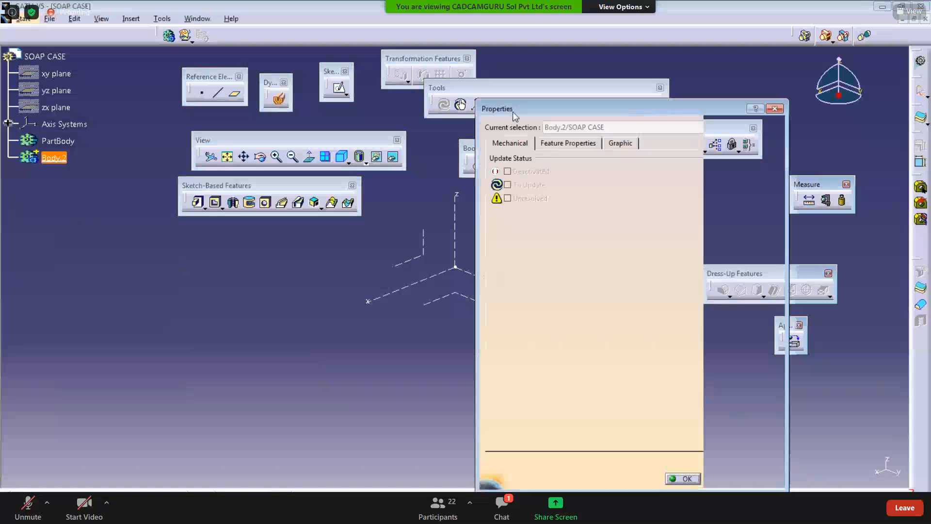
left_click(459, 135)
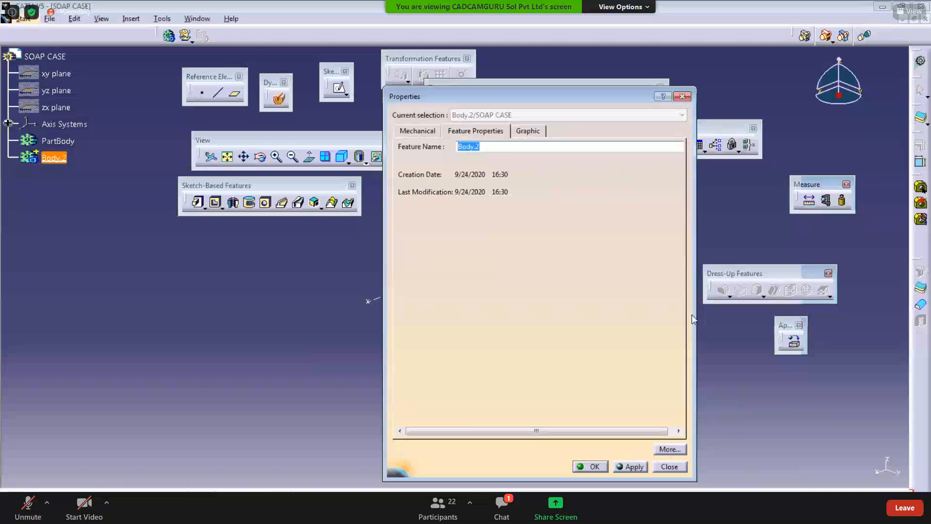
type("BB")
left_click(590, 466)
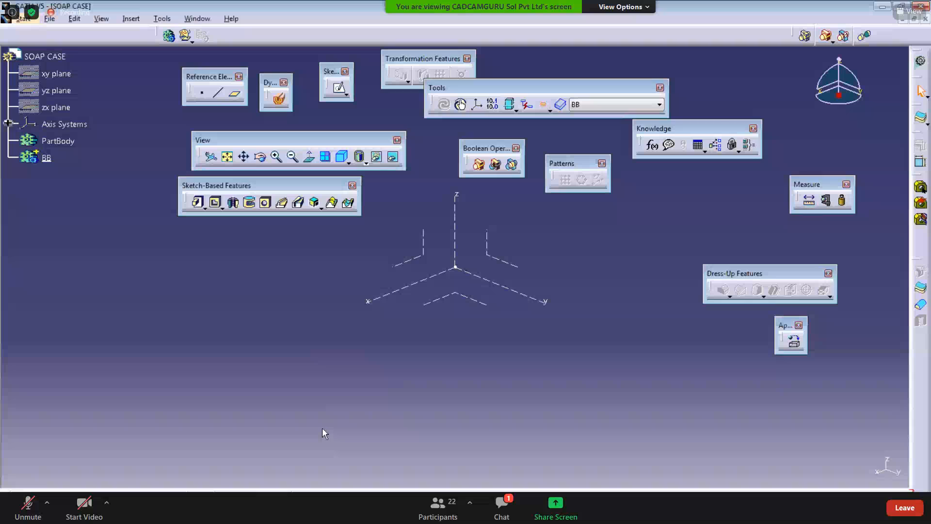
Step: Switch to the soap case drawing PDF to examine its views and dimensions, then return
key("alt+Tab")
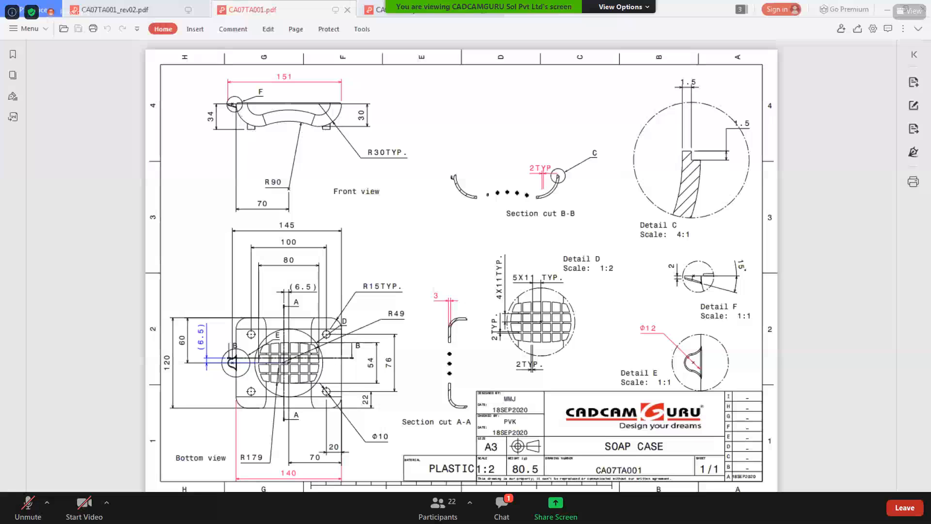
mouse_move(377, 512)
key("alt+Tab")
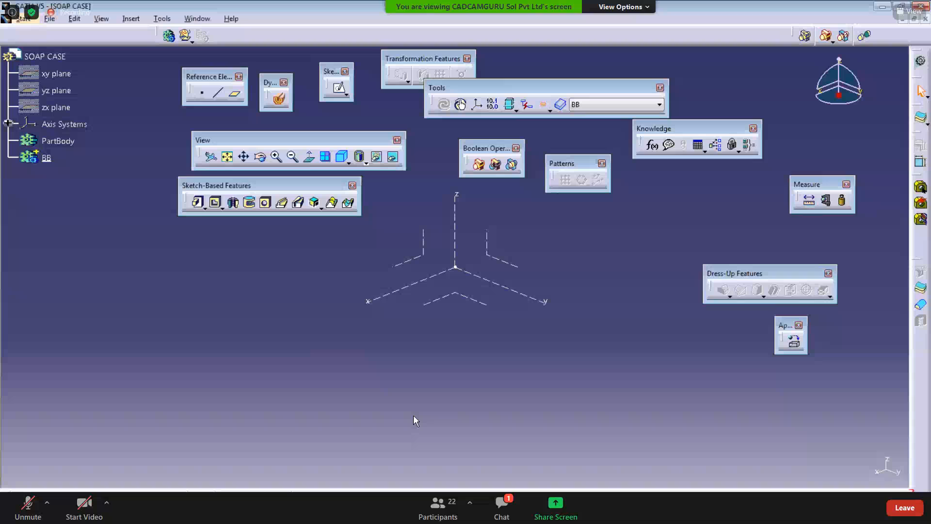
Step: Start a positioned sketch on the axis system's YZ plane
left_click(497, 258)
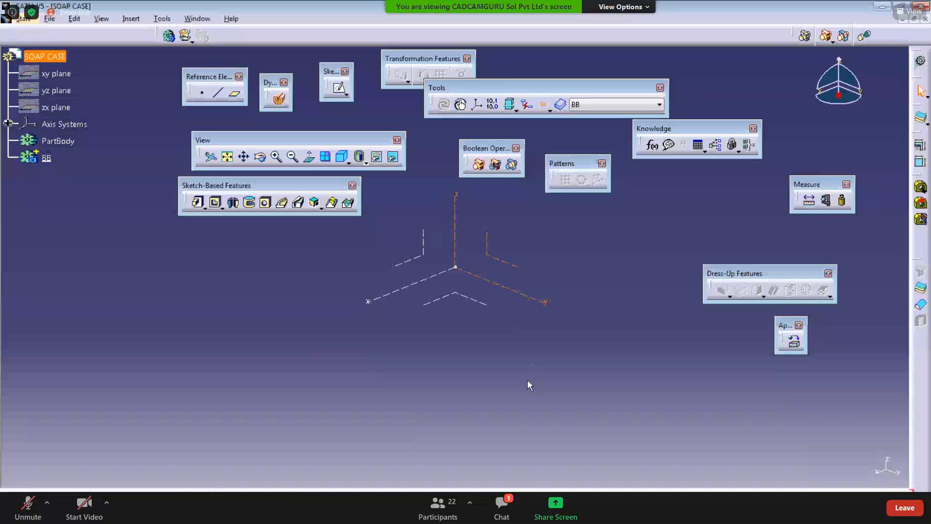
left_click(347, 95)
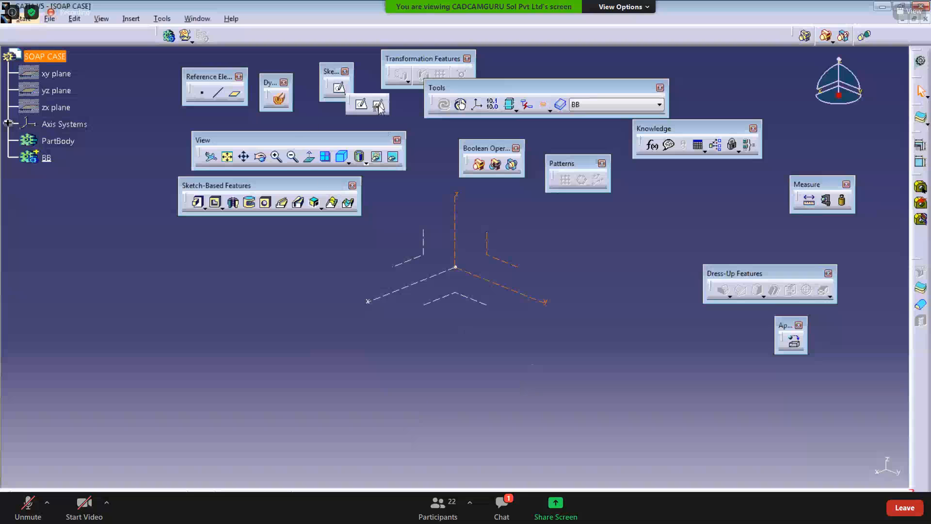
left_click(378, 109)
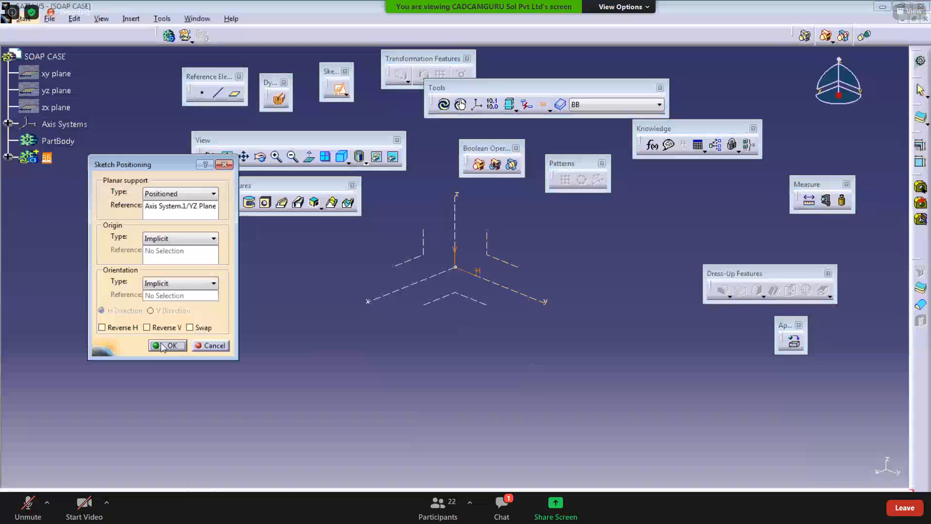
left_click(165, 347)
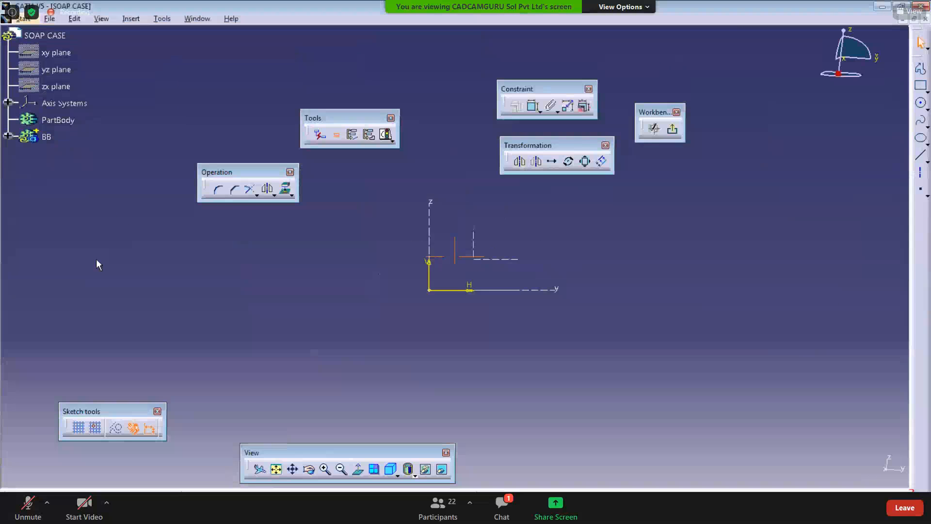
Step: Hide Axis System.1 in the specification tree
left_click(8, 102)
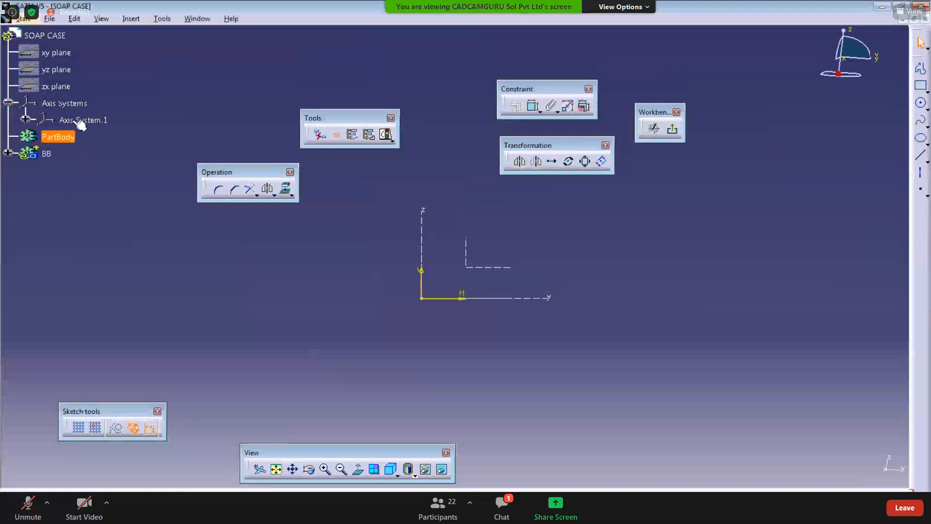
right_click(89, 120)
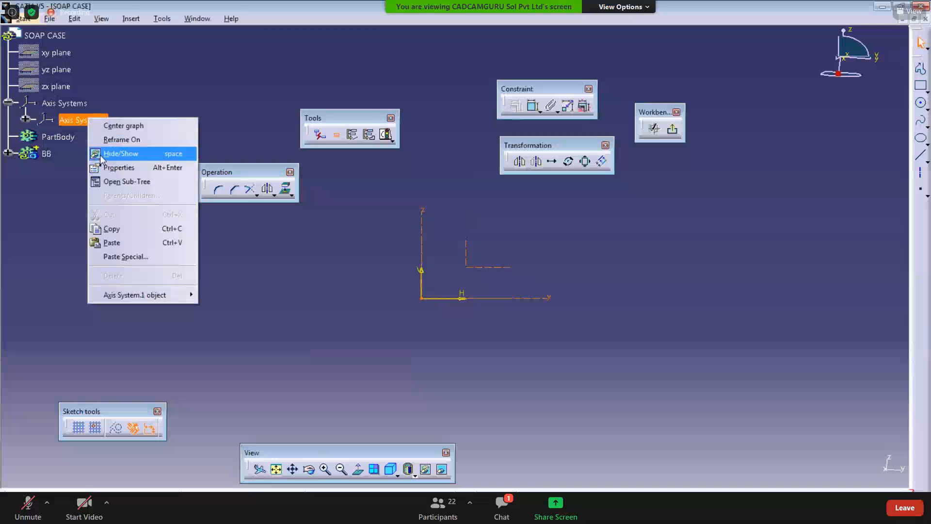
left_click(100, 155)
middle_click_drag(178, 320, 208, 302)
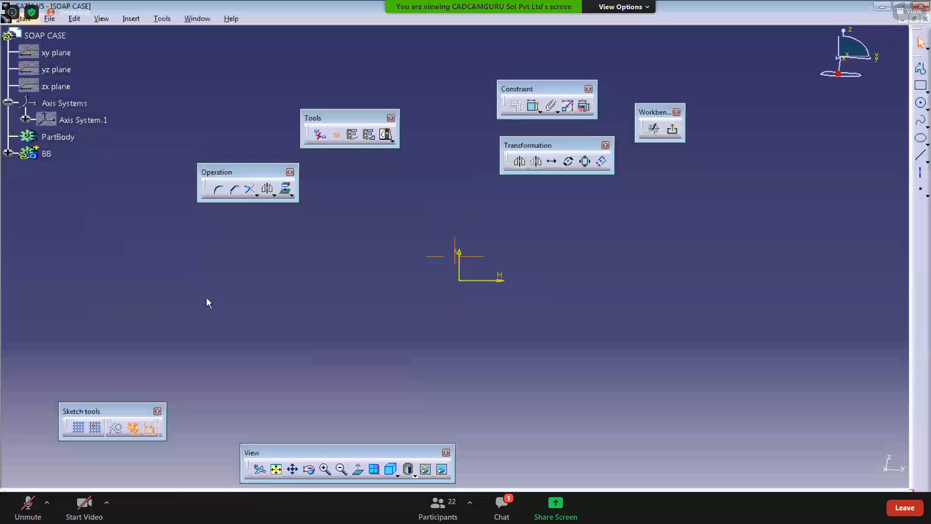
left_click(276, 469)
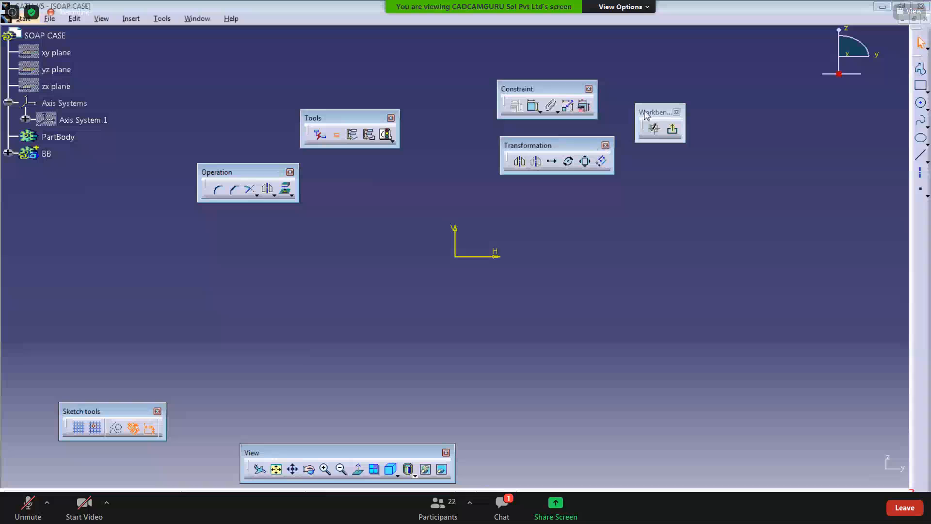
Step: Draw a circle to the left of the sketch origin and exit the circle command
left_click(921, 103)
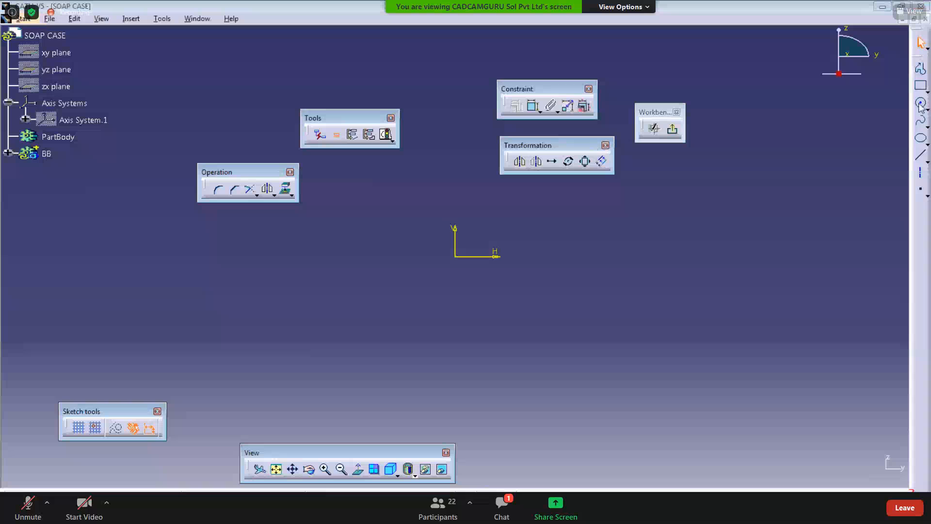
left_click(286, 270)
left_click(287, 311)
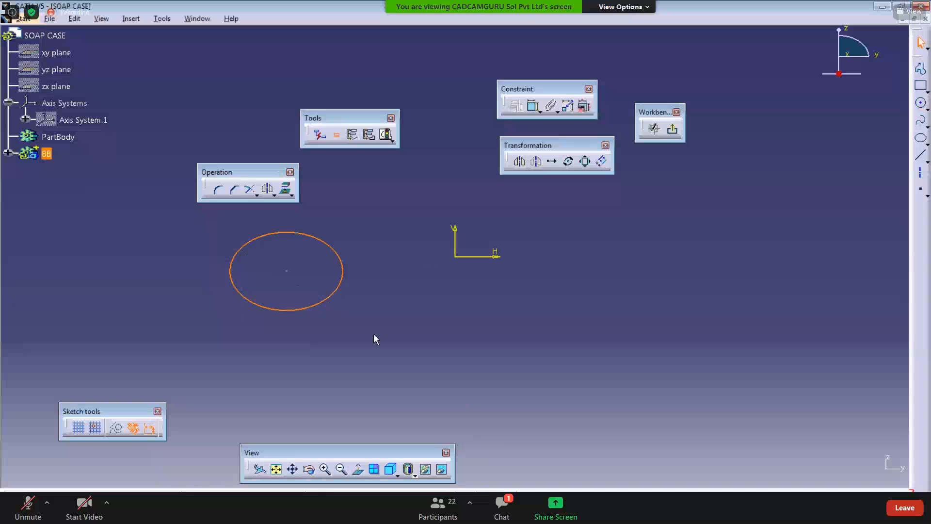
left_click(374, 334)
middle_click_drag(450, 315, 428, 309)
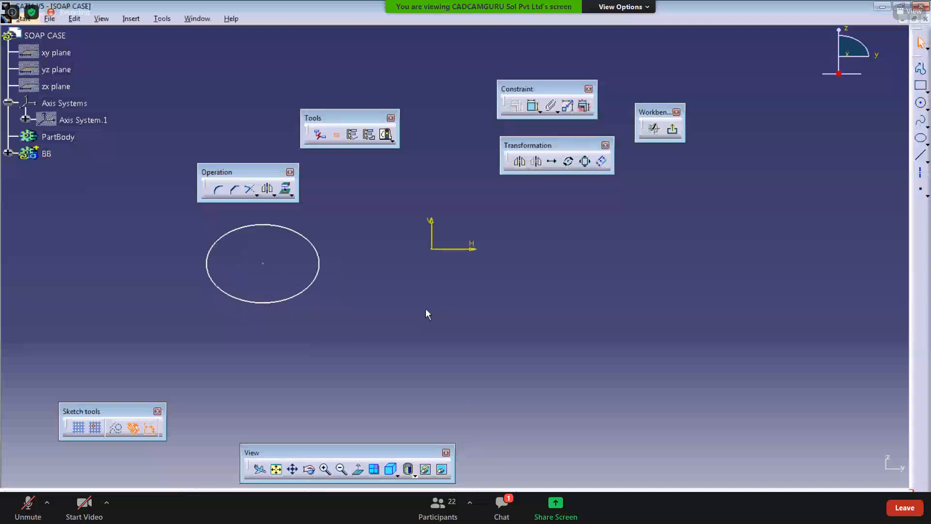
Step: Mirror the circle about the sketch's vertical axis to create a matching circle on the right
left_click(320, 268)
left_click(267, 190)
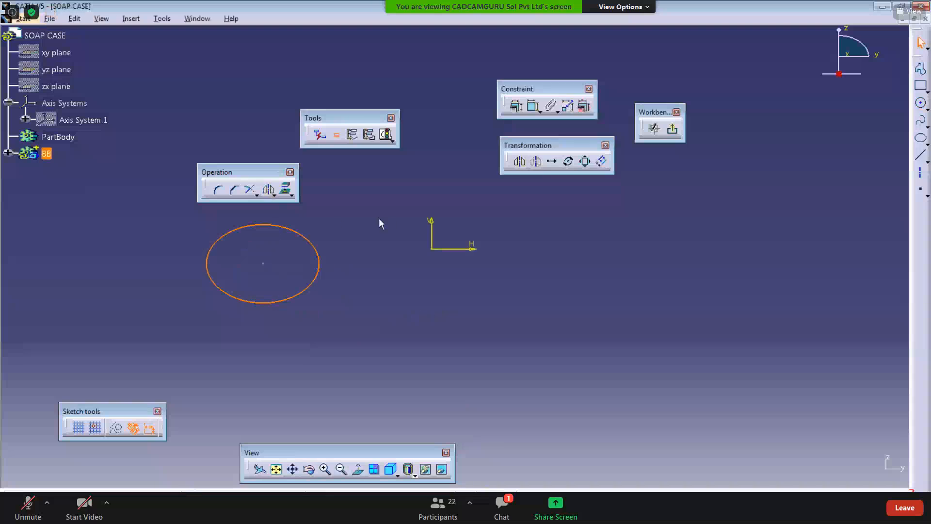
left_click(431, 228)
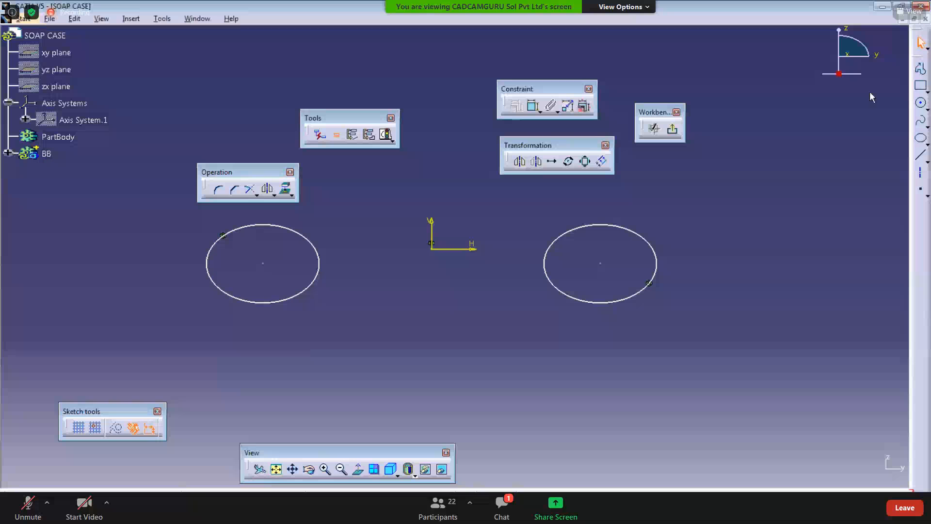
Step: Draw a larger circle centered below the origin, overlapping both small circles
left_click(921, 103)
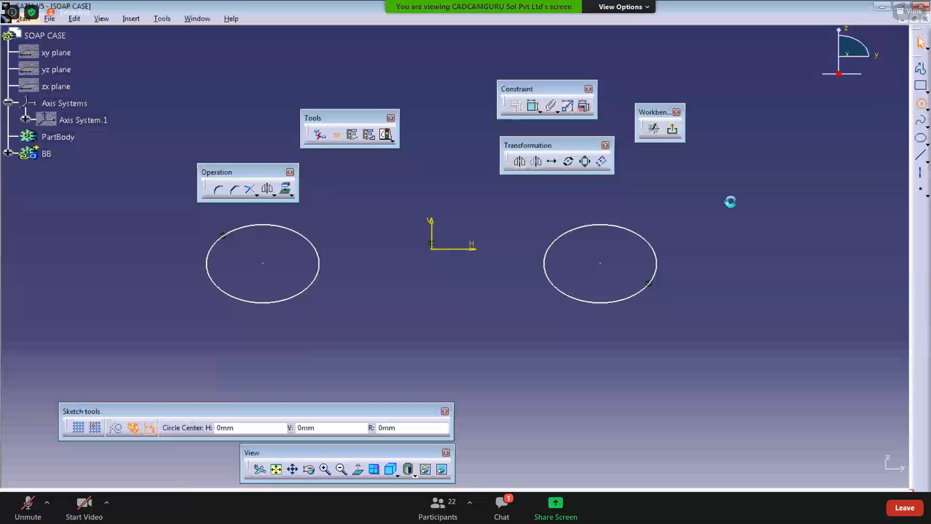
left_click(442, 327)
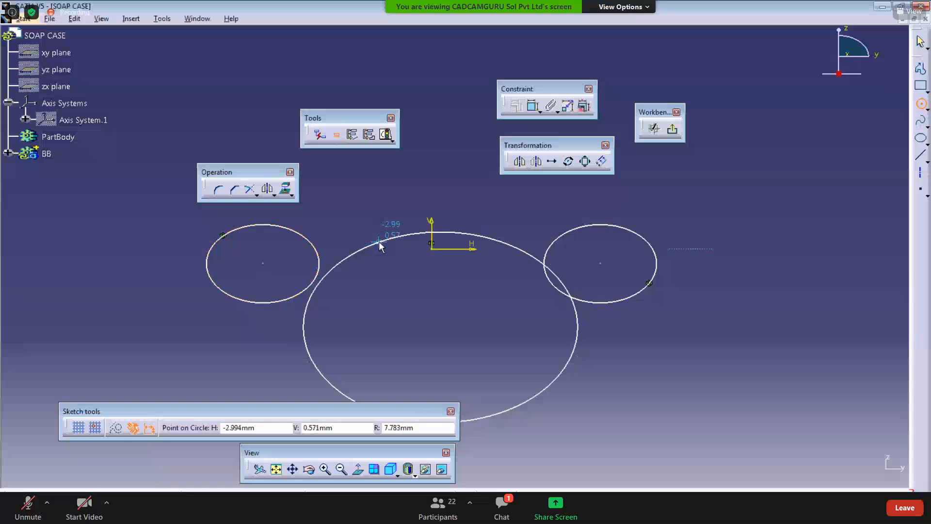
left_click(379, 240)
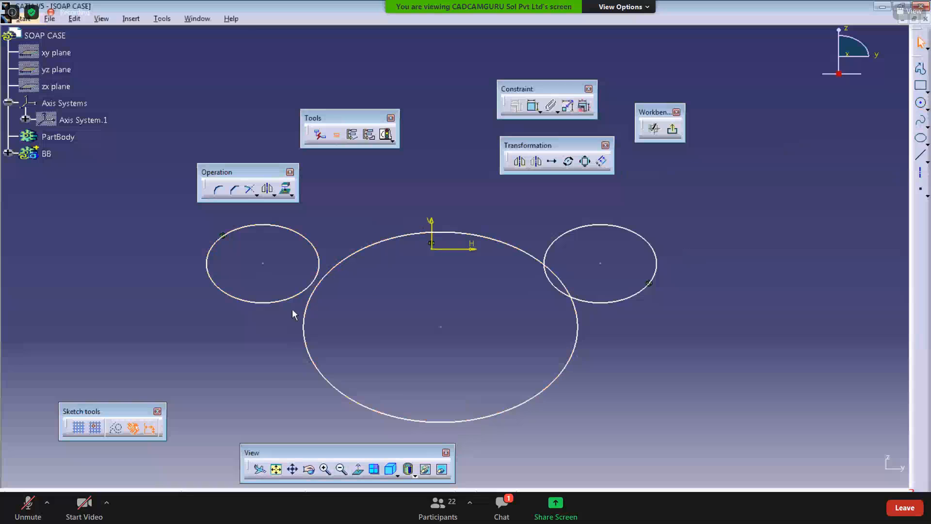
Step: Constrain the large circle to be tangent to both the left and right small circles
left_click(531, 106)
left_click(313, 280)
left_click(354, 261)
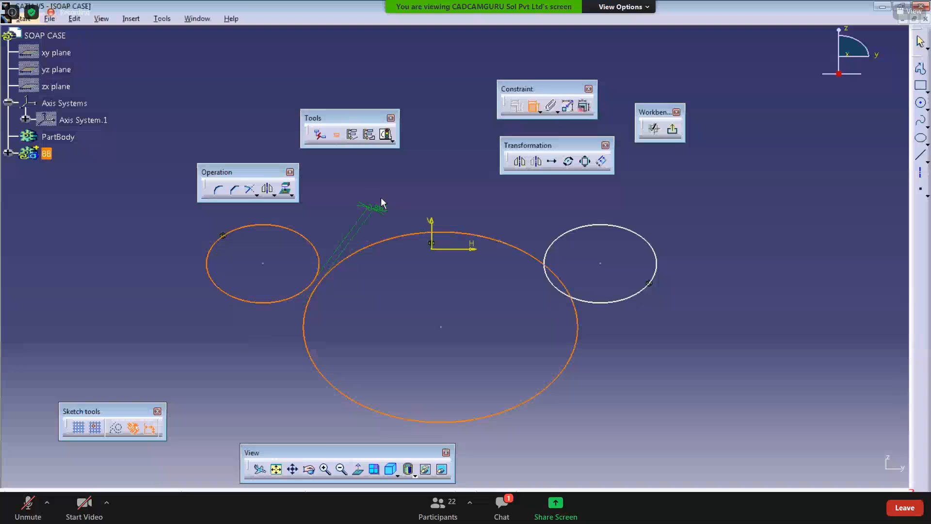
right_click(380, 197)
left_click(410, 312)
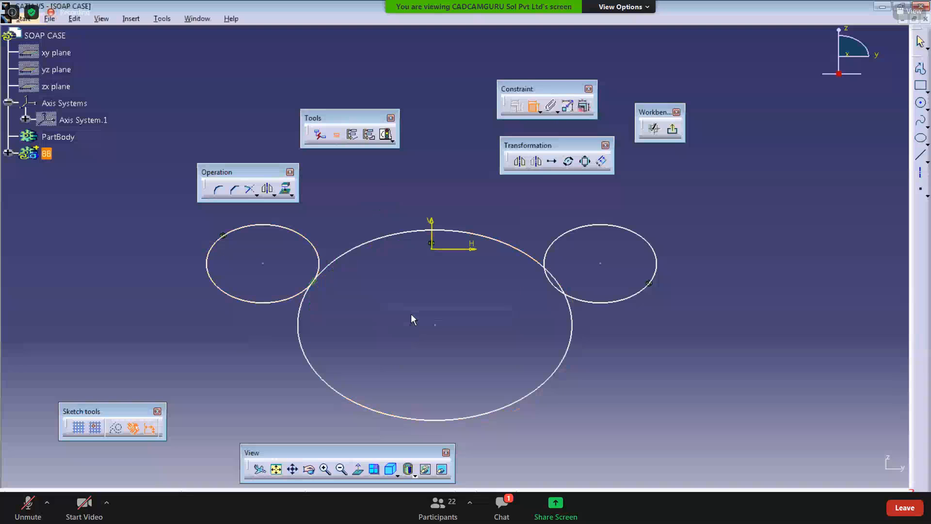
left_click(535, 255)
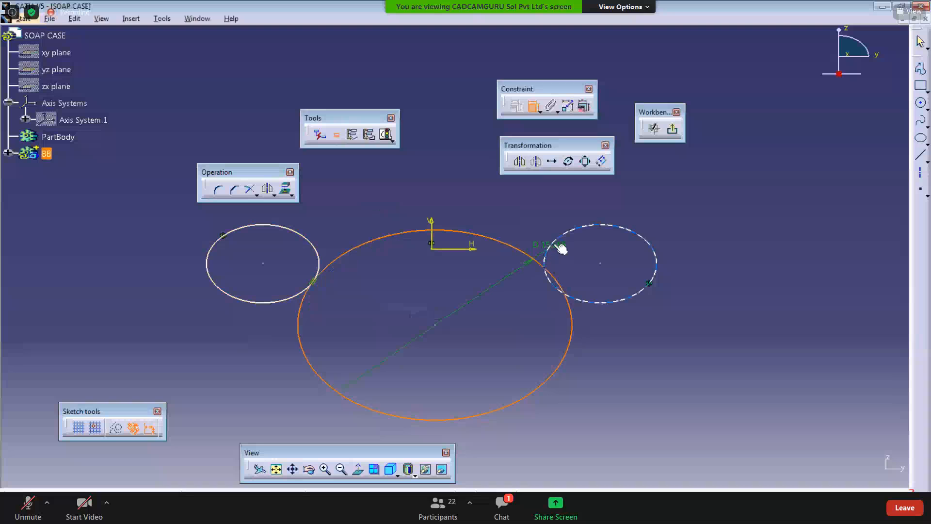
left_click(562, 292)
right_click(523, 218)
left_click(559, 324)
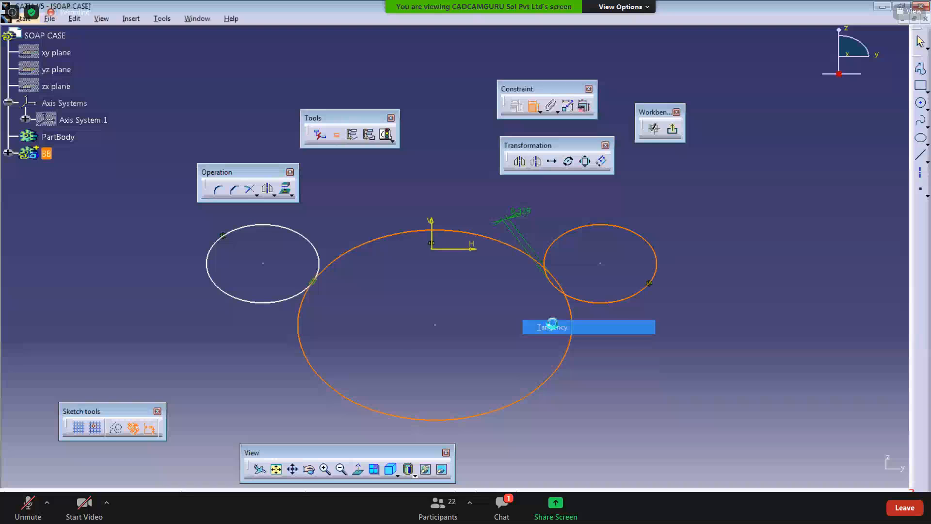
Step: Make the left small circle's center coincident with the horizontal axis
left_click(262, 260)
left_click(459, 249)
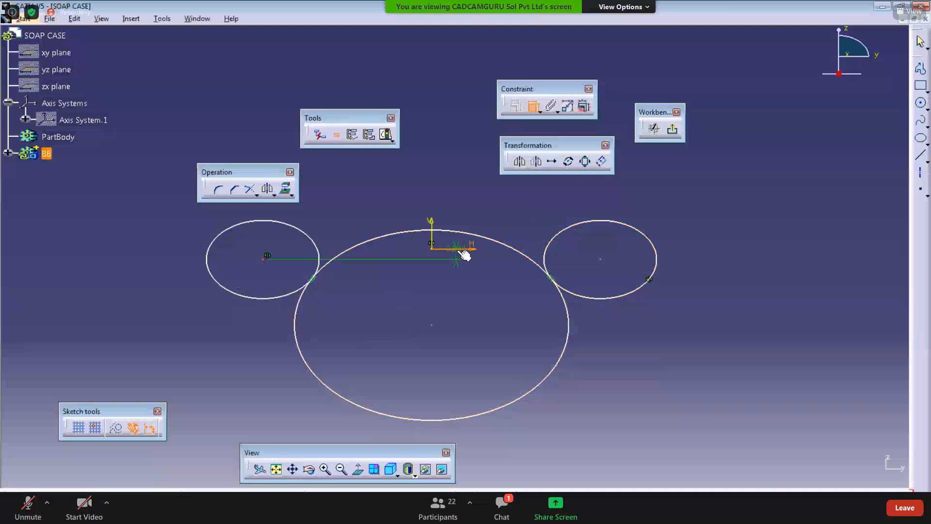
right_click(402, 268)
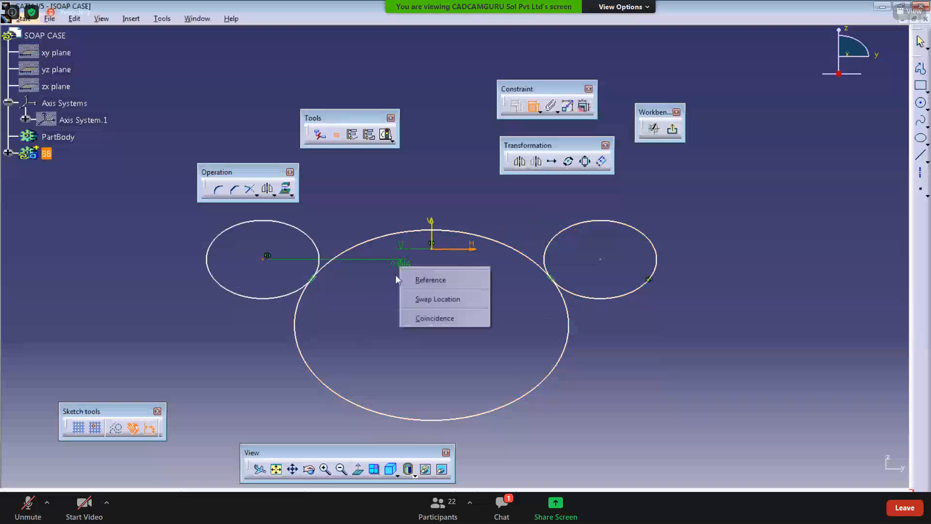
left_click(418, 318)
middle_click_drag(372, 309, 375, 334)
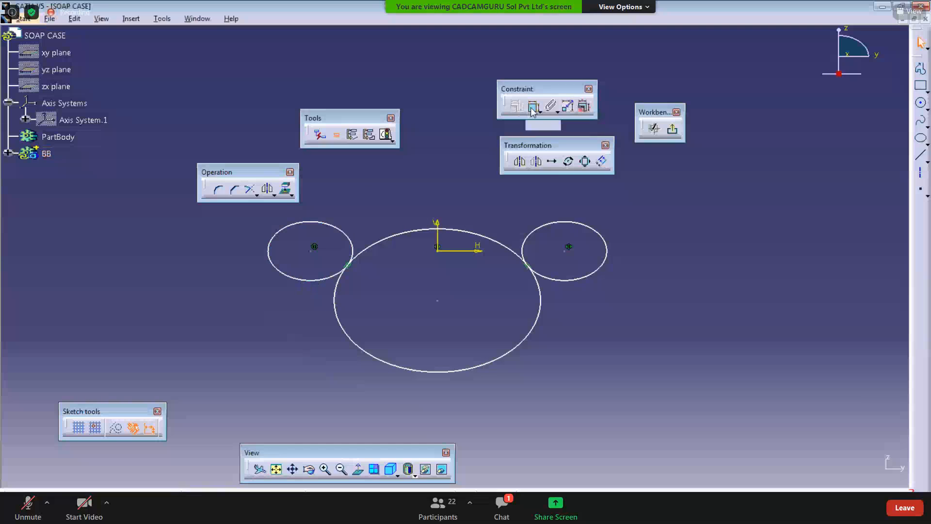
Step: Draw a horizontal line along the horizontal axis from the left circle's edge to the right circle's edge
left_click(920, 159)
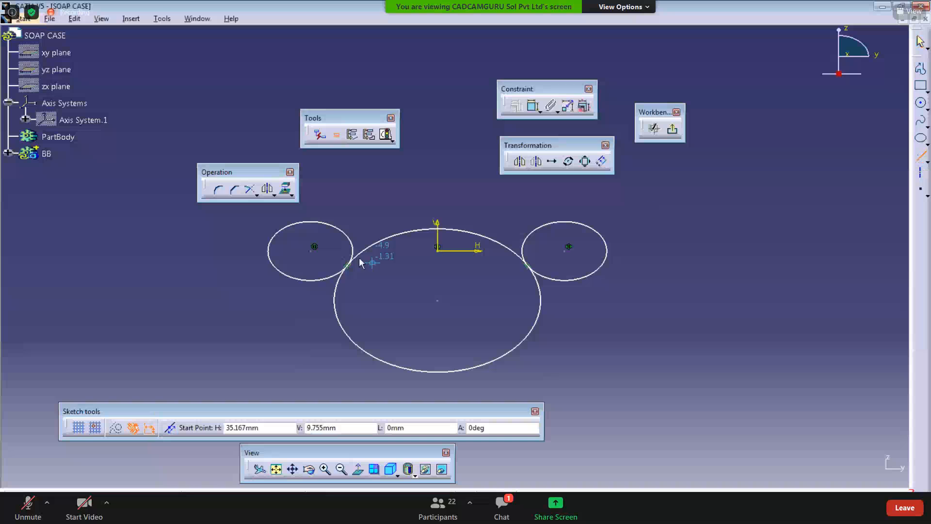
left_click(269, 251)
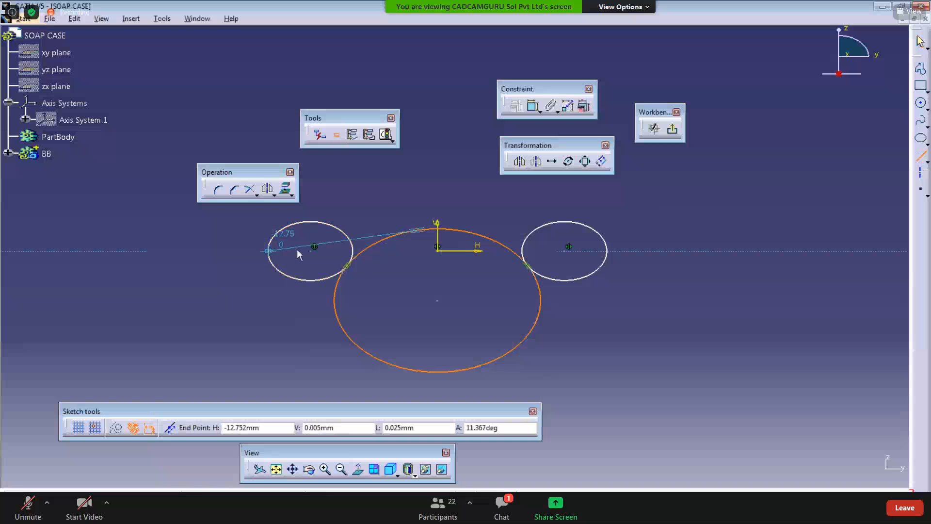
left_click(608, 251)
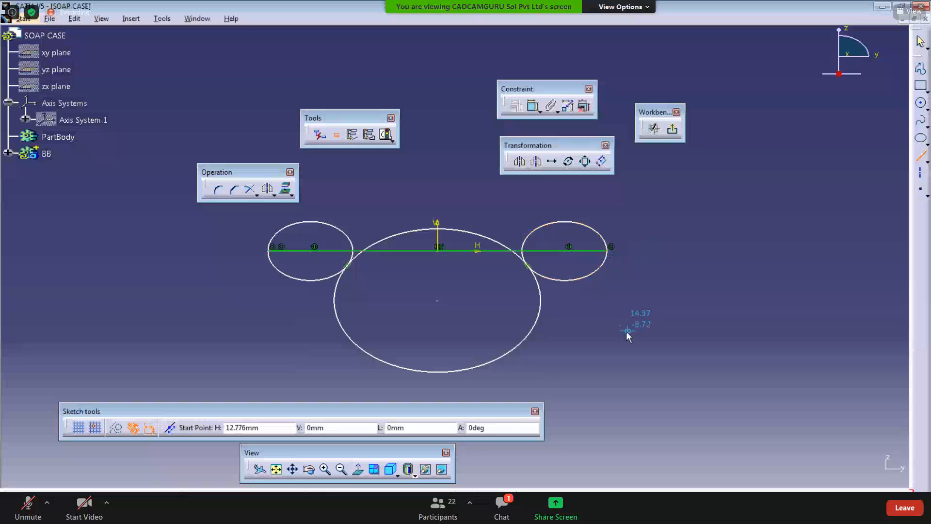
left_click(923, 158)
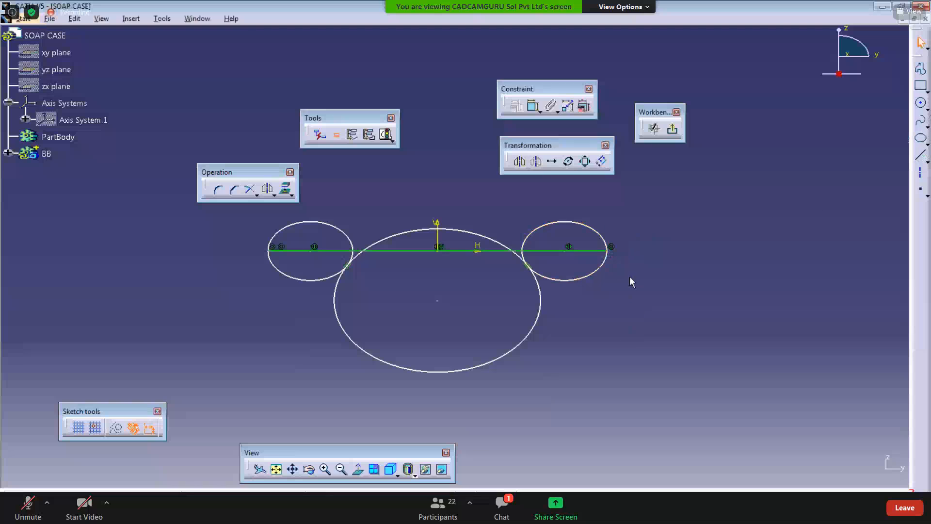
Step: Quick Trim the upper halves of the left and right small circles above the line
left_click(453, 251)
middle_click_drag(404, 215, 408, 225)
left_click(256, 195)
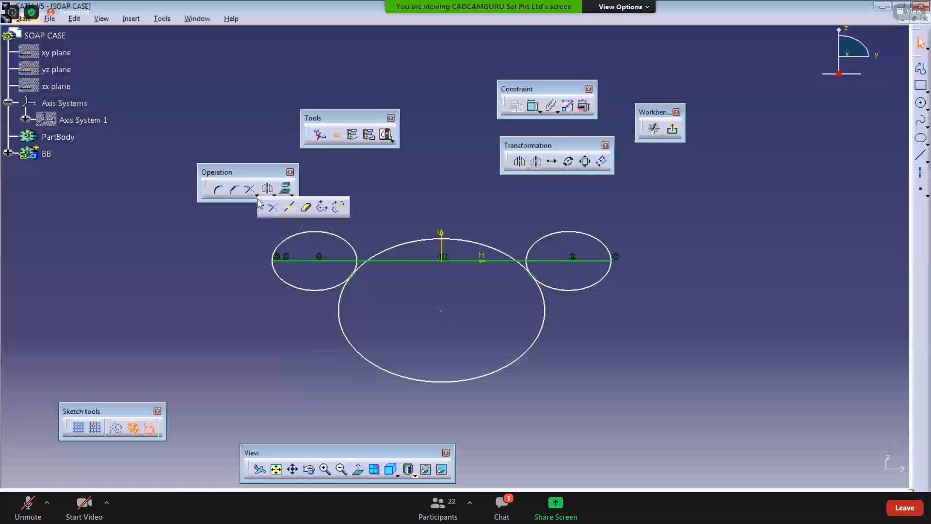
left_click(308, 213)
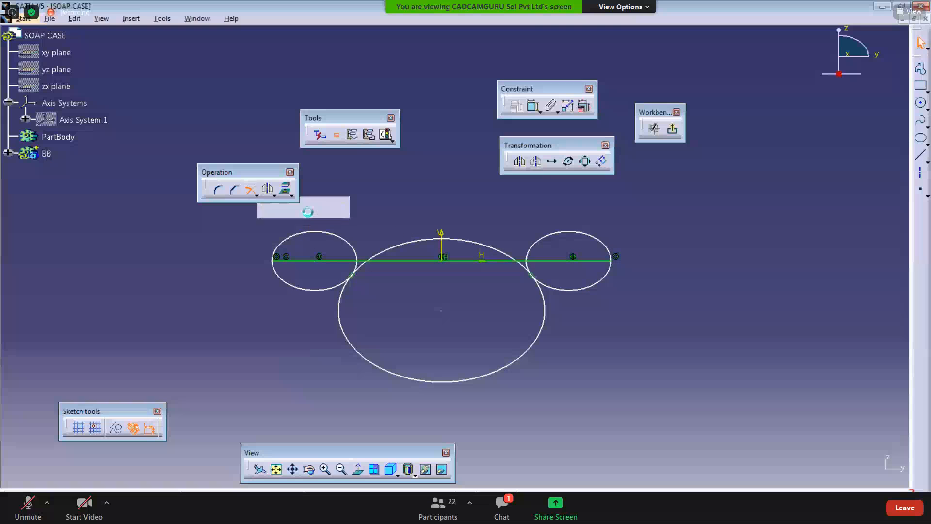
left_click(325, 234)
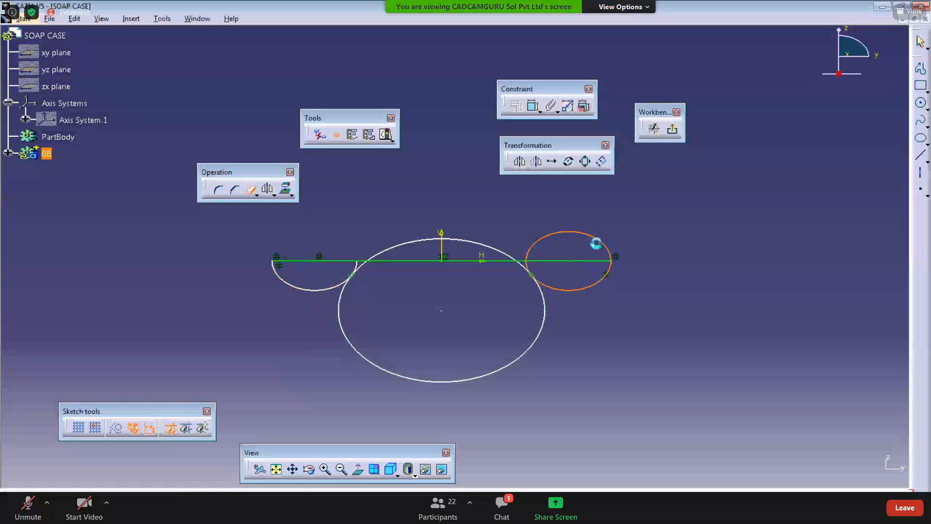
left_click(599, 244)
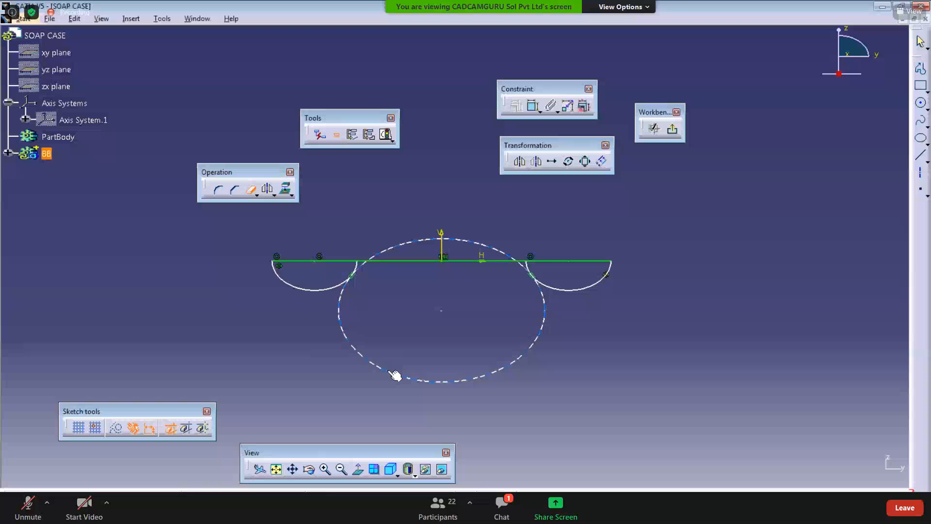
Step: Quick Trim the large circle, keeping only its upper arc between the two small arcs to form a wavy profile
mouse_move(353, 319)
middle_mouse_down("ctrl")
mouse_move(334, 261)
mouse_move(359, 316)
mouse_move(333, 324)
mouse_move(362, 366)
mouse_move(277, 336)
mouse_move(517, 297)
middle_mouse_up("ctrl")
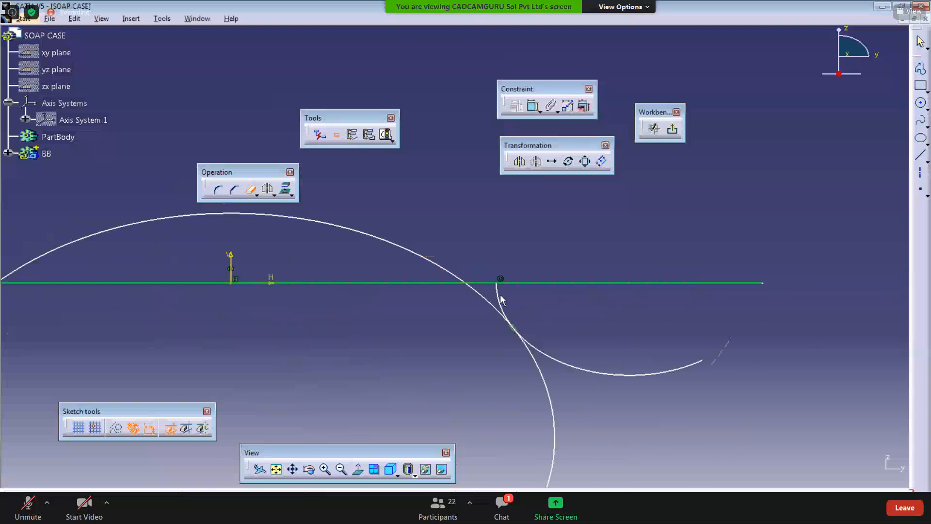
middle_click_drag(397, 322, 401, 298, "ctrl")
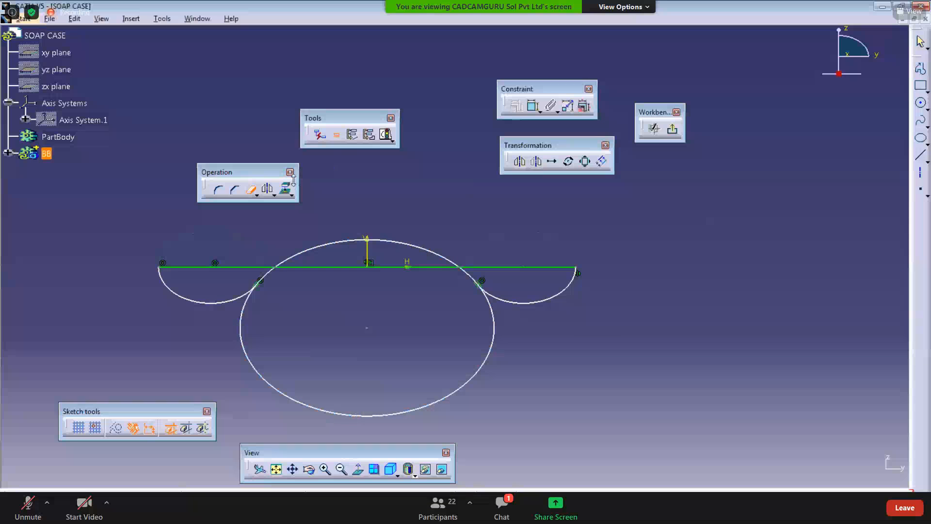
left_click(251, 190)
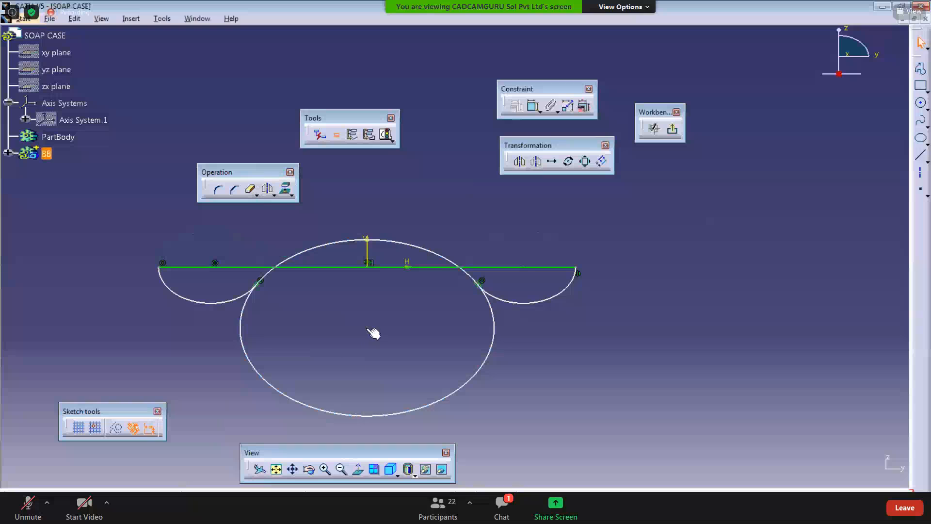
mouse_move(374, 333)
left_mouse_down()
mouse_move(362, 453)
mouse_move(383, 316)
left_mouse_up()
left_click(559, 254)
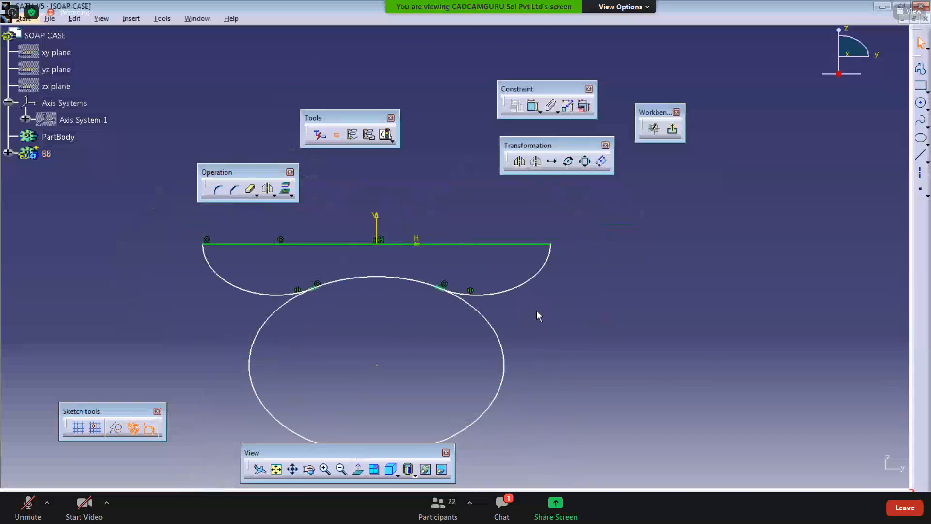
left_click(250, 192)
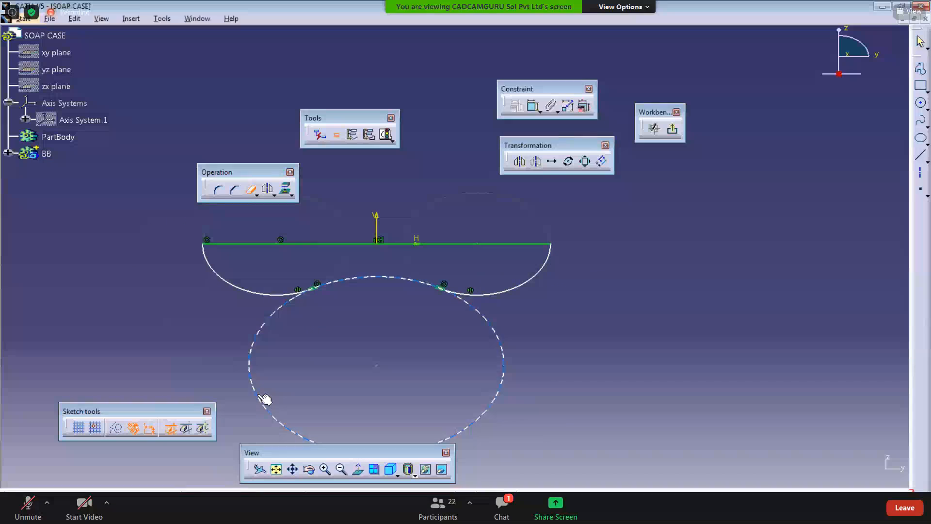
left_click(261, 396)
left_click(250, 189)
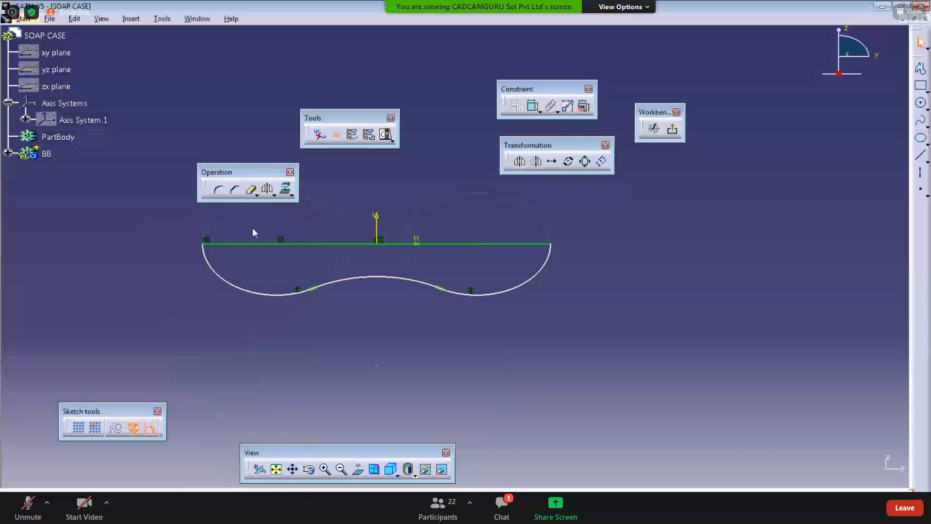
mouse_move(280, 357)
middle_mouse_down()
mouse_move(323, 357)
mouse_move(276, 371)
middle_mouse_up()
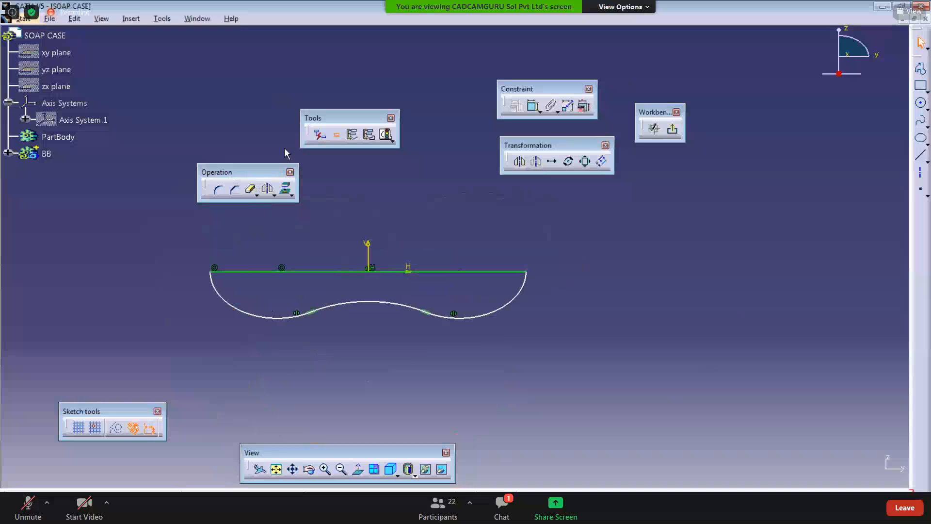
Step: Dimension the vertical depth from the horizontal line to the bottom of the right arc
left_click(534, 105)
left_click(482, 319)
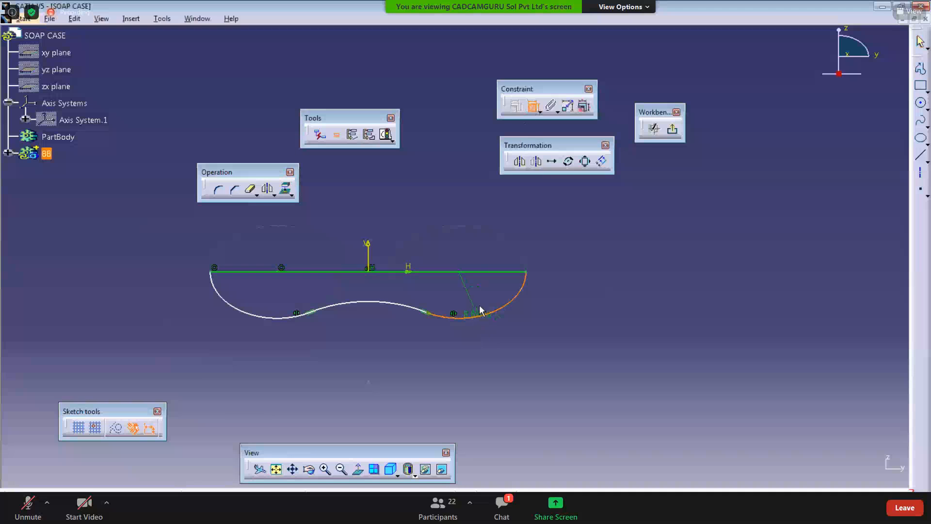
left_click(485, 271)
left_click(590, 309)
Step: Check the soap case drawing PDF, then dimension the radius of the middle arc
key("alt+Tab")
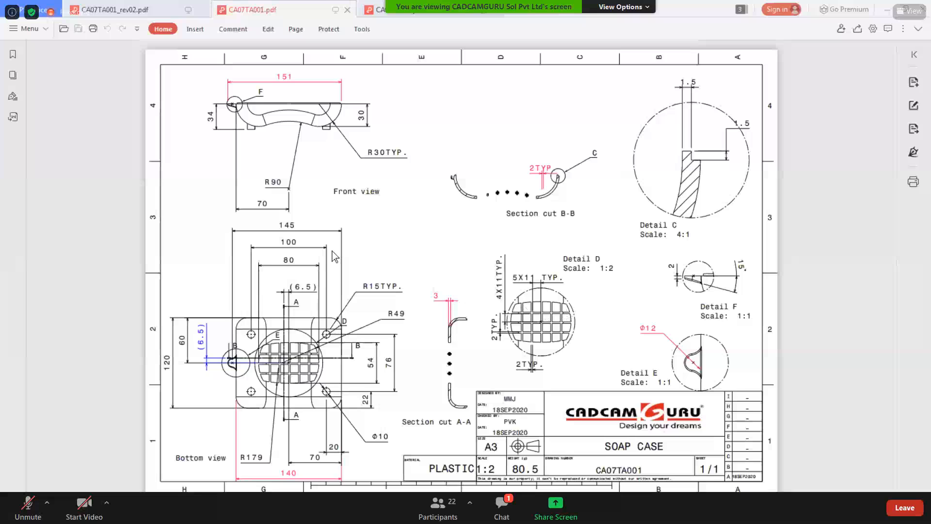
left_click(890, 11)
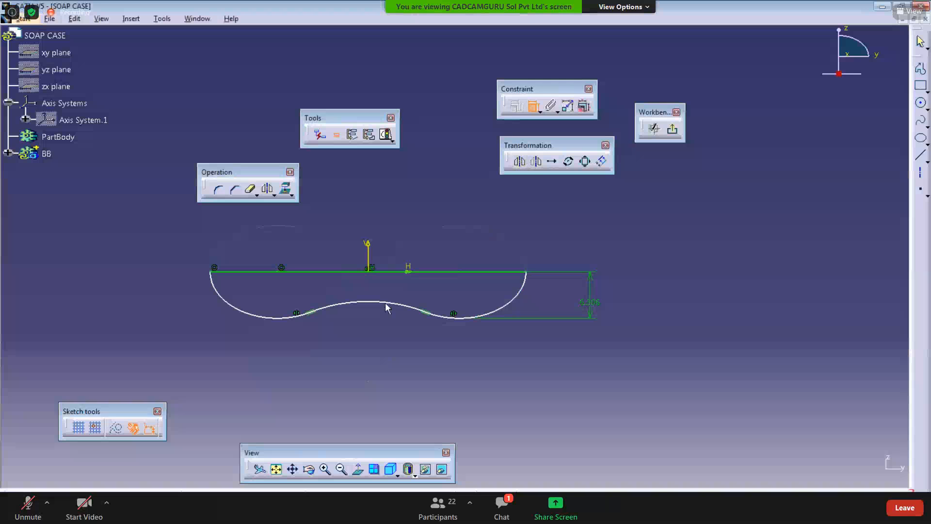
left_click(387, 306)
left_click(430, 204)
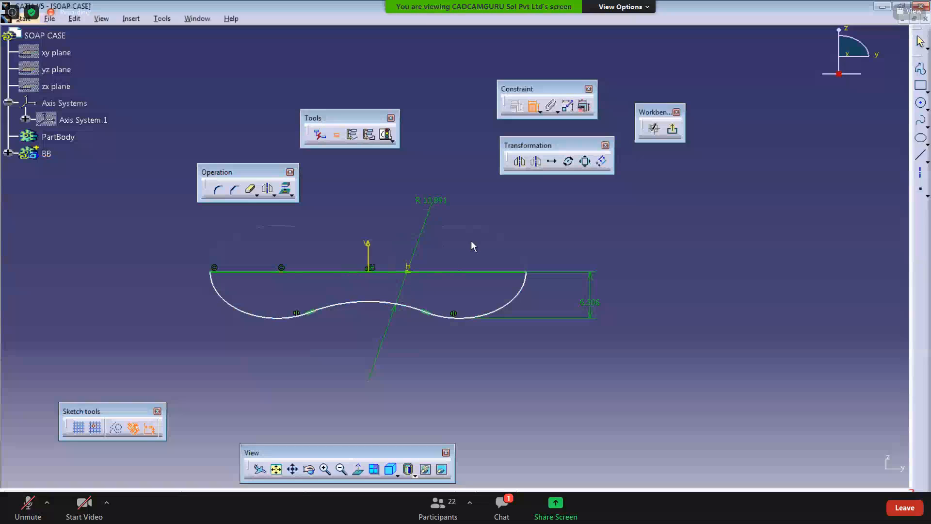
middle_click_drag(458, 382, 463, 370)
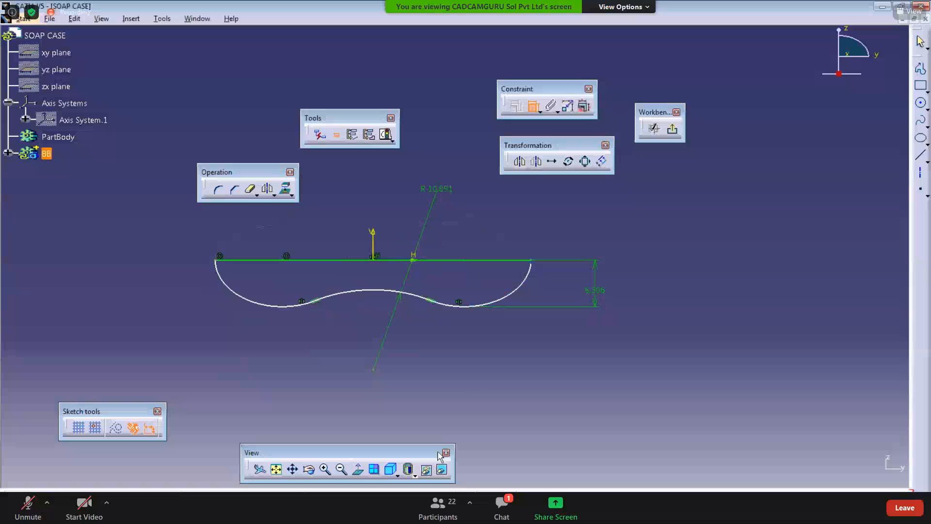
Step: Switch to the drawing PDF to compare dimensions, return, and exit the constraint command
key("alt+Tab")
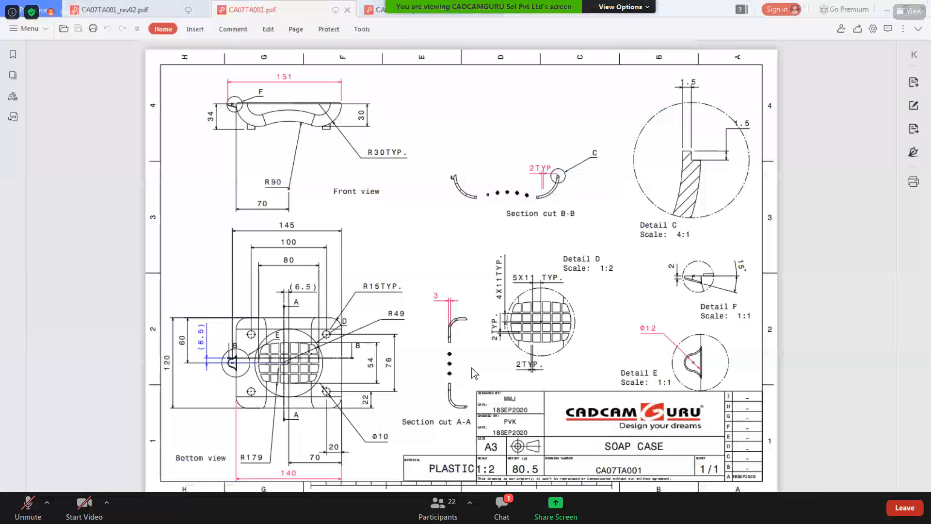
left_click(888, 11)
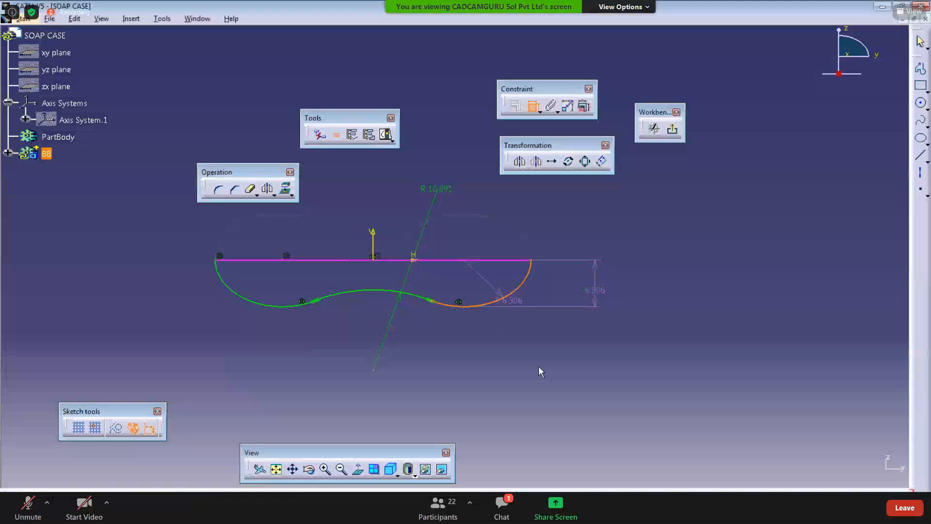
key("Escape")
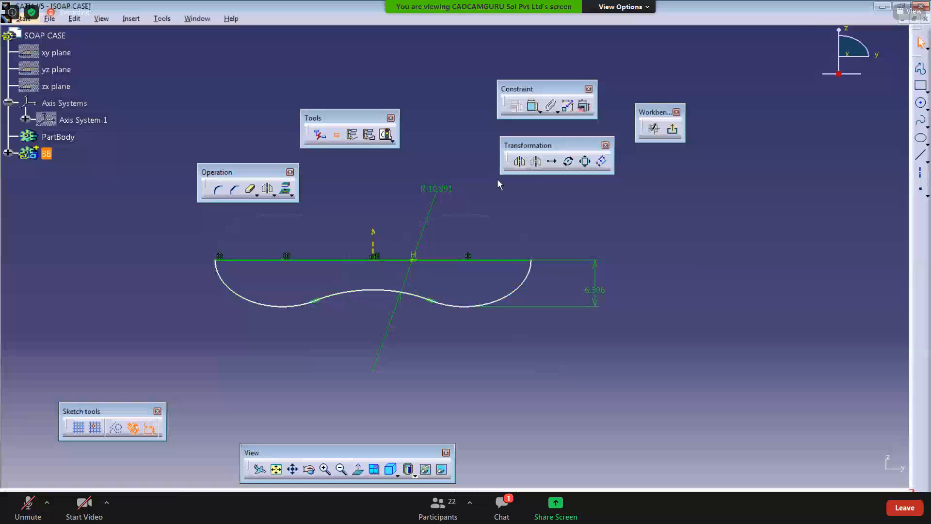
left_click(534, 105)
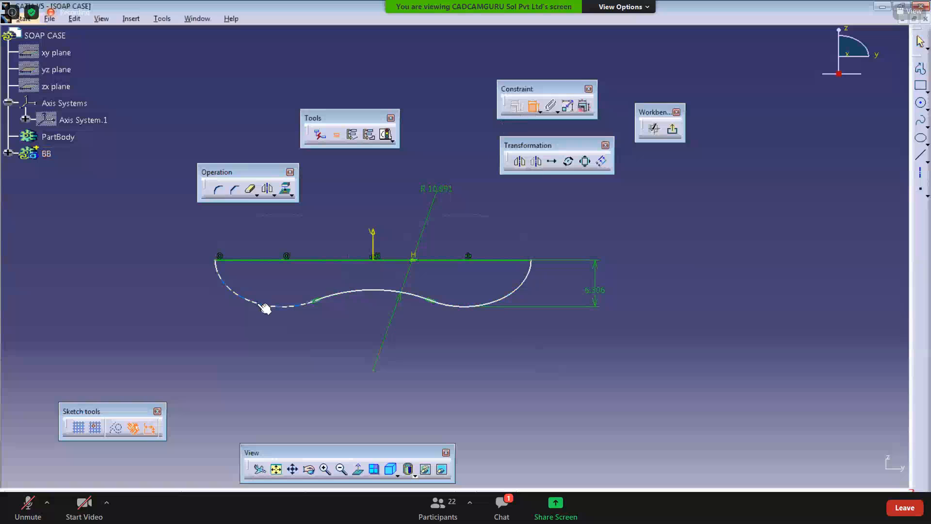
left_click(260, 304)
left_click(530, 110)
Step: Check the drawing, then dimension the length of the profile's top horizontal line
key("alt+Tab")
key("Tab")
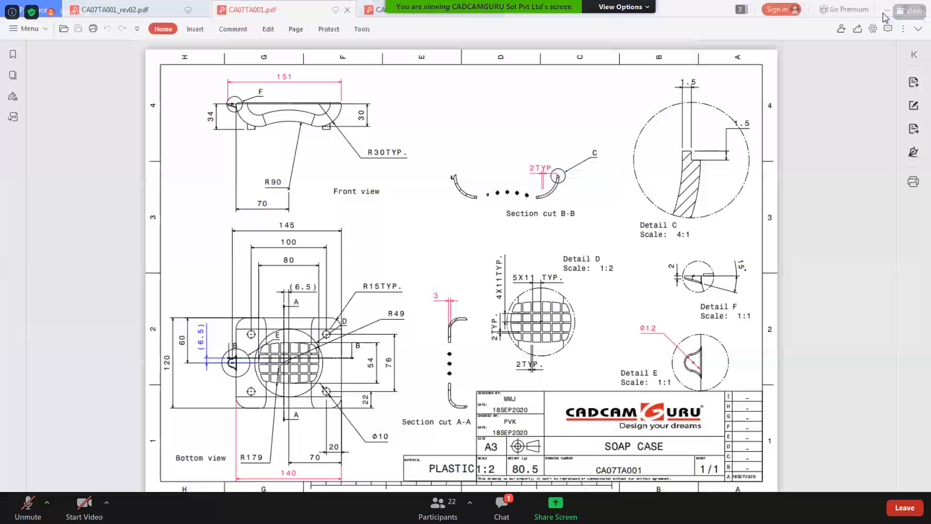
left_click(886, 9)
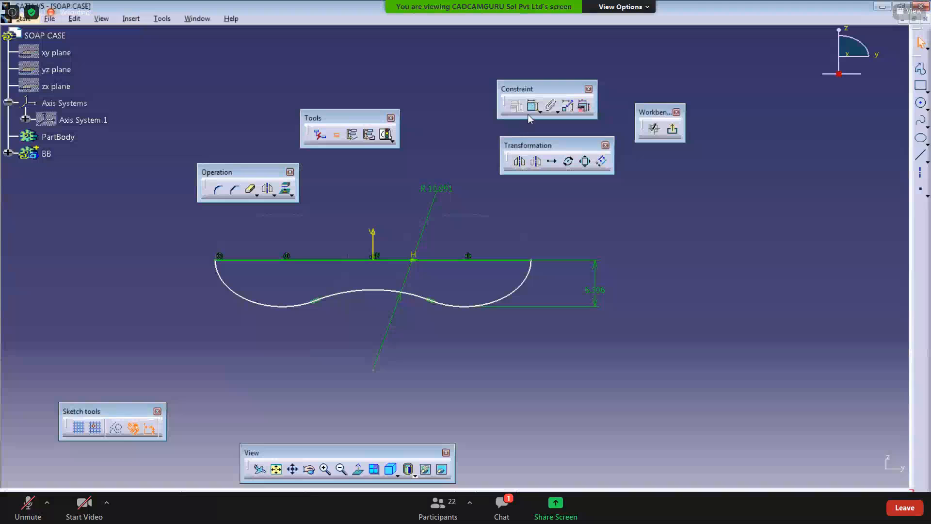
left_click(532, 107)
left_click(349, 260)
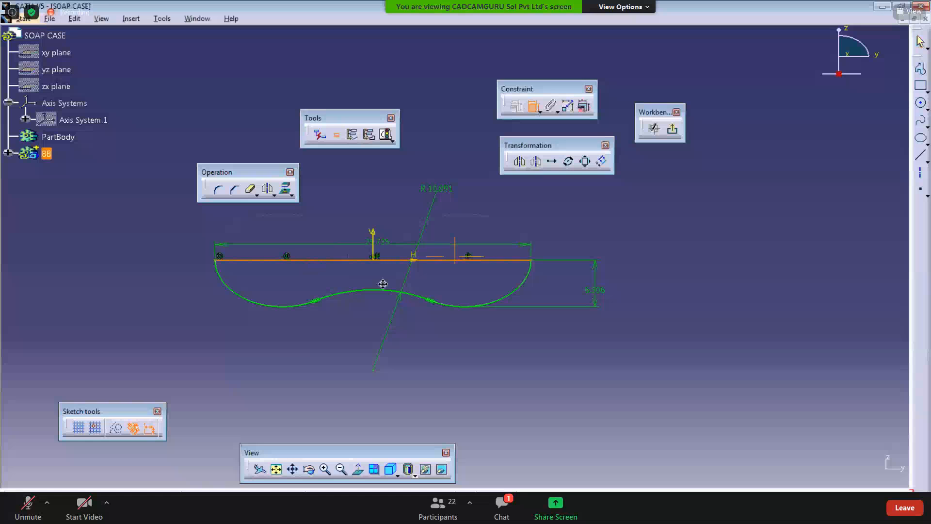
middle_click_drag(383, 284, 391, 366)
left_click(375, 218)
mouse_move(385, 311)
middle_mouse_down()
mouse_move(376, 262)
mouse_move(381, 285)
middle_mouse_up()
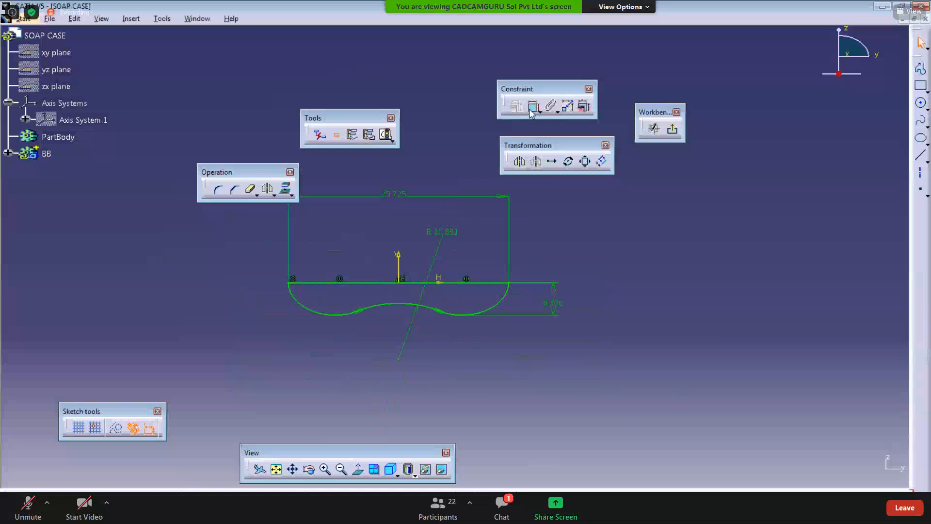
middle_click_drag(445, 376, 446, 365, "ctrl")
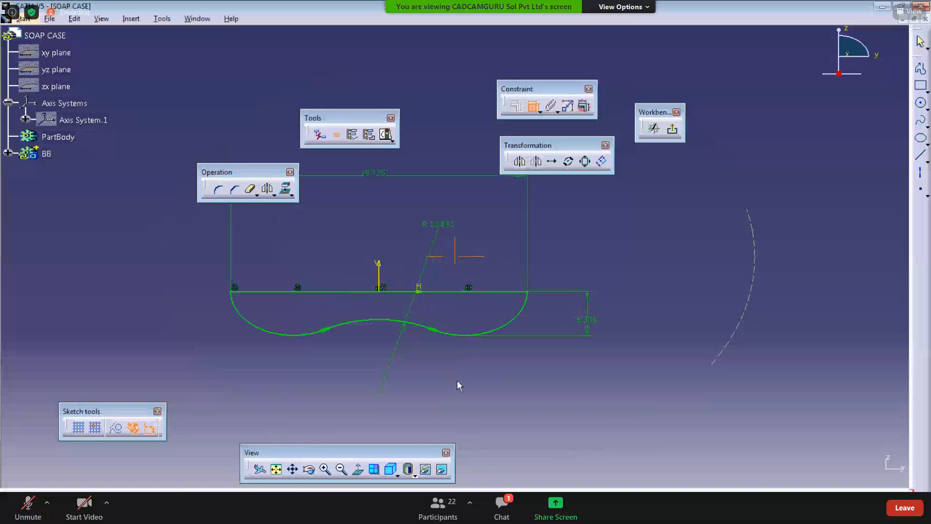
mouse_move(459, 424)
middle_mouse_down()
mouse_move(493, 414)
mouse_move(476, 422)
middle_mouse_up()
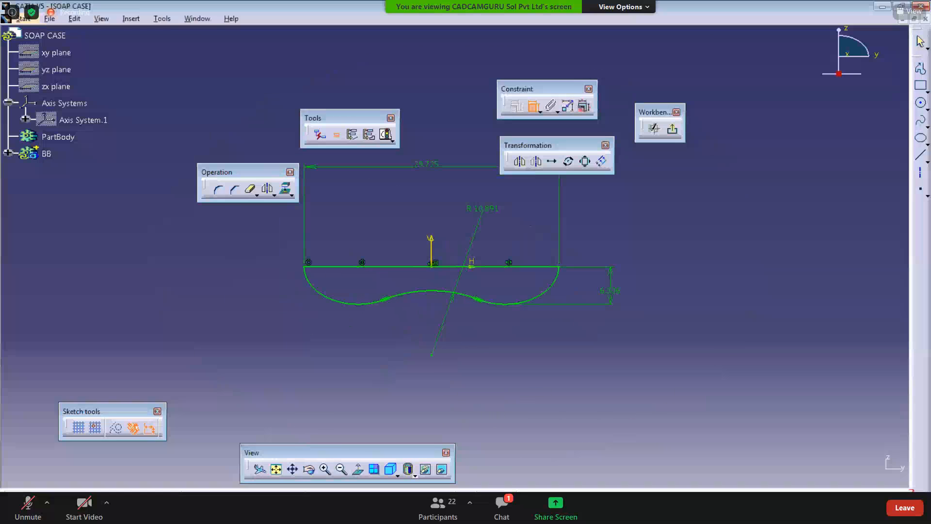
key("alt+Tab")
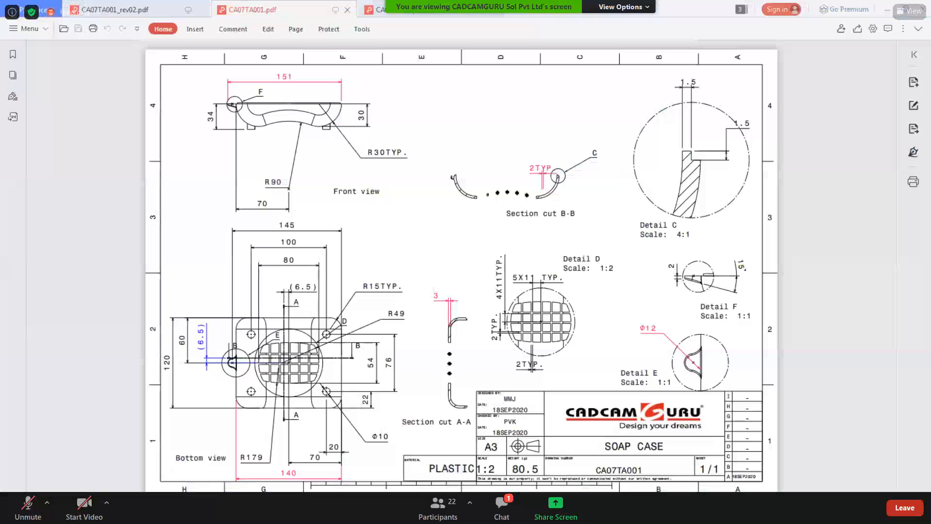
key("alt+Tab")
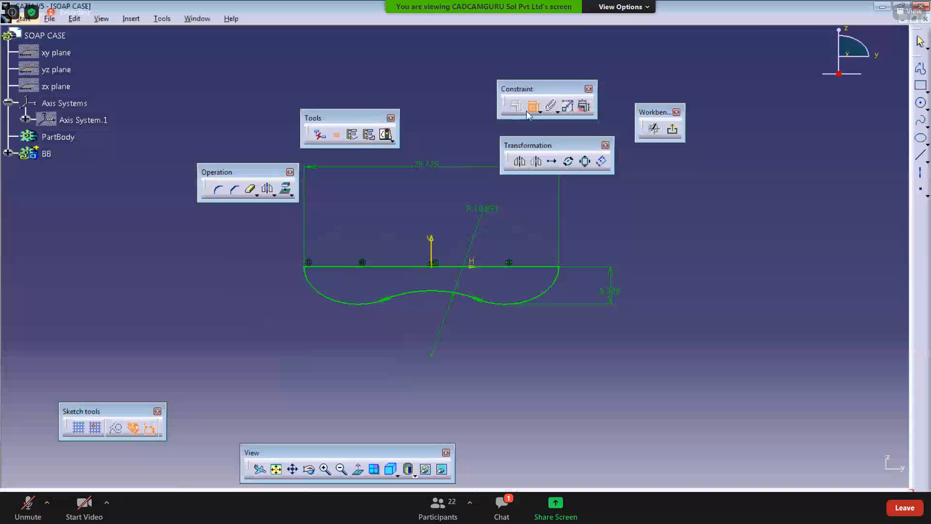
left_click(528, 112)
mouse_move(456, 265)
middle_mouse_down()
mouse_move(439, 328)
mouse_move(406, 367)
middle_mouse_up()
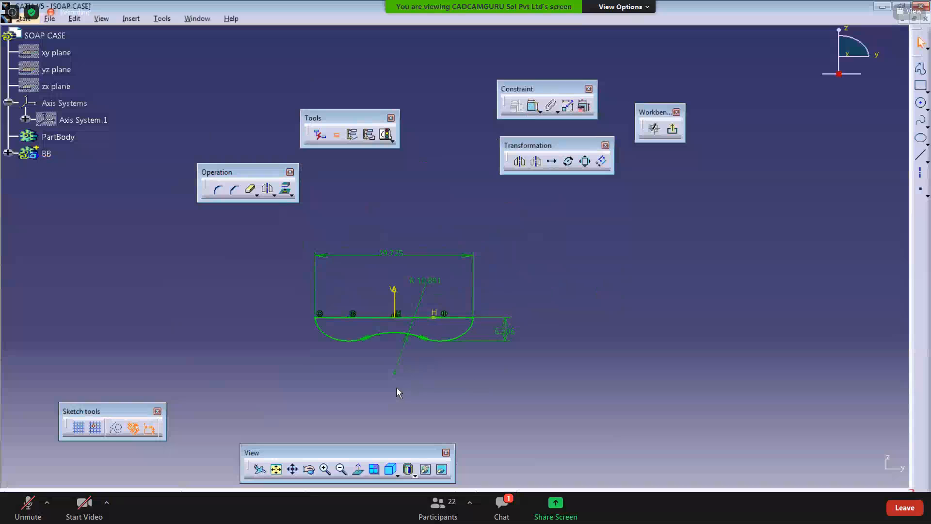
mouse_move(432, 385)
middle_mouse_down()
mouse_move(424, 365)
mouse_move(424, 375)
middle_mouse_up()
left_click_drag(558, 89, 530, 90)
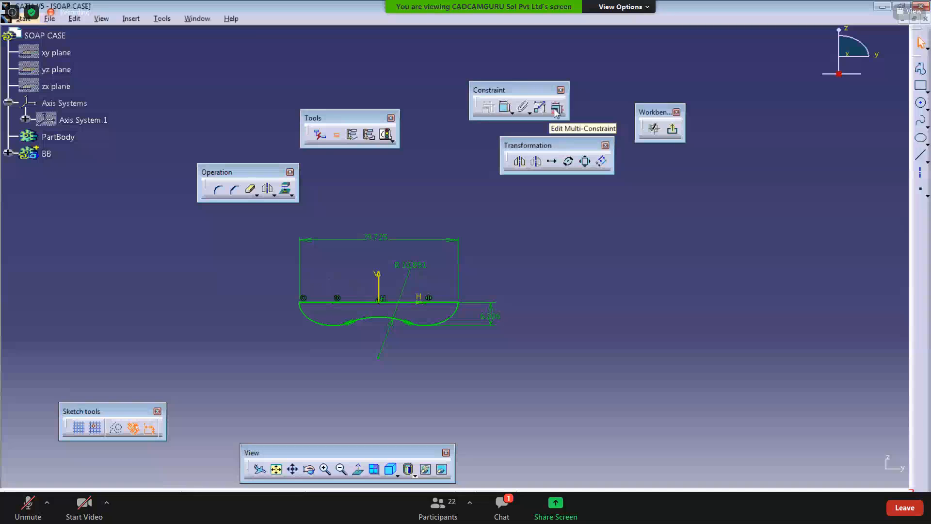
Step: Try setting the middle arc's radius to 90 mm, then undo the change
double_click(390, 240)
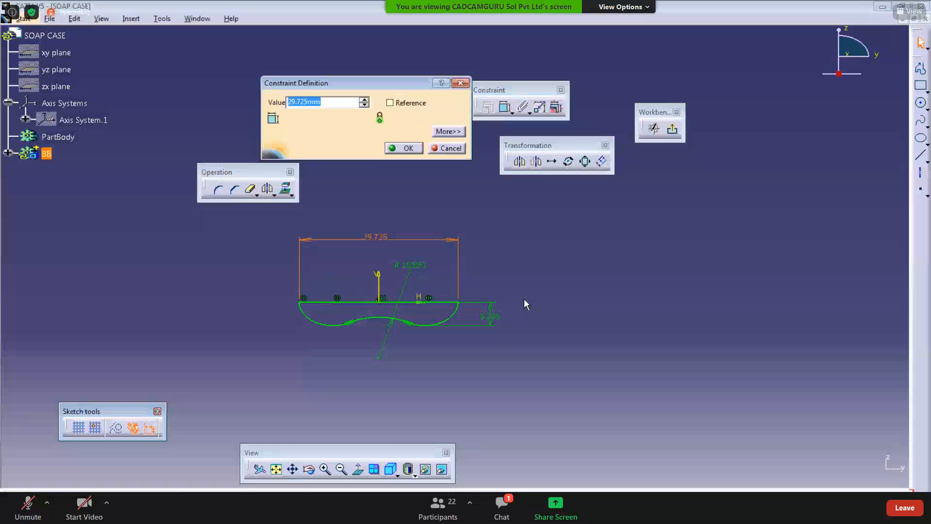
left_click(443, 148)
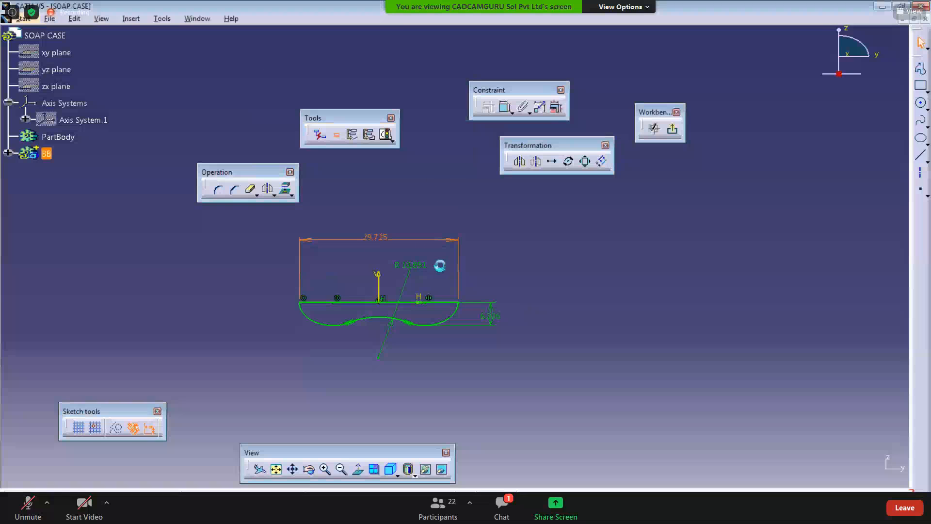
double_click(411, 266)
type("90")
key("Return")
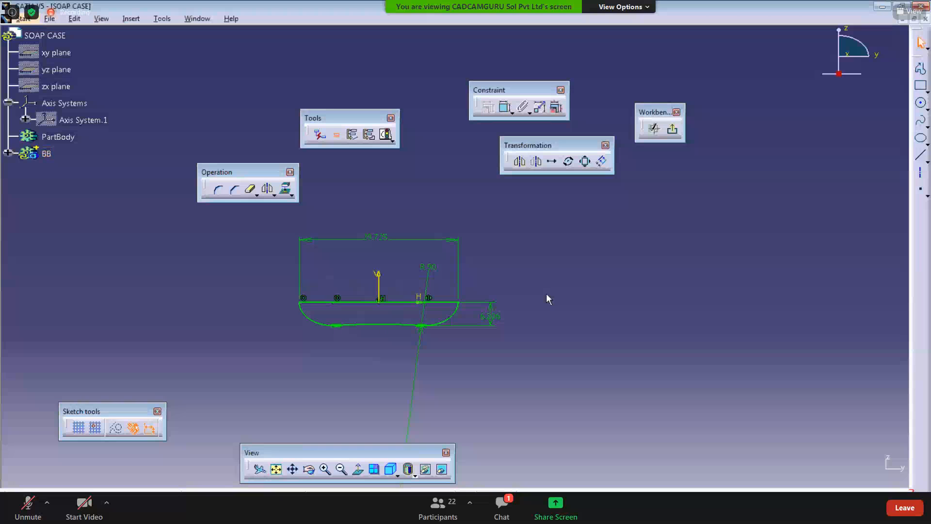
key("ctrl+z")
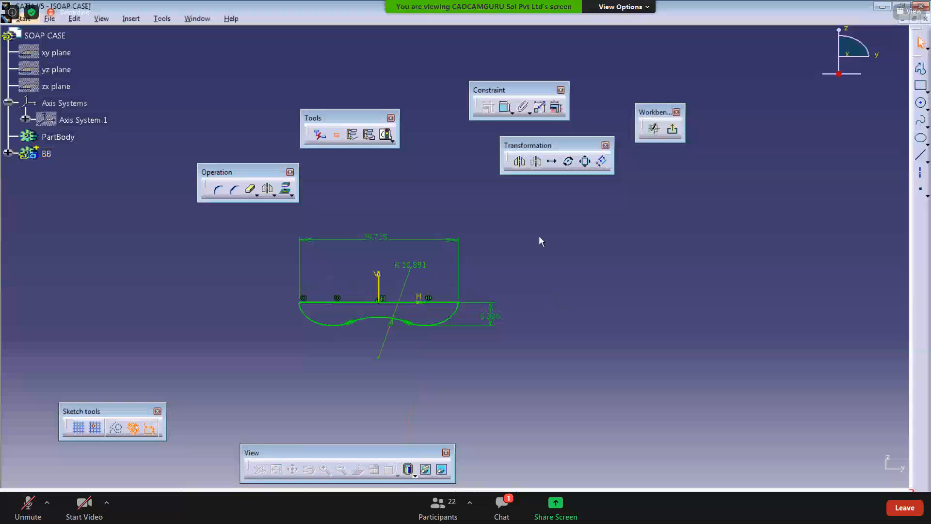
Step: Edit the multi-constraint values: length 151 mm, middle arc radius 90 mm and depth offset 30 mm
left_click(557, 108)
middle_click_drag(404, 251, 528, 291)
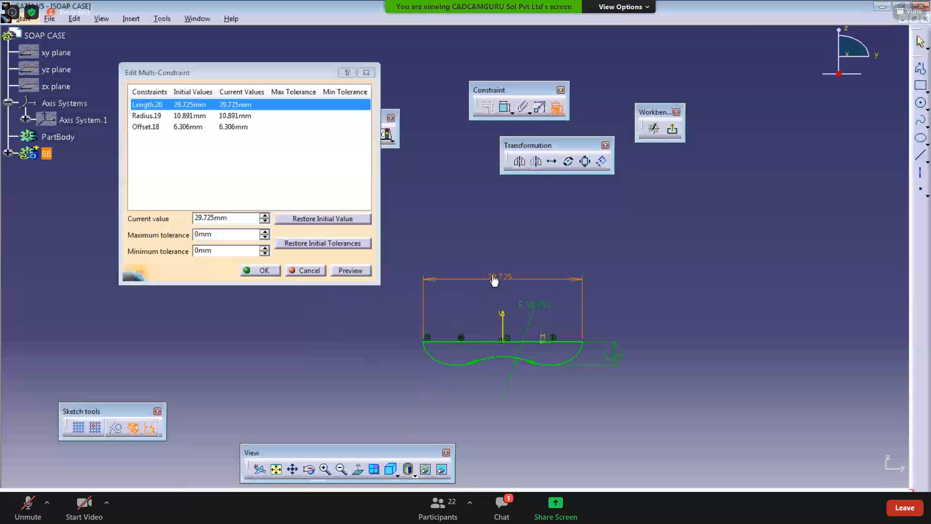
left_click(238, 106)
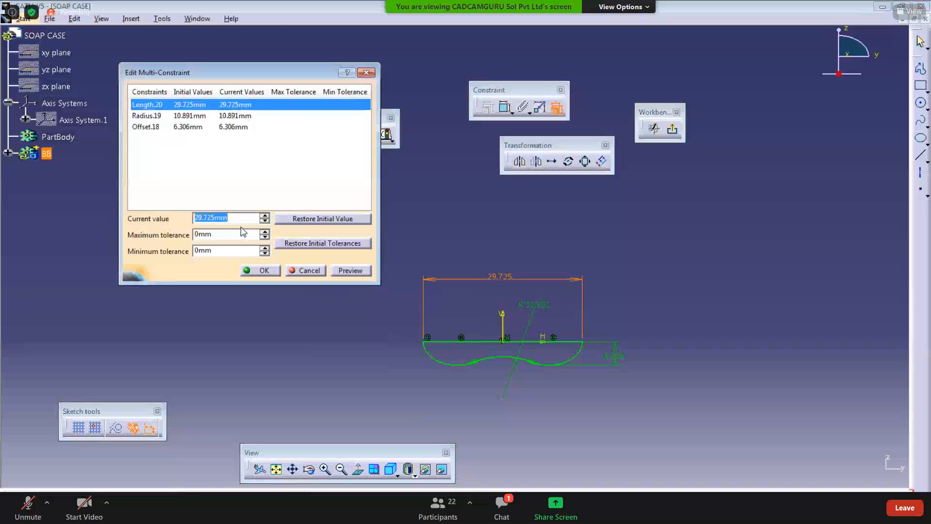
type("151")
key("Return")
left_click(228, 116)
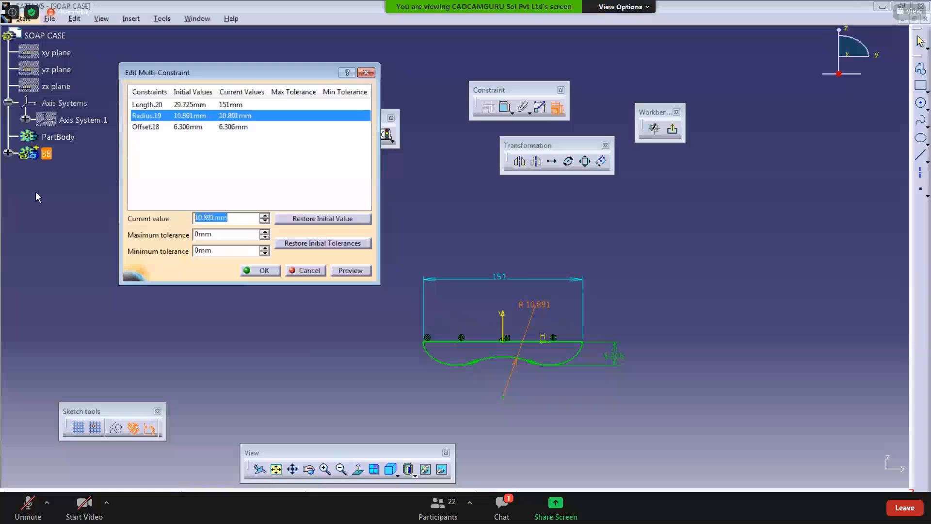
type("90")
key("Return")
left_click(183, 128)
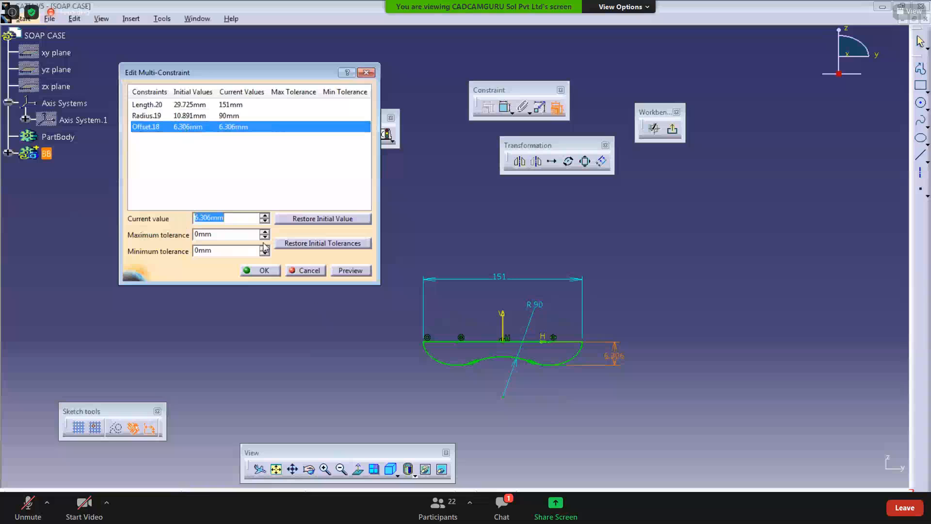
type("30")
key("Return")
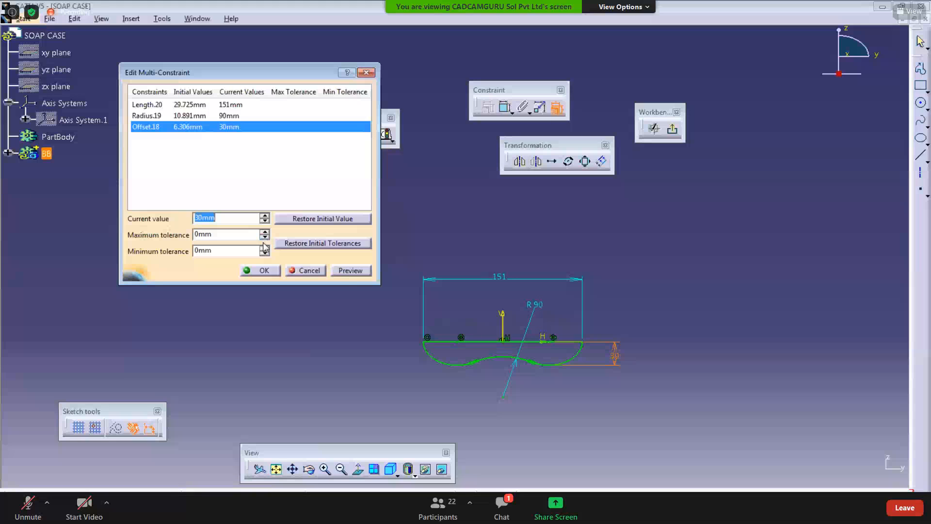
left_click(348, 271)
left_click(273, 272)
mouse_move(330, 310)
middle_mouse_down()
mouse_move(332, 350)
mouse_move(336, 316)
middle_mouse_up()
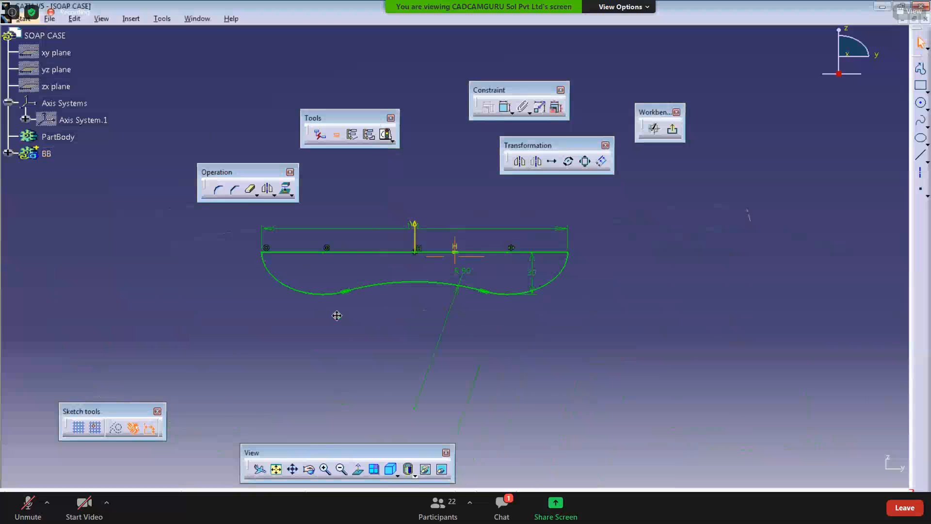
Step: Try to dimension the horizontal distance from the profile's left end to the middle arc's centre
left_click(506, 108)
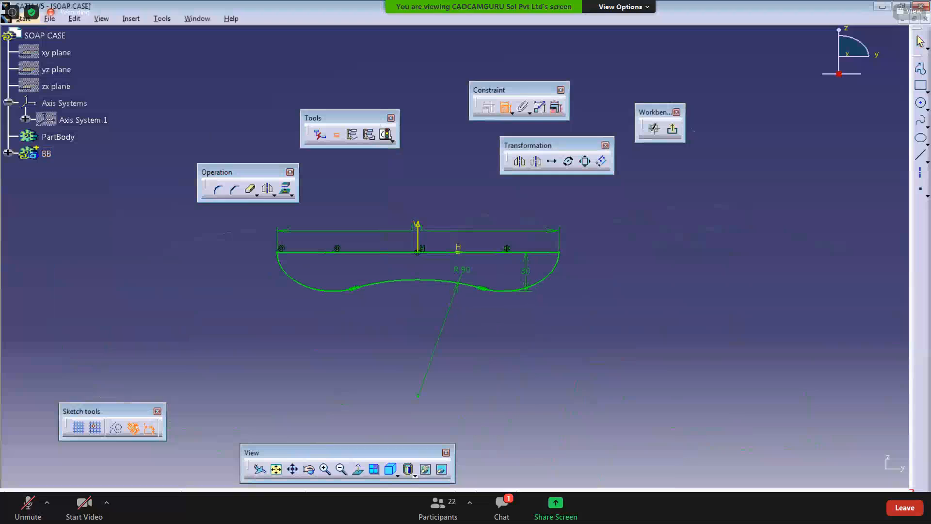
key("alt+Tab")
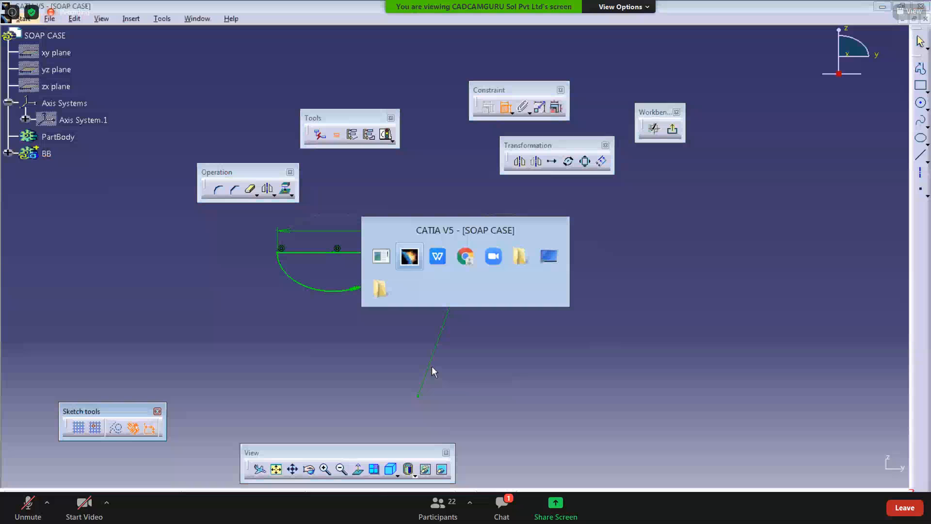
key("alt+Tab")
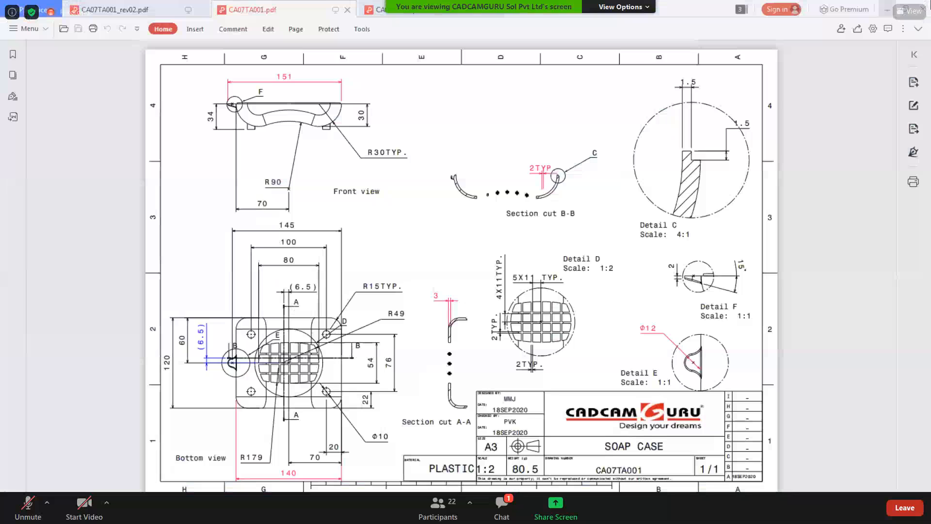
key("alt+Tab")
left_click(272, 279)
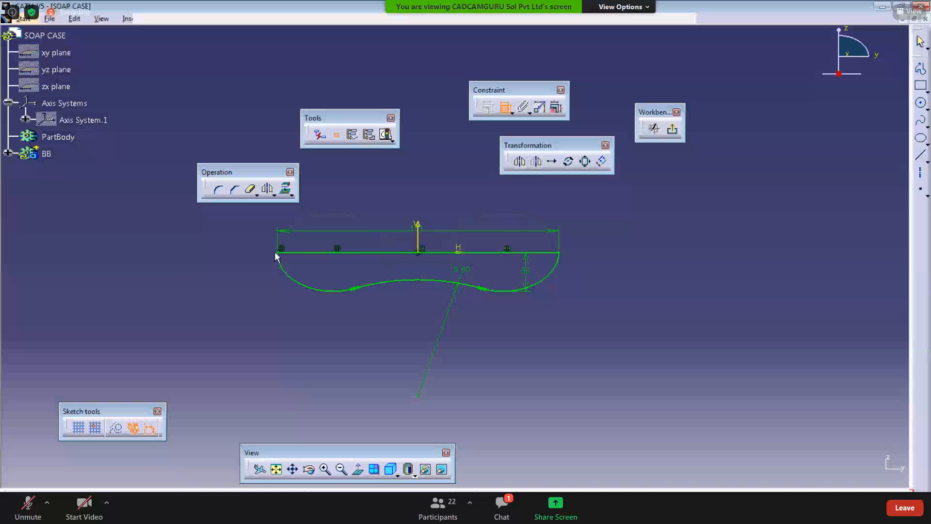
left_click(277, 253)
left_click(420, 398)
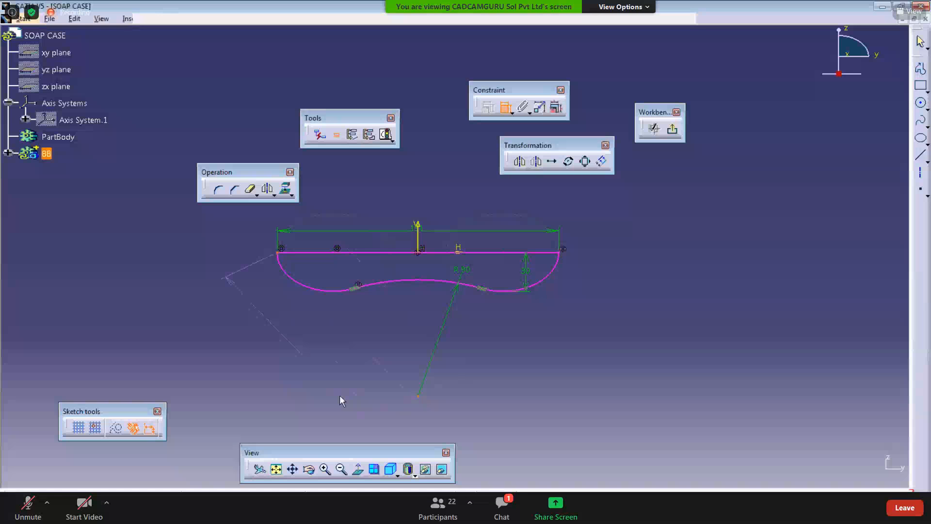
right_click(351, 344)
left_click(370, 377)
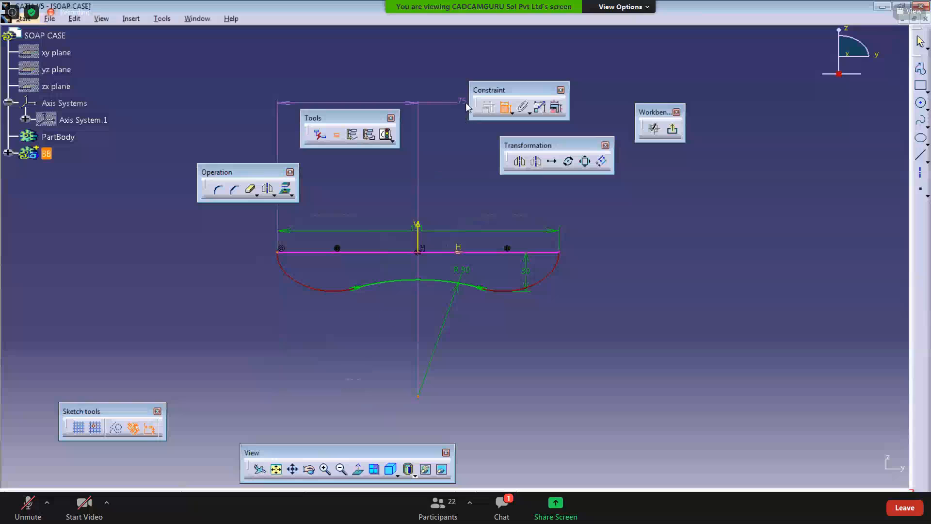
left_click(501, 107)
mouse_move(464, 347)
middle_mouse_down()
mouse_move(470, 322)
mouse_move(509, 351)
middle_mouse_up()
Step: Move the 151 mm length dimension further above the profile
double_click(435, 206)
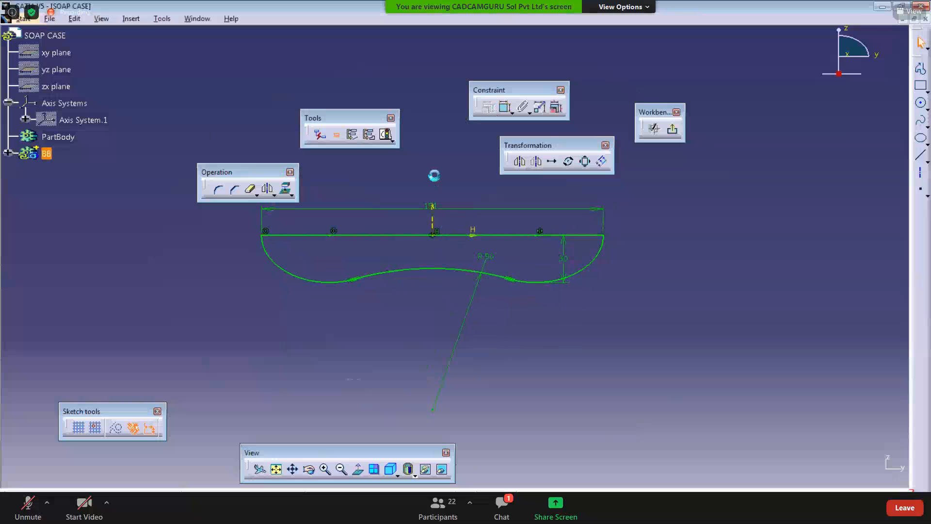
left_click_drag(449, 209, 450, 169)
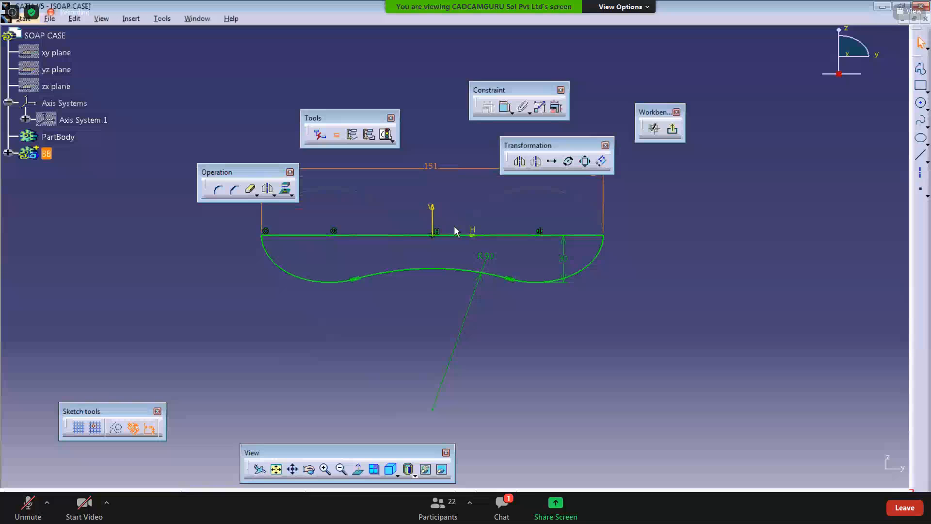
middle_click_drag(455, 227, 469, 271)
left_click(503, 331)
middle_click_drag(502, 330, 500, 301, "ctrl")
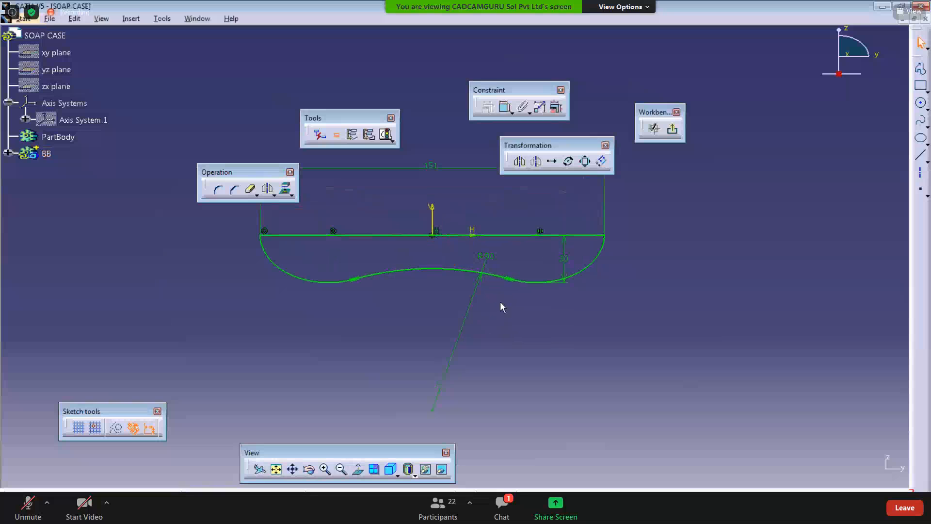
mouse_move(293, 301)
middle_mouse_down()
mouse_move(378, 341)
mouse_move(378, 330)
mouse_move(383, 384)
middle_mouse_up()
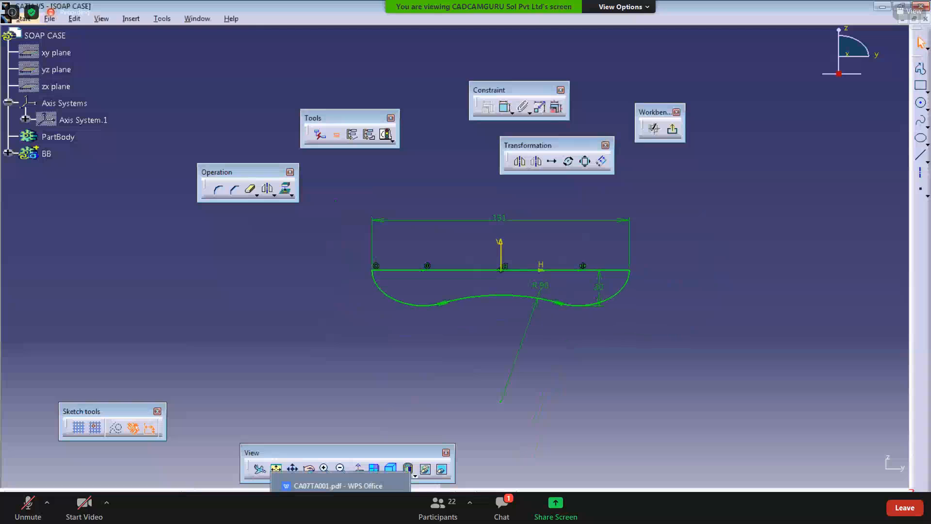
Step: Check the front view on the drawing, then delete the 151 mm length dimension
left_click(340, 505)
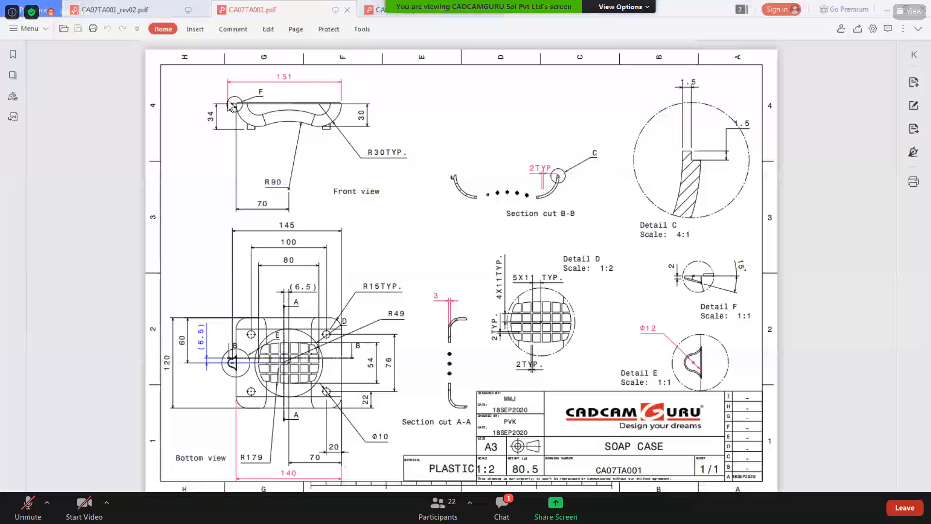
scroll(232, 105, "up", 3, "ctrl")
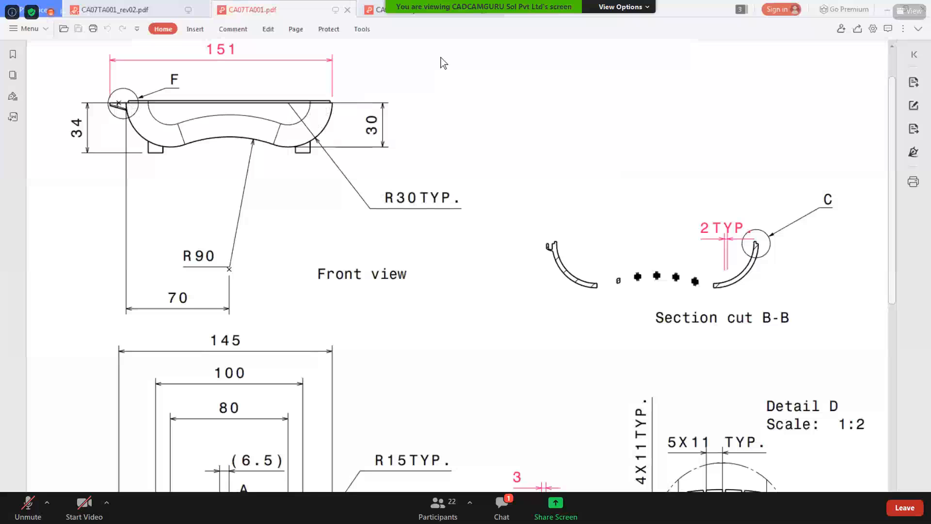
left_click(885, 11)
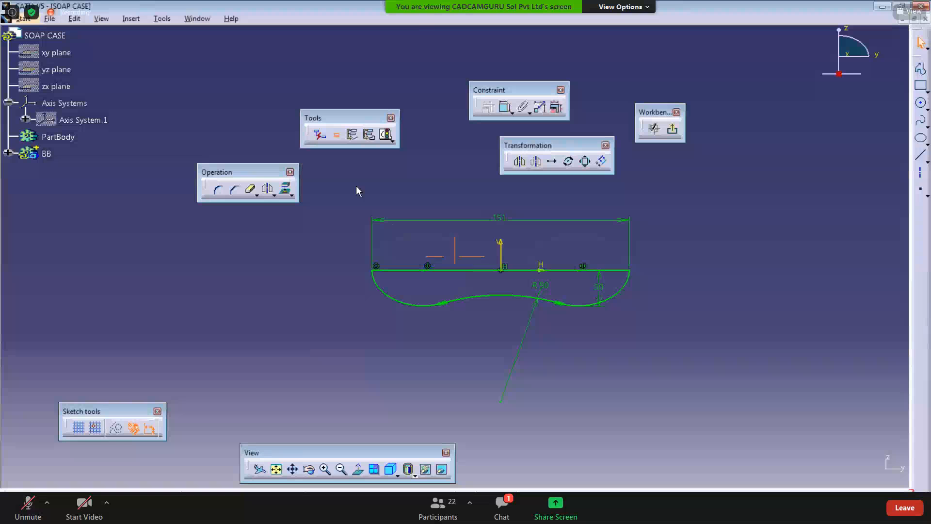
left_click(464, 244)
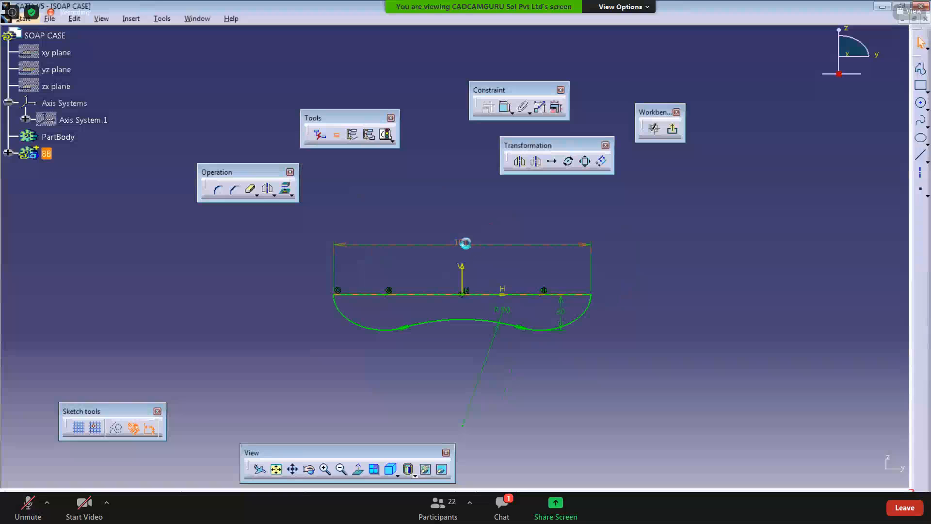
key("Delete")
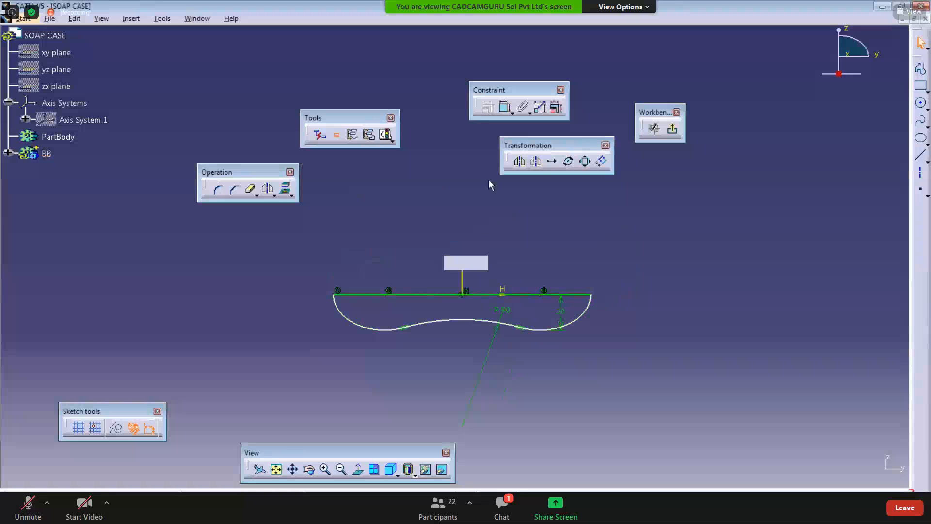
middle_click_drag(449, 306, 439, 261)
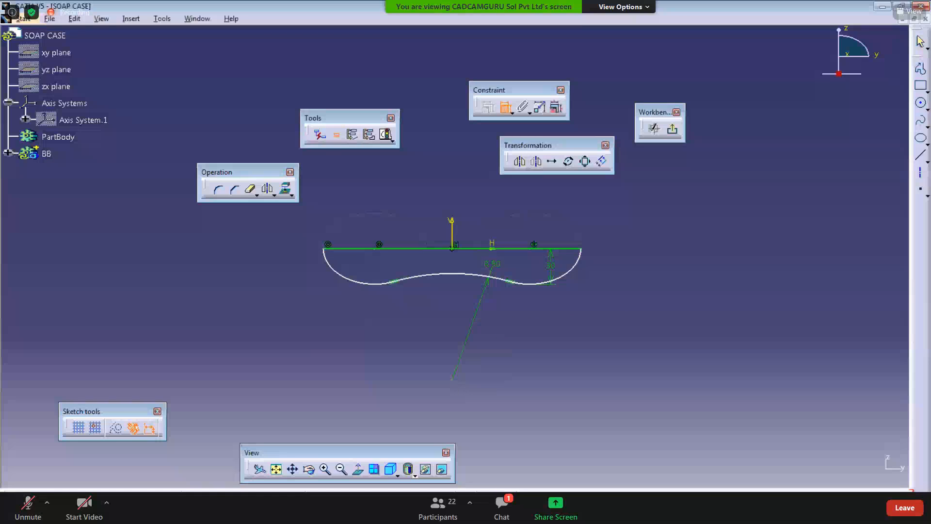
Step: Dimension the horizontal distance from the profile's left end to the middle arc's centre and set it to 70 mm
key("alt+Tab")
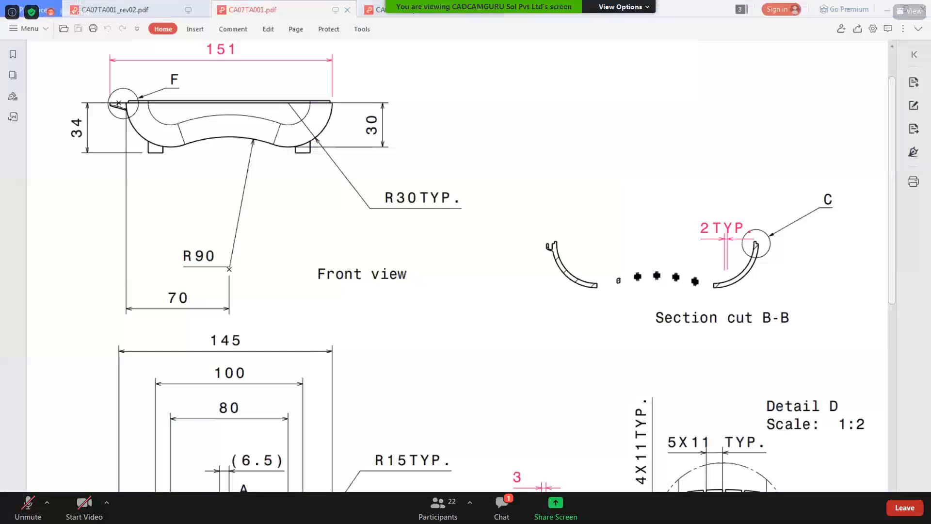
key("alt+Tab")
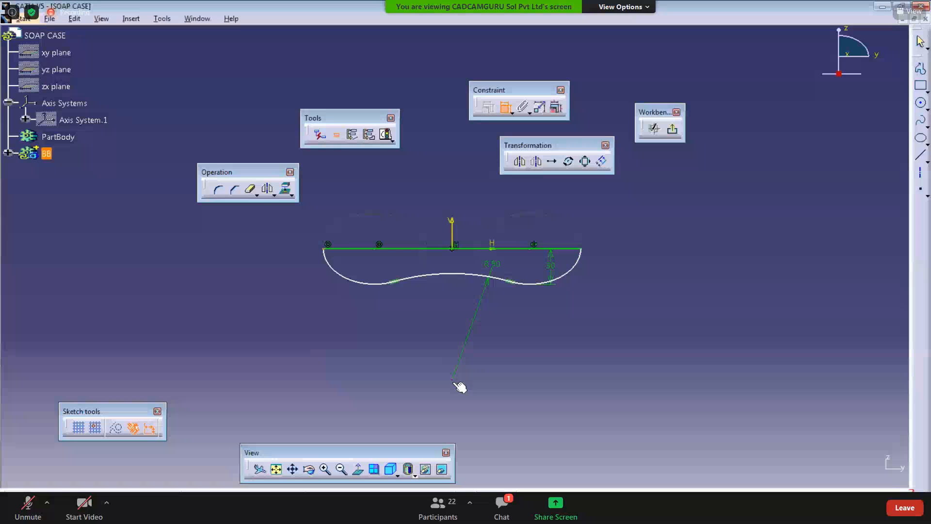
left_click(454, 380)
right_click(383, 363)
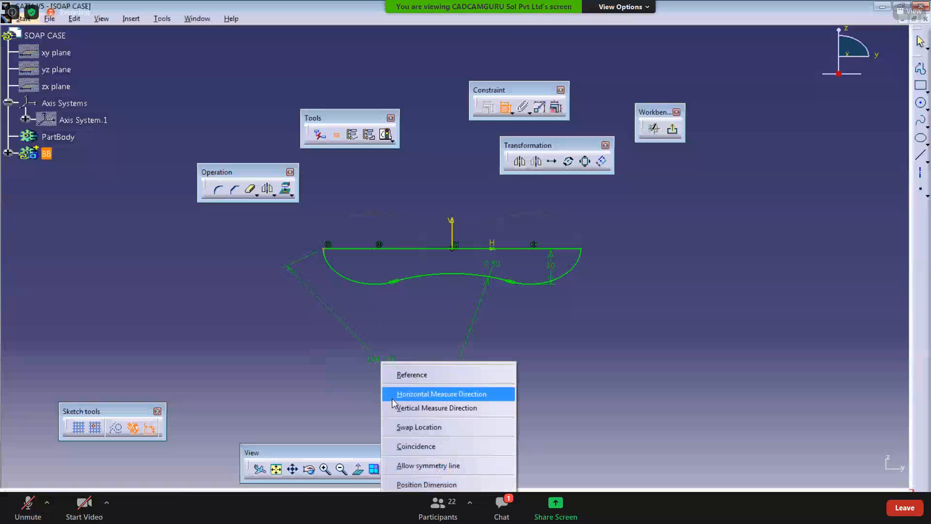
left_click(393, 391)
double_click(367, 350)
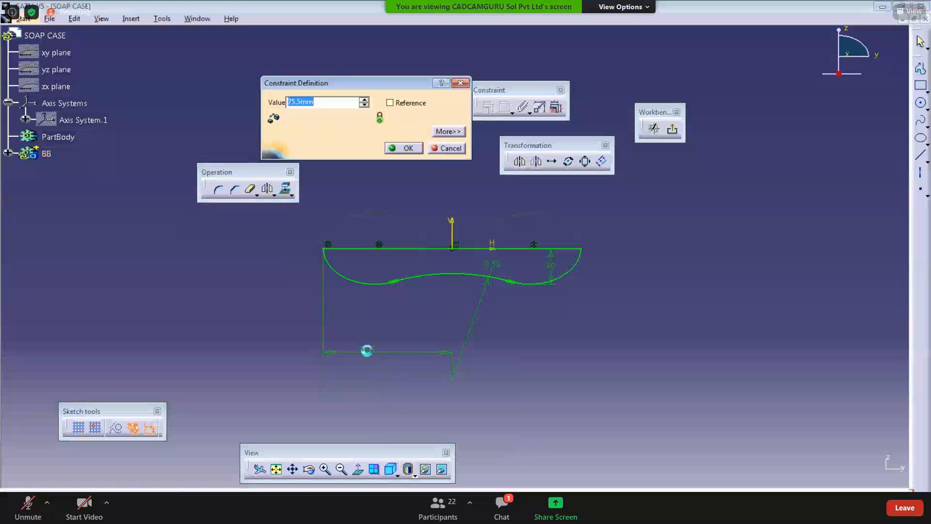
type("70")
key("Return")
Step: Adjust the placement of the 30 mm depth dimension beside the profile
middle_click_drag(491, 381, 468, 364)
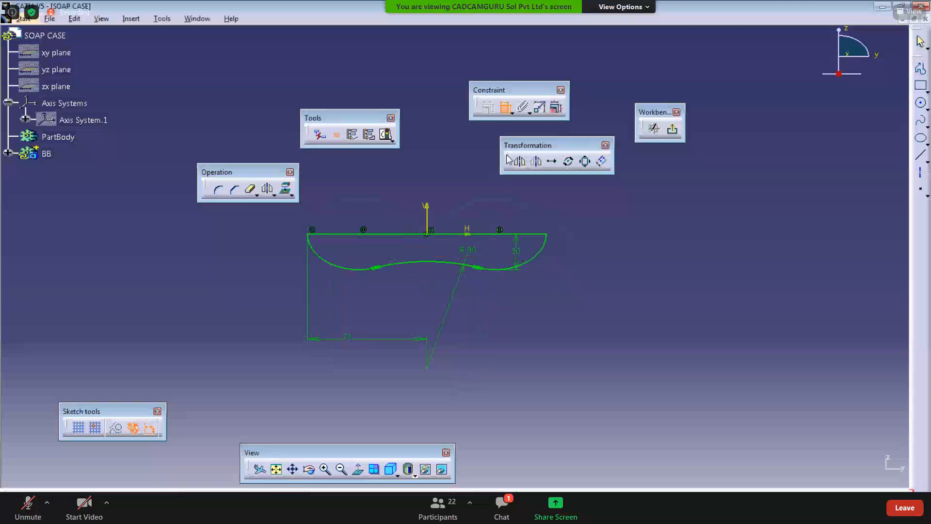
left_click(504, 111)
left_click_drag(516, 252, 516, 262)
left_click(550, 358)
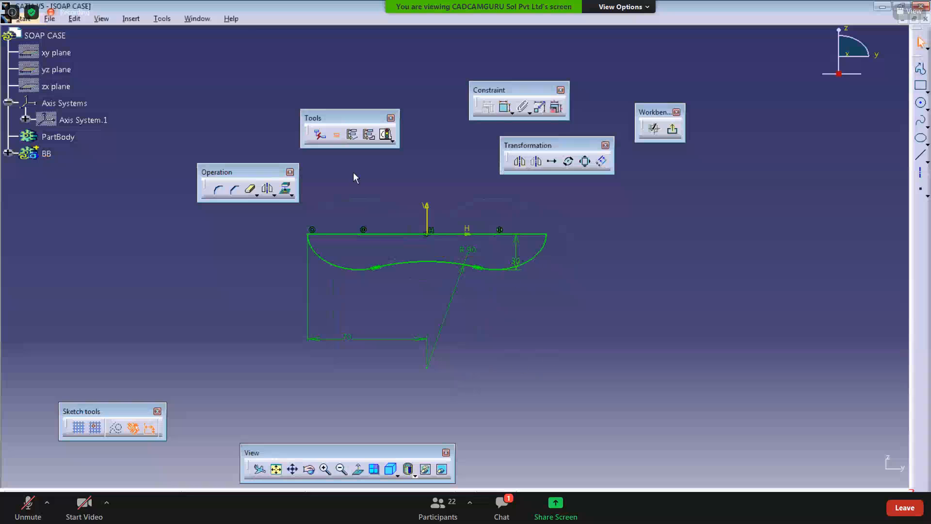
Step: Check the sketch's solving status and analyse the profile geometry in Sketch Analysis
left_click(386, 134)
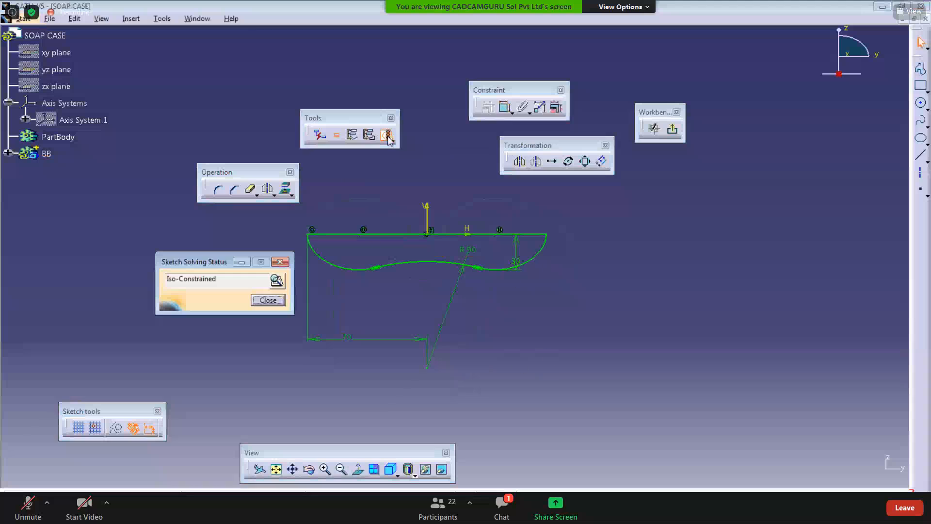
left_click(277, 282)
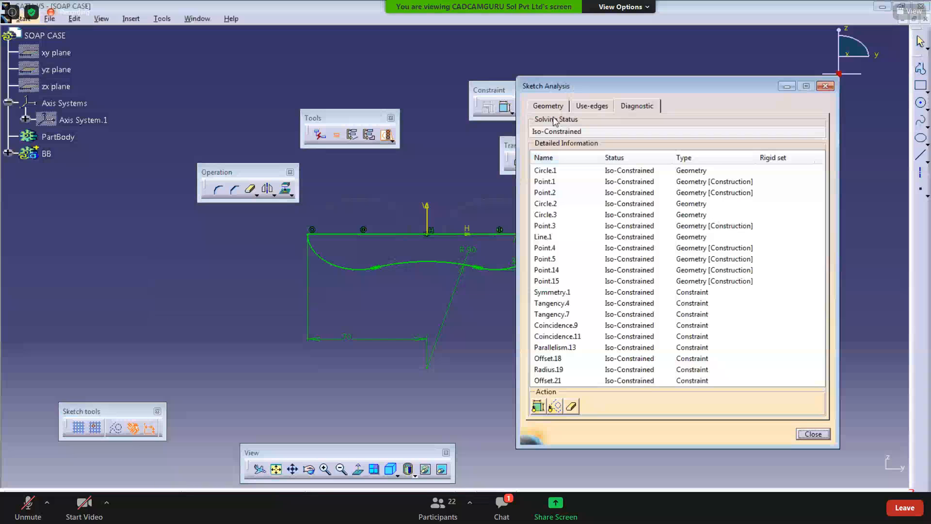
left_click(547, 106)
left_click(617, 172)
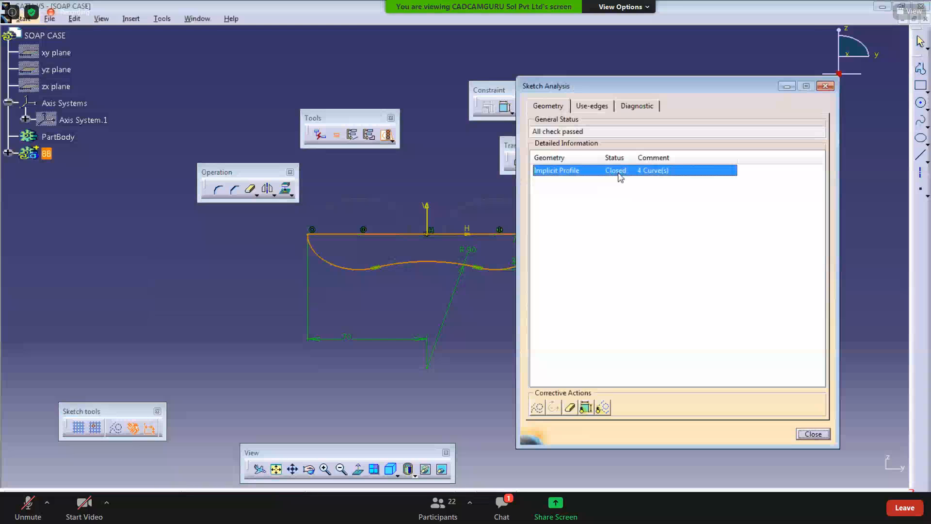
left_click(826, 87)
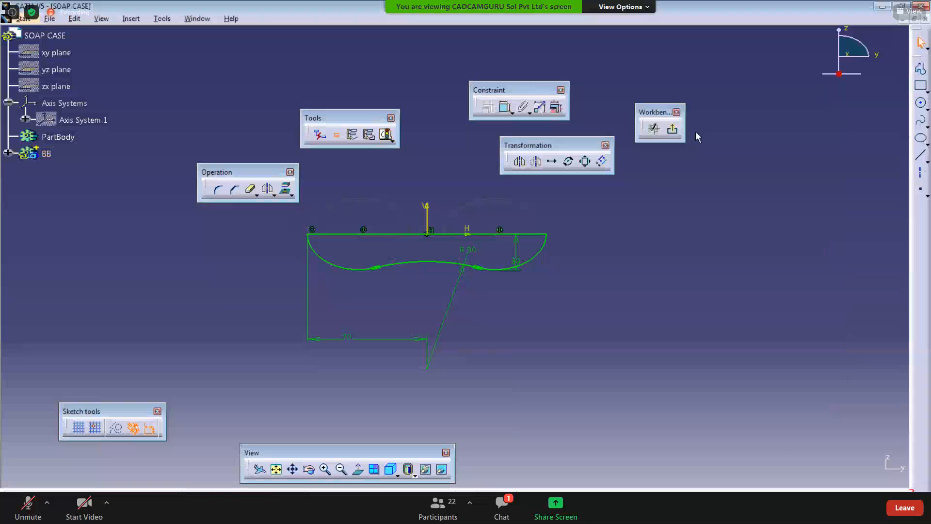
Step: Exit the sketcher and expand the BB body in the specification tree
left_click(672, 128)
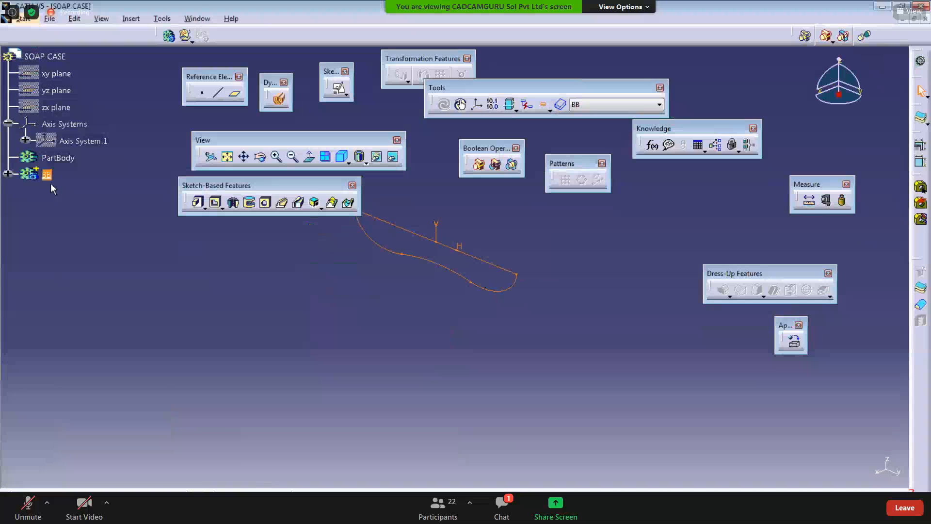
left_click(8, 173)
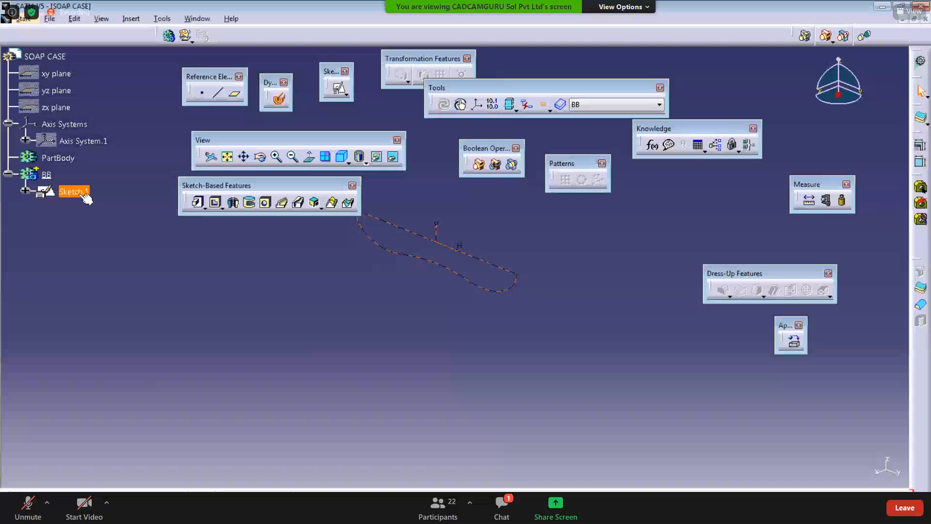
middle_click_drag(412, 353, 422, 422)
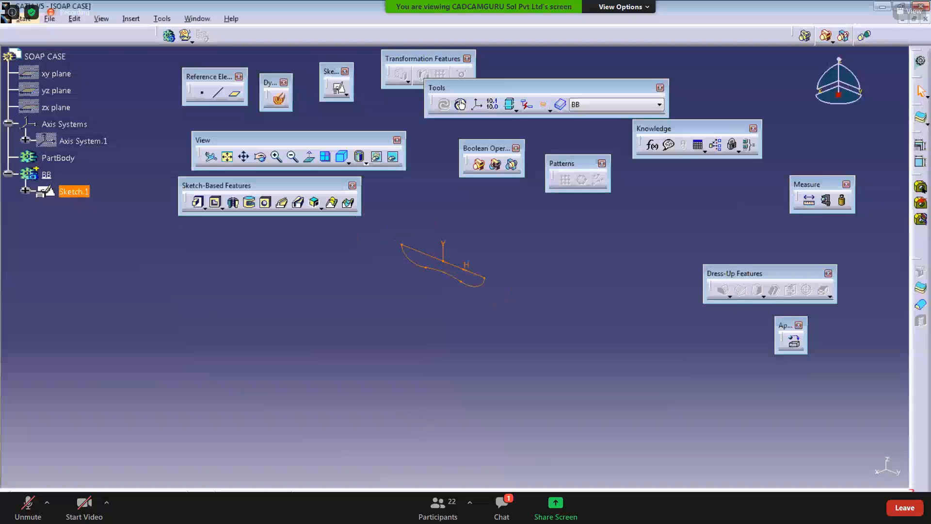
Step: Review the front and bottom view dimensions on the drawing
key("alt+Tab")
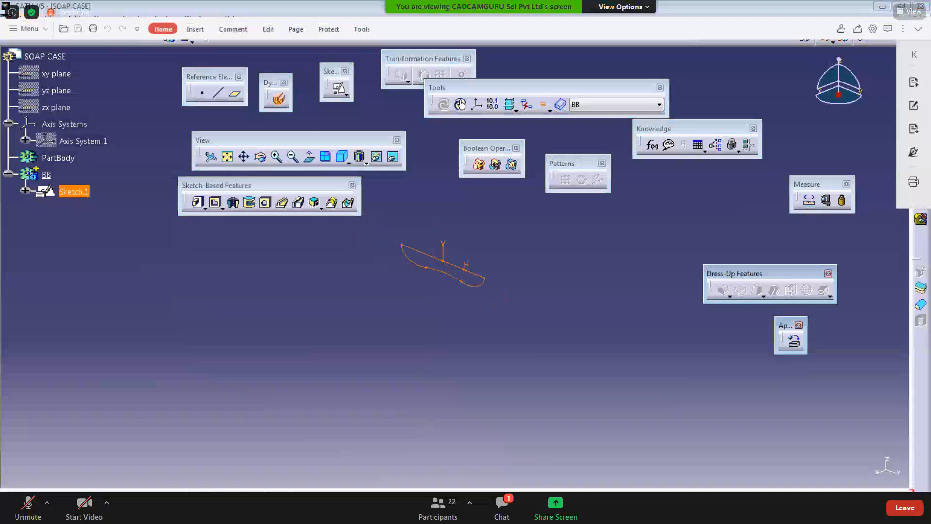
left_click(302, 290)
scroll(408, 385, "down", 5)
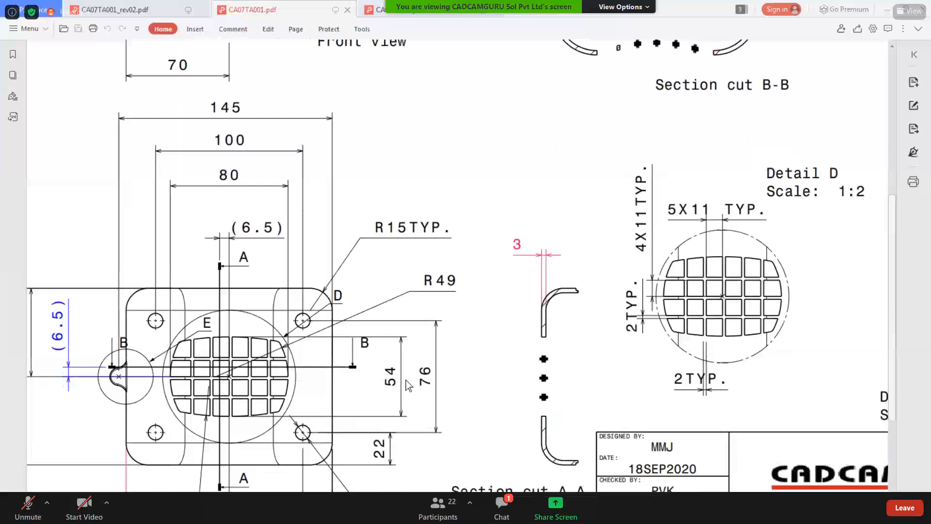
scroll(409, 385, "down", 4, "ctrl")
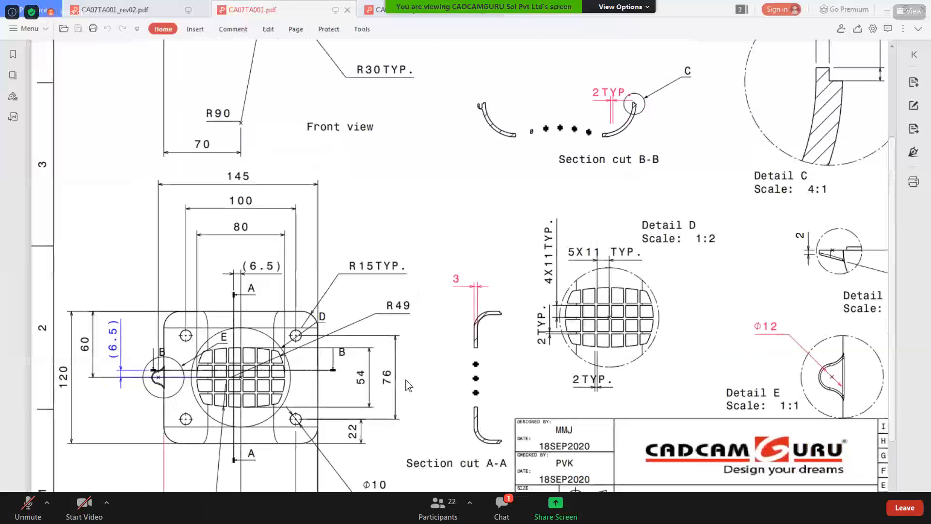
scroll(409, 385, "down", 3)
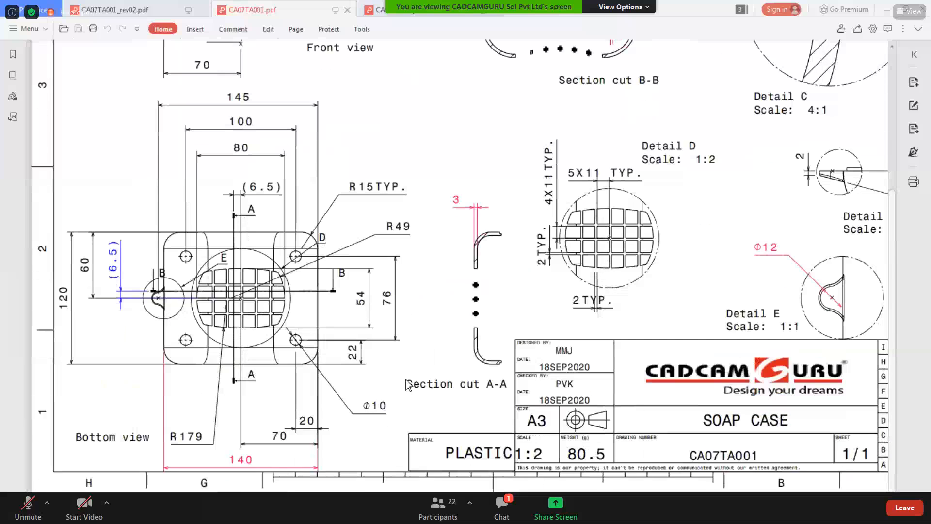
scroll(406, 385, "up", 1)
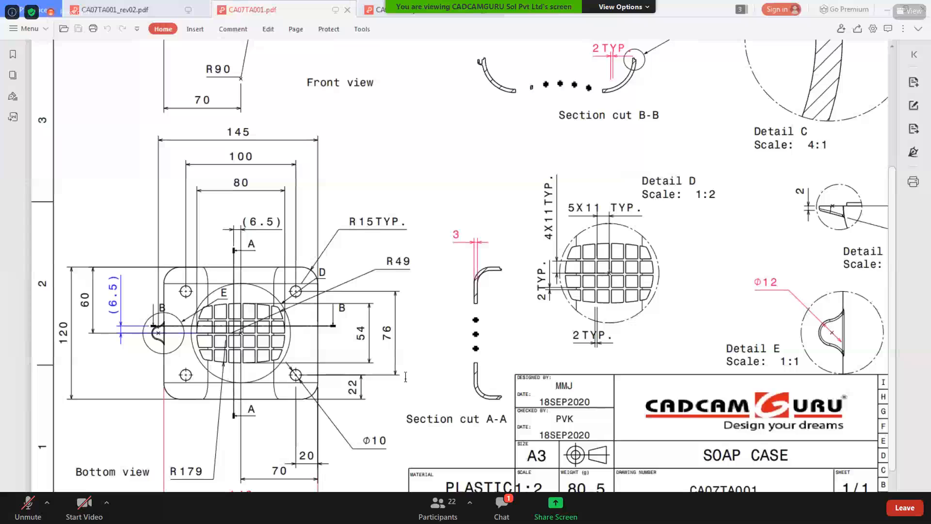
scroll(405, 377, "up", 4)
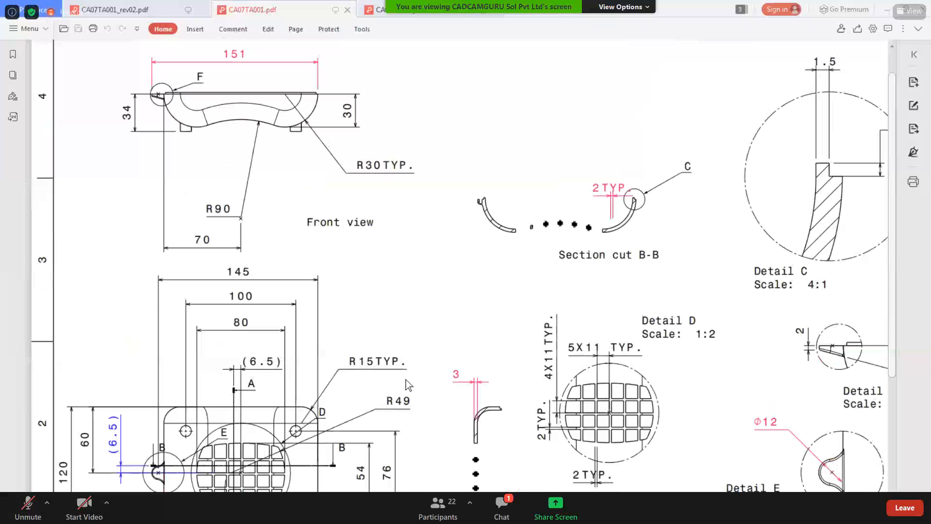
scroll(692, 314, "down", 1)
left_click(887, 9)
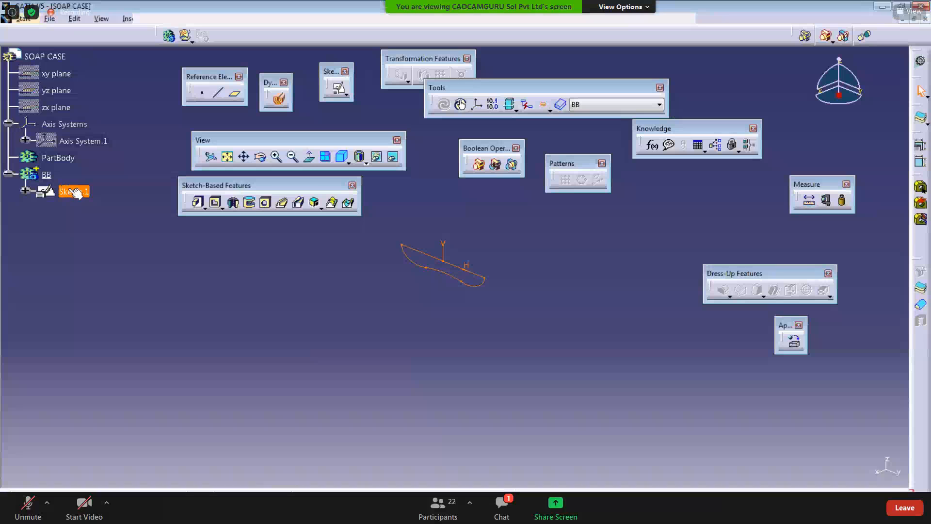
double_click(72, 191)
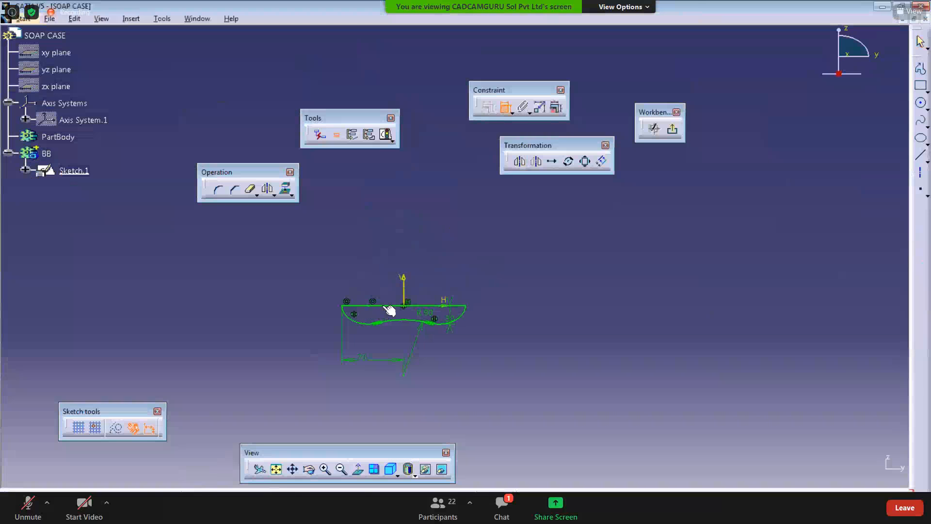
left_click(383, 306)
left_click(504, 111)
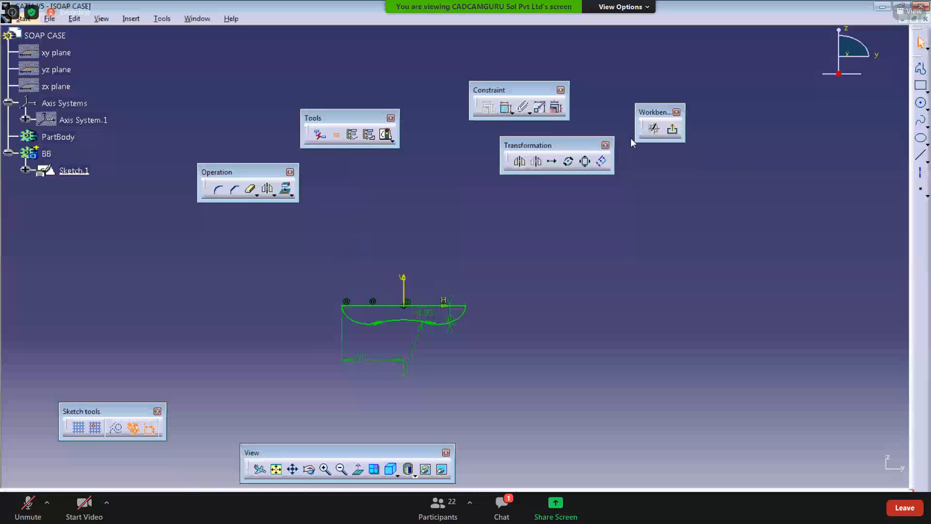
left_click(672, 129)
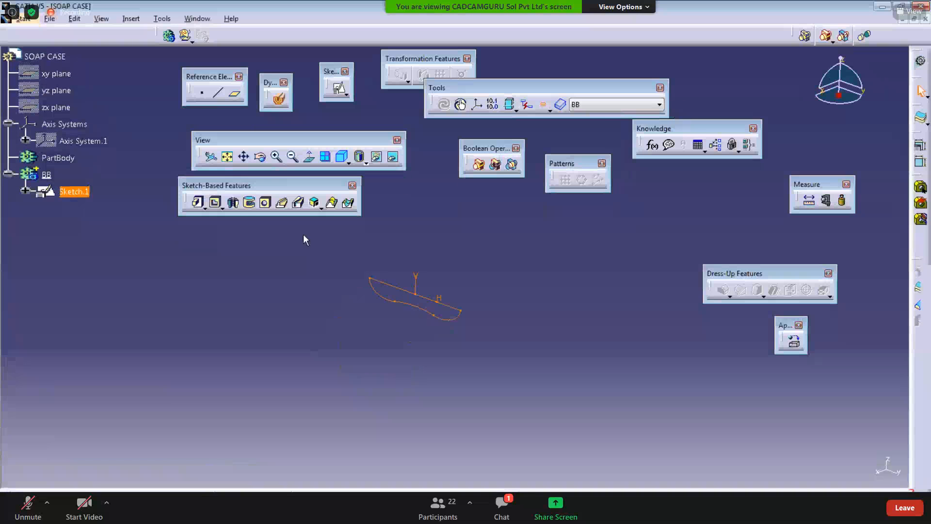
Step: Pad Sketch.1 by 60 mm with mirrored extent
left_click(197, 202)
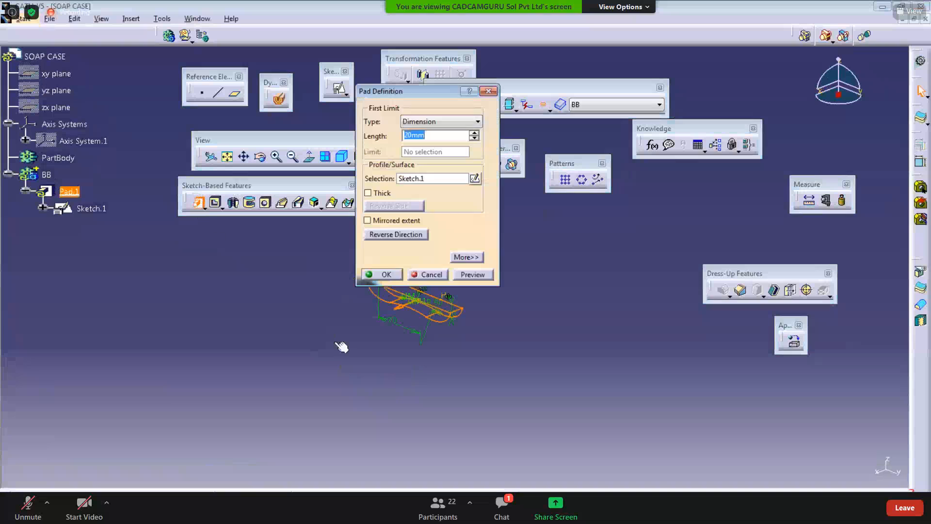
middle_click_drag(343, 329, 291, 384)
left_click_drag(431, 136, 255, 141)
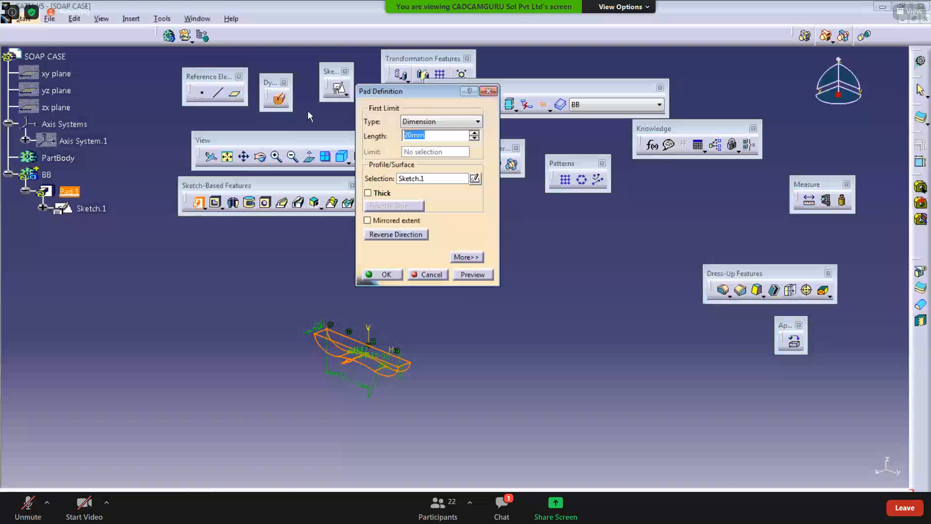
type("60")
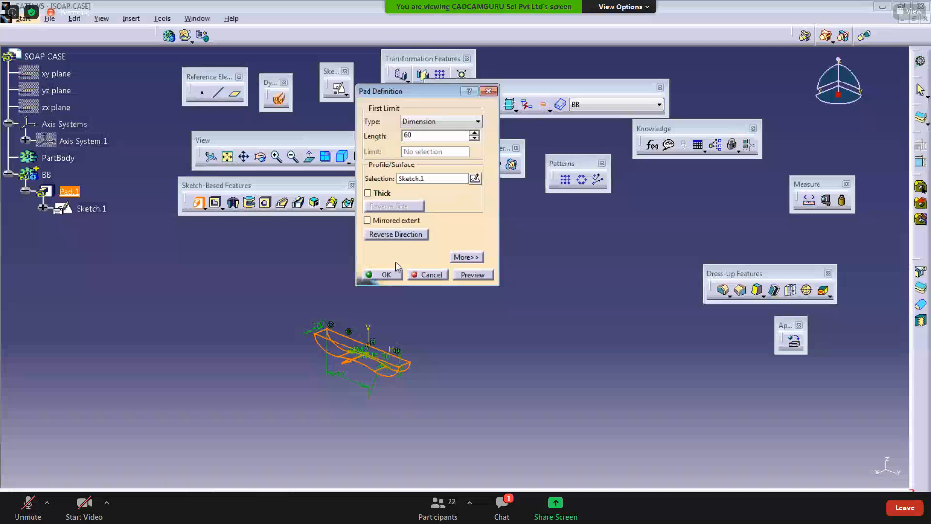
left_click(388, 221)
left_click(382, 275)
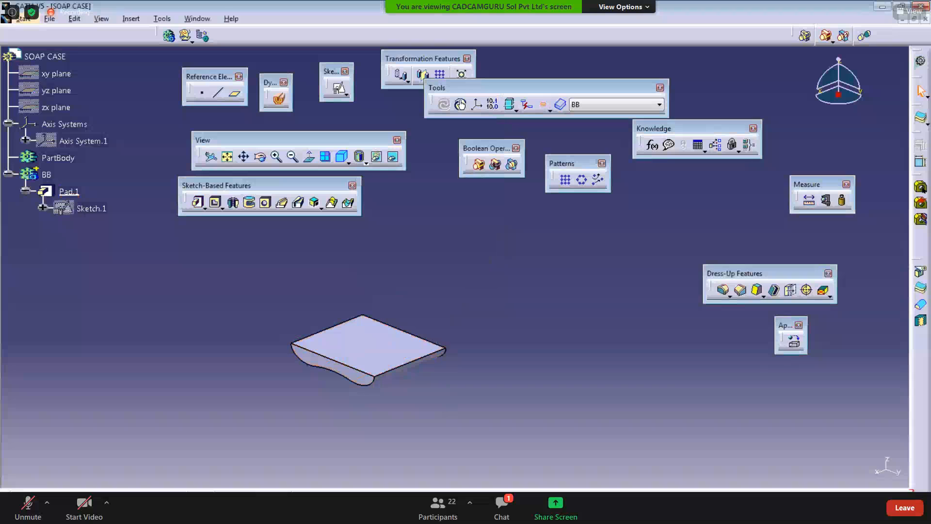
Step: Review the bottom view and its R15 corner callout on the drawing
left_click(328, 509)
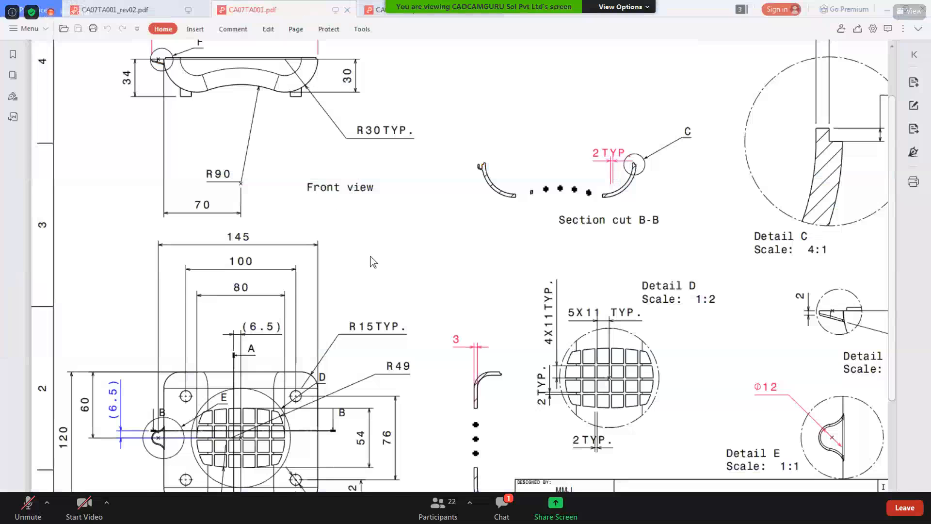
scroll(372, 262, "up", 3)
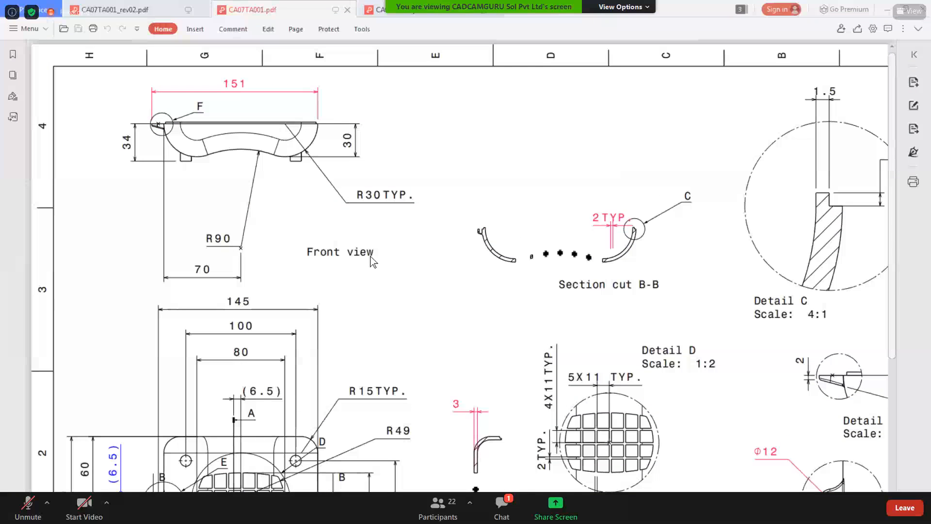
scroll(370, 258, "down", 1)
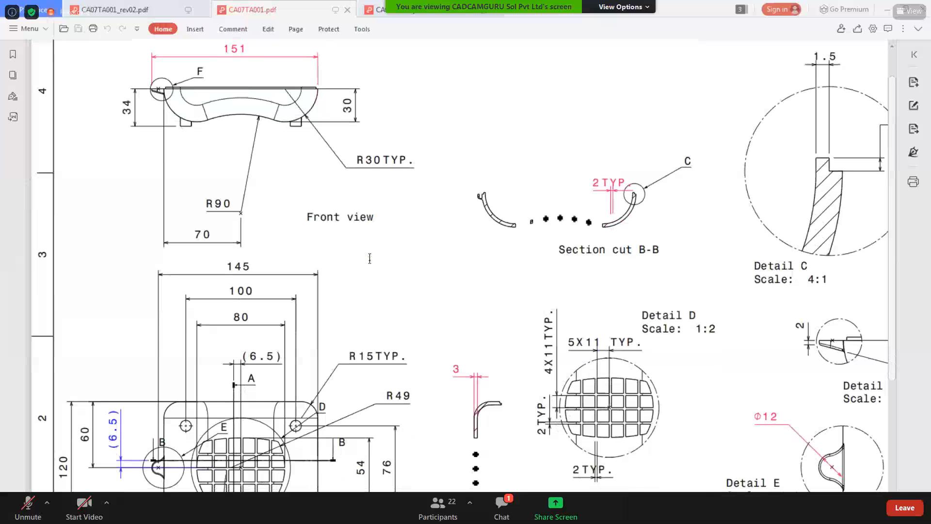
scroll(437, 284, "down", 4, "ctrl")
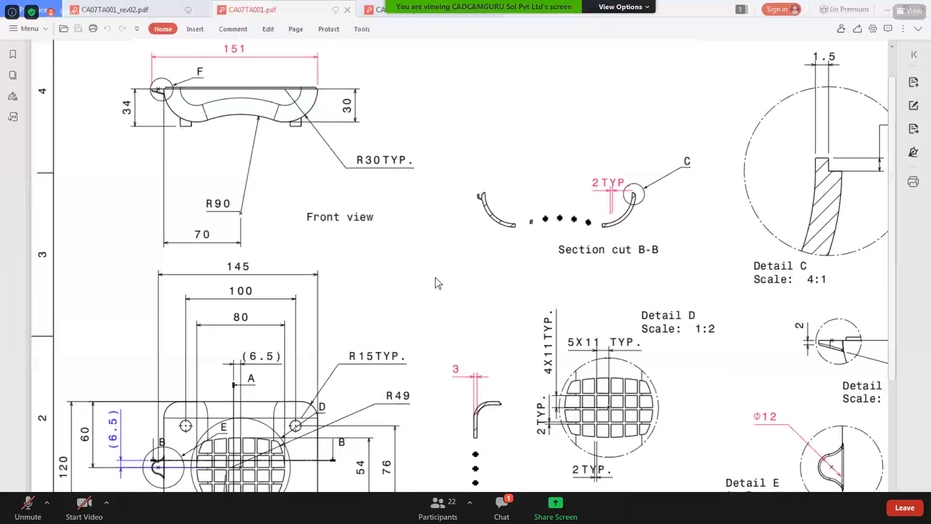
scroll(303, 339, "down", 1, "ctrl")
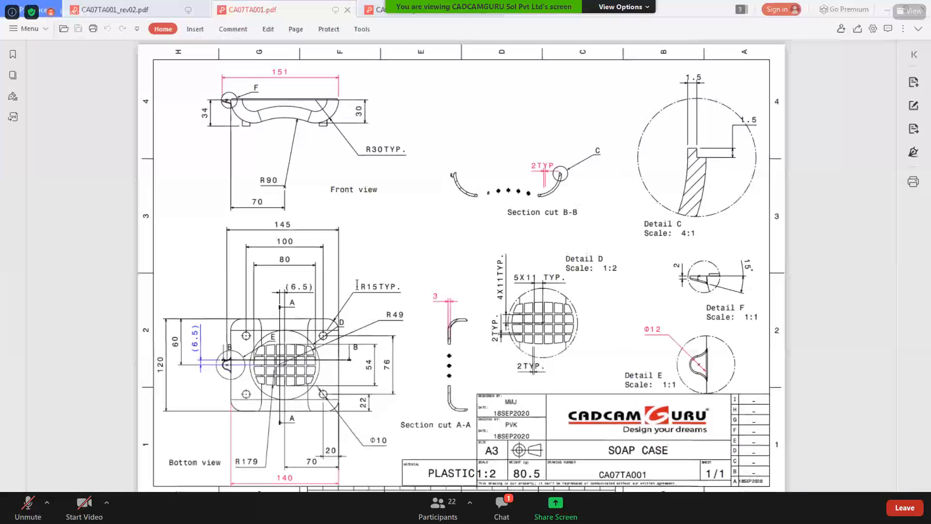
double_click(383, 286)
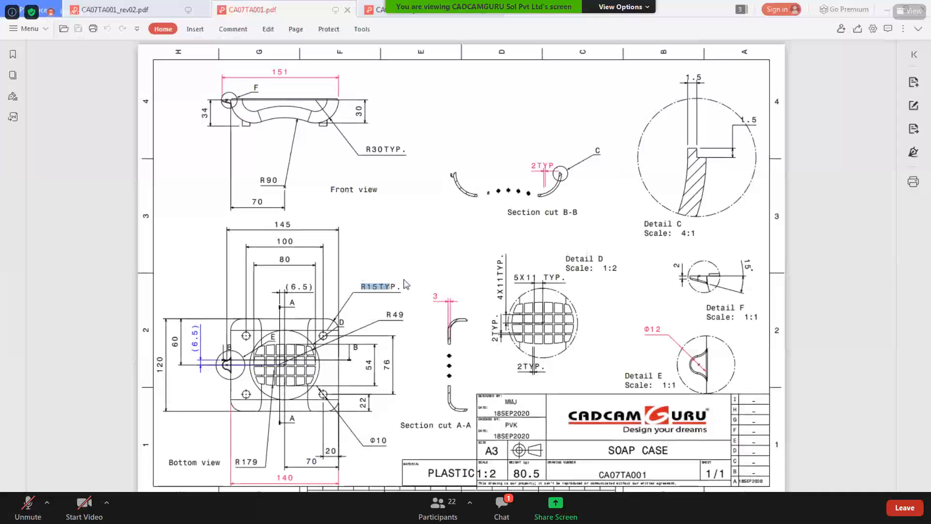
left_click(887, 10)
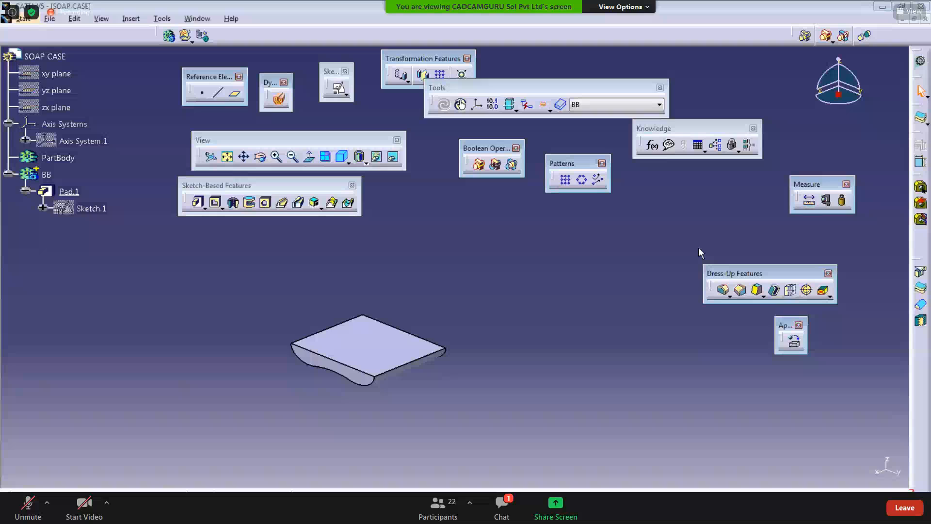
mouse_move(708, 275)
left_mouse_down()
mouse_move(505, 228)
mouse_move(407, 222)
left_mouse_up()
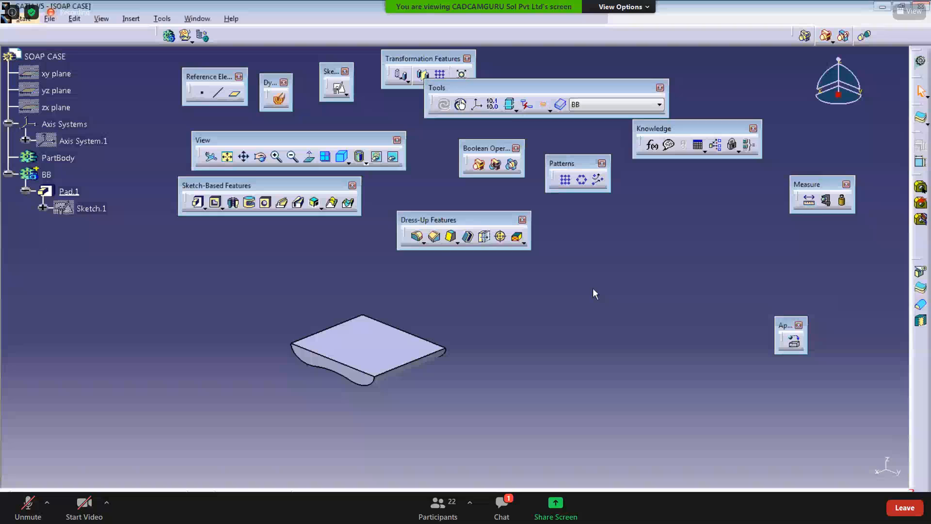
Step: Fillet the two curved bottom edges of the pad with a 15 mm radius
left_click(417, 237)
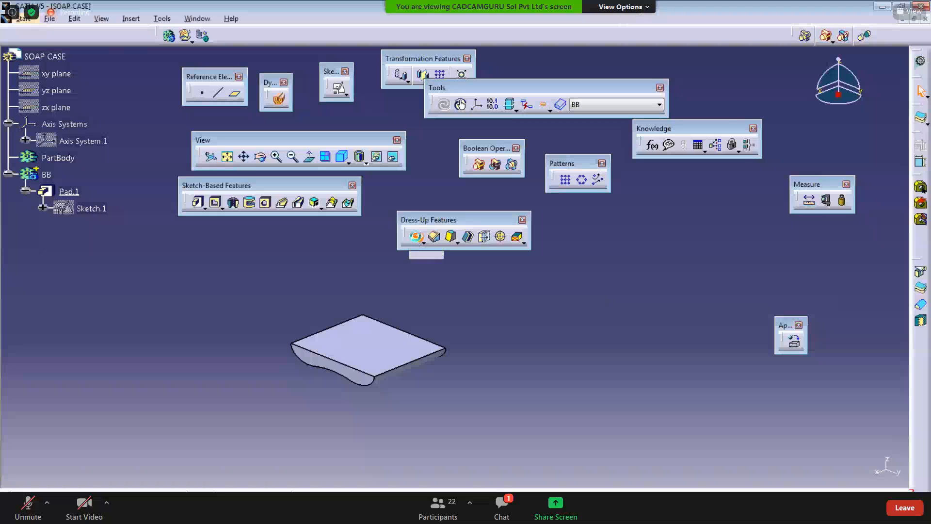
left_click(369, 385)
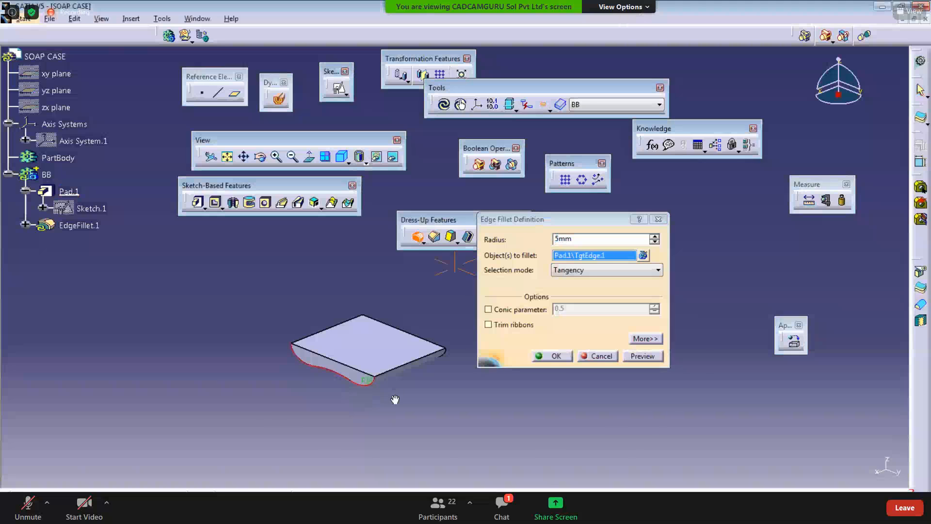
middle_click_drag(394, 400, 422, 359)
left_click(430, 356)
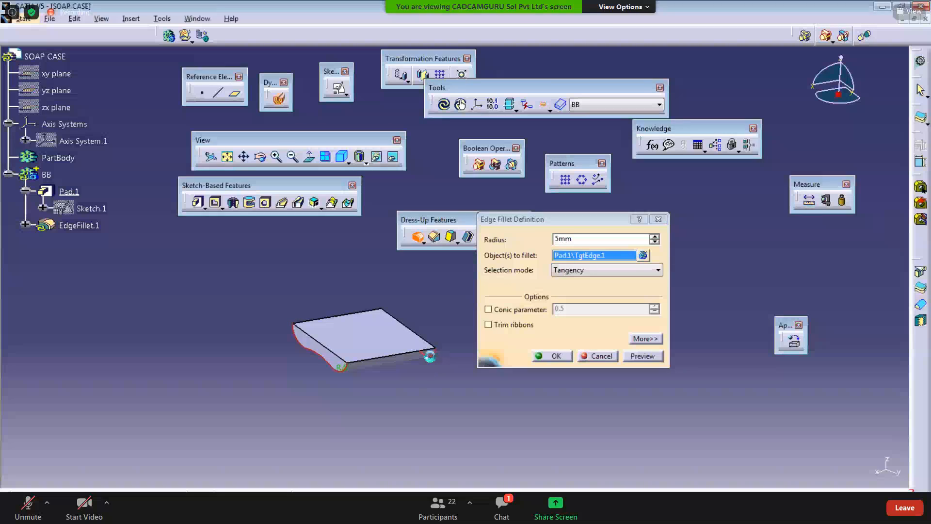
type("15")
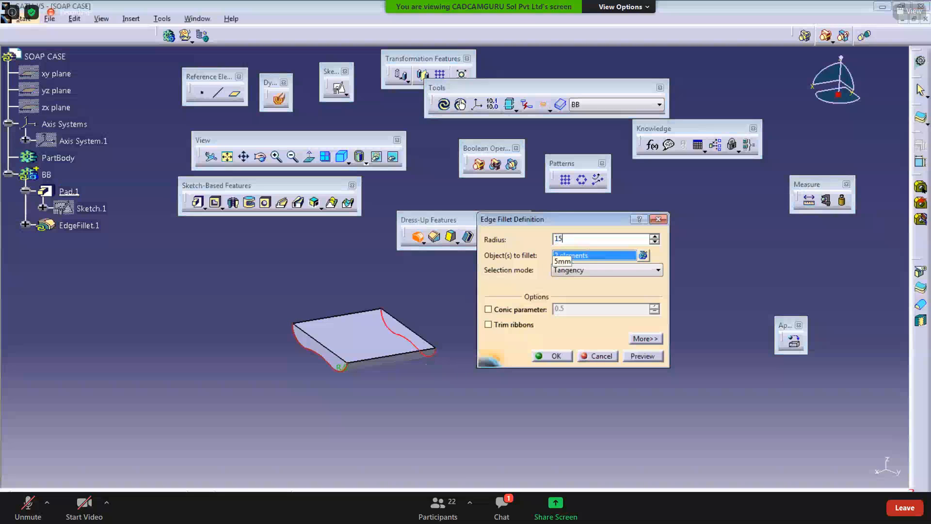
left_click(639, 358)
left_click(556, 358)
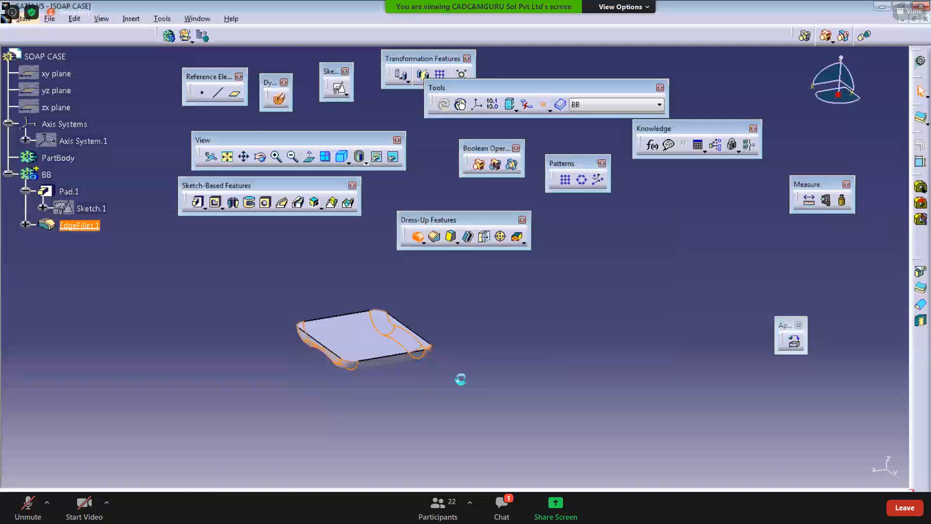
Step: Review the front view and section dimensions on the drawing
middle_click_drag(462, 378, 439, 319)
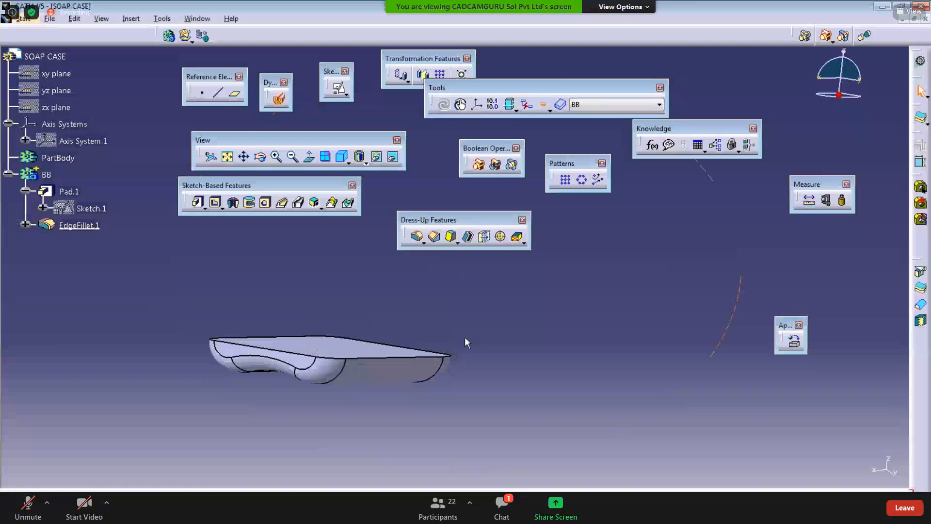
middle_click_drag(370, 446, 403, 400)
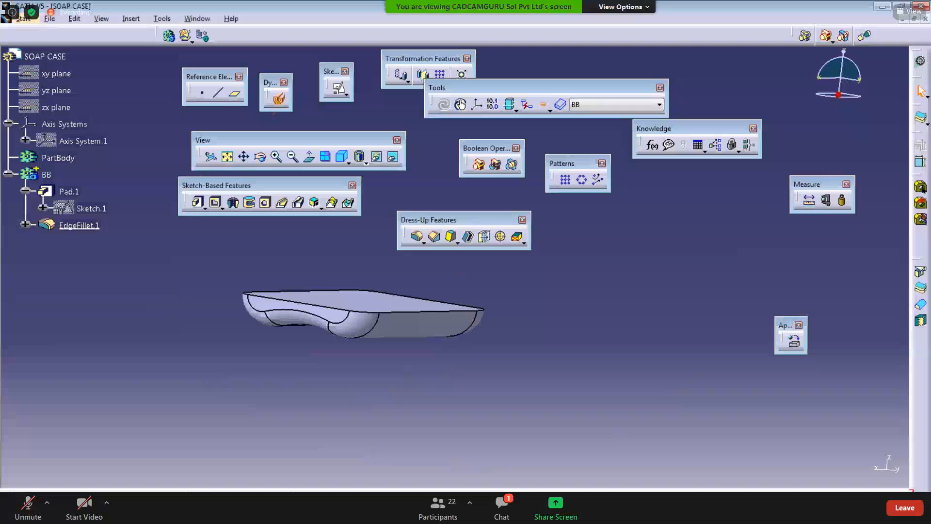
key("alt+Tab")
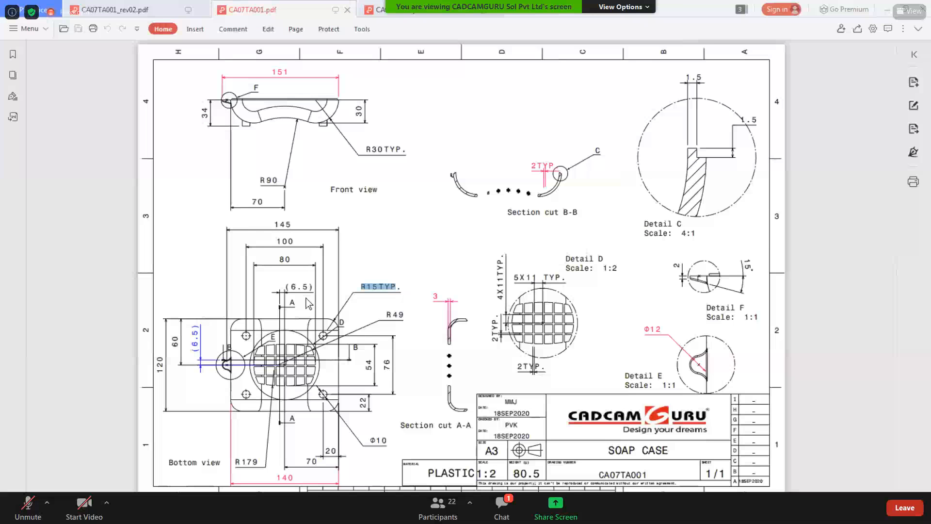
scroll(323, 111, "up", 3, "ctrl")
scroll(323, 111, "up", 2, "ctrl")
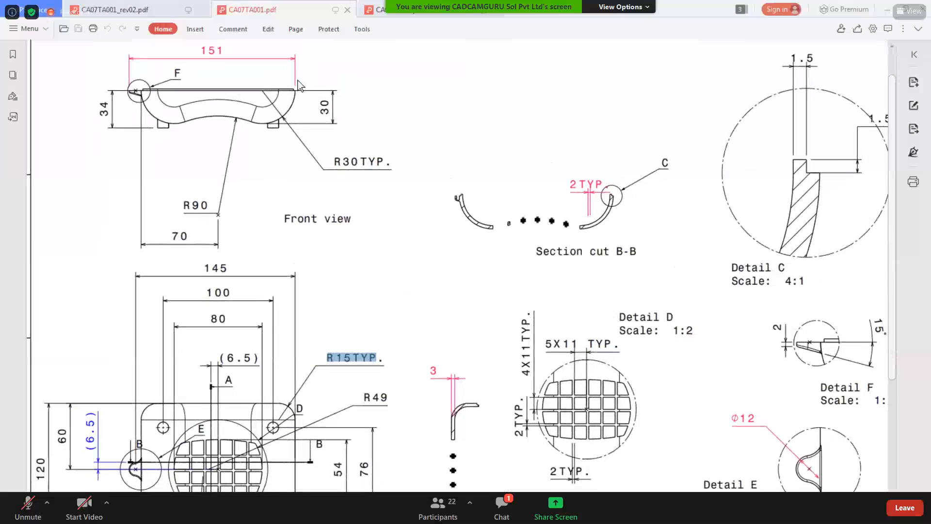
scroll(300, 89, "up", 3, "ctrl")
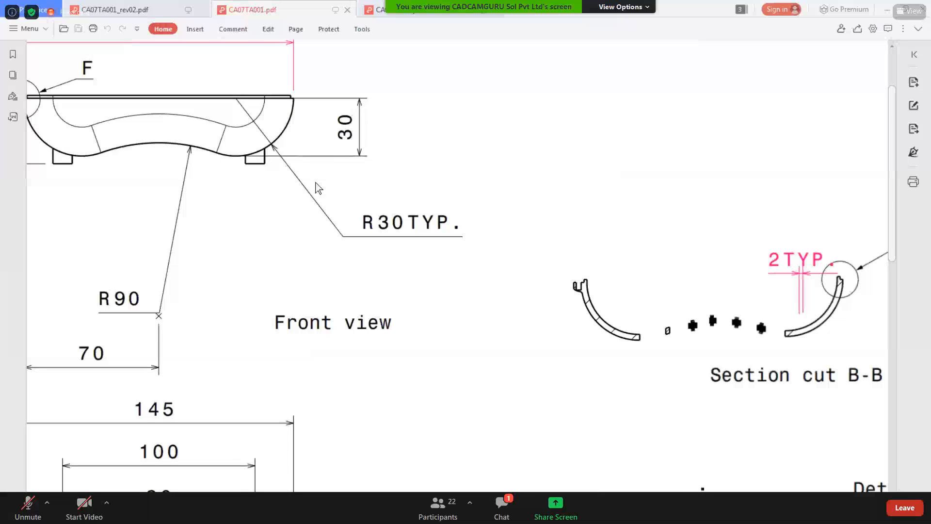
scroll(317, 188, "down", 5, "ctrl")
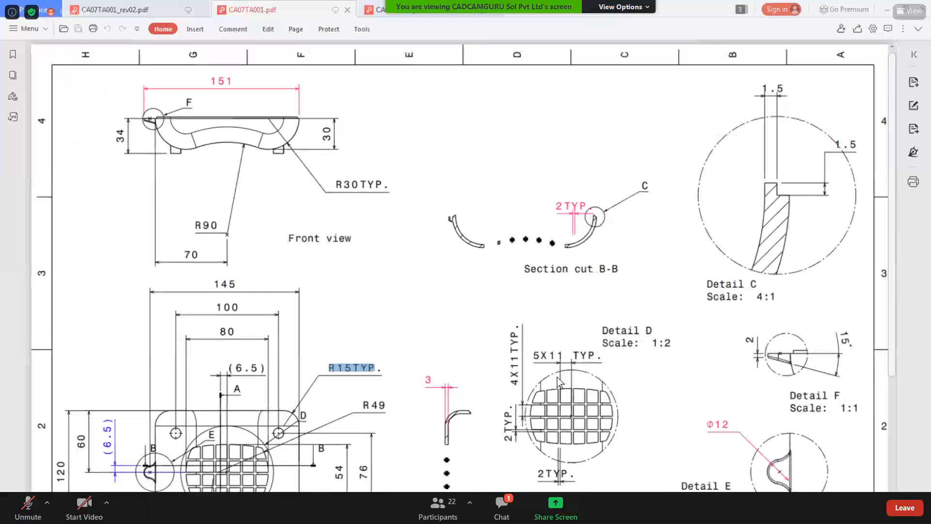
scroll(560, 383, "down", 1, "ctrl")
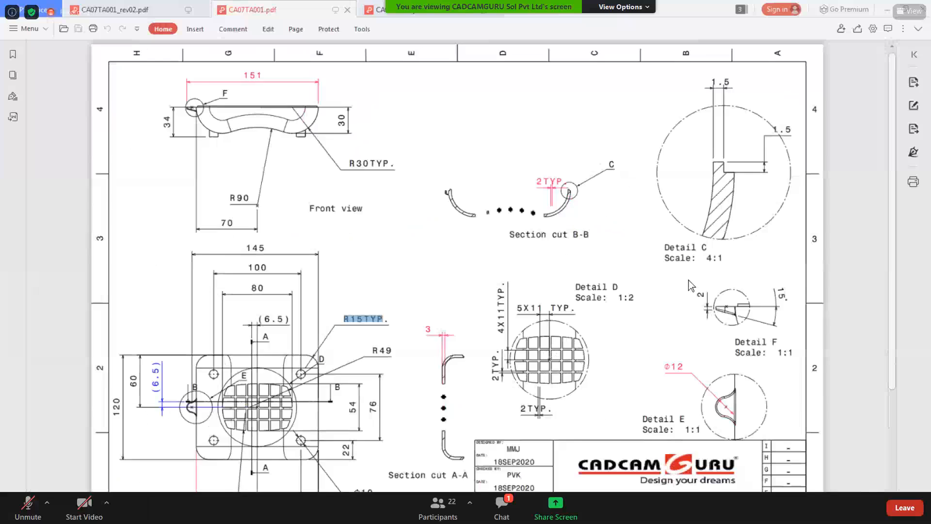
scroll(691, 285, "down", 1, "ctrl")
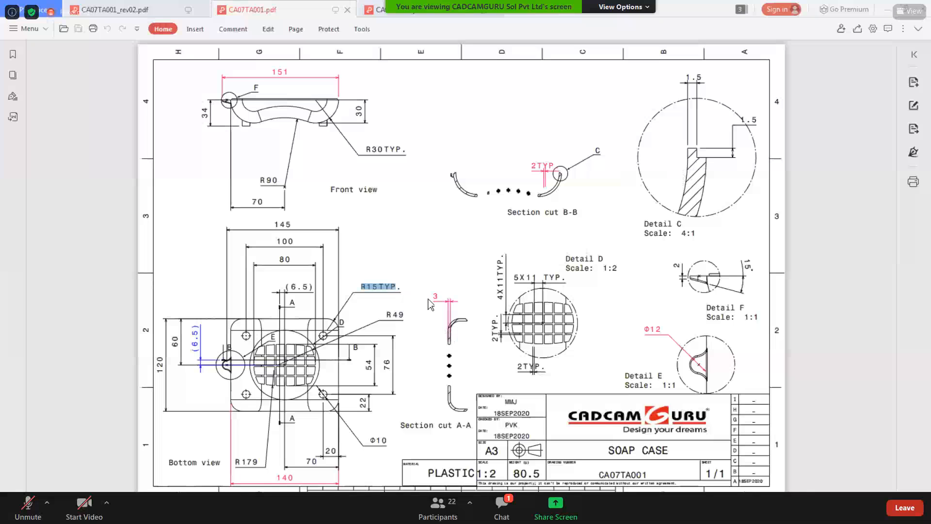
left_click_drag(431, 295, 441, 298)
left_click(727, 163)
key("alt+Tab")
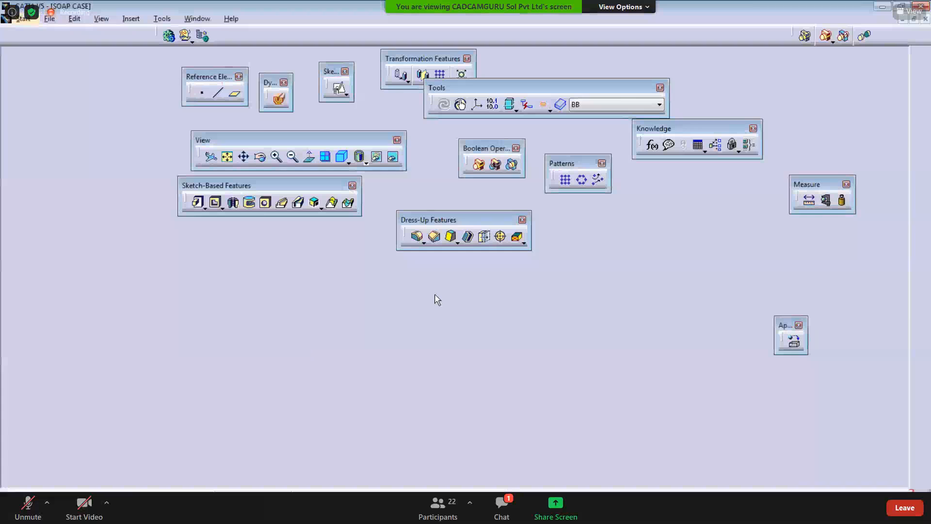
Step: Insert a new body and rename it BB2
middle_click_drag(485, 314, 519, 331)
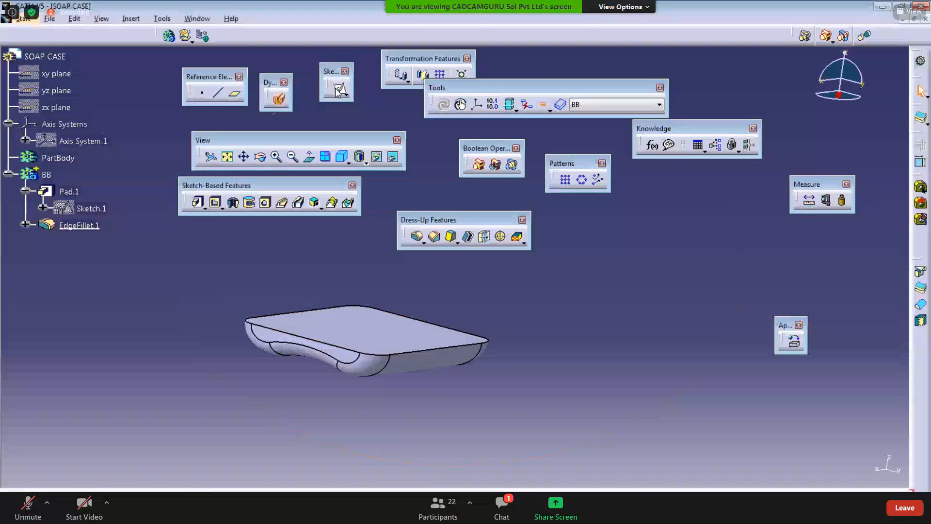
left_click(131, 19)
left_click(138, 48)
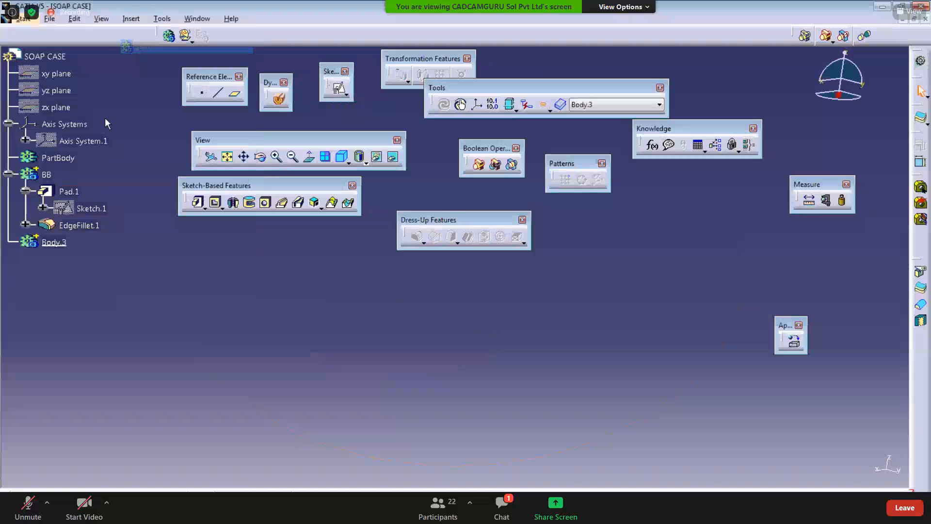
right_click(65, 244)
left_click(140, 290)
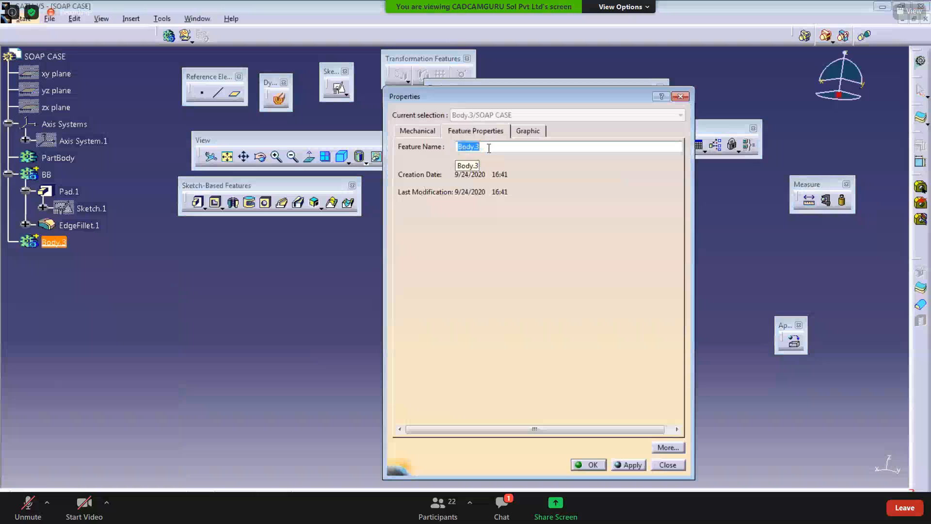
type("BB2")
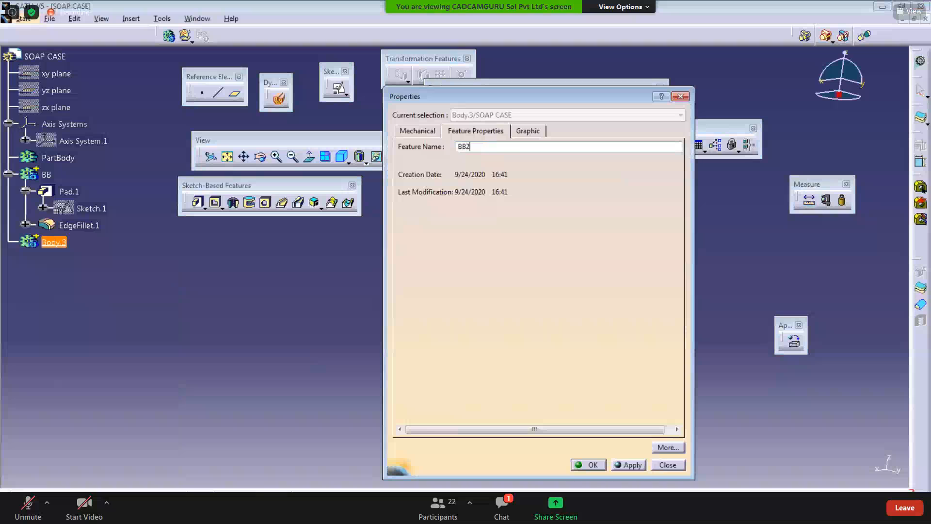
left_click(586, 466)
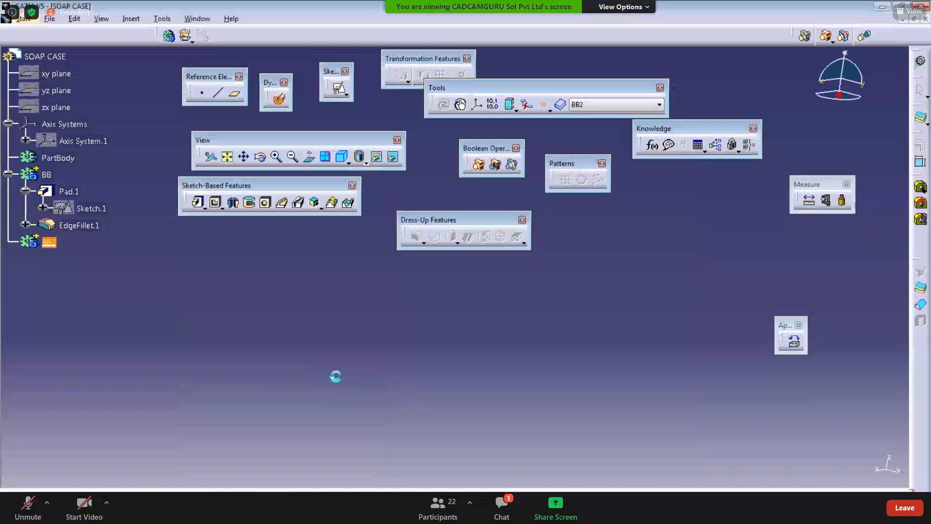
Step: Show Axis System.1 in the 3D view
right_click(83, 140)
left_click(111, 175)
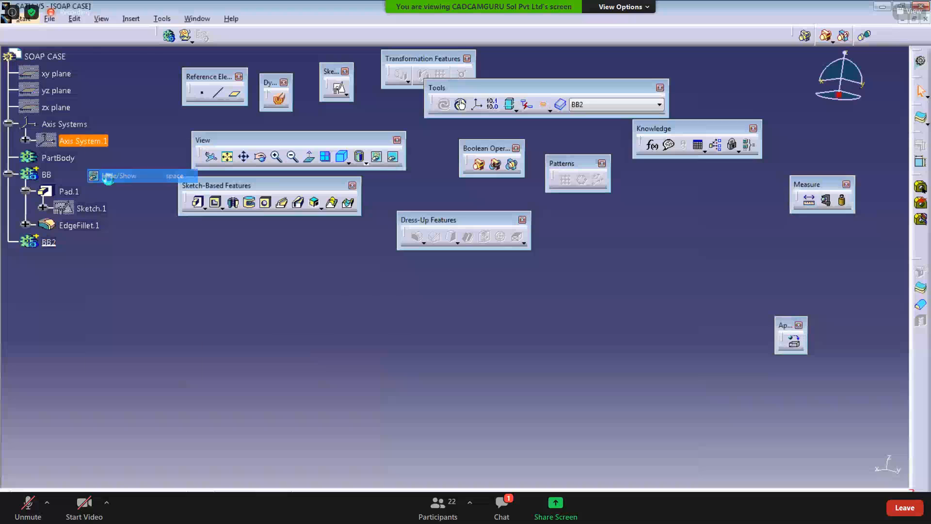
middle_click_drag(194, 346, 218, 359)
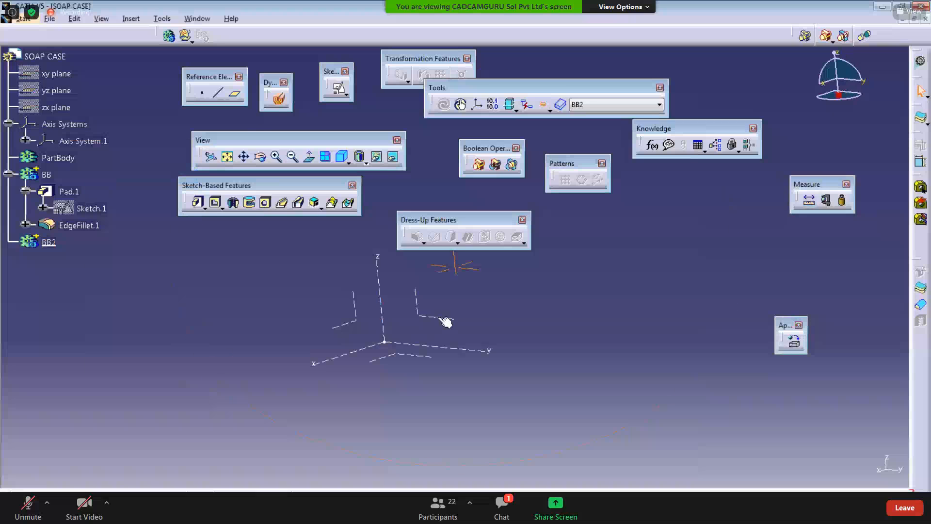
middle_click_drag(445, 322, 386, 412)
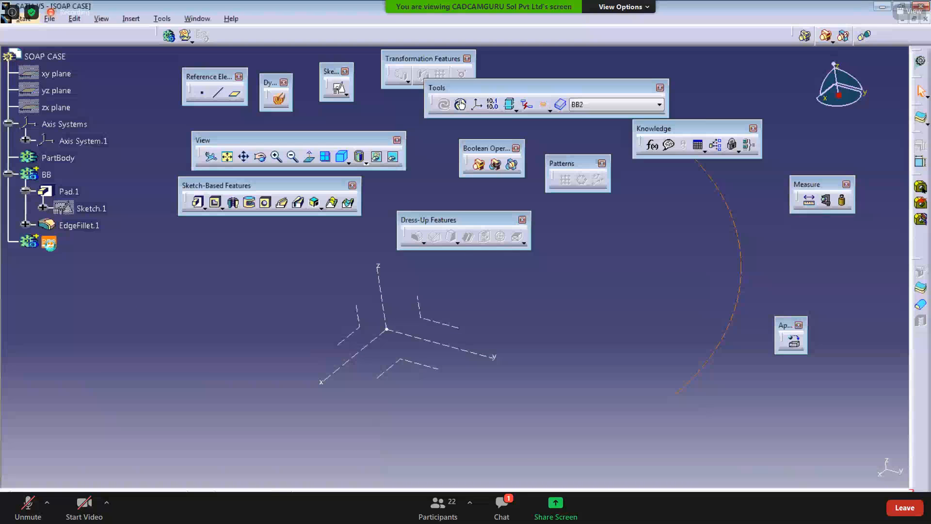
Step: Relocate the Tools toolbar and turn off the Only Current Body display mode
left_click(49, 242)
middle_click_drag(193, 302, 206, 277)
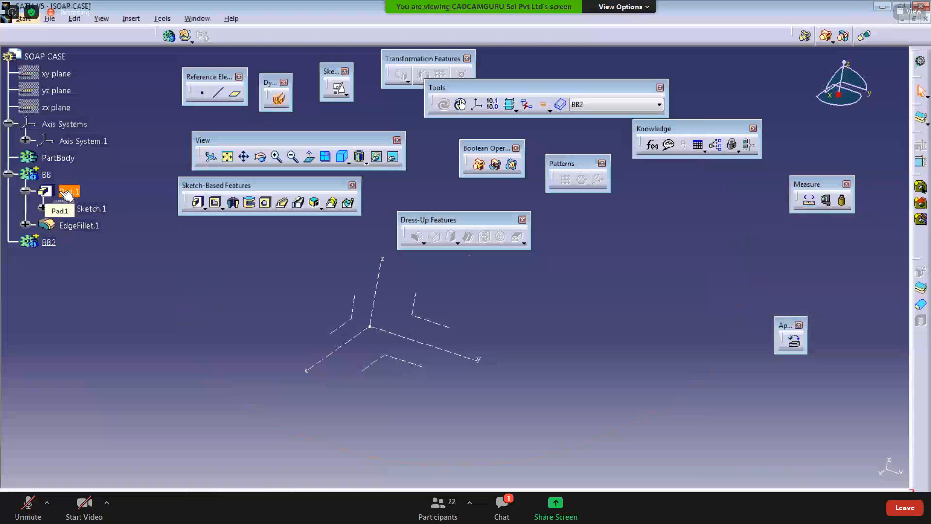
left_click_drag(450, 103, 119, 321)
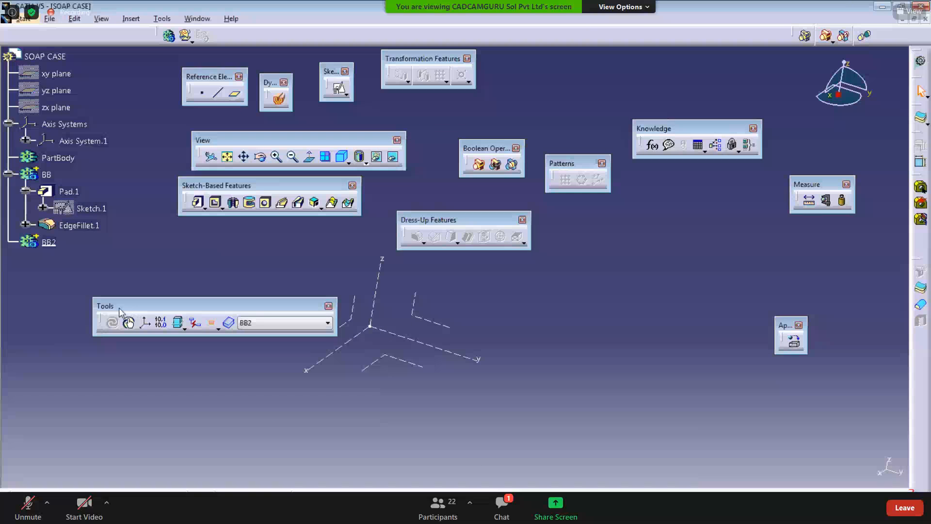
left_click(212, 323)
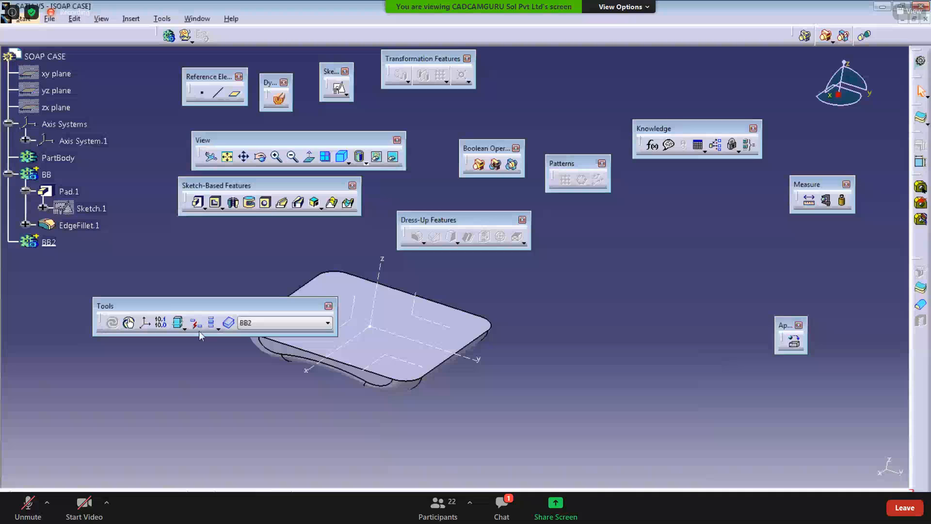
middle_click_drag(348, 361, 434, 364)
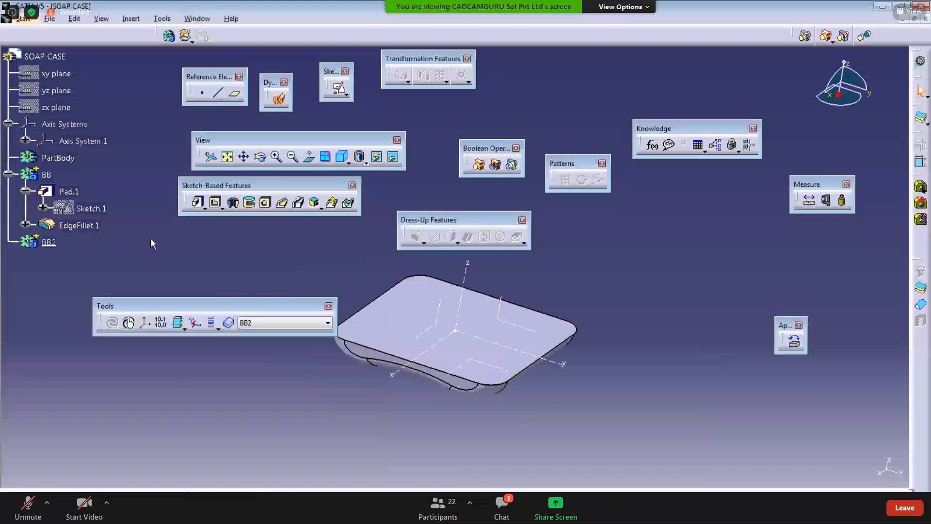
left_click(214, 323)
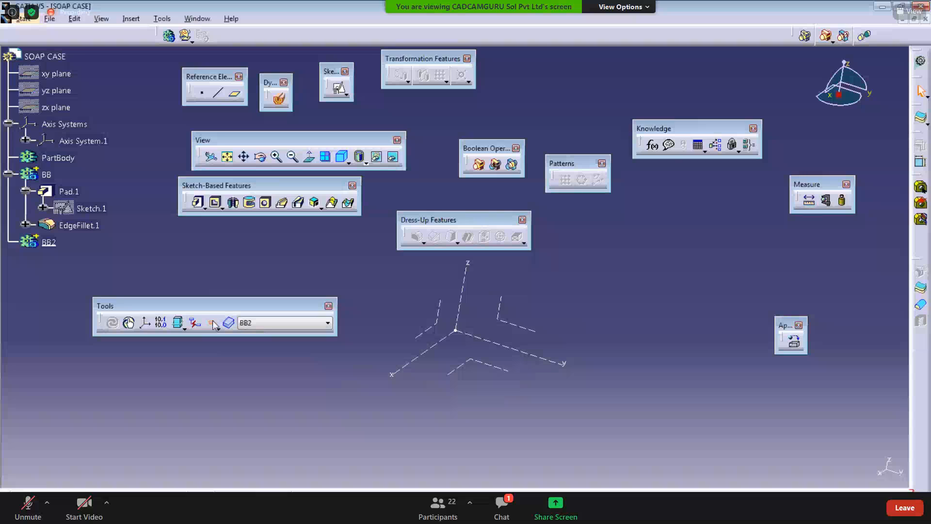
left_click(57, 245)
left_click(213, 324)
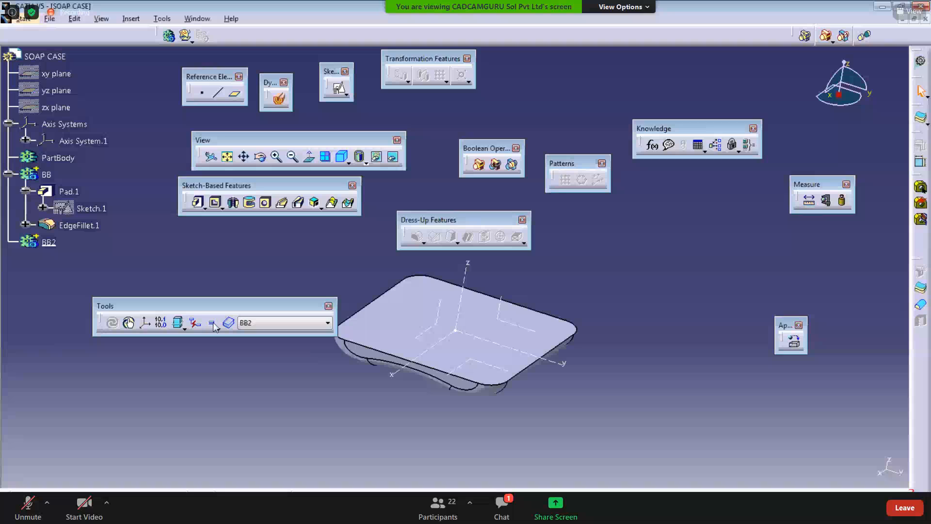
Step: Define body BB2 as the in-work object
right_click(49, 243)
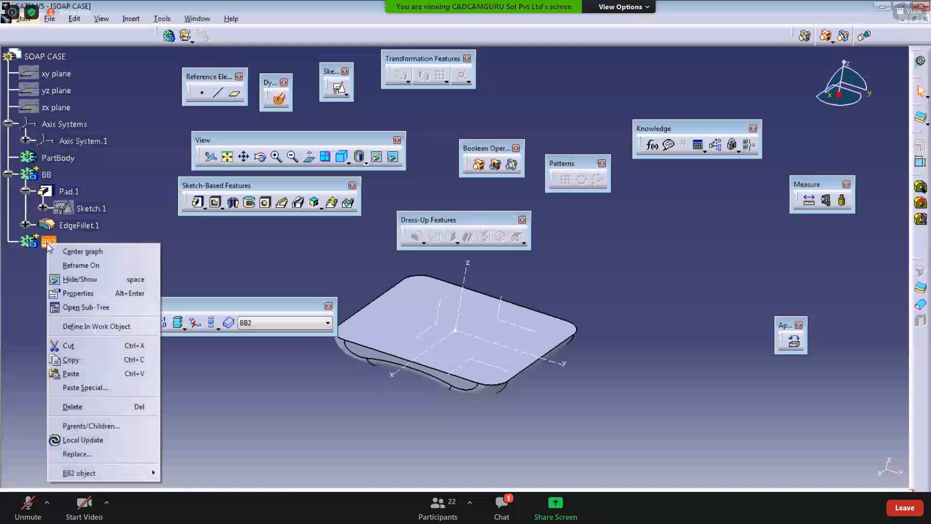
left_click(89, 328)
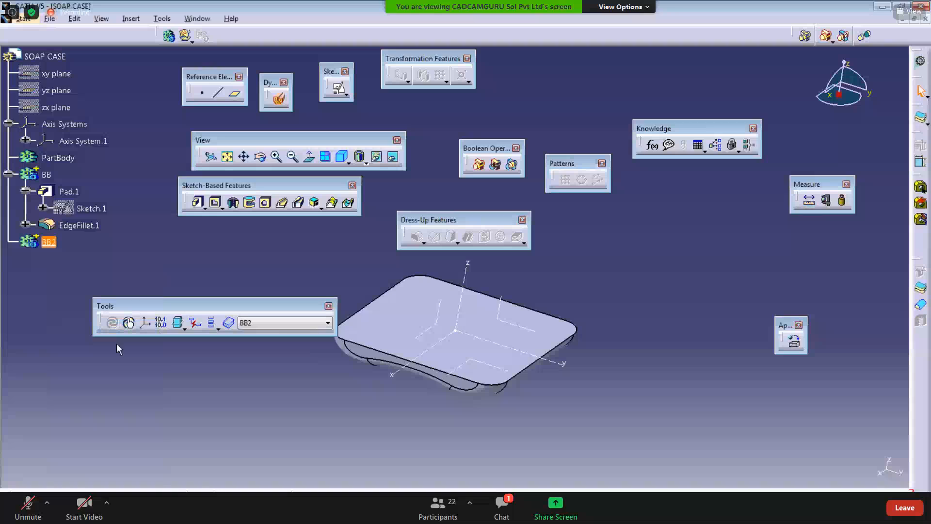
left_click(181, 413)
mouse_move(341, 509)
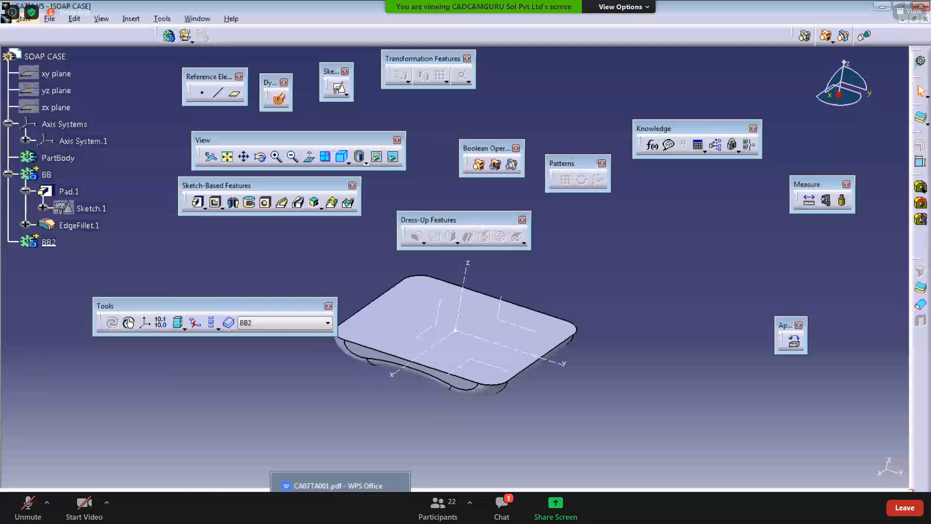
middle_click_drag(312, 422, 306, 416)
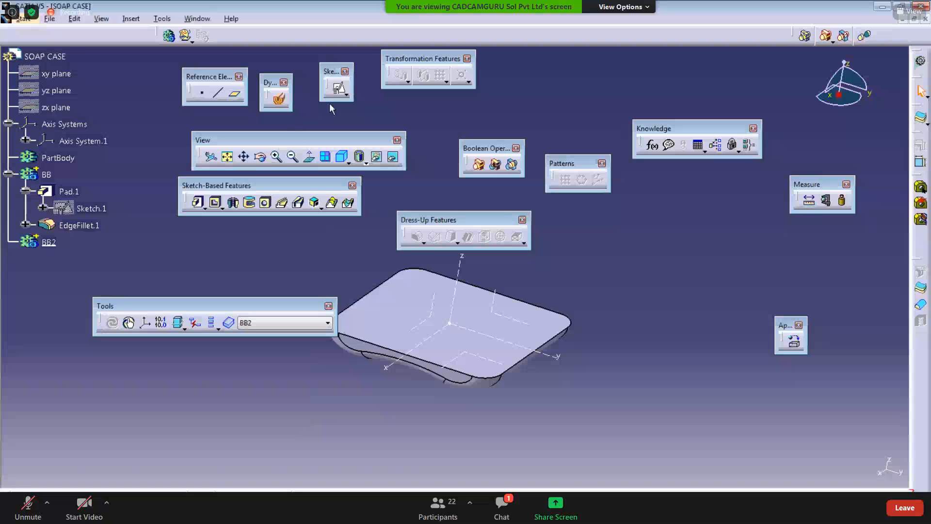
Step: Create a positioned sketch on the XY plane of Axis System.1
left_click(339, 89)
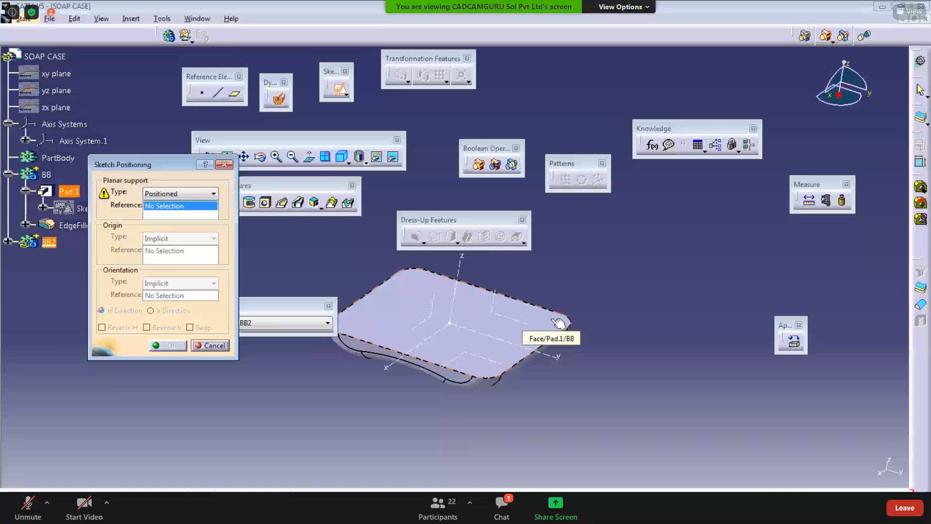
middle_click_drag(526, 404, 554, 407)
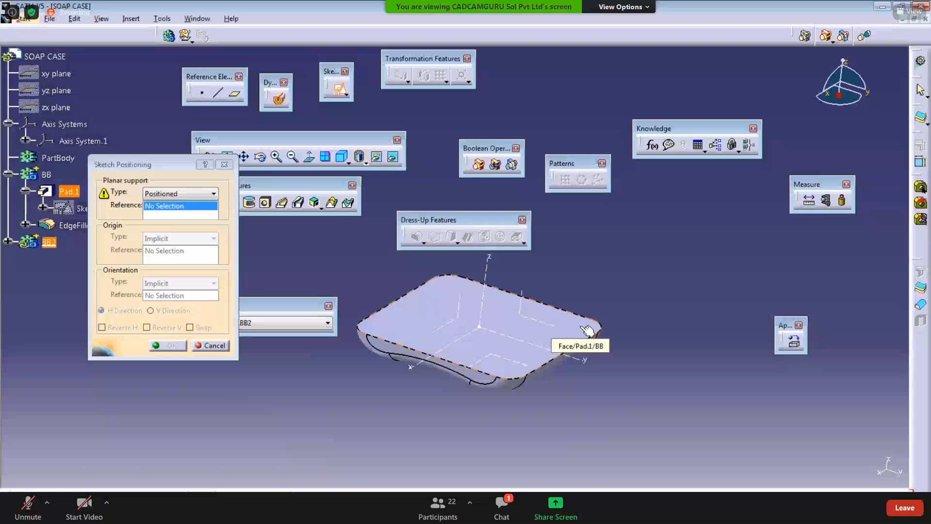
left_click(520, 364)
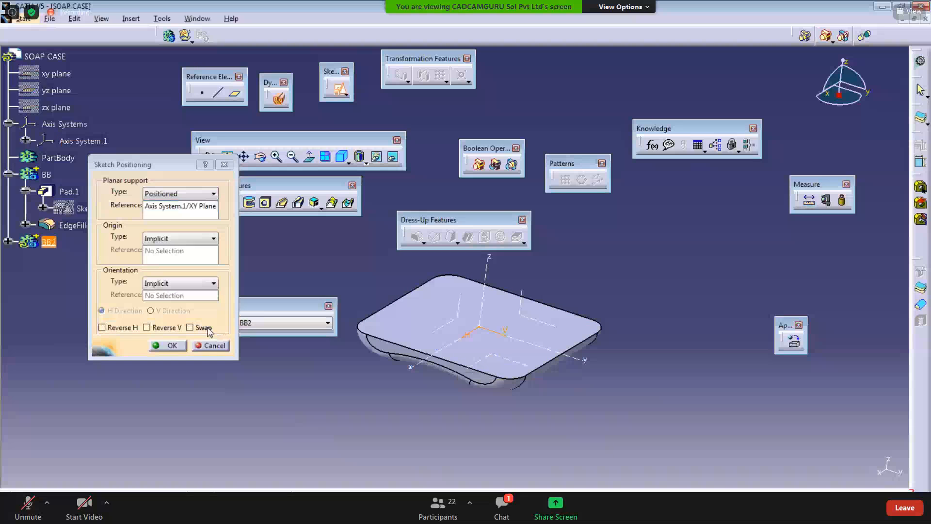
left_click(163, 345)
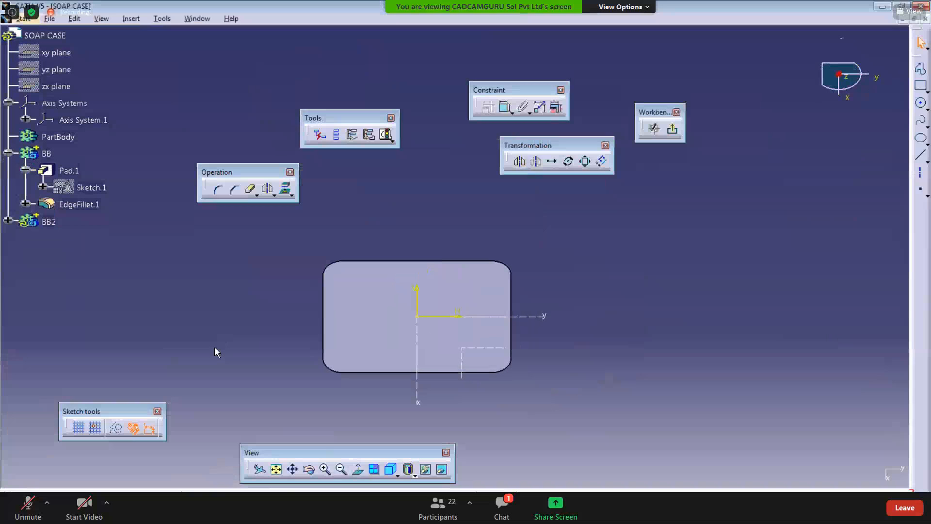
Step: Consult the SOAP CASE drawing in the PDF viewer for the part's dimensions
middle_click_drag(214, 346, 260, 332)
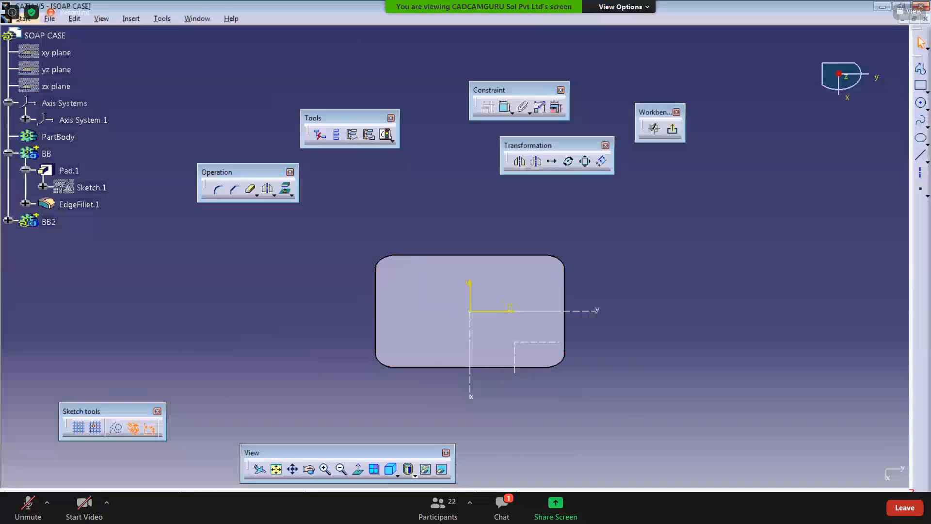
key("alt+Tab")
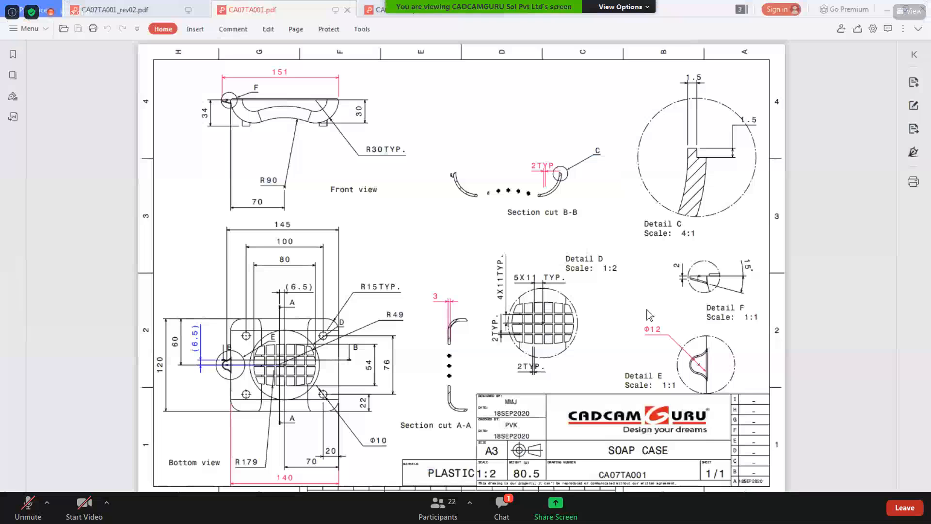
left_click(882, 9)
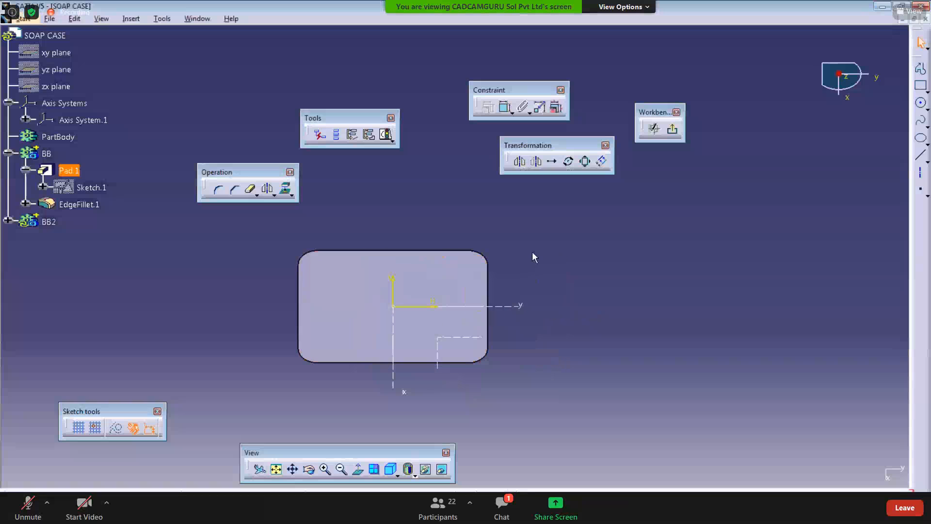
middle_click_drag(532, 252, 544, 283)
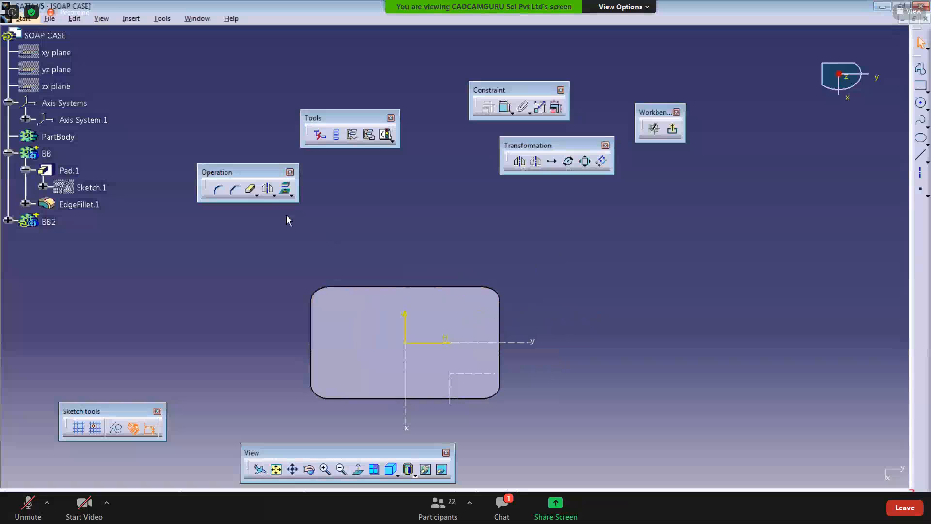
Step: Detach the Transformation toolbar into its own floating palette
left_click(275, 196)
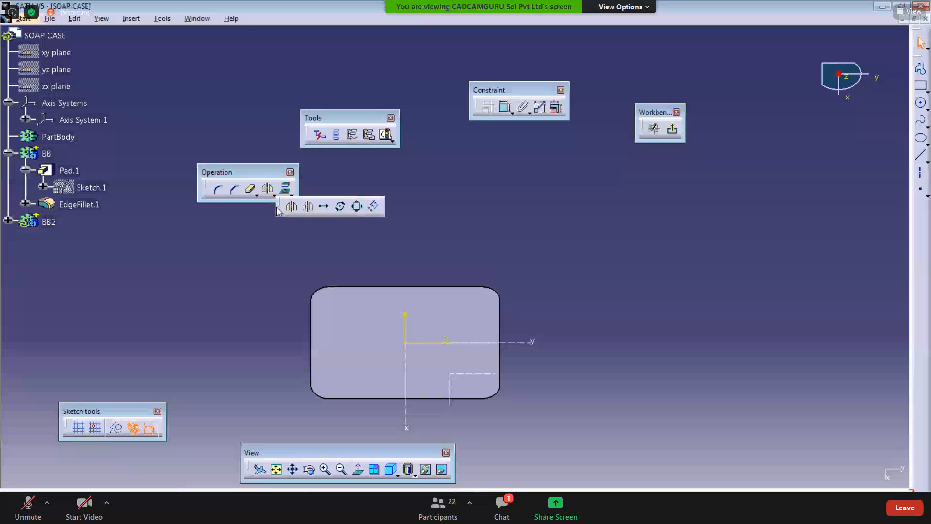
left_click_drag(278, 208, 226, 224)
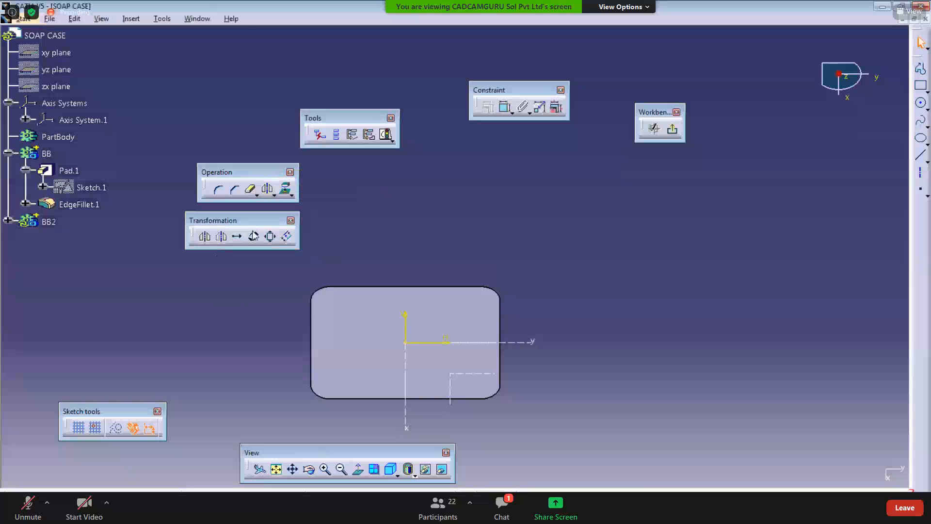
Step: Offset the pad's outer edge inward by 1.5 mm with the Offset tool
left_click(286, 241)
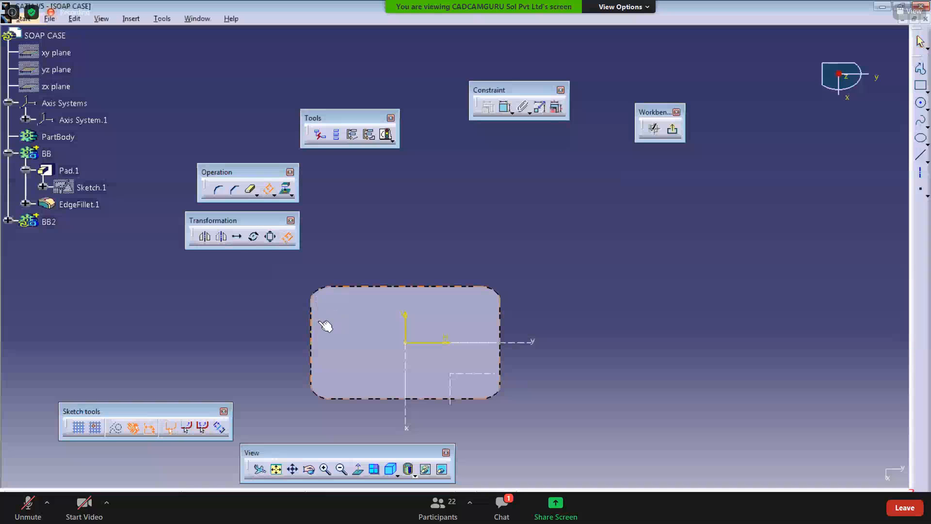
left_click(376, 371)
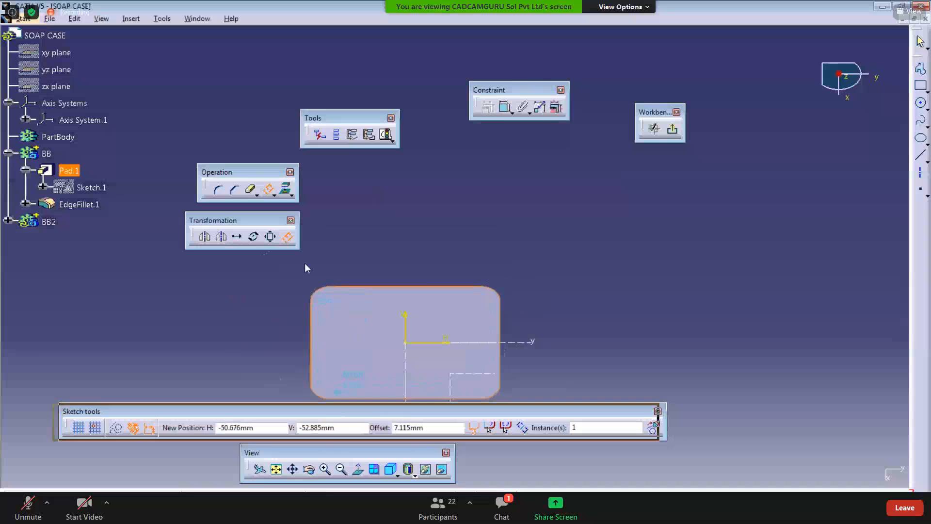
left_click_drag(335, 413, 322, 212)
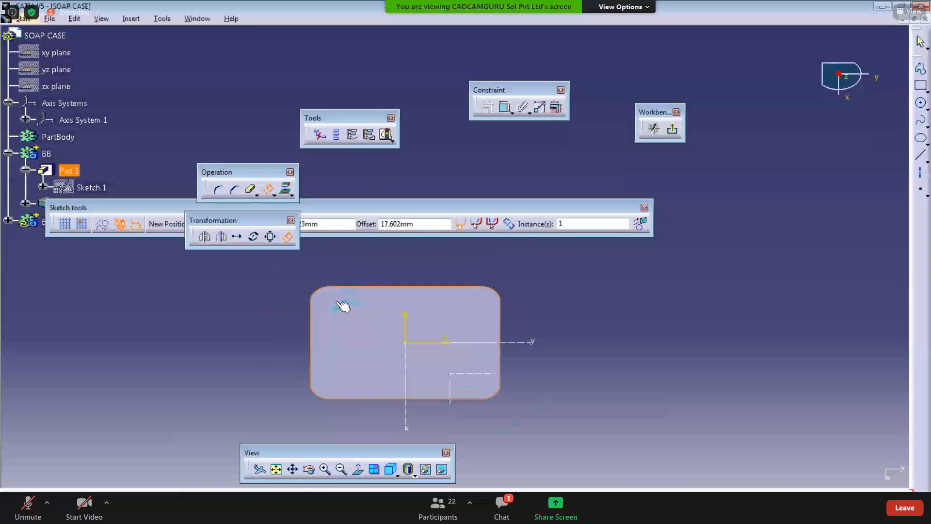
left_click(390, 224)
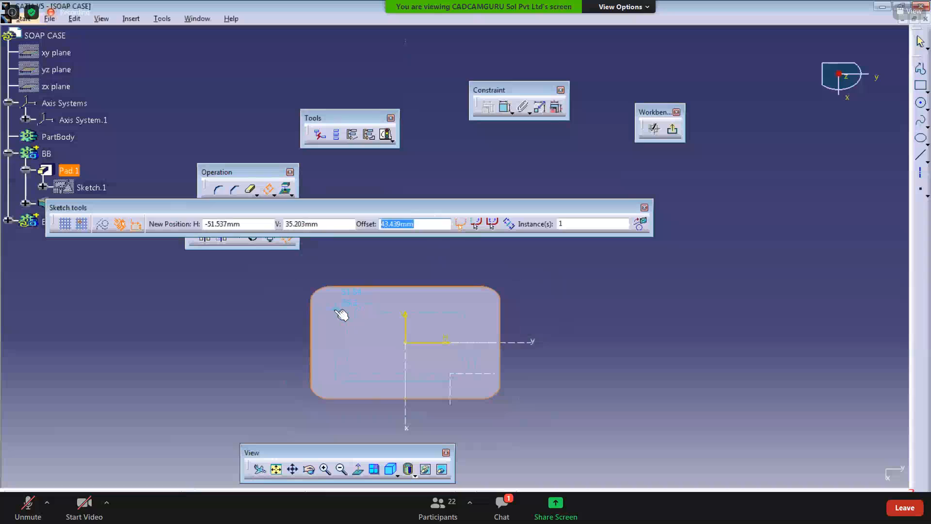
type("1.5")
key("Return")
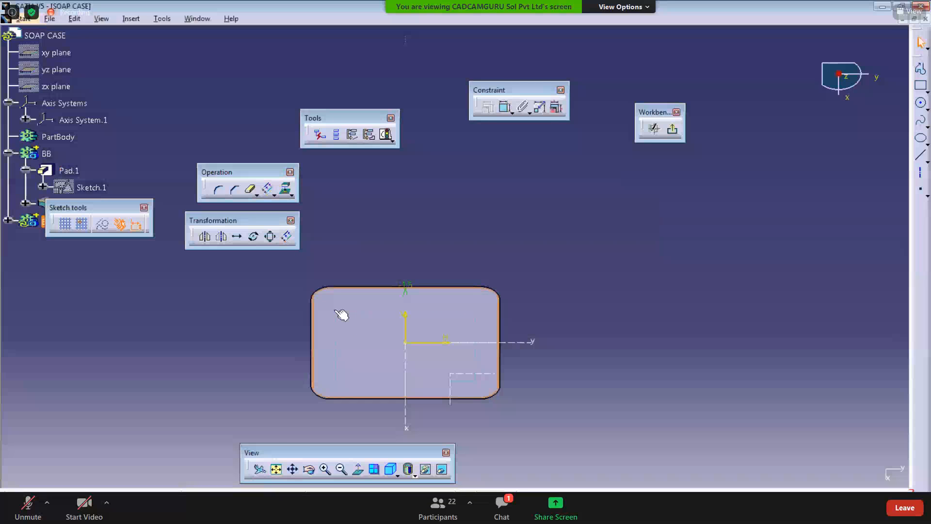
Step: Zoom in on the sketch corner to examine the offset outline against the pad edge
middle_click_drag(435, 235, 407, 169, "ctrl")
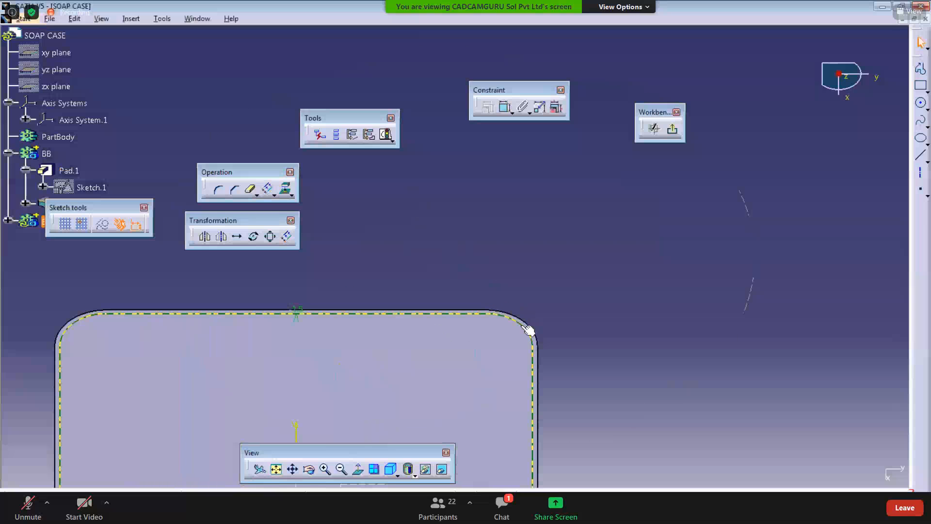
middle_click_drag(529, 330, 482, 339, "ctrl")
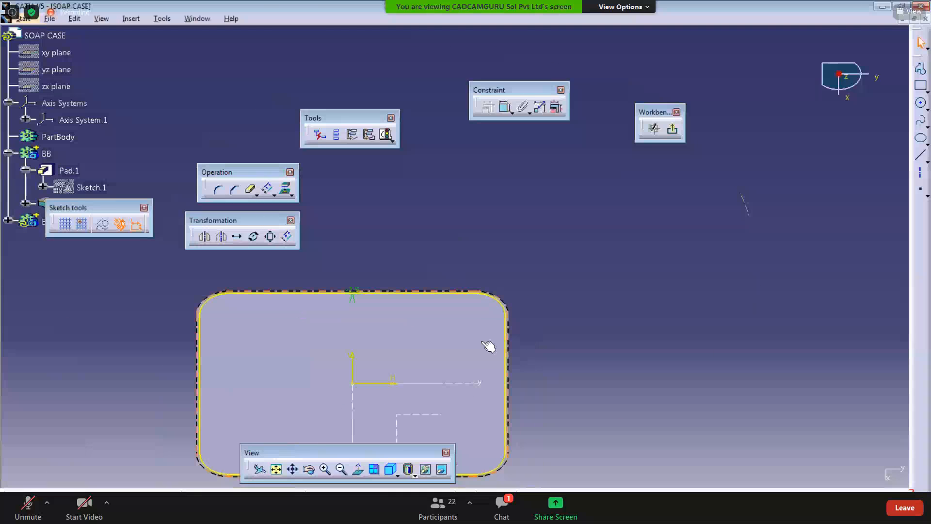
left_click(488, 346)
middle_click_drag(487, 325, 493, 340, "ctrl")
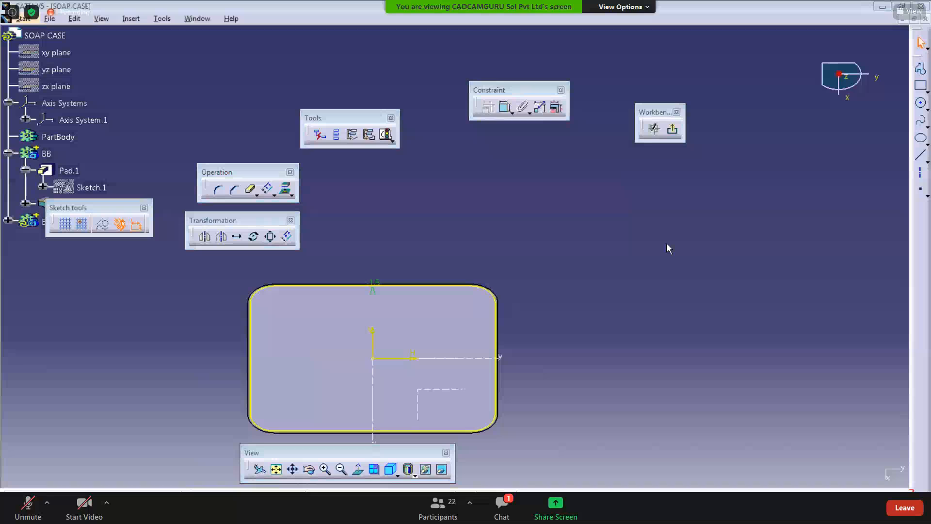
middle_click_drag(453, 267, 485, 293, "ctrl")
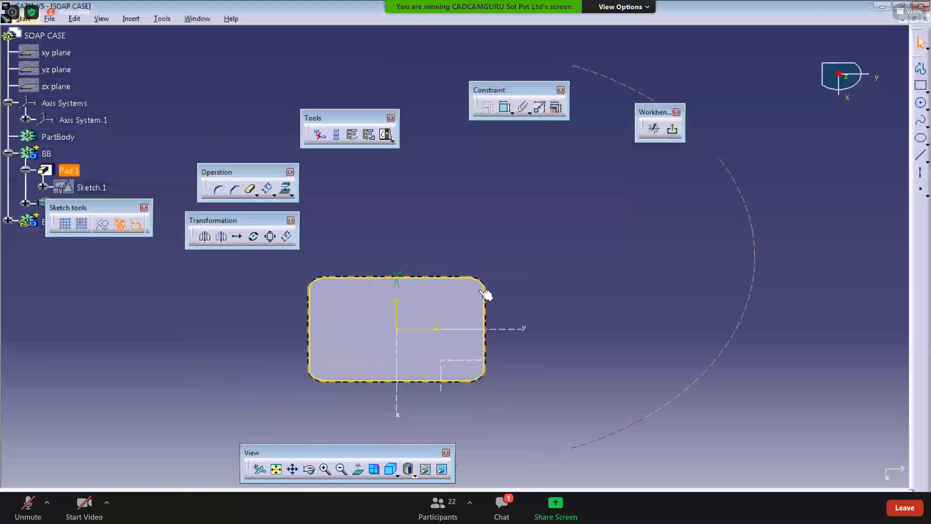
double_click(481, 289)
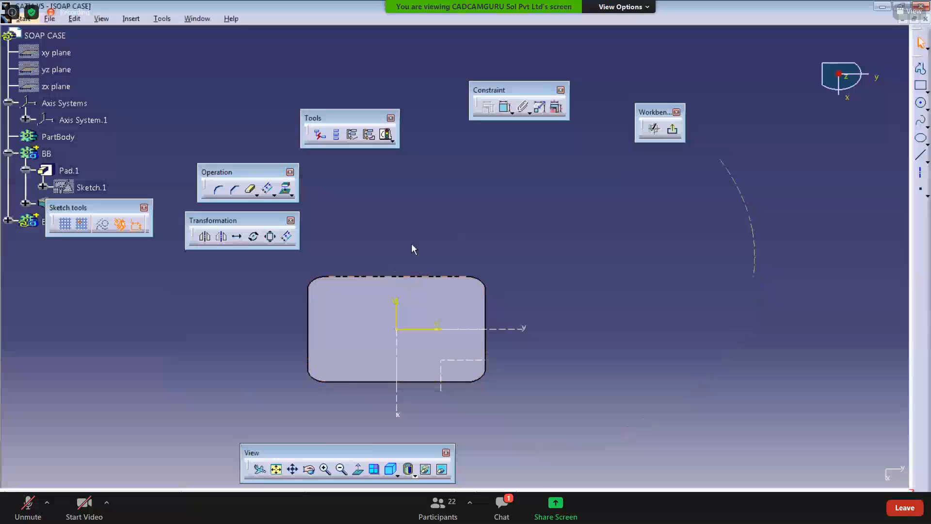
middle_click_drag(411, 243, 415, 267, "ctrl")
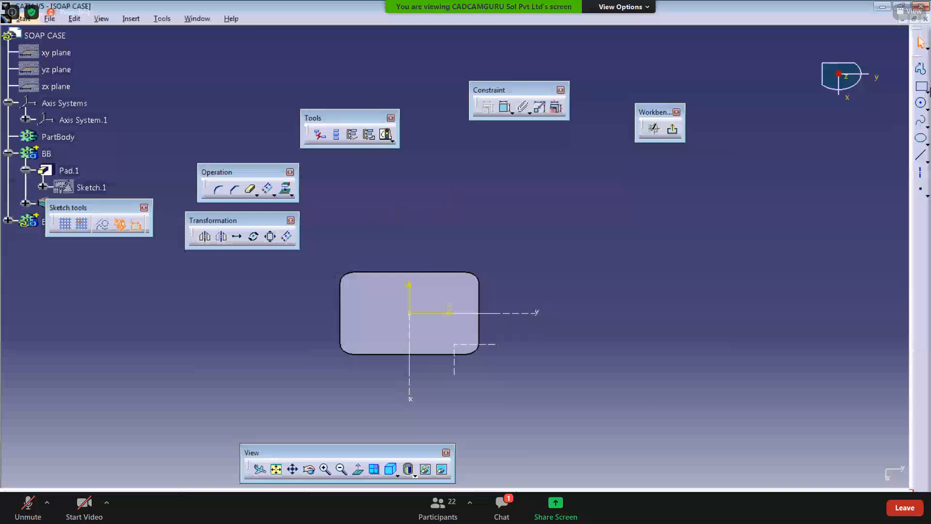
Step: Sketch a rectangle across the inside of the pad outline
left_click(926, 92)
left_click(789, 100)
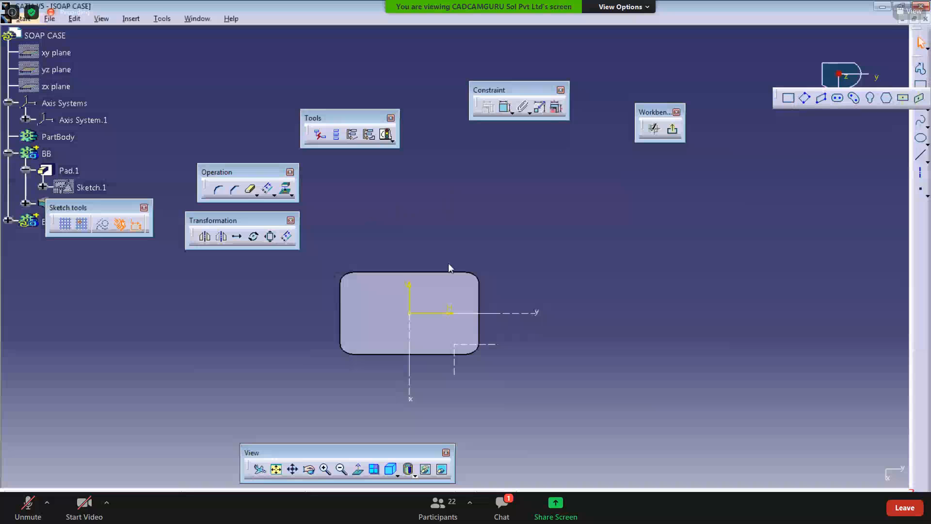
left_click(347, 283)
left_click(462, 338)
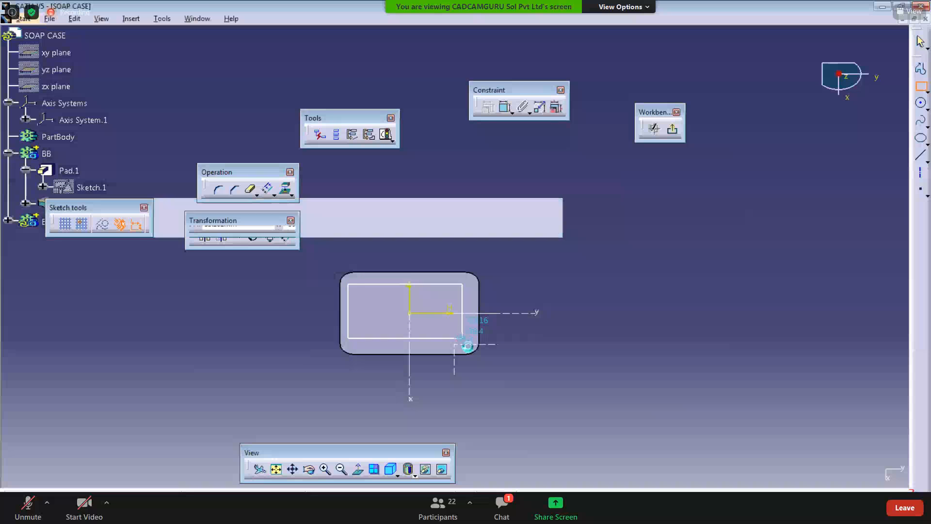
Step: Box-select all the sketched geometry and delete it
left_click_drag(499, 387, 287, 233)
key("Delete")
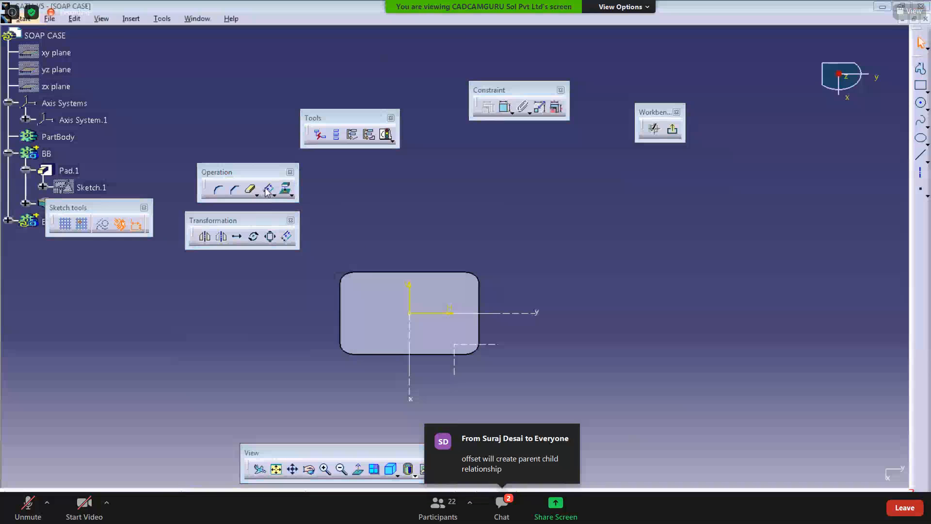
Step: Offset the pad's top-face outline again to create new sketch geometry
left_click(379, 302)
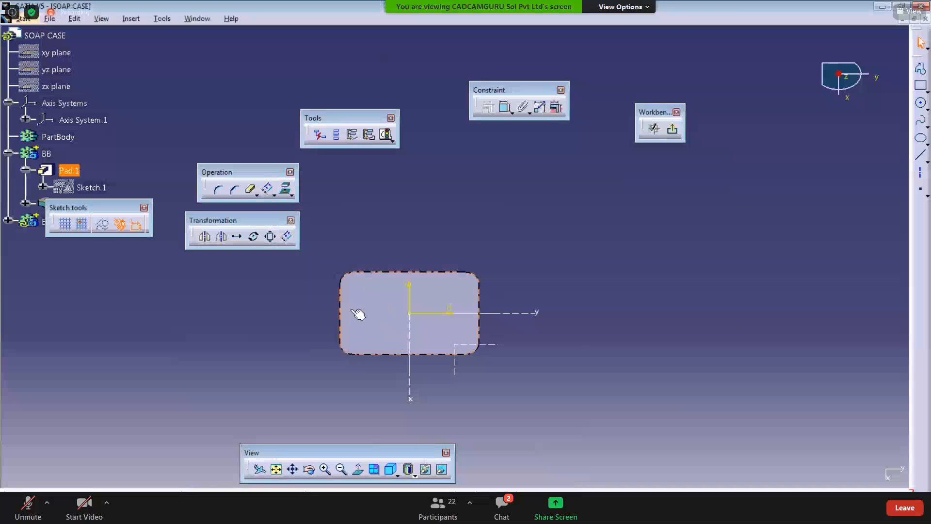
left_click(269, 189)
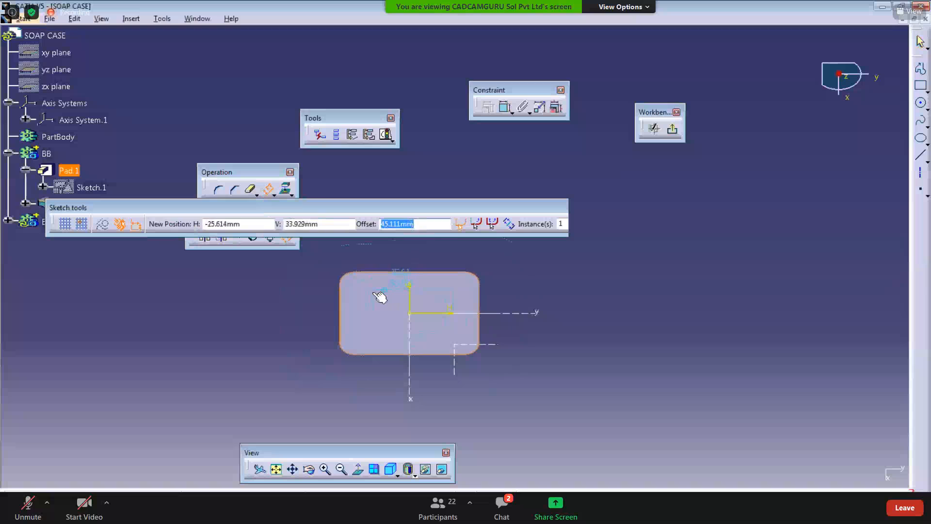
left_click(398, 288)
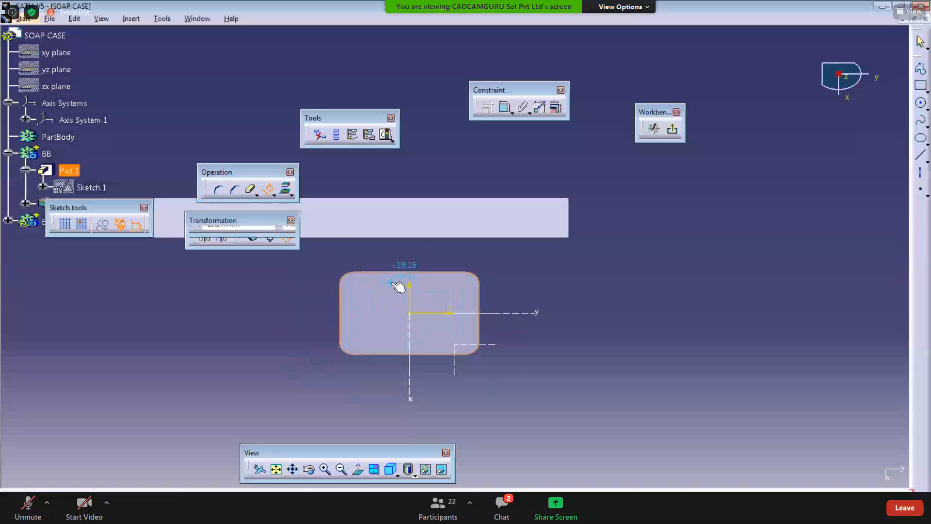
left_click(443, 236)
Step: Zoom in to check the new offset outline at the pad's corner
middle_click_drag(420, 303, 384, 193)
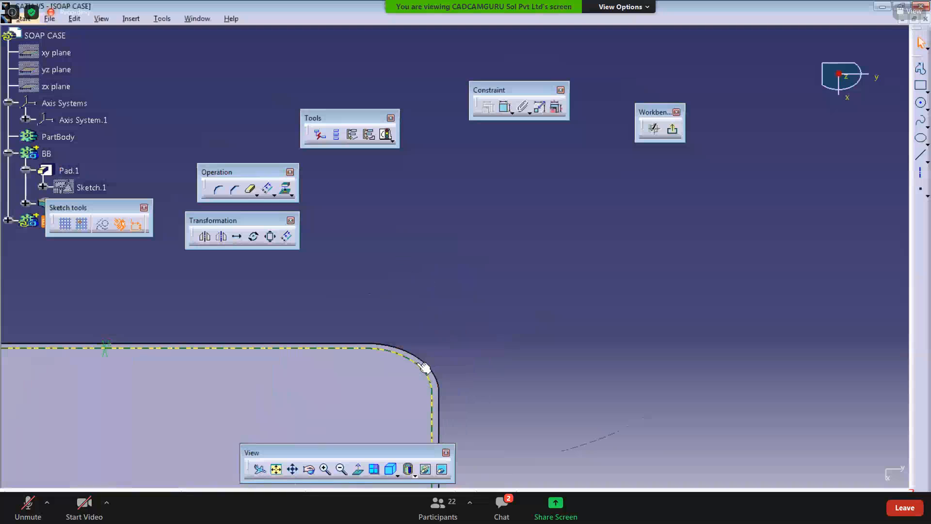
middle_click_drag(435, 317, 452, 347)
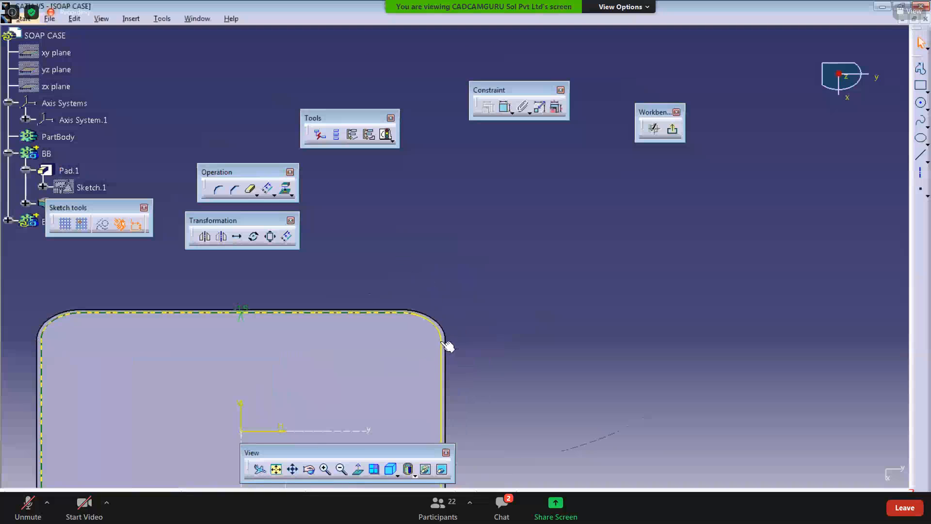
left_click(453, 364)
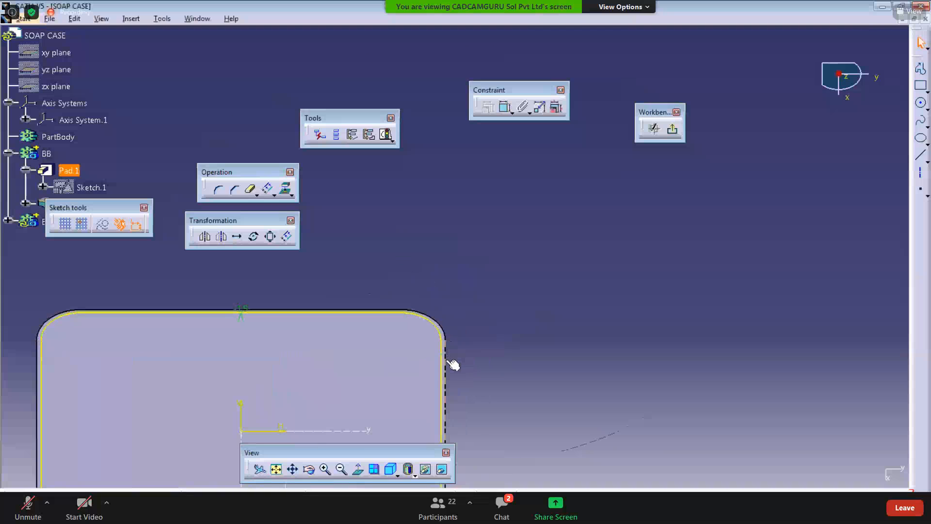
middle_click_drag(458, 379, 484, 414)
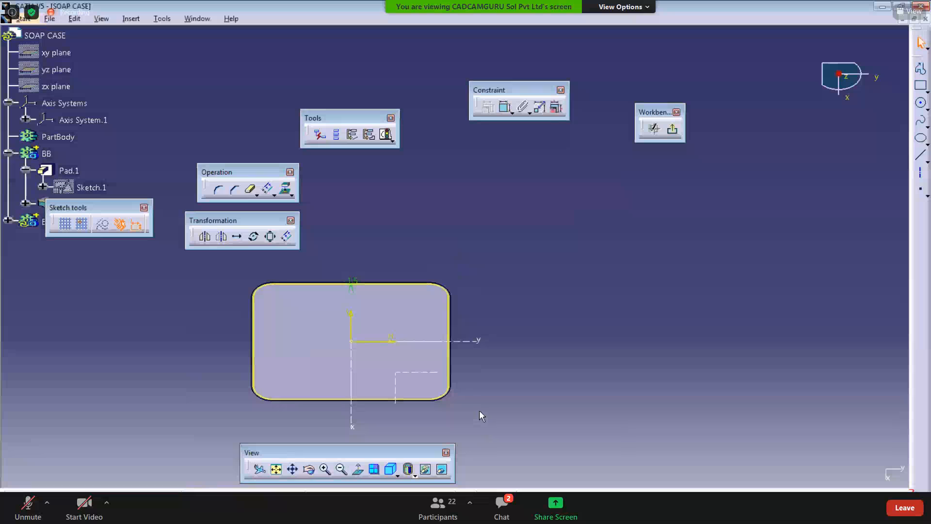
Step: Open Sketch Analysis and review the use-edges listed for the offset geometry
left_click(393, 139)
left_click(406, 171)
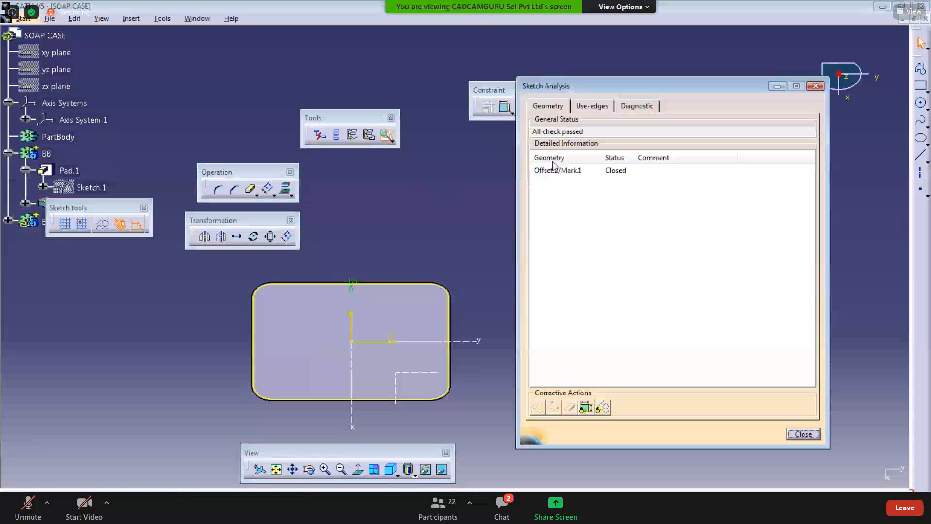
left_click(589, 106)
left_click_drag(556, 88, 370, 39)
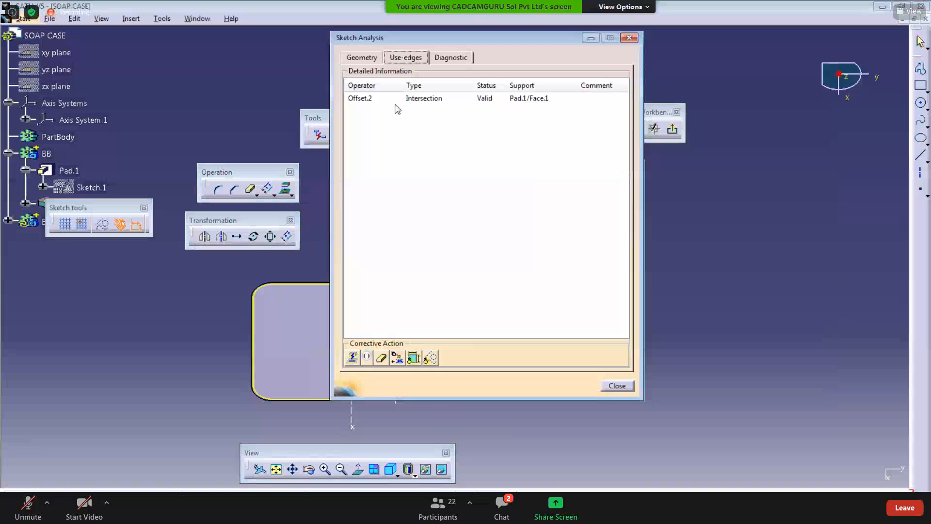
left_click(400, 99)
middle_click_drag(257, 385, 182, 399)
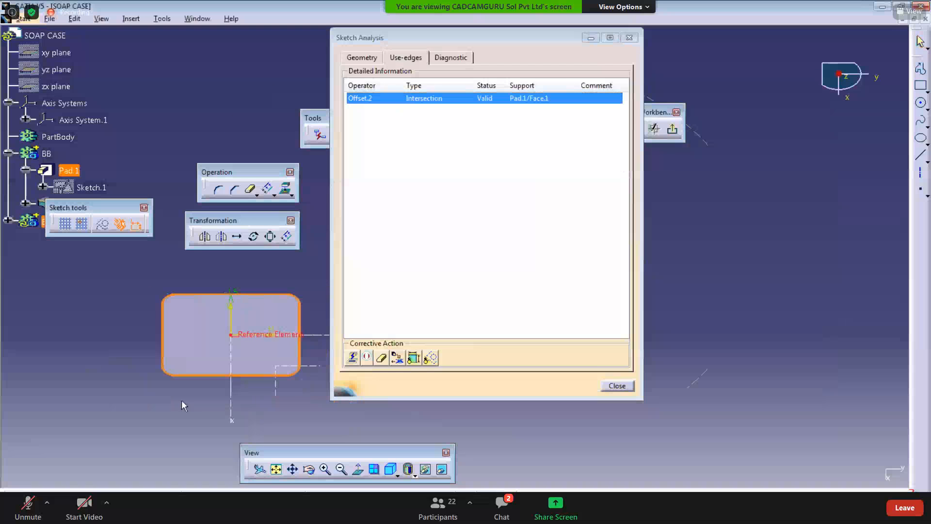
left_click(429, 106)
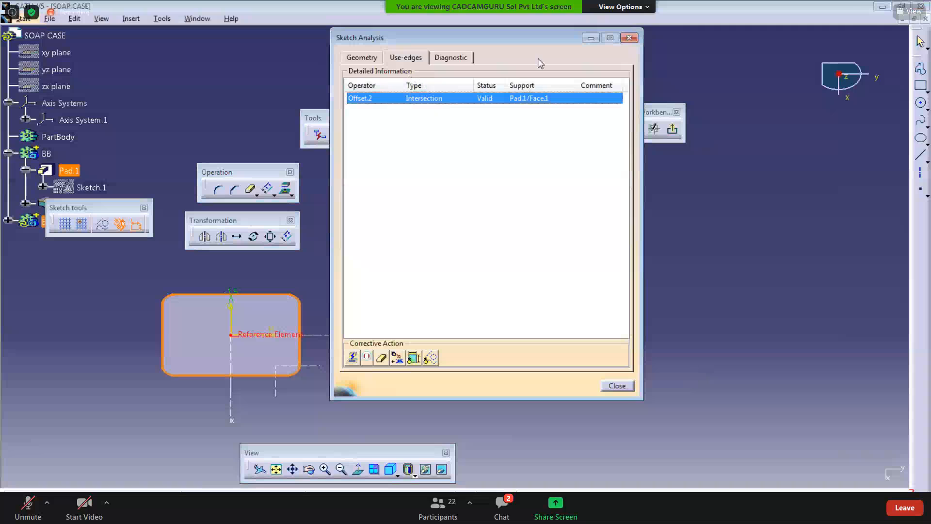
left_click_drag(531, 46, 528, 79)
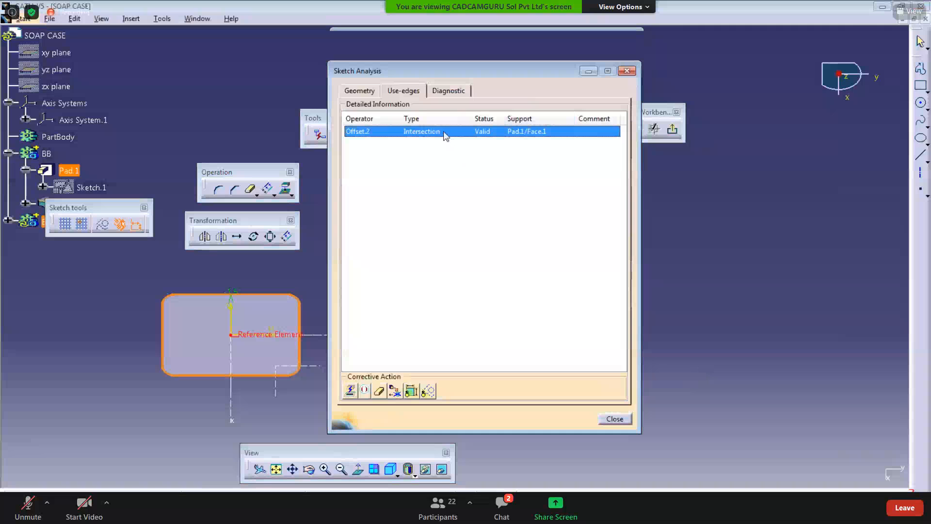
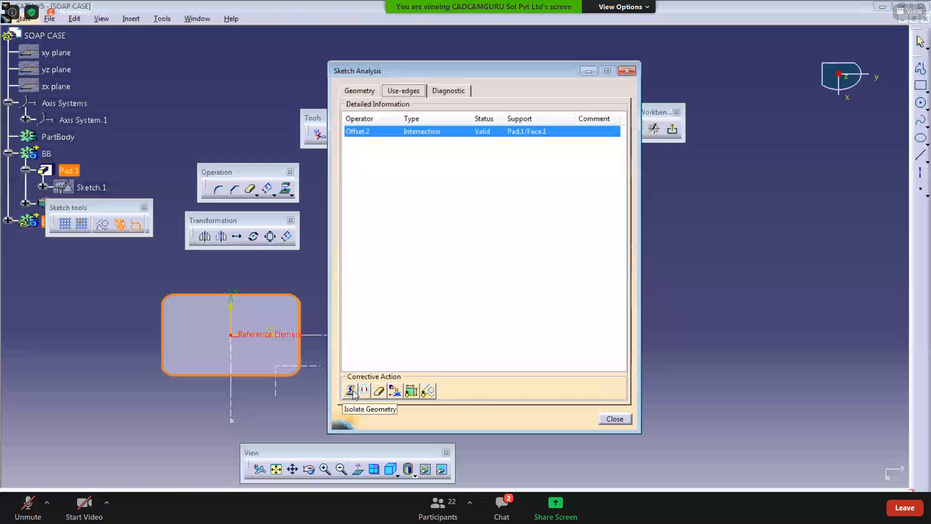
Step: Isolate the offset geometry from its pad edges in Sketch Analysis and close the dialog
left_click(350, 391)
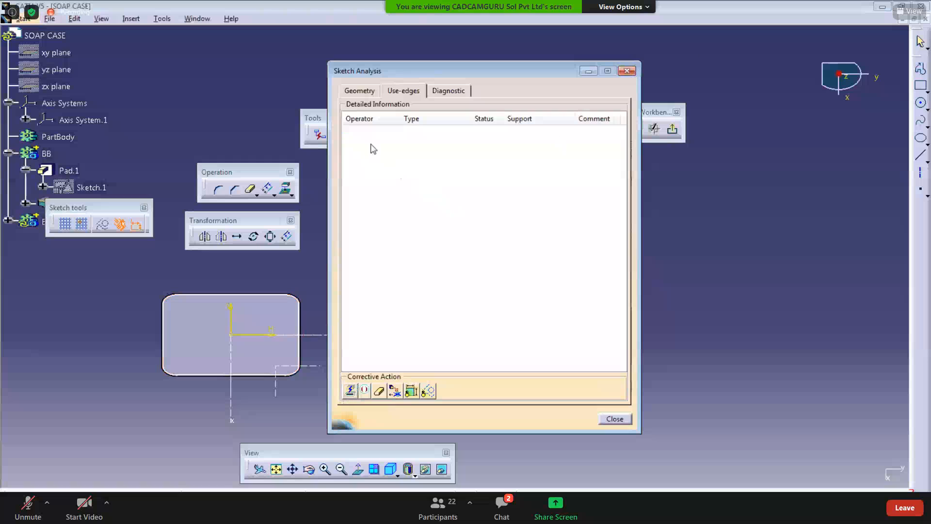
left_click(627, 73)
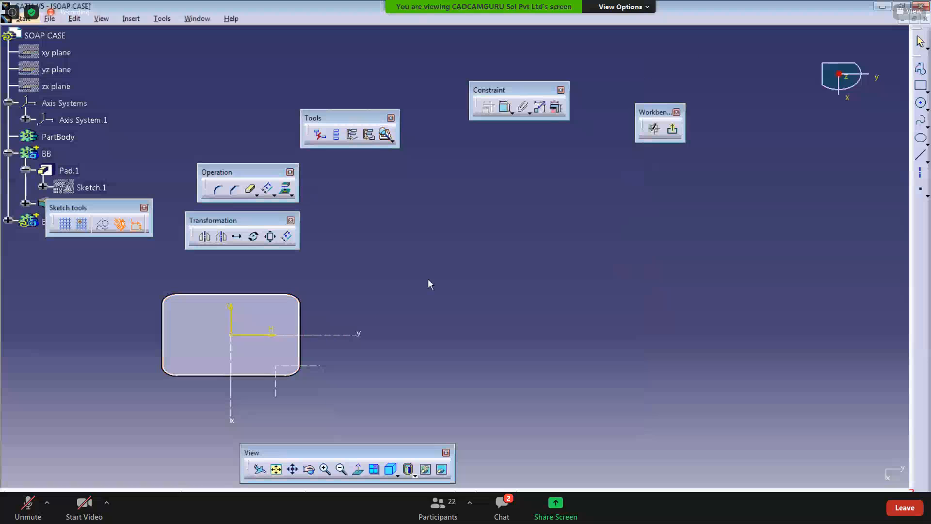
Step: Constrain the top-right corner arc tangent to the right edge line and the top edge line
mouse_move(380, 292)
middle_mouse_down()
mouse_move(435, 262)
mouse_move(436, 234)
middle_mouse_up()
mouse_move(425, 277)
middle_mouse_down()
mouse_move(451, 259)
mouse_move(459, 296)
mouse_move(464, 260)
middle_mouse_up()
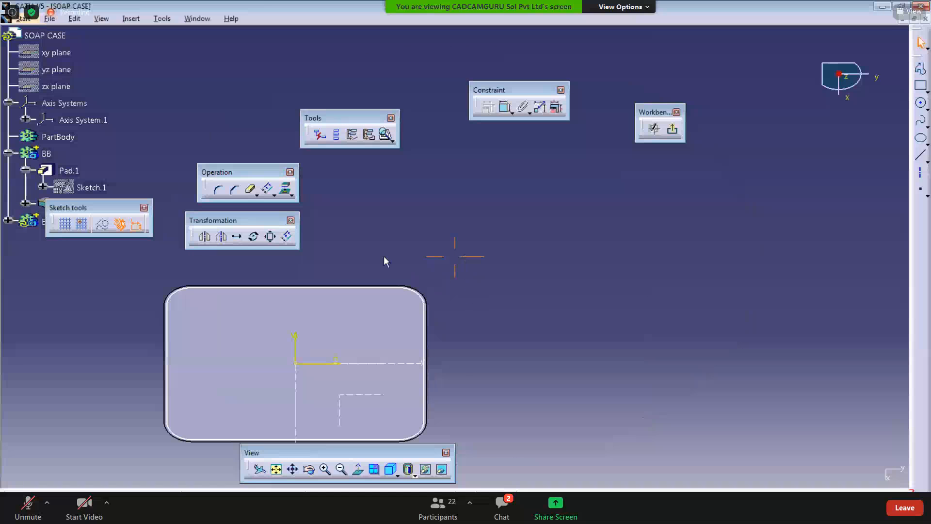
left_click(505, 108)
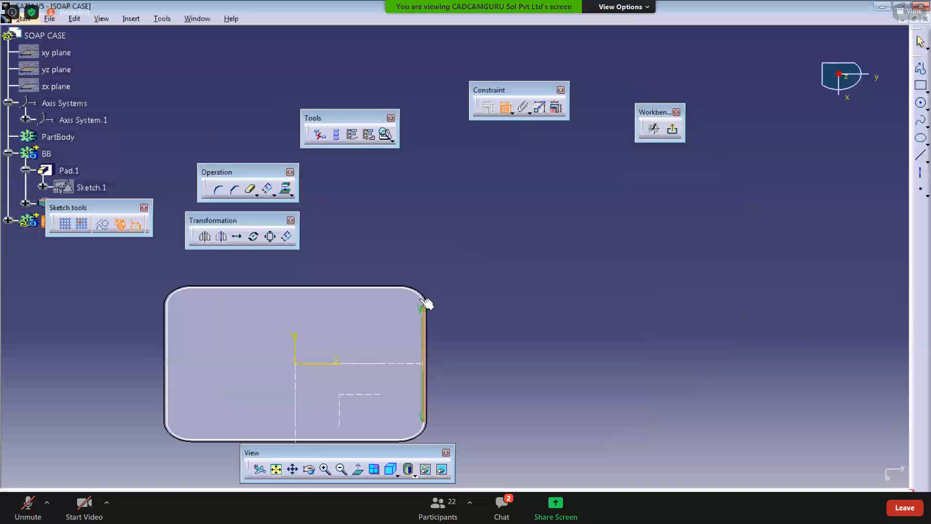
right_click(451, 239)
left_click(478, 292)
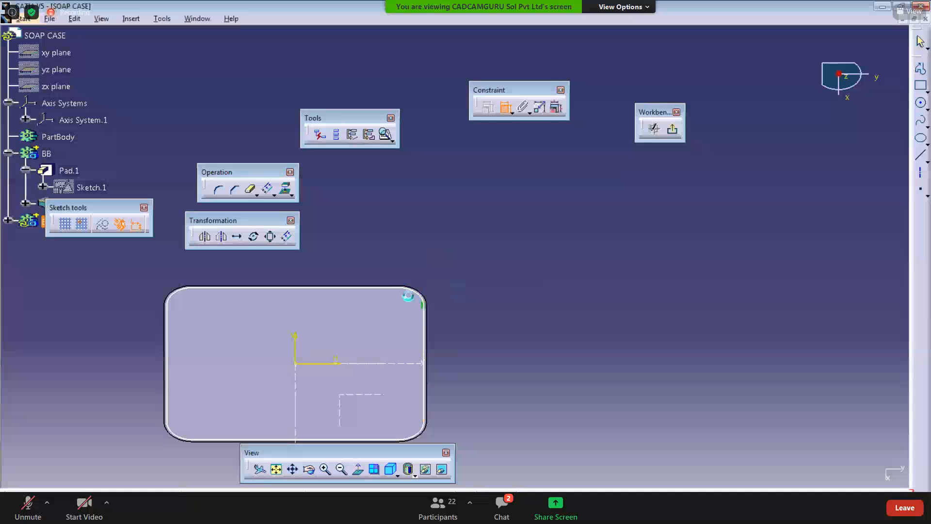
left_click(406, 289)
left_click(383, 287)
right_click(439, 226)
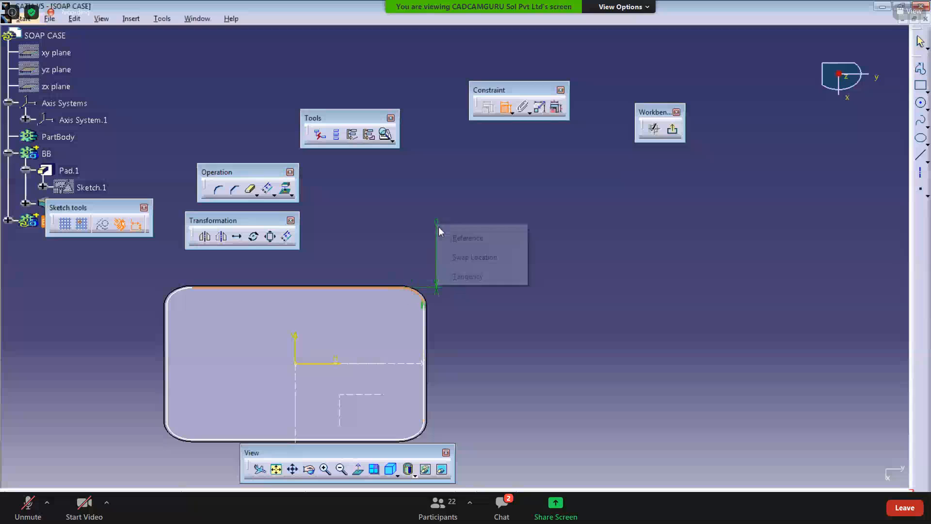
left_click(459, 278)
Step: Constrain the top-left corner arc tangent to the top edge line and the left edge line
middle_click_drag(265, 355, 377, 352)
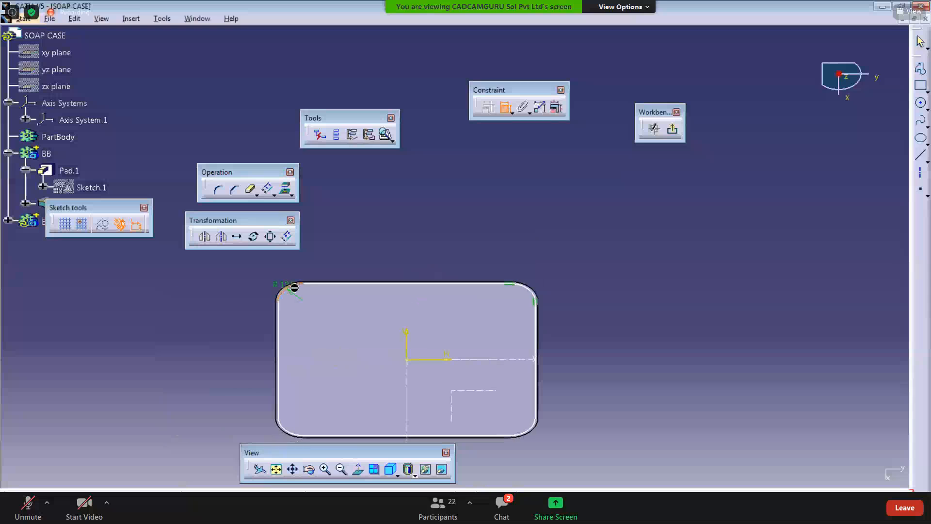
left_click(316, 285)
right_click(353, 232)
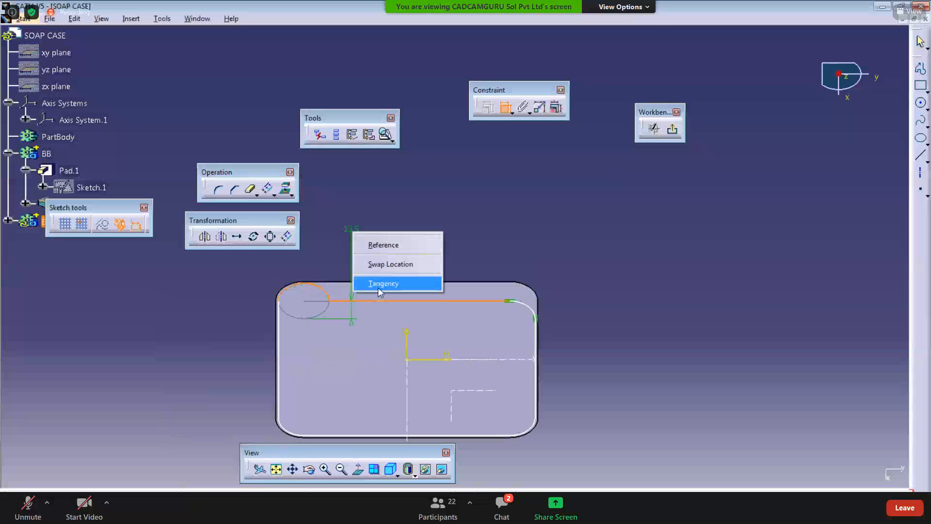
left_click(505, 107)
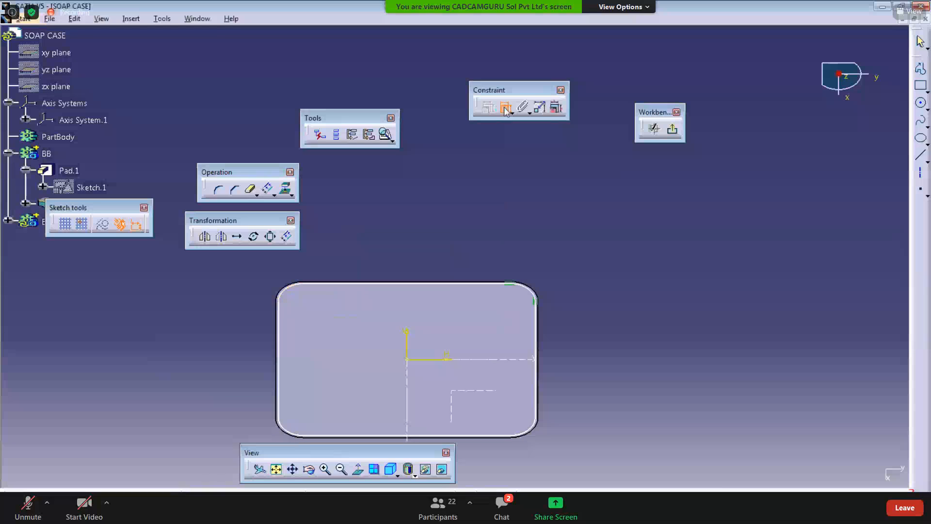
left_click(295, 287)
right_click(330, 245)
left_click(353, 297)
middle_click_drag(295, 373, 374, 471, "ctrl")
left_click(275, 322)
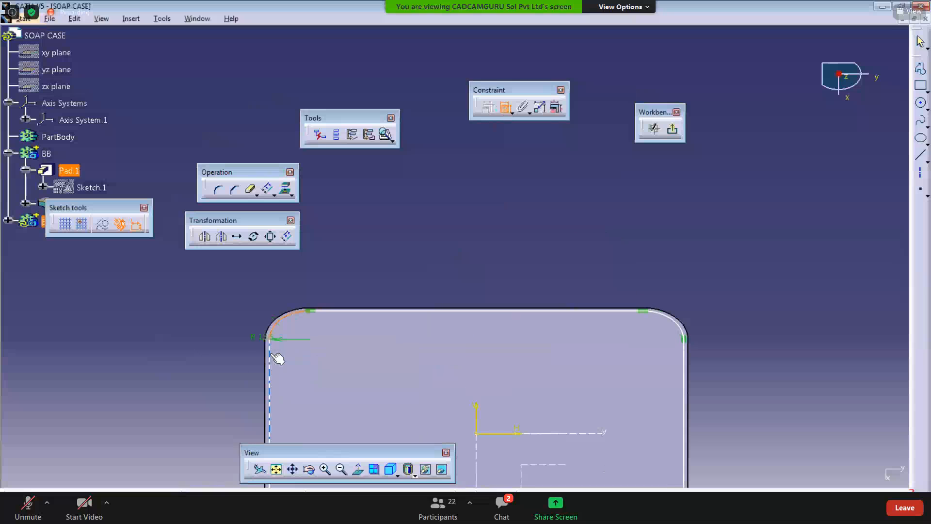
left_click(270, 355)
right_click(184, 341)
left_click(211, 395)
Step: Constrain the bottom-left corner arc tangent to its adjacent edge lines
middle_click_drag(212, 396, 183, 333)
mouse_move(184, 334)
middle_mouse_down("ctrl")
mouse_move(204, 386)
mouse_move(229, 304)
middle_mouse_up("ctrl")
middle_click_drag(229, 303, 238, 233, "ctrl")
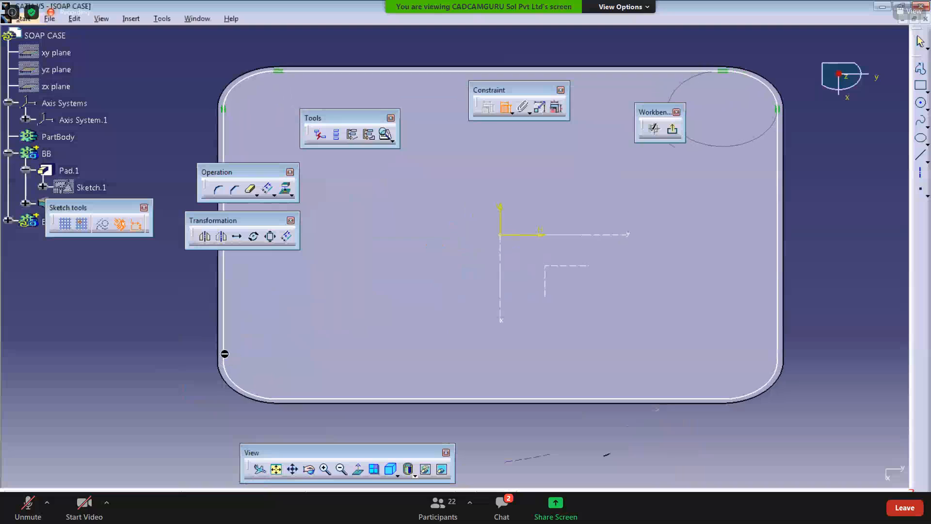
left_click(224, 354)
left_click(231, 379)
right_click(163, 363)
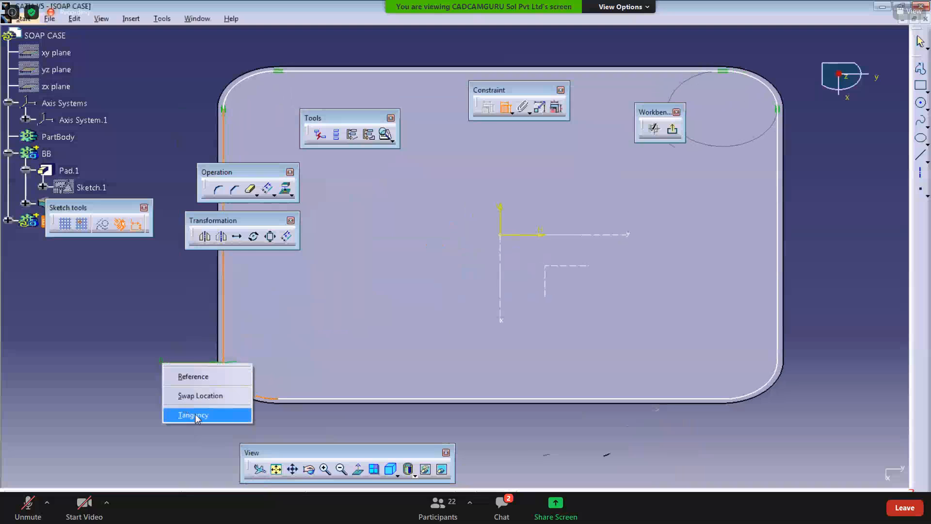
left_click(197, 418)
Step: Constrain the bottom-right corner arc tangent to the bottom edge line and the right edge line
middle_click_drag(335, 316, 194, 359, "ctrl")
middle_click_drag(194, 359, 204, 318, "ctrl")
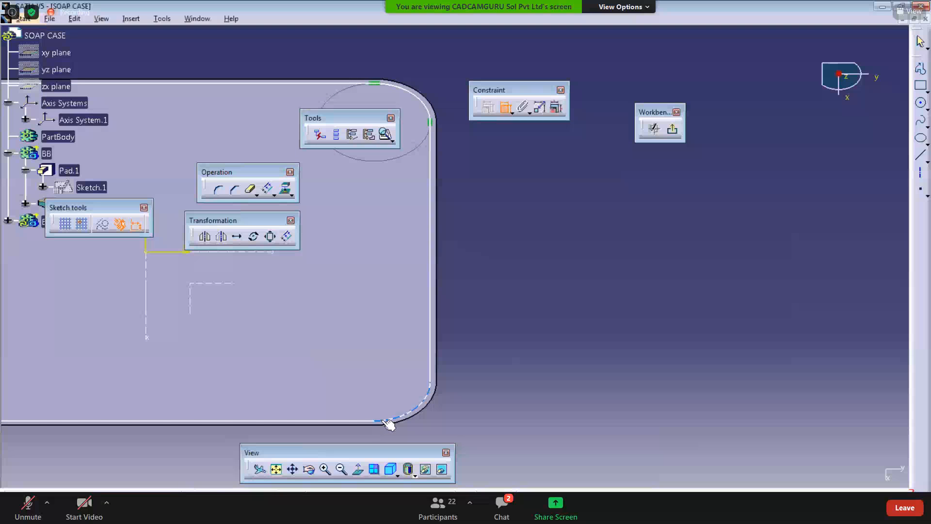
left_click(367, 420)
left_click(393, 419)
right_click(441, 378)
left_click(464, 434)
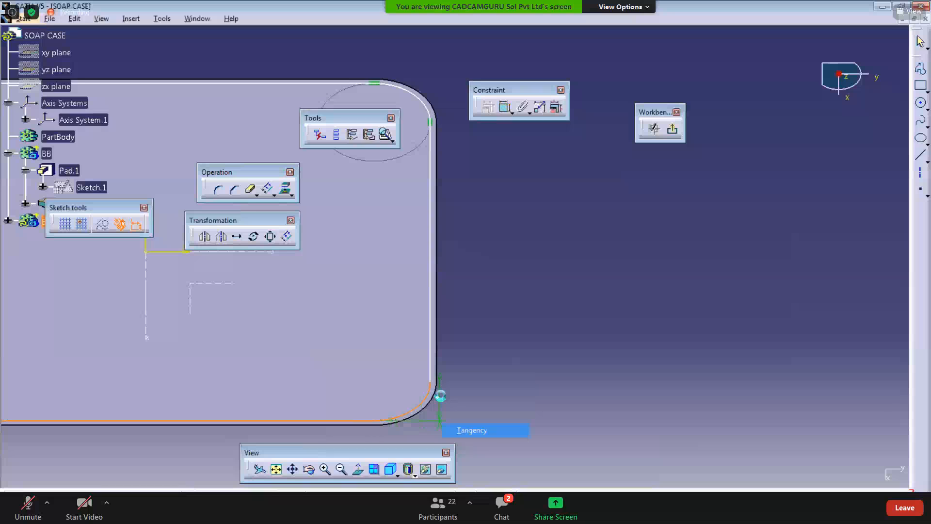
left_click(430, 389)
left_click(431, 370)
right_click(473, 340)
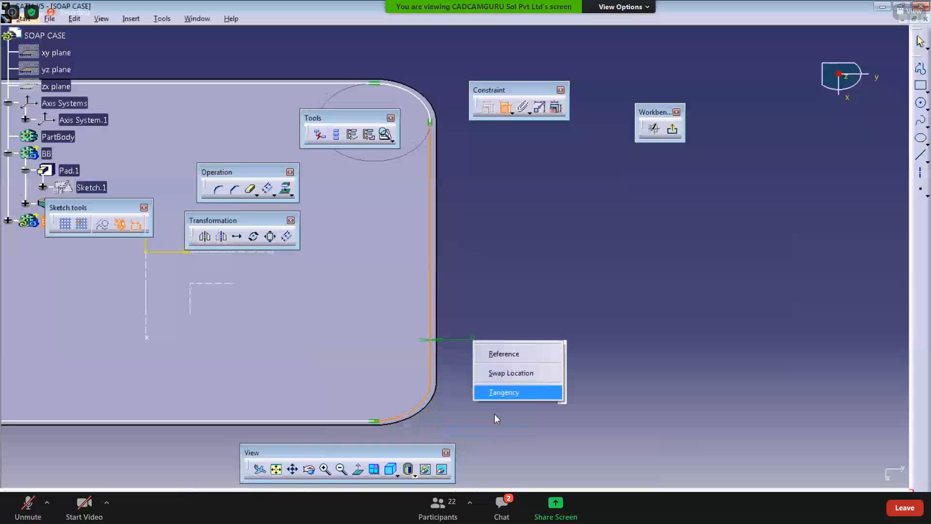
left_click(496, 394)
Step: Check the sketch in Sketch Analysis and delete the remaining implicit-projection use-edge of the offset
middle_click_drag(445, 387, 446, 444, "ctrl")
middle_click_drag(480, 260, 477, 280)
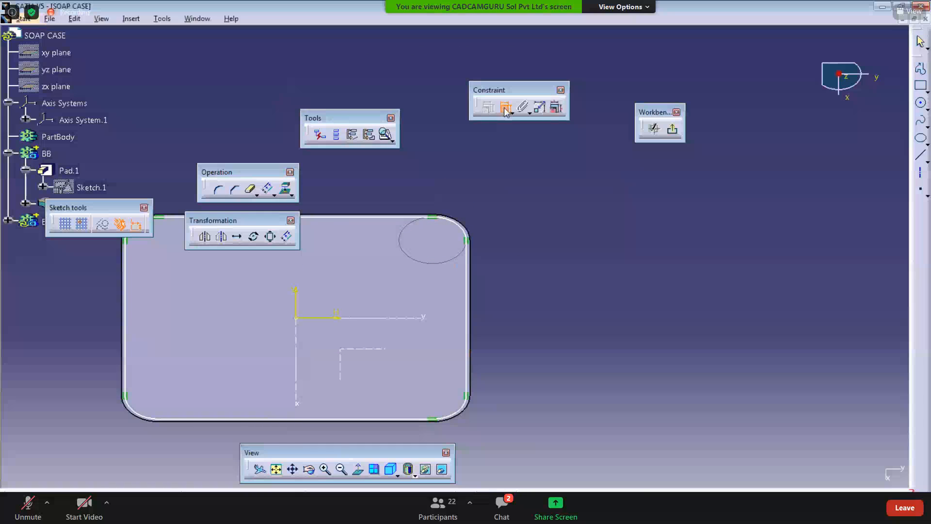
left_click(472, 306)
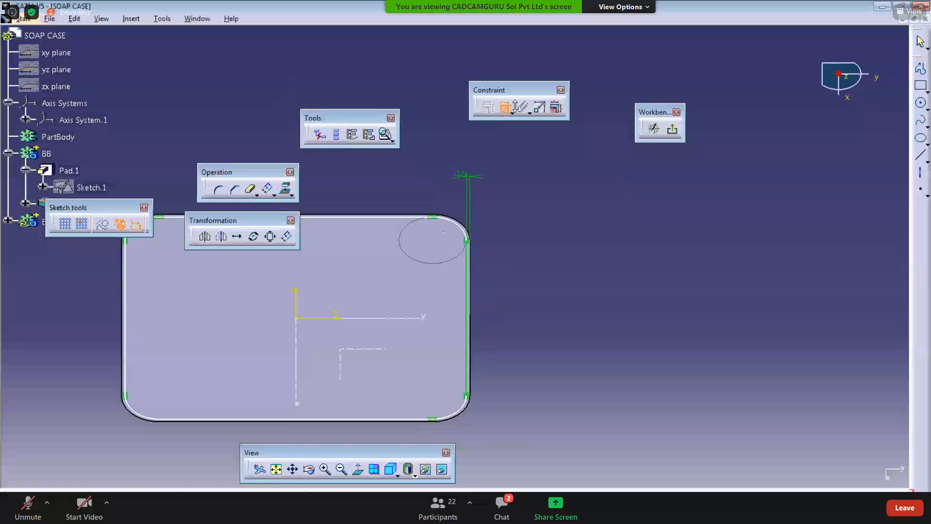
left_click(505, 107)
left_click(386, 136)
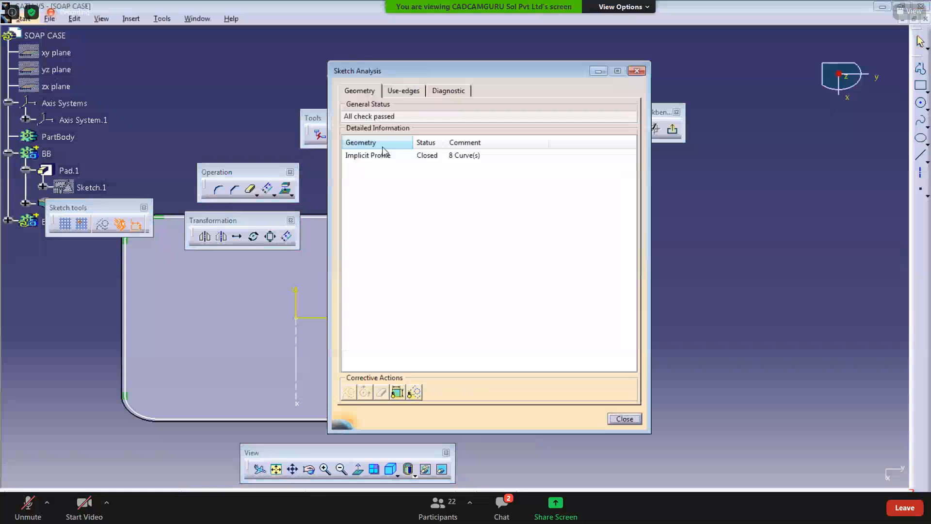
left_click(401, 91)
left_click(411, 131)
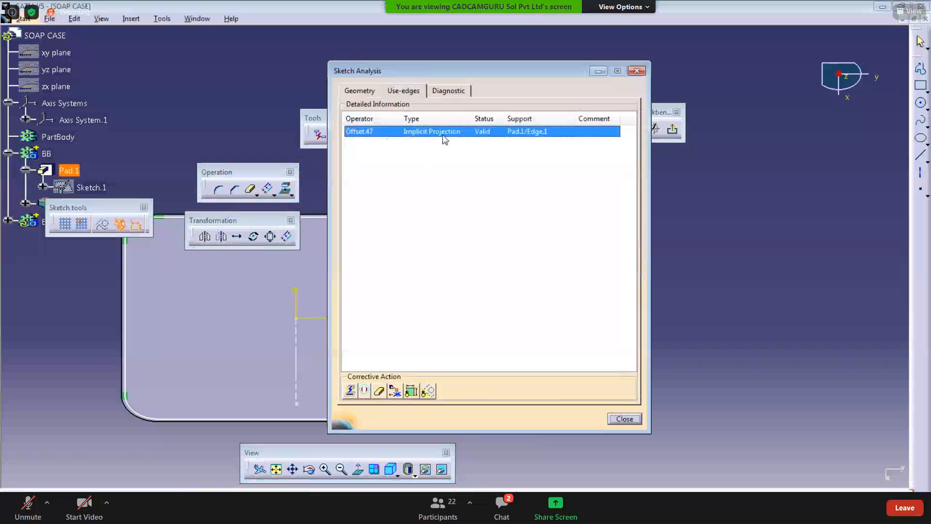
middle_click_drag(281, 283, 141, 309)
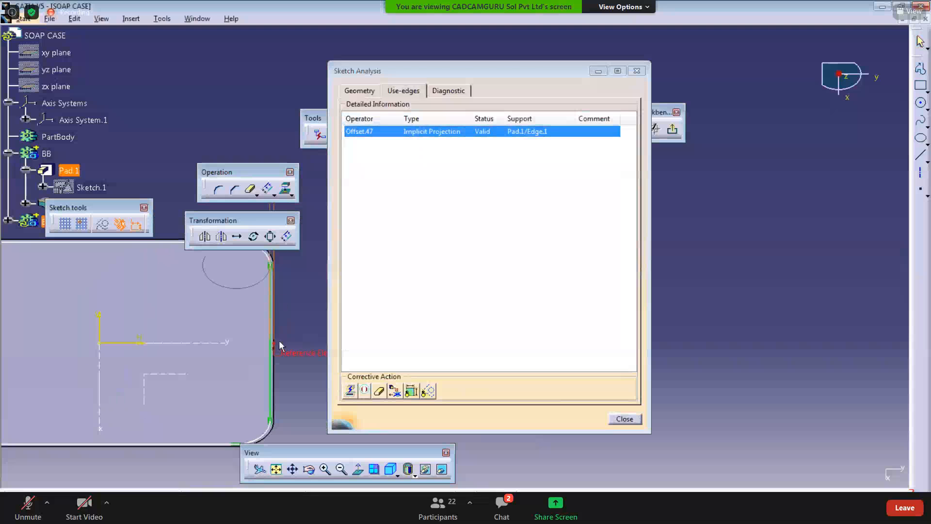
left_click(379, 391)
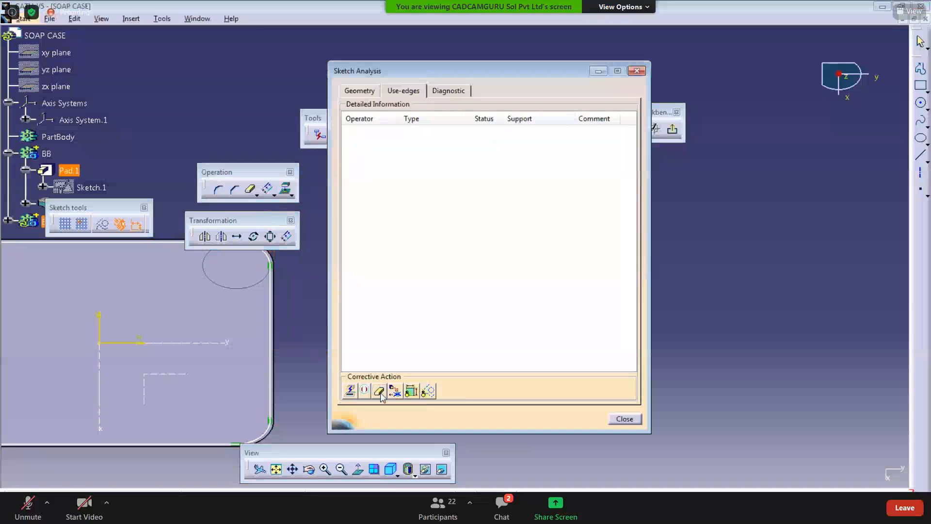
left_click(637, 71)
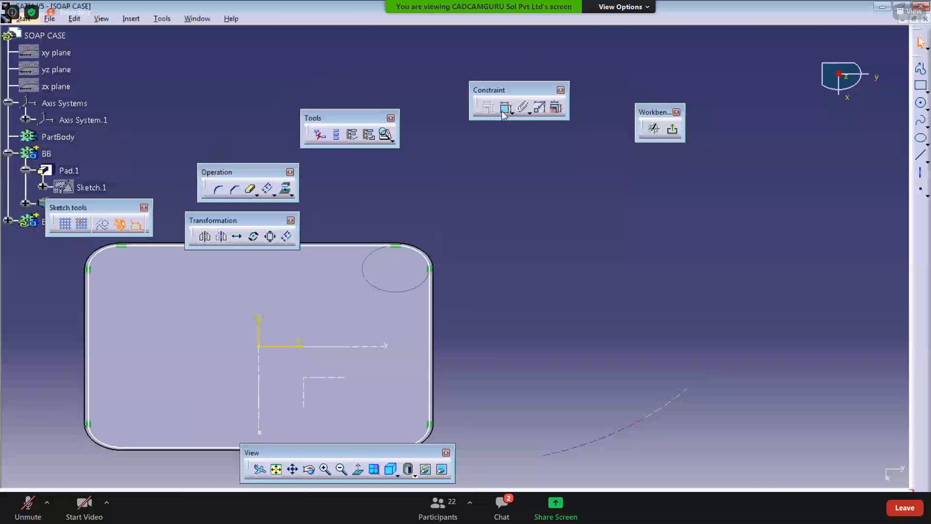
left_click(505, 108)
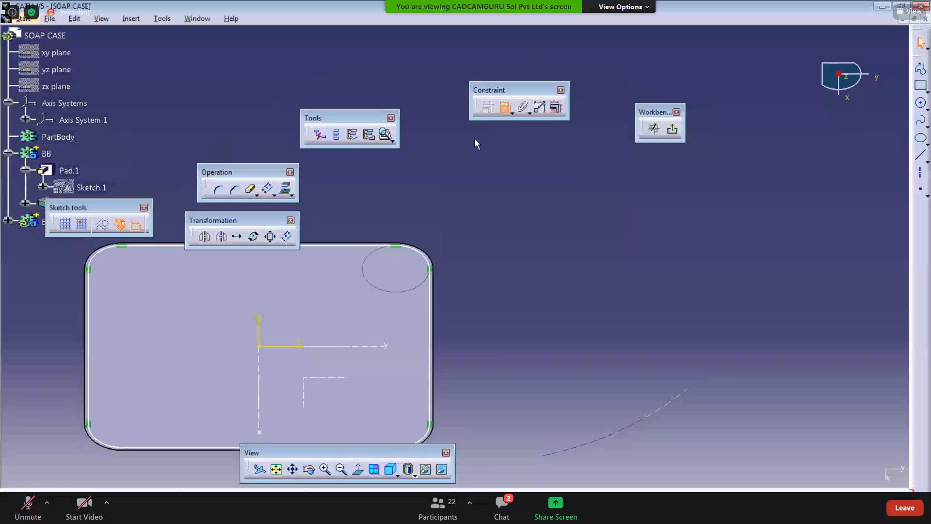
left_click(258, 321)
left_click(430, 333)
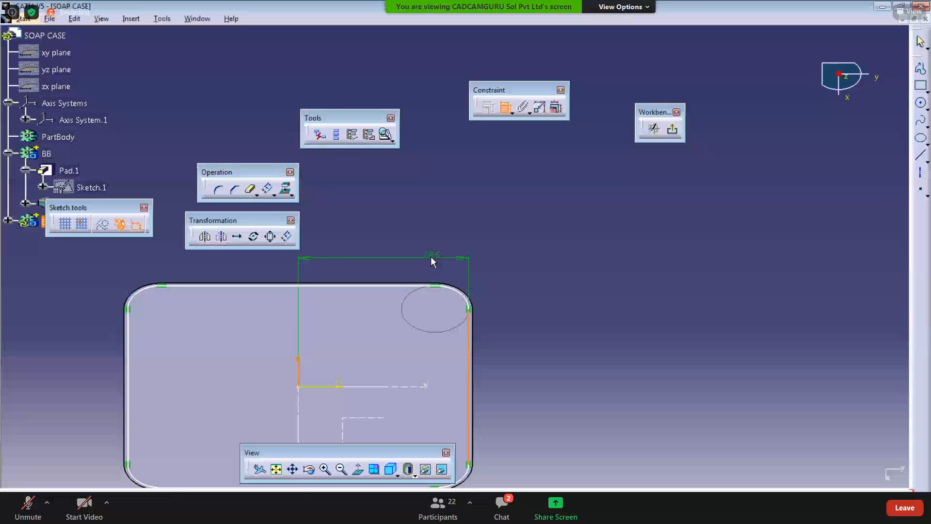
left_click(505, 108)
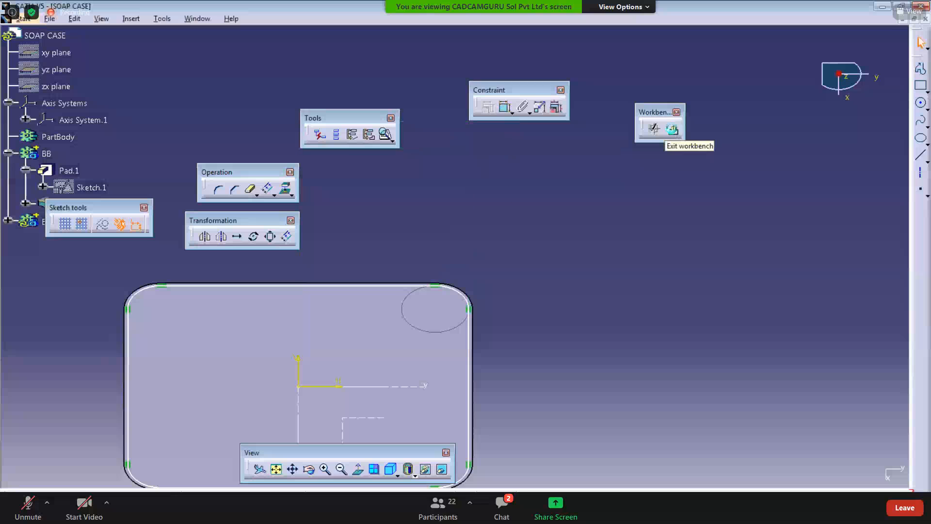
Step: Exit the sketcher and create a plane offset 70 mm from Axis System.1's ZX plane
left_click(671, 129)
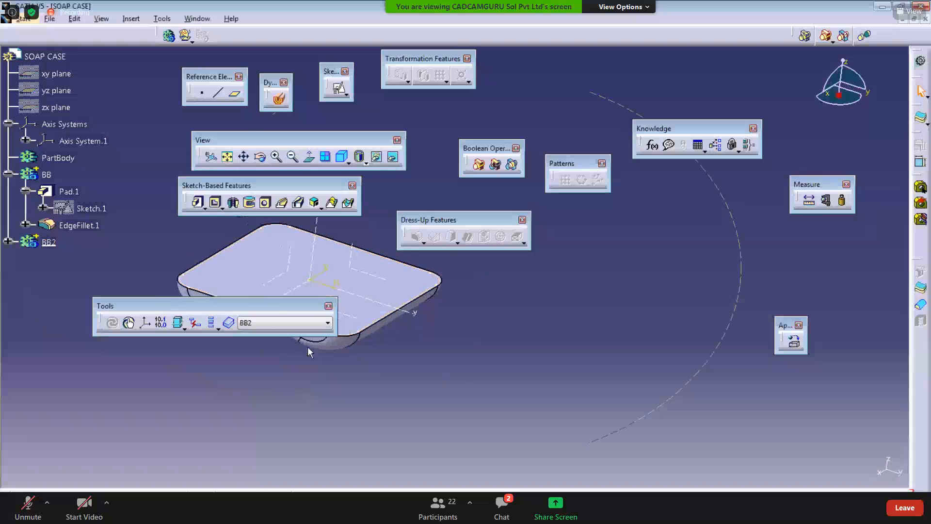
left_click_drag(256, 306, 259, 377)
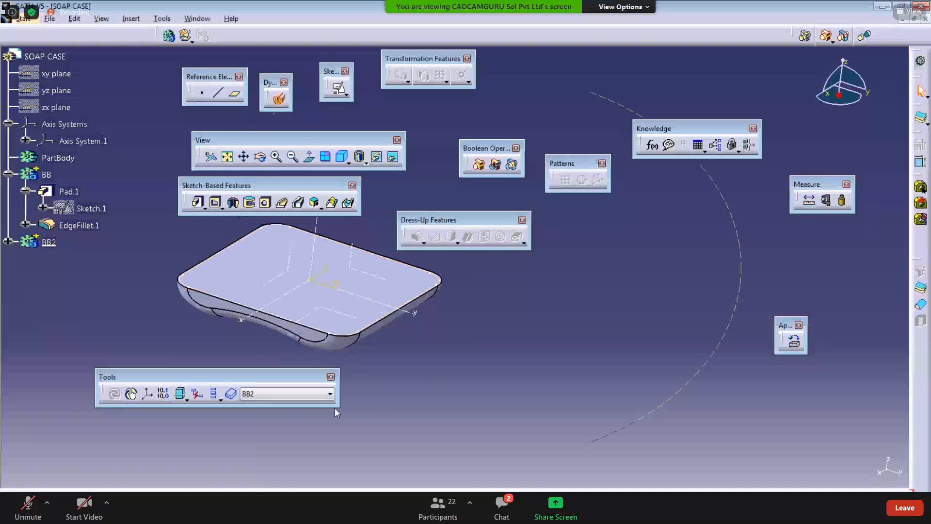
left_click(235, 94)
left_click(286, 274)
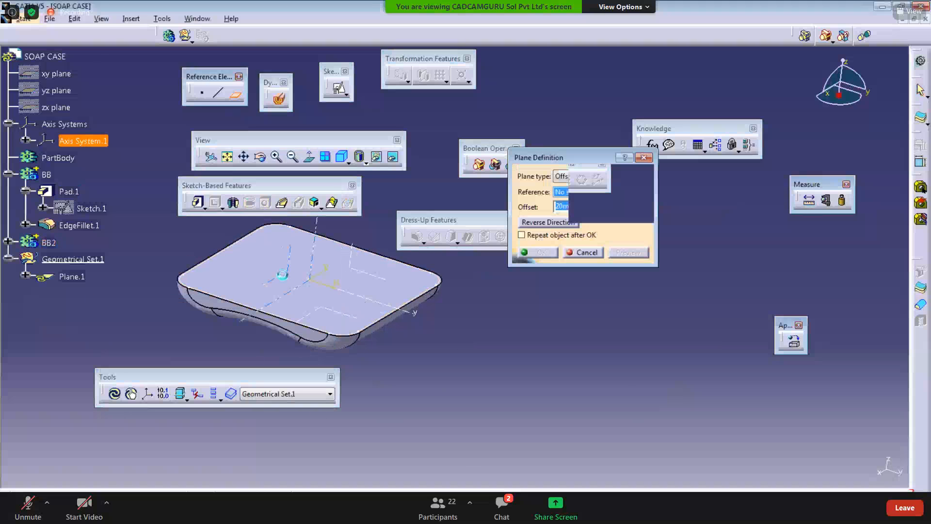
middle_click_drag(407, 337, 372, 314)
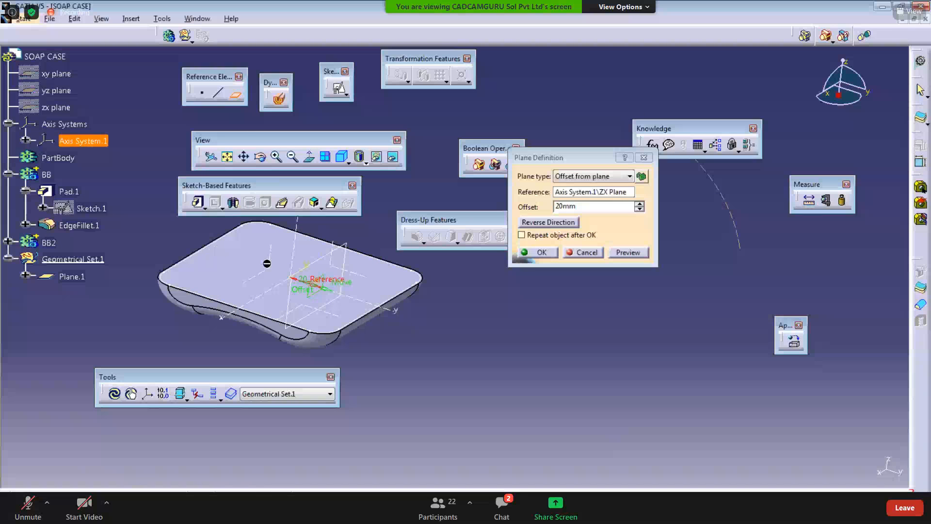
left_click_drag(530, 158, 441, 143)
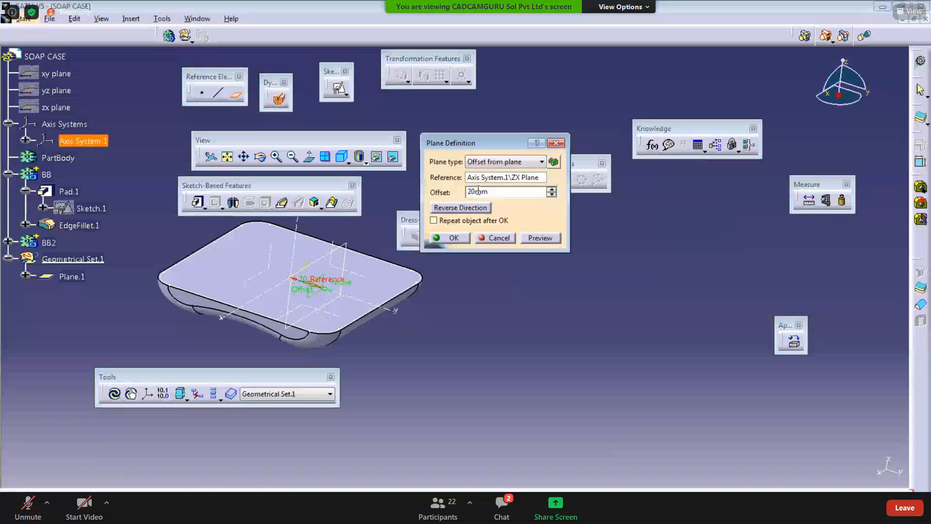
type("70")
left_click(447, 385)
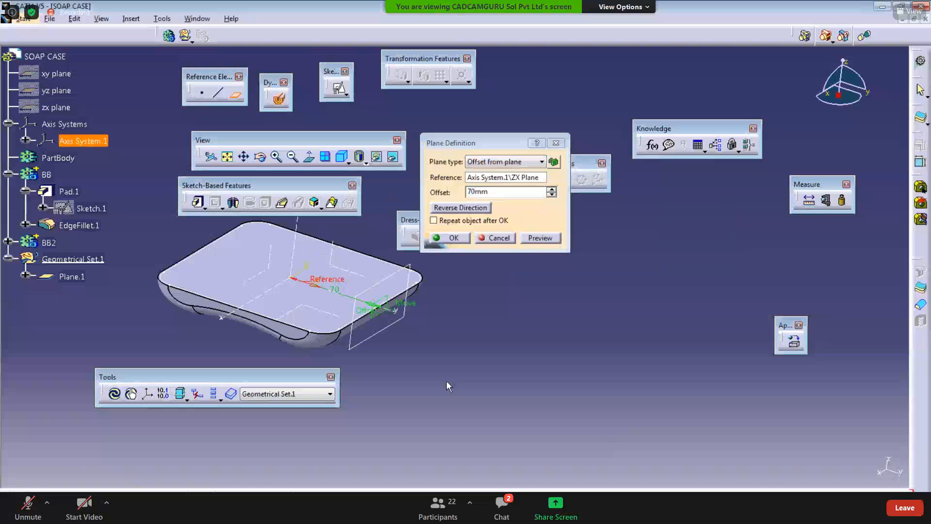
left_click(451, 239)
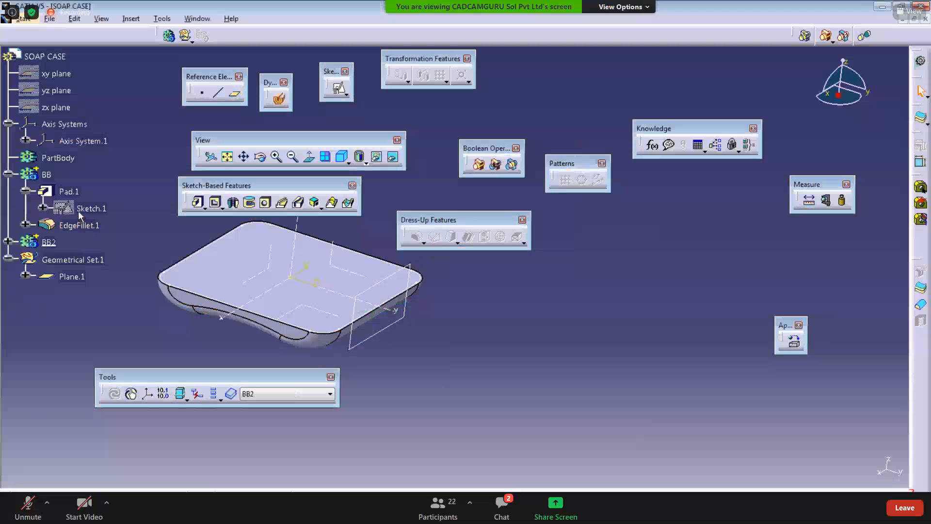
Step: Expand BB2 and open its sketch for editing, selecting Plane.1
left_click(8, 242)
double_click(76, 260)
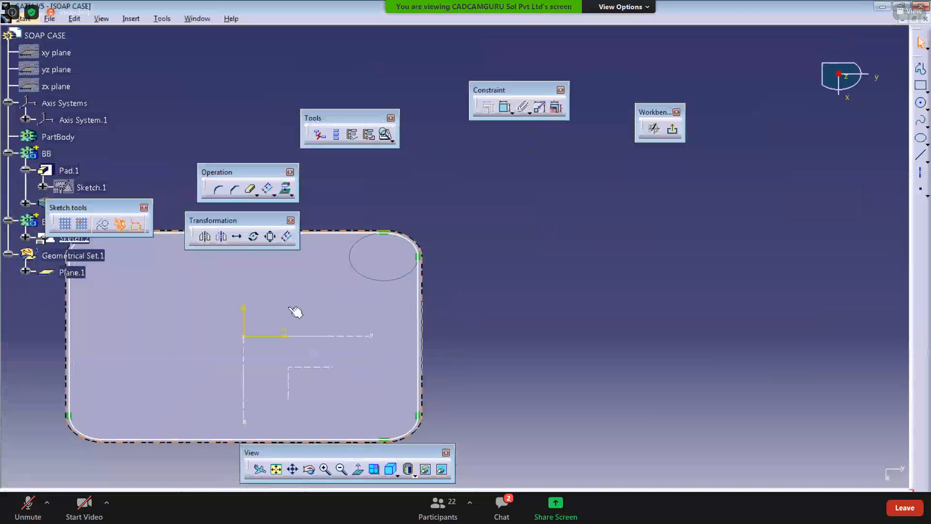
left_click(70, 271)
middle_click_drag(145, 328, 186, 331)
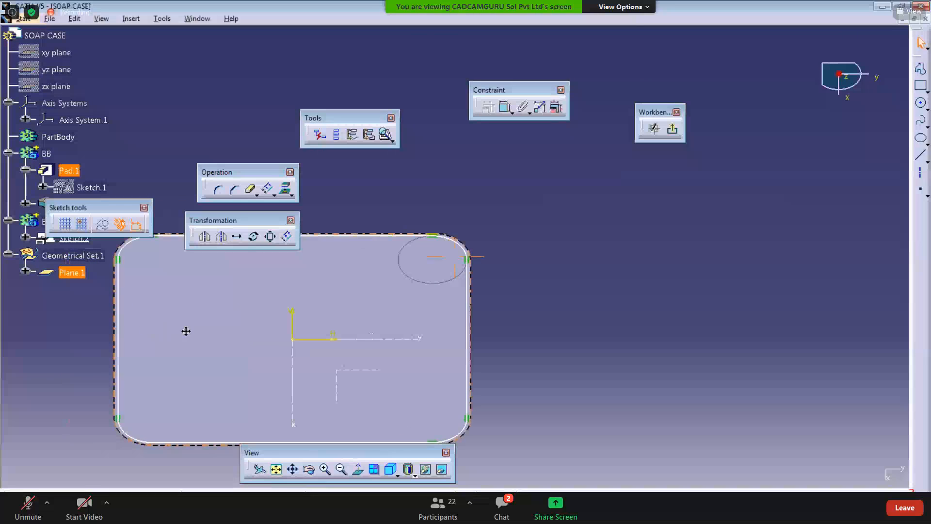
left_click(409, 184)
middle_click_drag(409, 184, 437, 199)
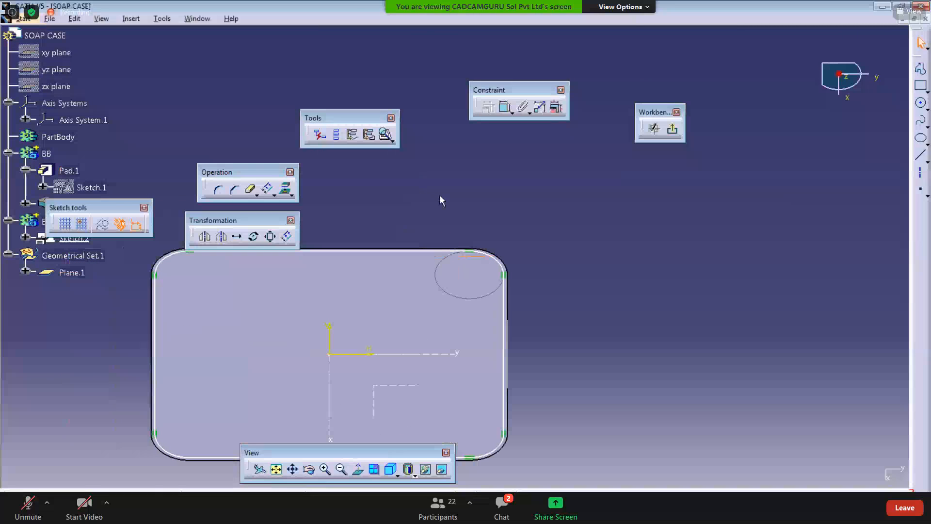
Step: Apply a dimension constraint to the offset profile's right edge line
left_click(505, 108)
mouse_move(494, 306)
middle_mouse_down()
mouse_move(516, 332)
mouse_move(495, 291)
mouse_move(453, 256)
mouse_move(389, 260)
middle_mouse_up()
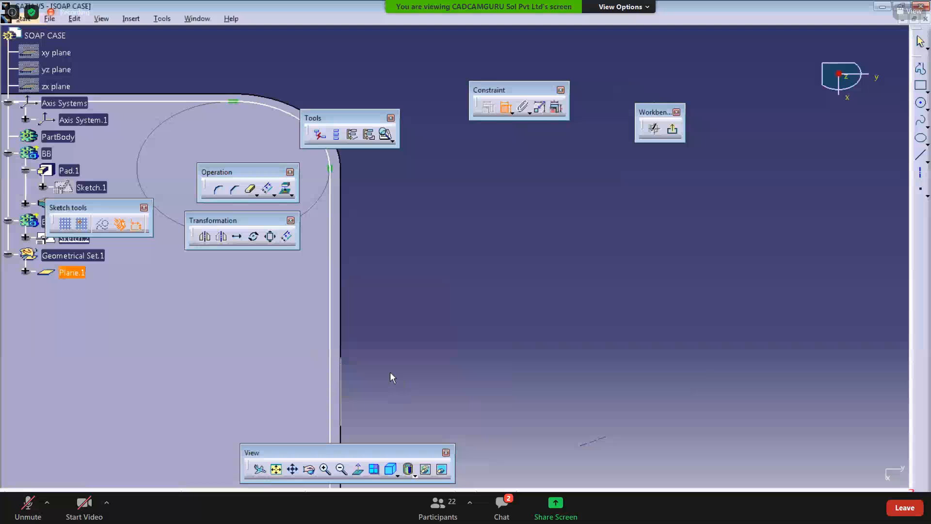
mouse_move(391, 377)
middle_mouse_down()
mouse_move(422, 313)
mouse_move(422, 266)
mouse_move(444, 421)
middle_mouse_up()
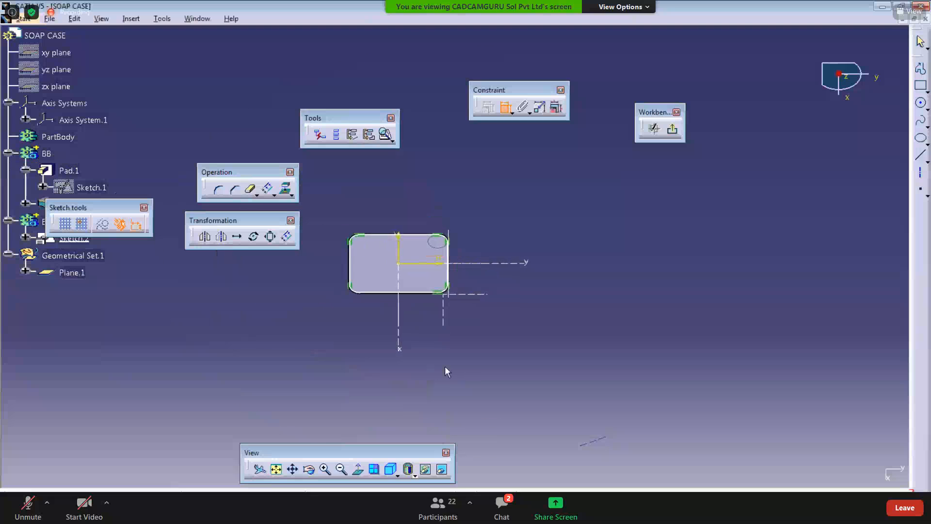
middle_click_drag(443, 270, 403, 331)
left_click(407, 284)
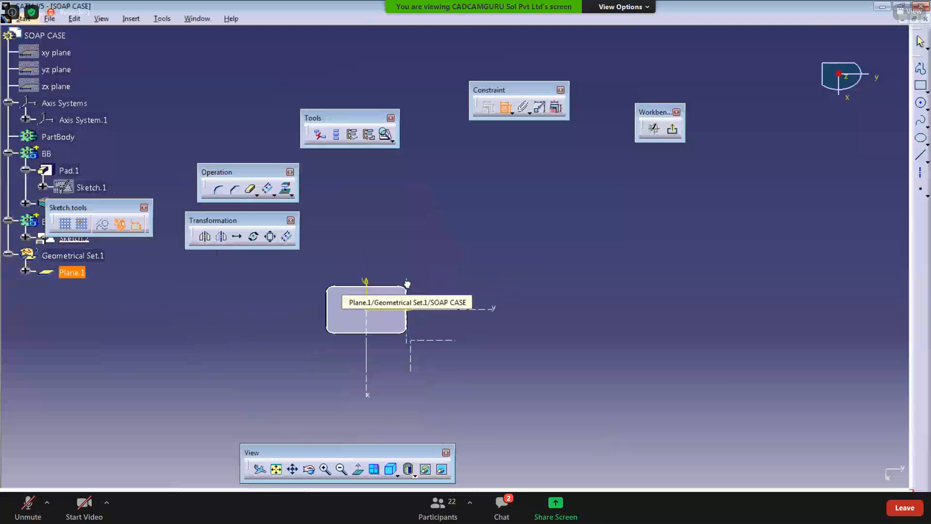
middle_click_drag(376, 339, 374, 263)
mouse_move(329, 334)
middle_mouse_down()
mouse_move(411, 275)
mouse_move(408, 244)
middle_mouse_up()
mouse_move(364, 300)
middle_mouse_down()
mouse_move(395, 318)
mouse_move(395, 287)
mouse_move(339, 245)
middle_mouse_up()
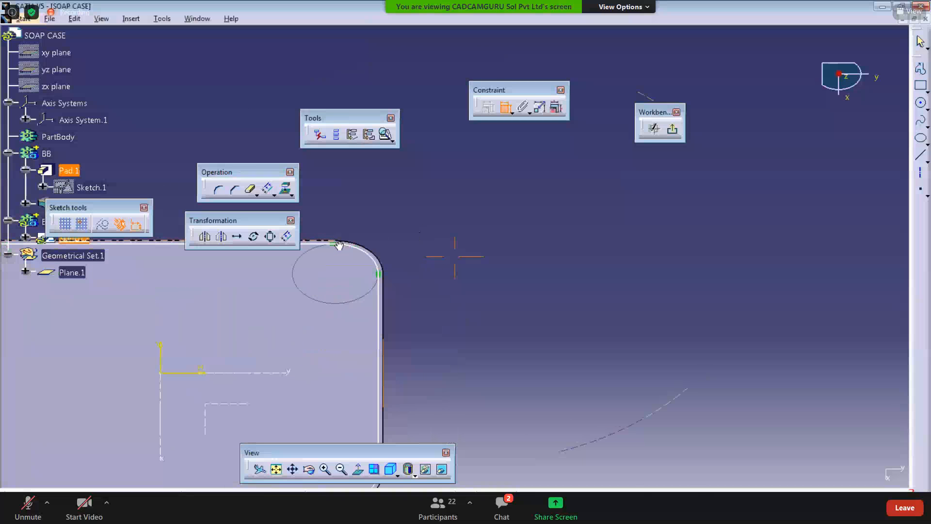
left_click(382, 316)
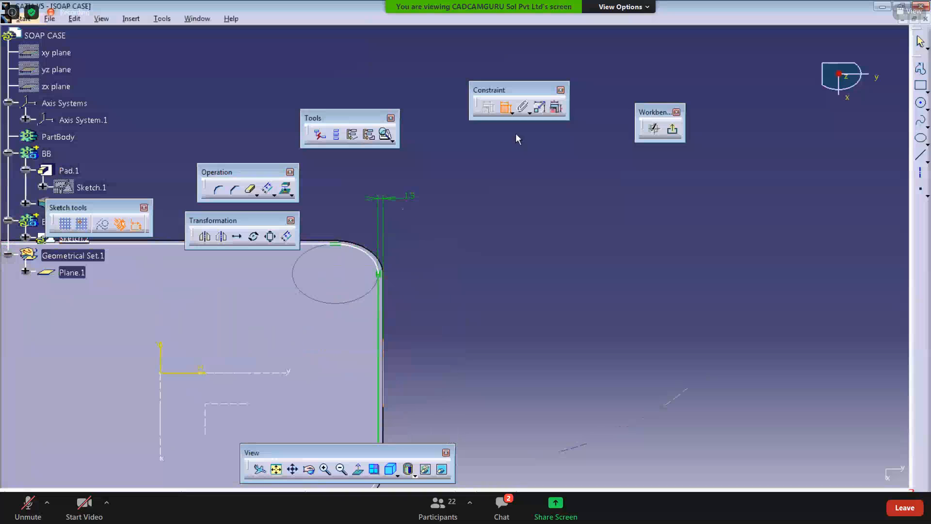
middle_click_drag(482, 266, 456, 332)
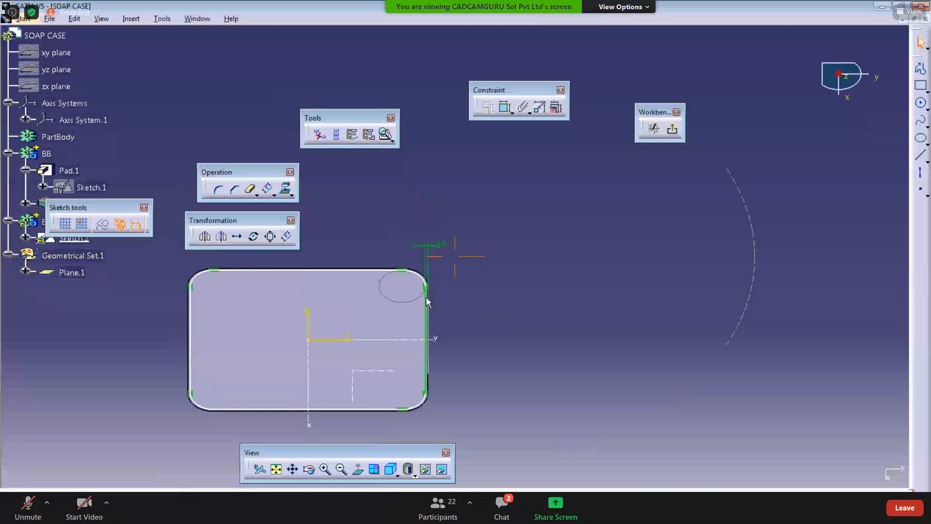
Step: Review the sketch's use-edges in the Sketch Analysis dialog
left_click(386, 135)
left_click(403, 90)
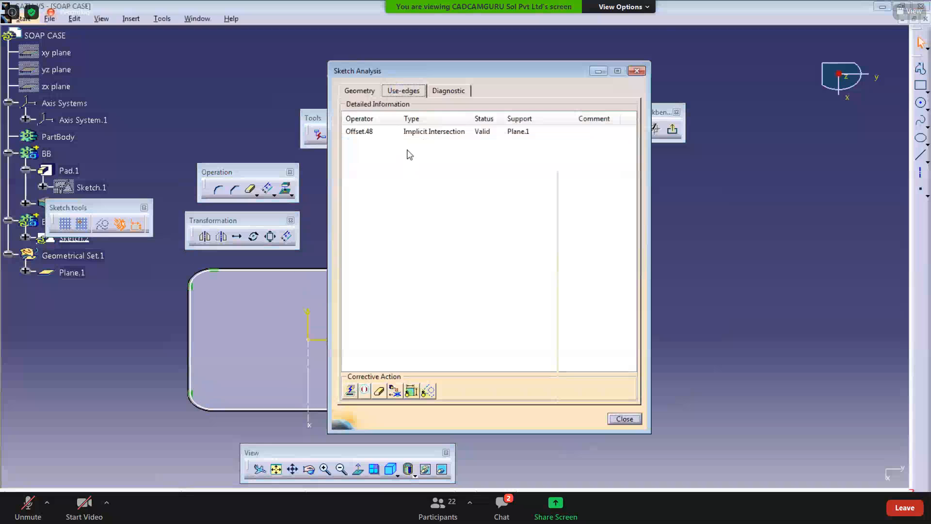
left_click(407, 131)
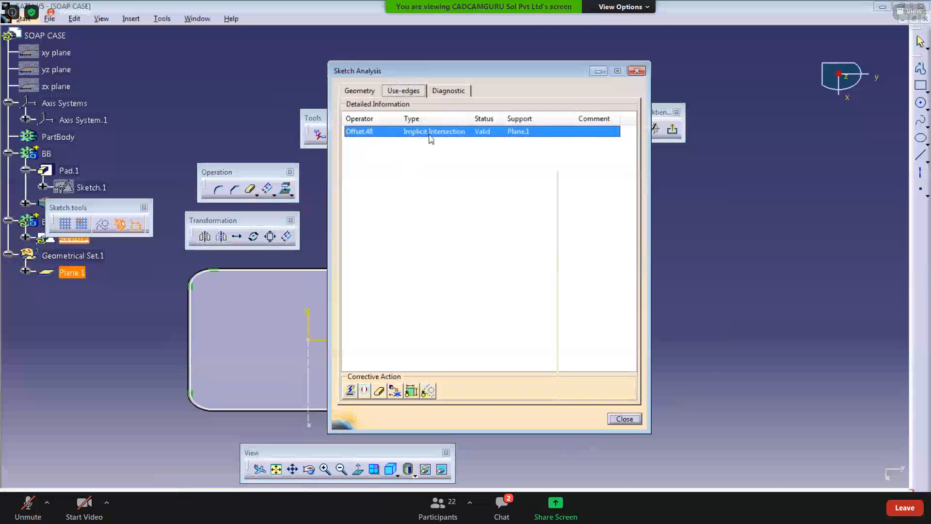
left_click(638, 71)
mouse_move(493, 254)
middle_mouse_down()
mouse_move(430, 257)
mouse_move(448, 240)
middle_mouse_up()
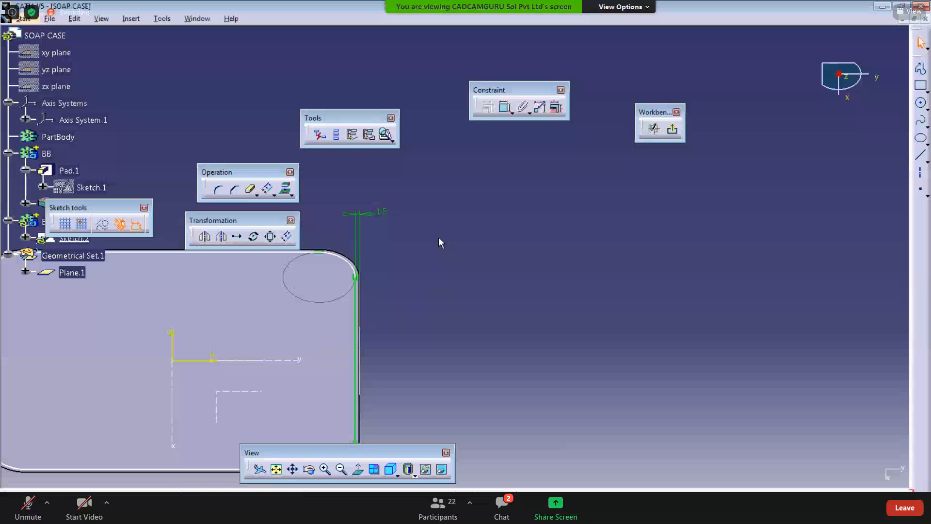
mouse_move(436, 315)
middle_mouse_down("ctrl")
mouse_move(453, 372)
mouse_move(499, 366)
mouse_move(463, 281)
middle_mouse_up("ctrl")
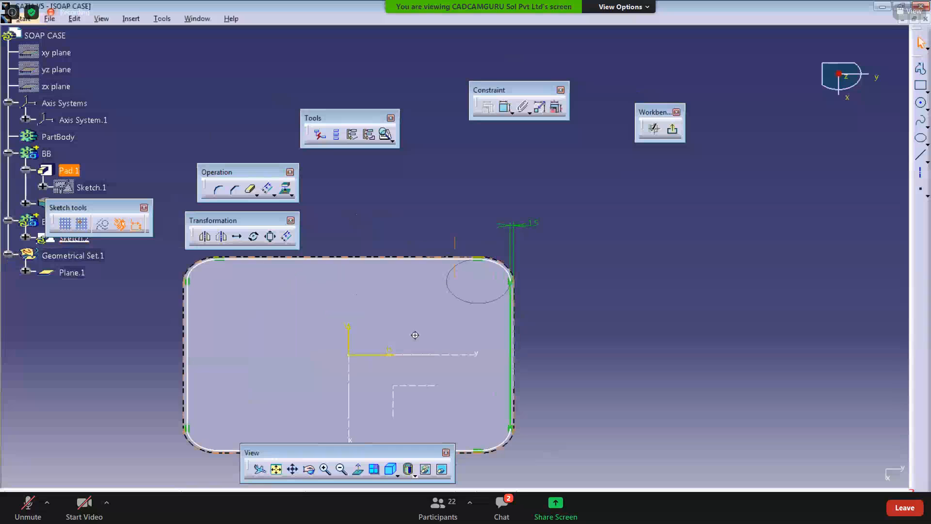
middle_click_drag(414, 333, 421, 362, "ctrl")
Step: Exit the sketcher and create a plane offset 60 mm from Axis System.1's YZ plane
left_click(673, 130)
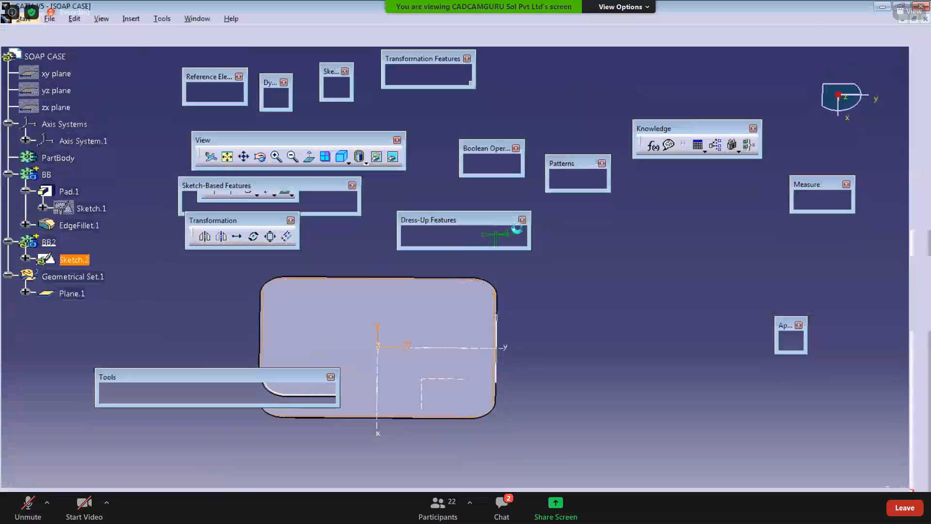
left_click(411, 331)
left_click(235, 93)
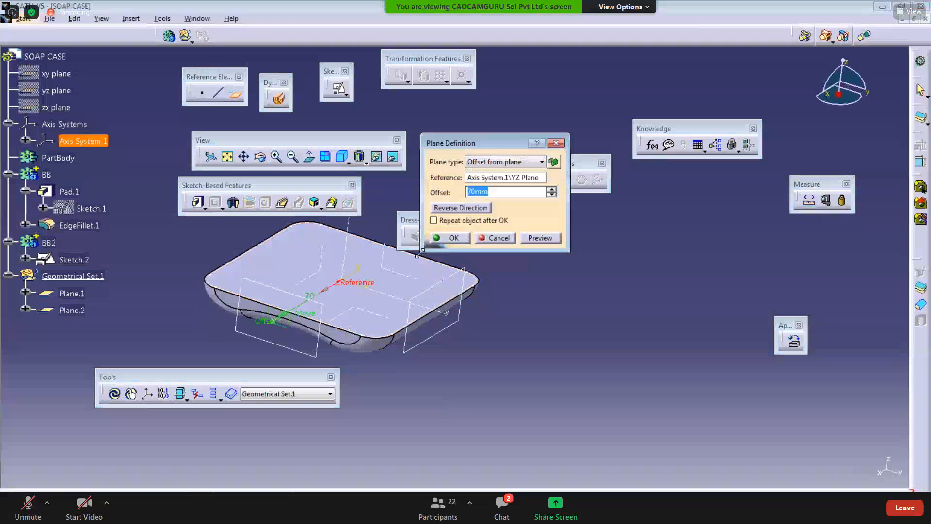
middle_click_drag(367, 325, 377, 362)
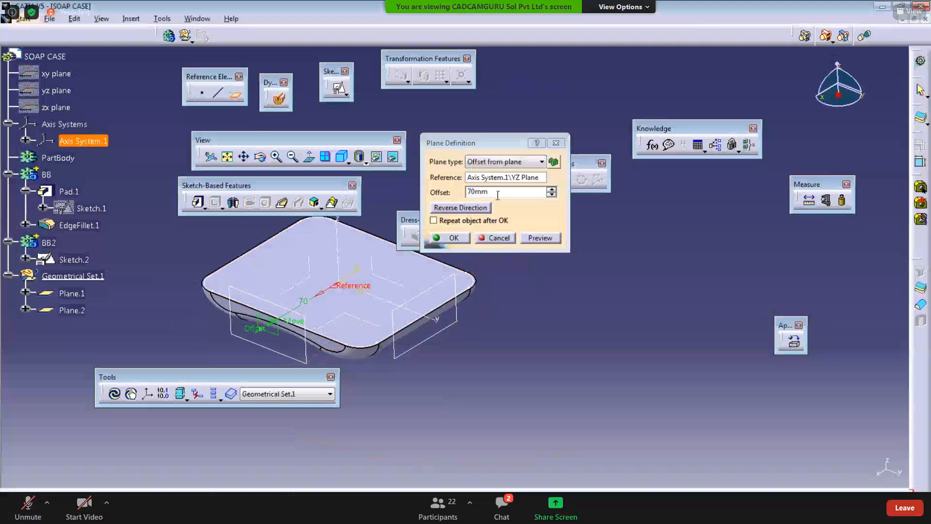
left_click_drag(497, 194, 287, 182)
type("60")
key("Return")
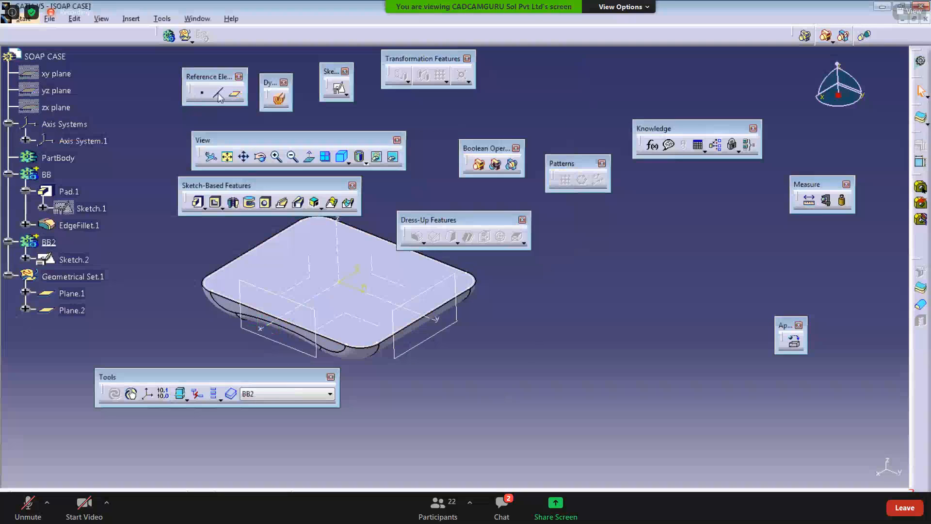
Step: Create a second plane offset 60 mm from the YZ plane on its opposite side
left_click(233, 95)
left_click(387, 280)
middle_click_drag(393, 283, 350, 312)
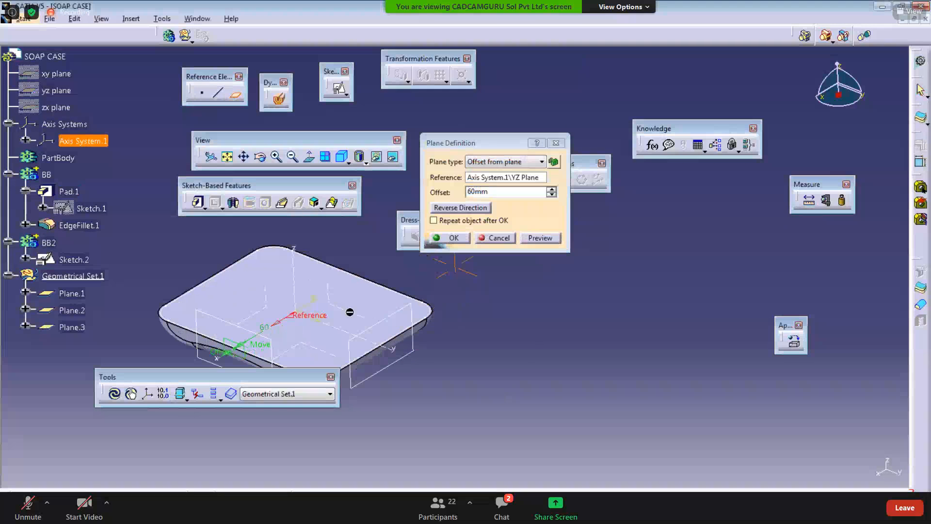
left_click(450, 237)
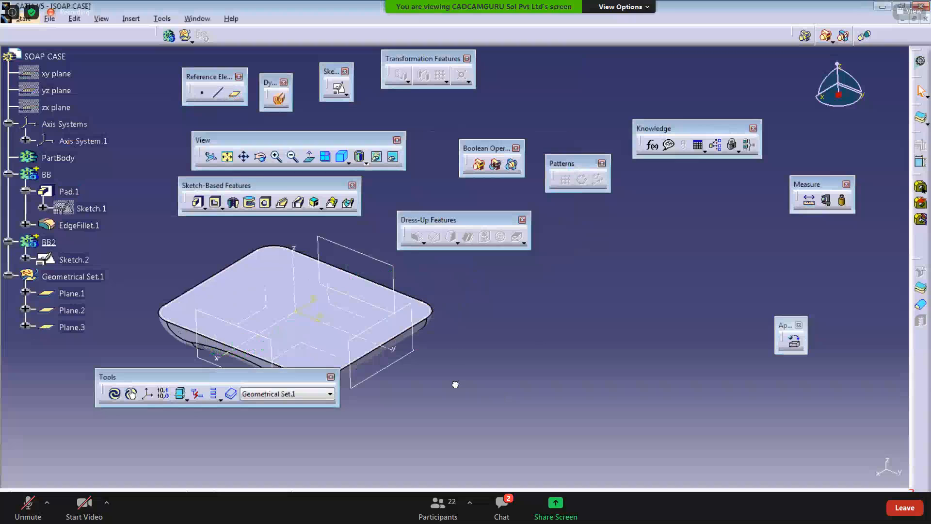
Step: Create a plane offset 70 mm from the ZX plane with its direction reversed
left_click(235, 94)
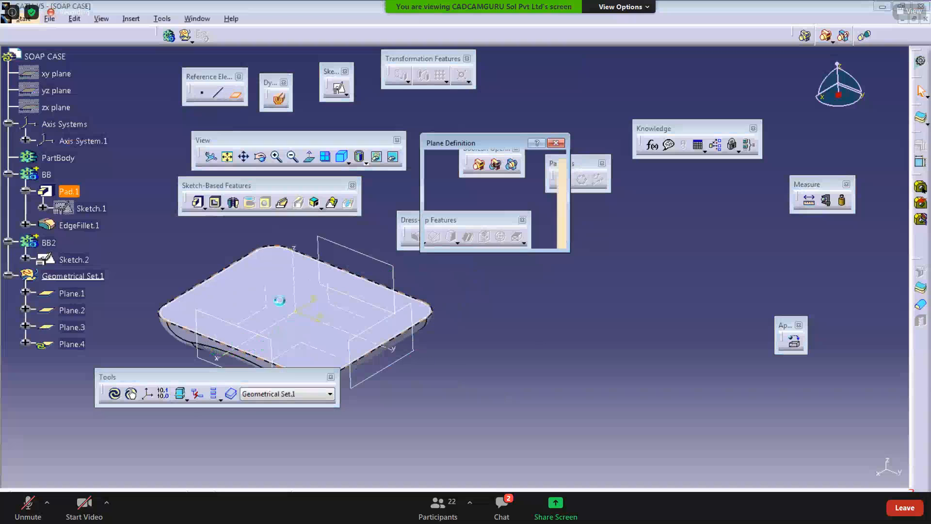
left_click(262, 325)
left_click(460, 208)
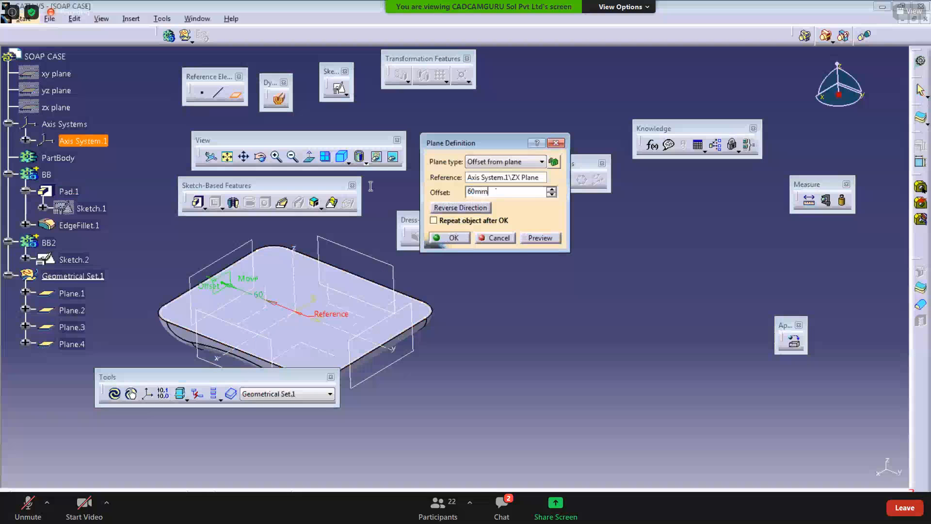
left_click_drag(496, 190, 357, 187)
type("70")
key("Return")
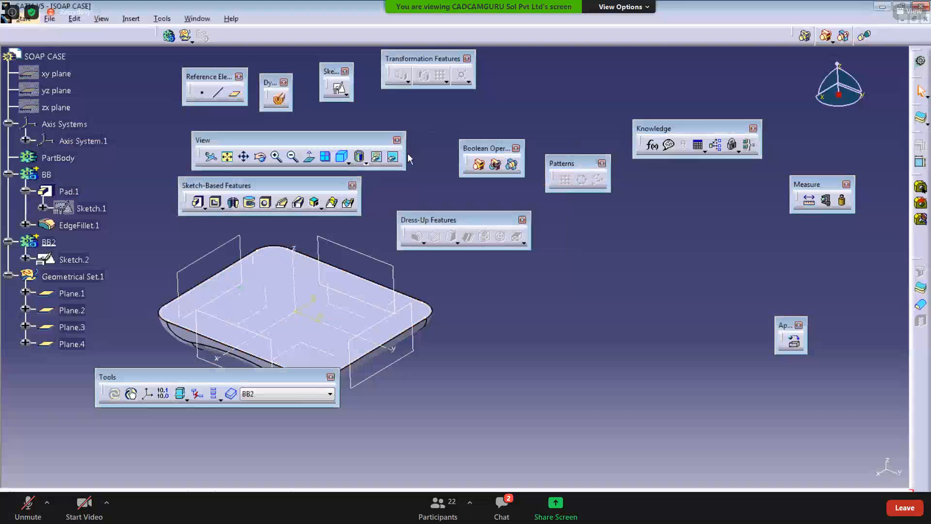
Step: Reopen Sketch.2 under BB2 and constrain the left edge line vertical
middle_click_drag(420, 429, 499, 409)
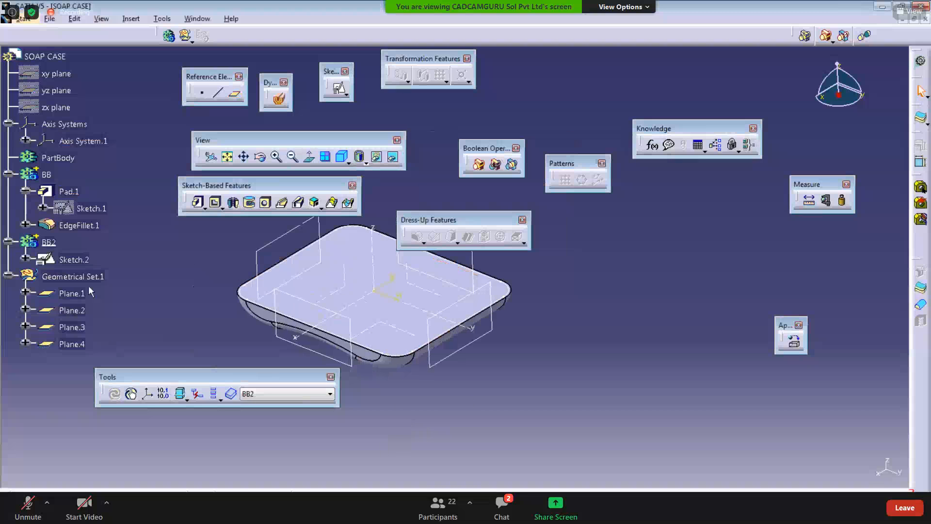
double_click(77, 260)
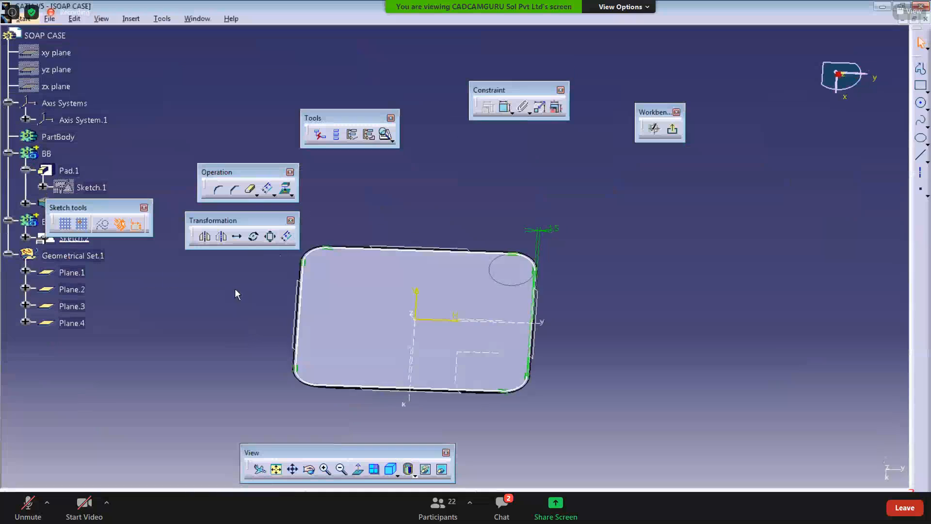
left_click(506, 105)
mouse_move(414, 282)
middle_mouse_down()
mouse_move(408, 216)
mouse_move(386, 276)
middle_mouse_up()
scroll(408, 219, "down", 1)
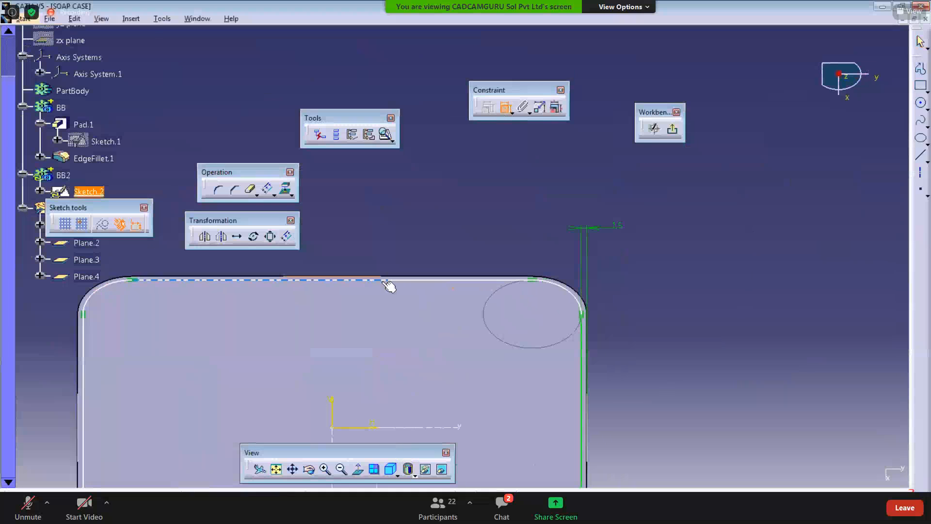
left_click(388, 280)
mouse_move(411, 250)
middle_mouse_down()
mouse_move(372, 297)
mouse_move(398, 261)
mouse_move(349, 293)
mouse_move(331, 331)
mouse_move(361, 220)
mouse_move(358, 202)
middle_mouse_up()
left_click(294, 293)
right_click(228, 306)
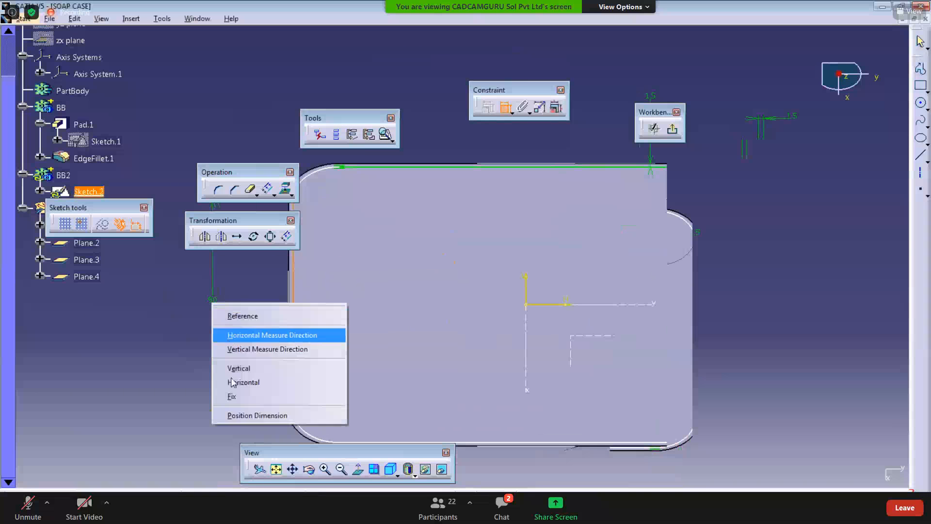
left_click(228, 374)
Step: Constrain the bottom edge line of the sketch horizontal
mouse_move(217, 342)
middle_mouse_down()
mouse_move(264, 366)
mouse_move(143, 338)
middle_mouse_up()
left_click(383, 367)
right_click(342, 314)
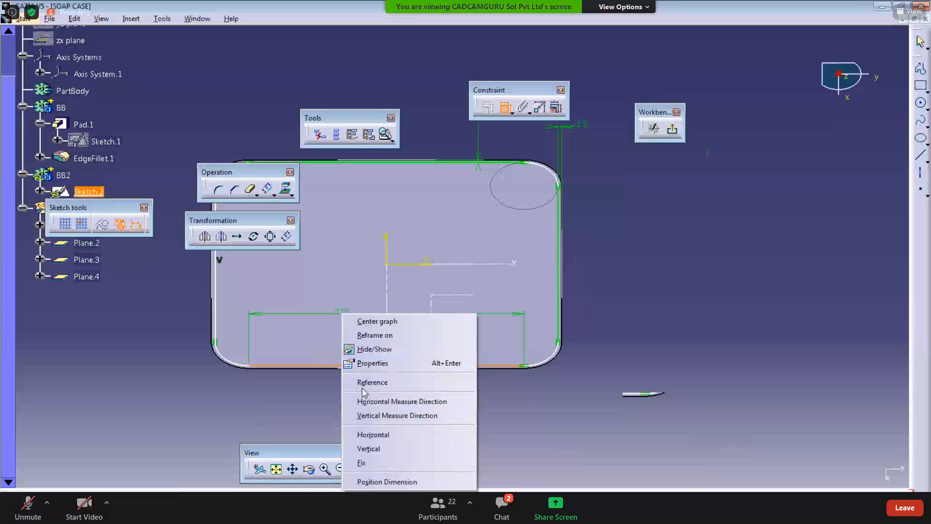
left_click(375, 436)
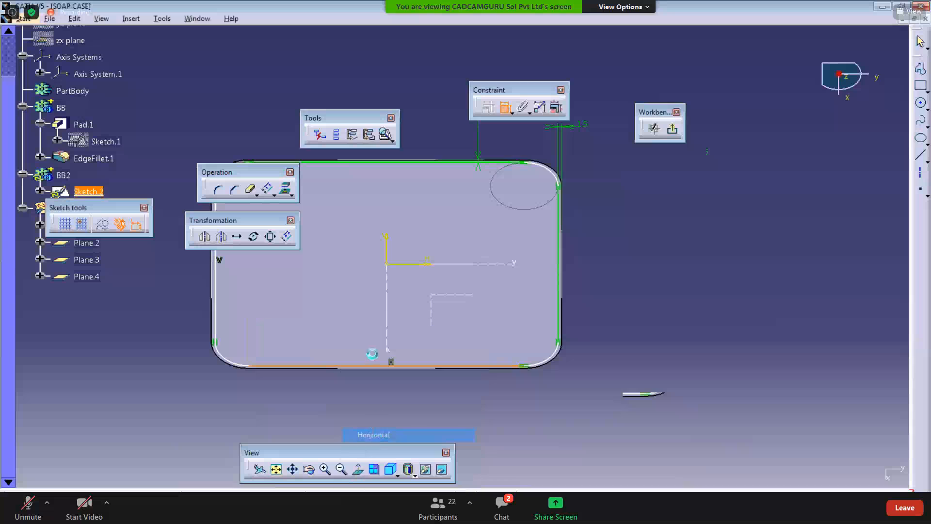
Step: Dimension the left and bottom edge lines' offset distances from the pad's edges
mouse_move(380, 357)
middle_mouse_down()
mouse_move(307, 378)
mouse_move(312, 354)
mouse_move(389, 371)
mouse_move(411, 391)
middle_mouse_up()
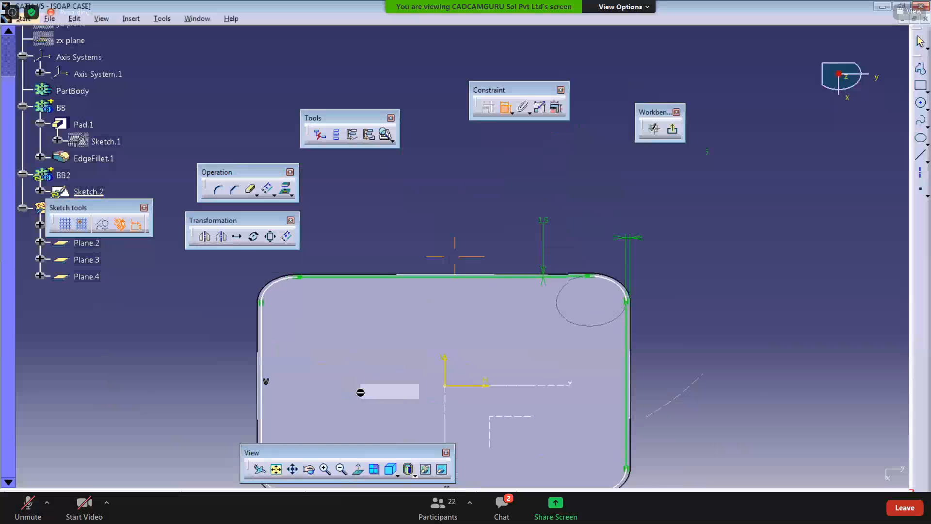
mouse_move(301, 342)
middle_mouse_down()
mouse_move(358, 330)
mouse_move(328, 308)
middle_mouse_up()
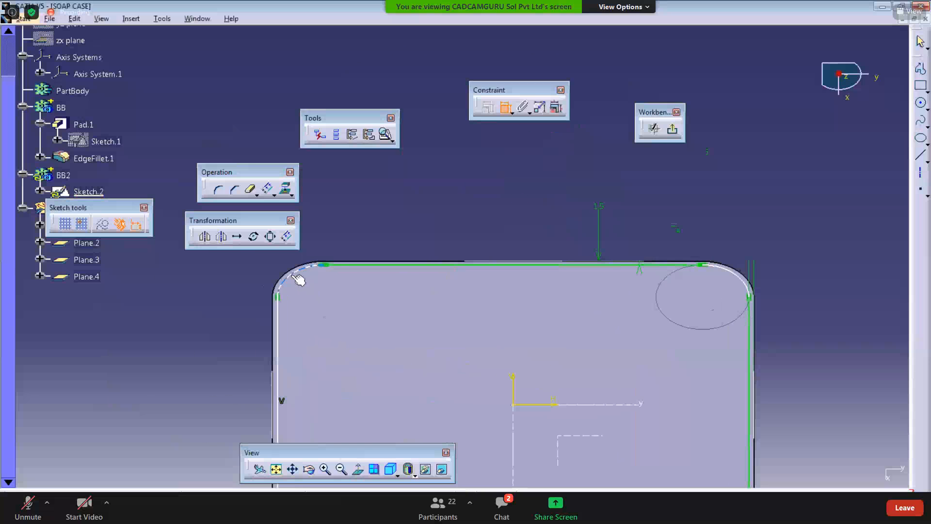
middle_click_drag(272, 381, 316, 322)
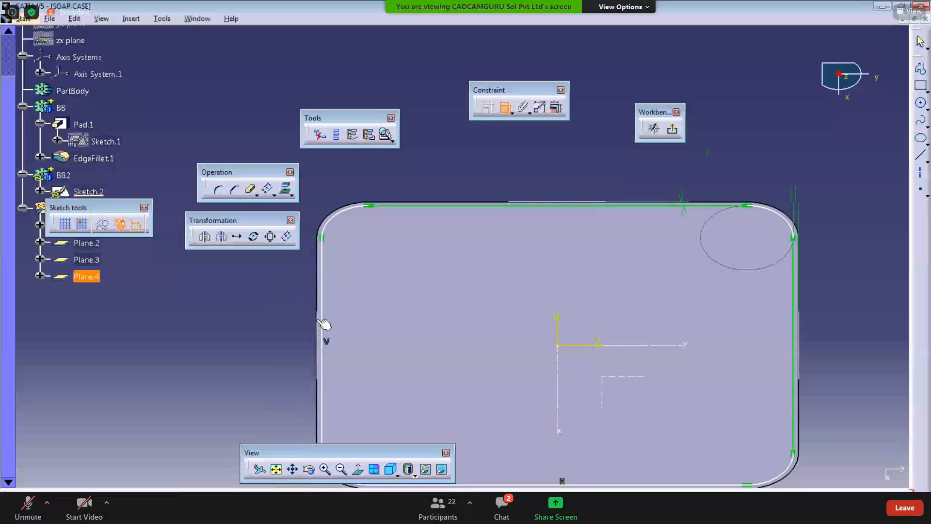
left_click(317, 320)
left_click(323, 303)
left_click(245, 303)
mouse_move(249, 362)
middle_mouse_down()
mouse_move(238, 380)
mouse_move(156, 355)
mouse_move(185, 318)
mouse_move(344, 284)
middle_mouse_up()
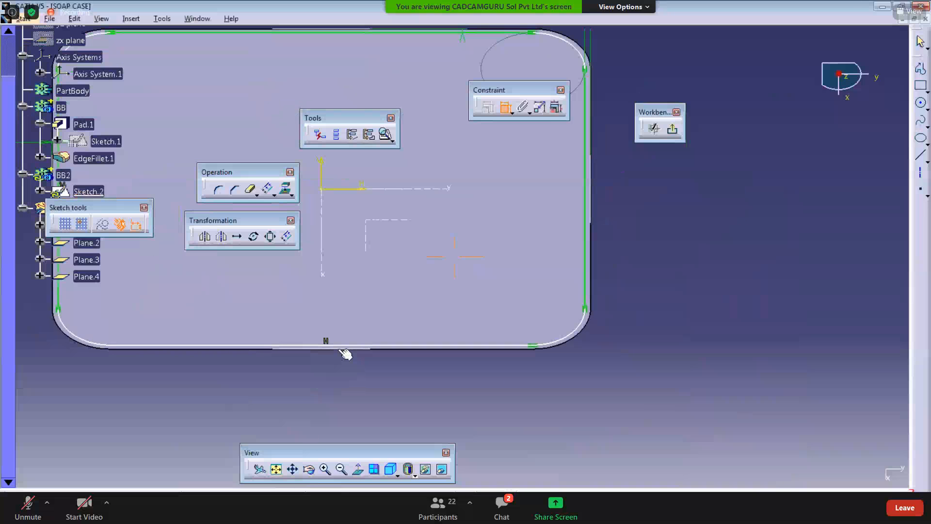
left_click(347, 347)
left_click(216, 387)
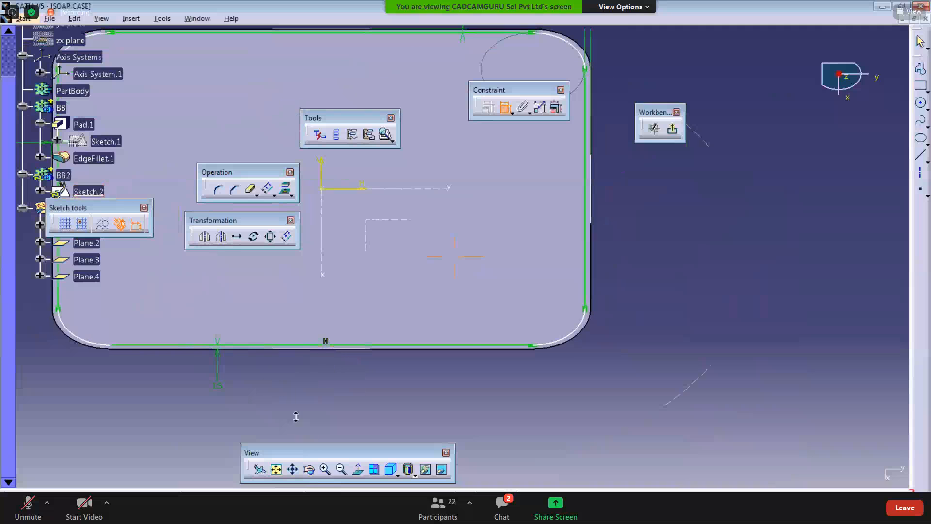
Step: Dimension the radii of the top-left and bottom-left corner arcs
mouse_move(296, 417)
middle_mouse_down()
mouse_move(307, 398)
mouse_move(278, 339)
mouse_move(362, 392)
mouse_move(342, 364)
middle_mouse_up()
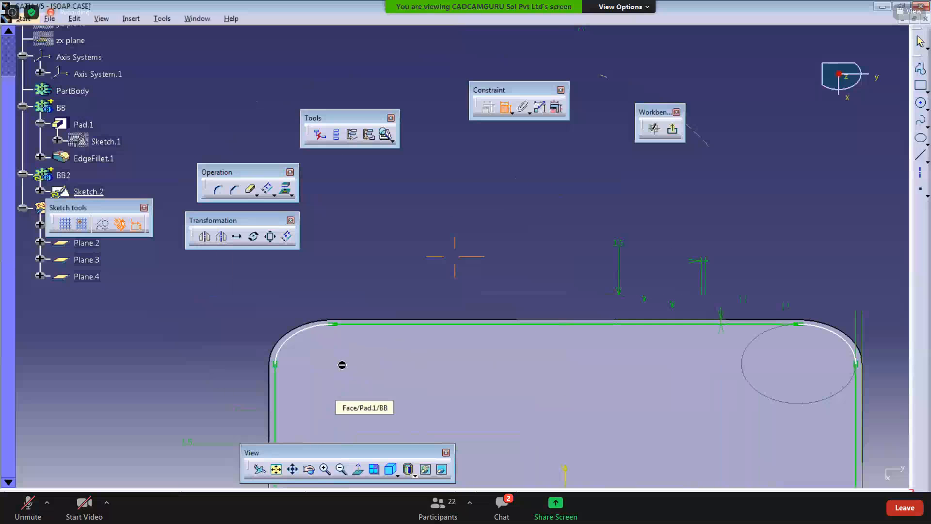
left_click(296, 334)
left_click(217, 285)
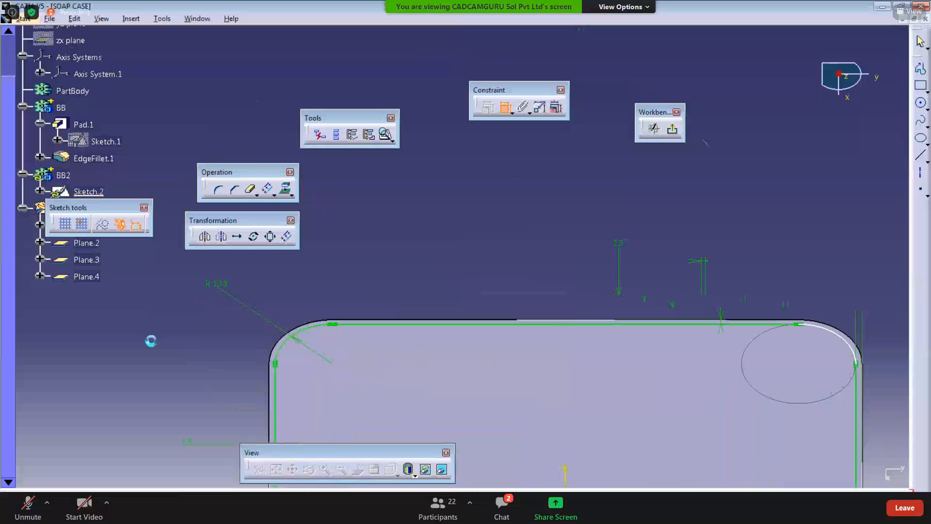
mouse_move(180, 332)
middle_mouse_down()
mouse_move(174, 403)
mouse_move(249, 373)
middle_mouse_up()
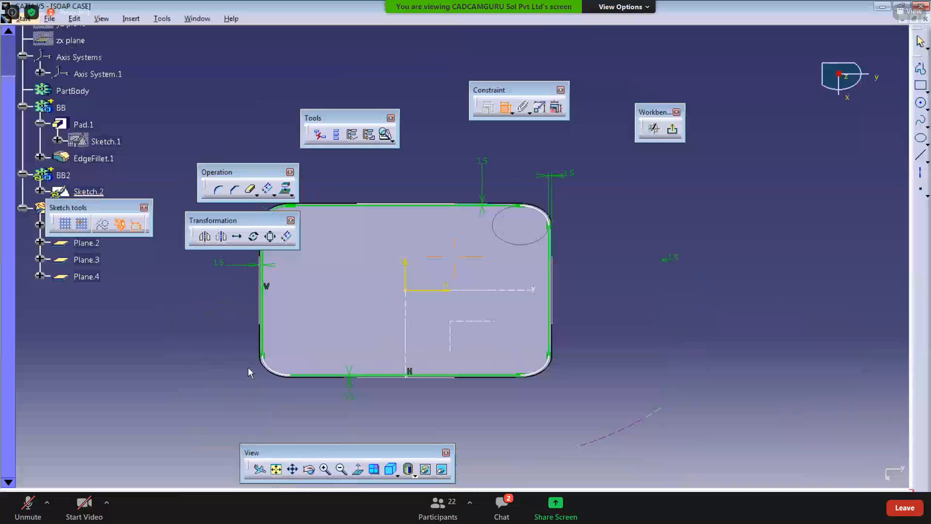
left_click(270, 370)
left_click(227, 408)
Step: Check the constraint status of the offset sketch
mouse_move(427, 388)
middle_mouse_down()
mouse_move(193, 386)
mouse_move(204, 379)
middle_mouse_up()
left_click(290, 382)
left_click(338, 406)
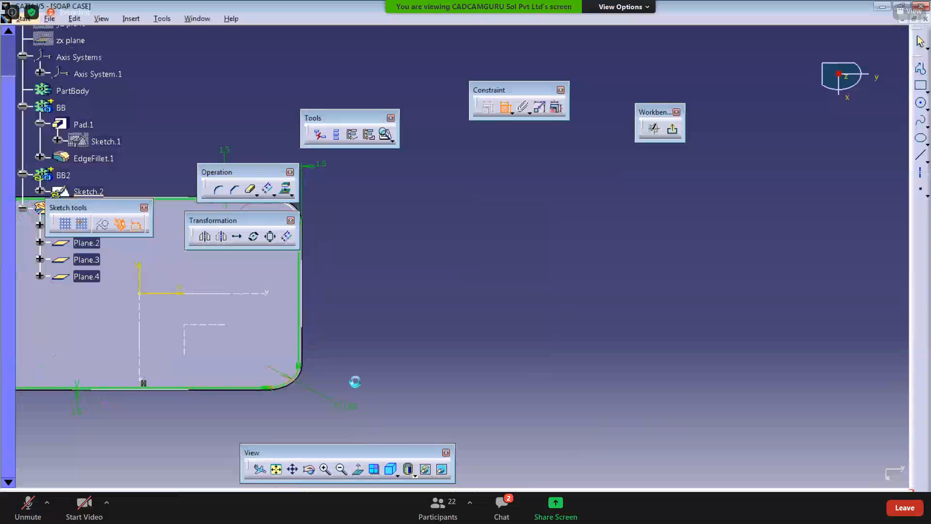
middle_click_drag(326, 325, 444, 447)
left_click(400, 325)
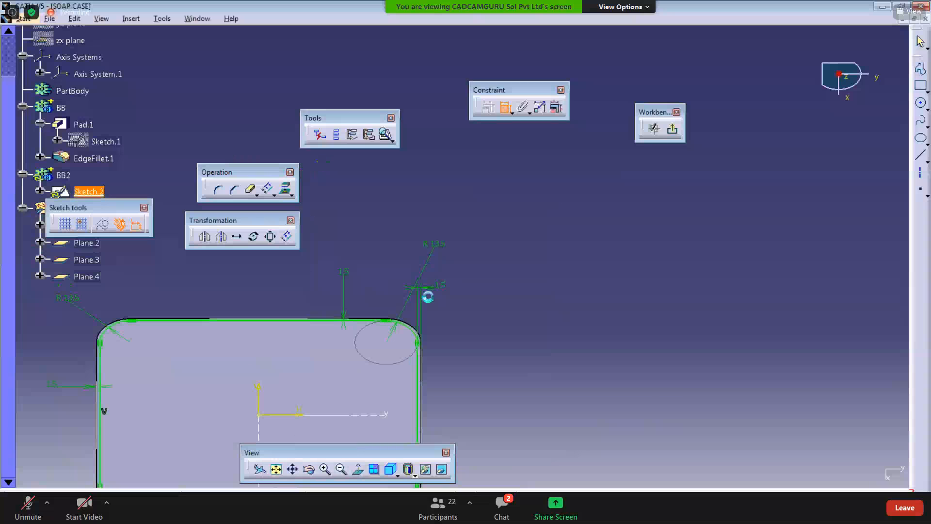
middle_click_drag(434, 373, 444, 418)
middle_click_drag(432, 309, 432, 349)
left_click(390, 139)
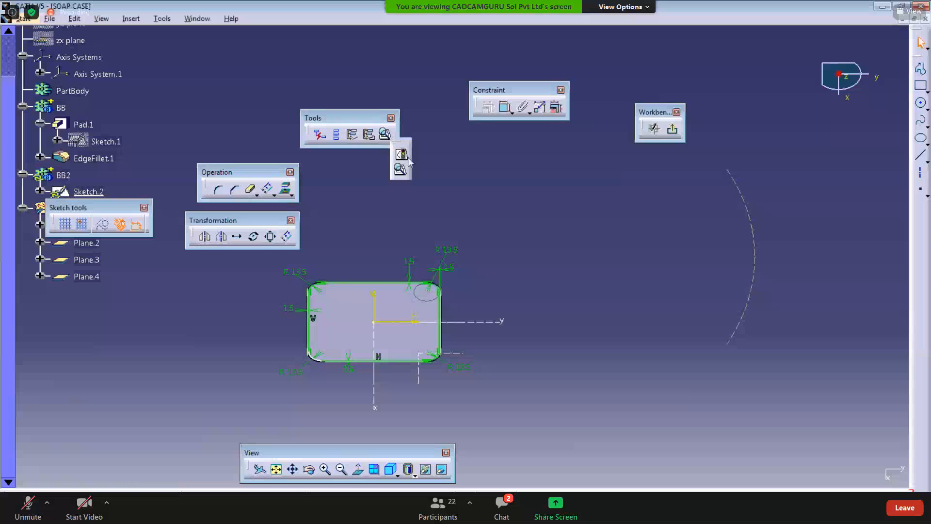
left_click(402, 154)
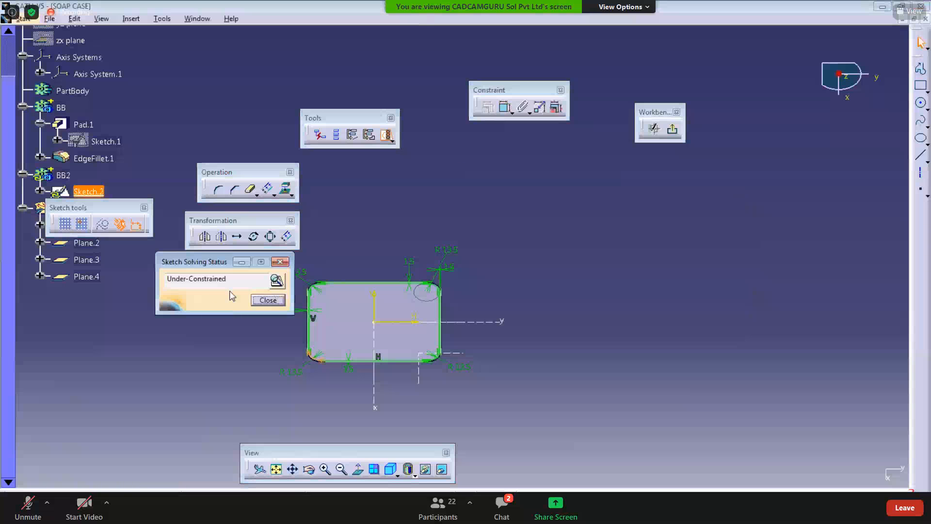
left_click(267, 302)
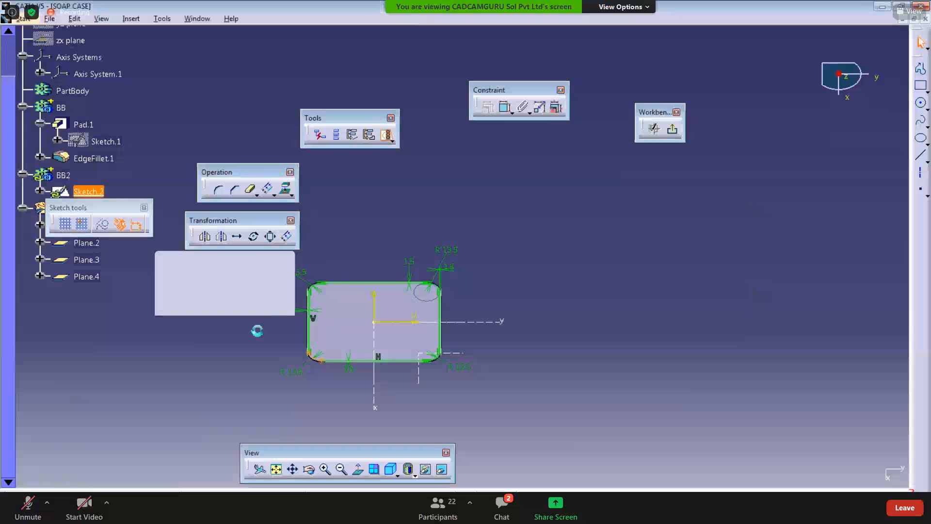
Step: Apply a constraint to the endpoint of the bottom-left corner arc on the bottom edge line
mouse_move(255, 329)
middle_mouse_down()
mouse_move(309, 308)
mouse_move(487, 129)
middle_mouse_up()
mouse_move(374, 378)
middle_mouse_down()
mouse_move(376, 363)
mouse_move(351, 379)
middle_mouse_up()
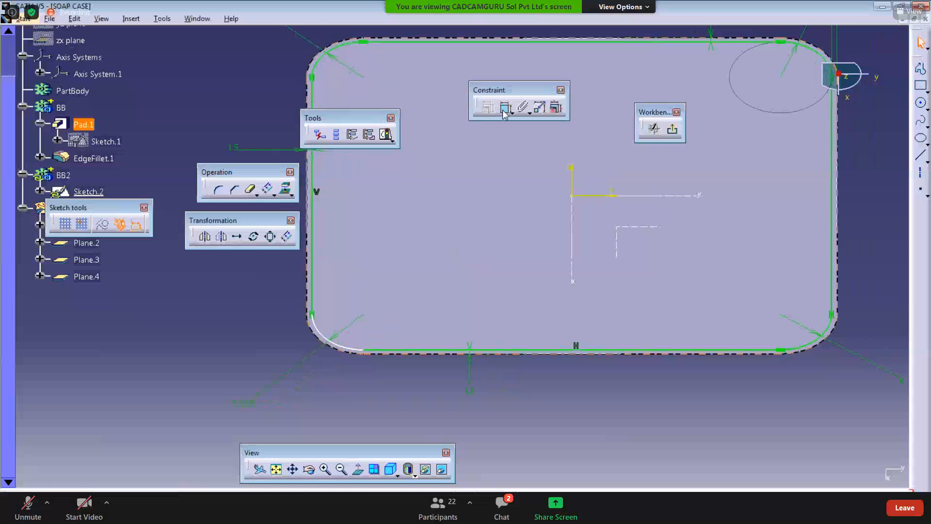
left_click(504, 110)
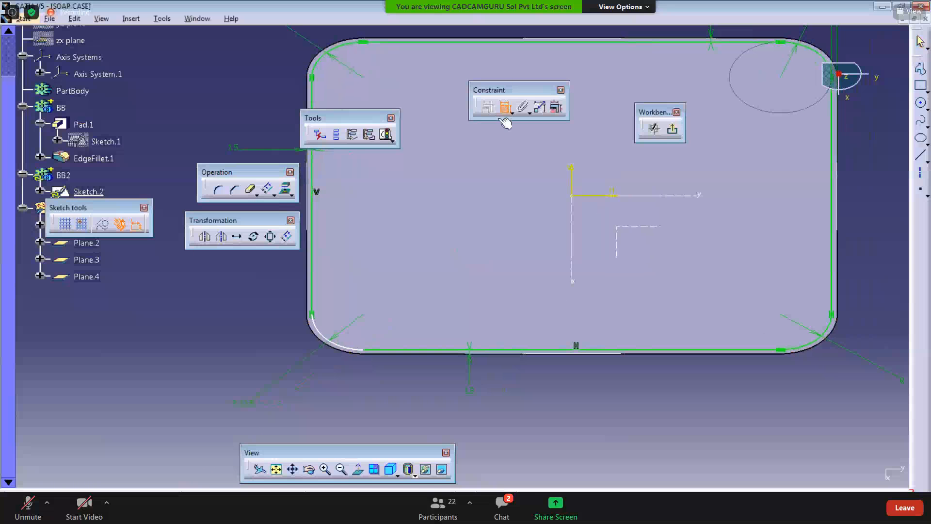
left_click(351, 353)
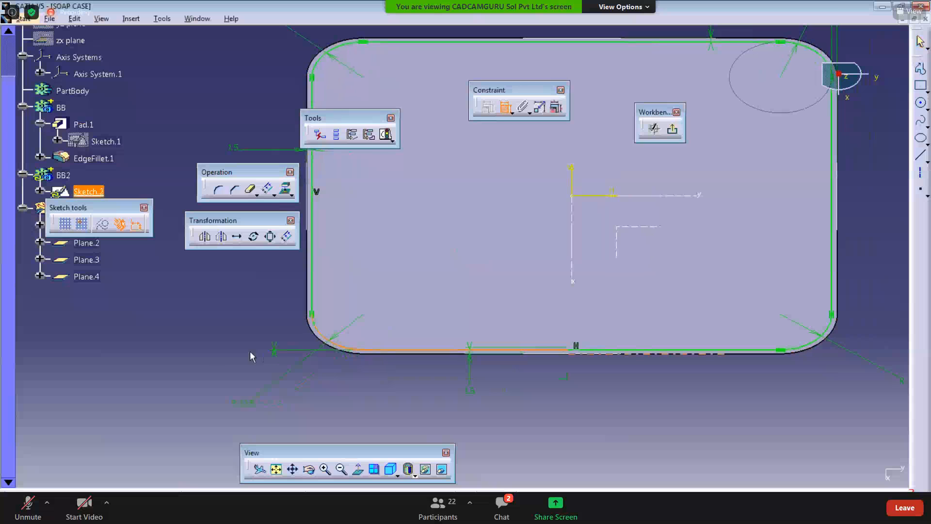
right_click(194, 344)
left_click(222, 396)
middle_click_drag(279, 327, 284, 362)
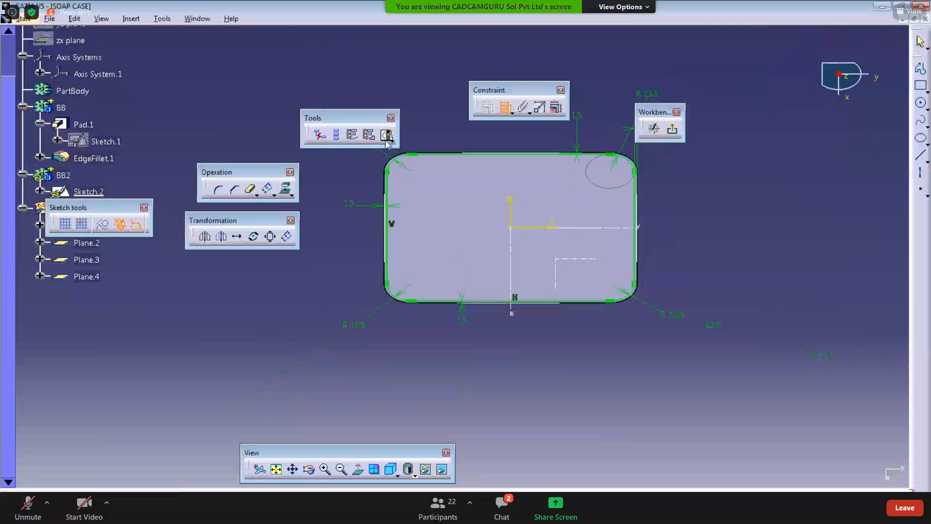
Step: Check the sketch's solving status and review its geometry and use-edges in the Sketch Analysis
left_click(386, 135)
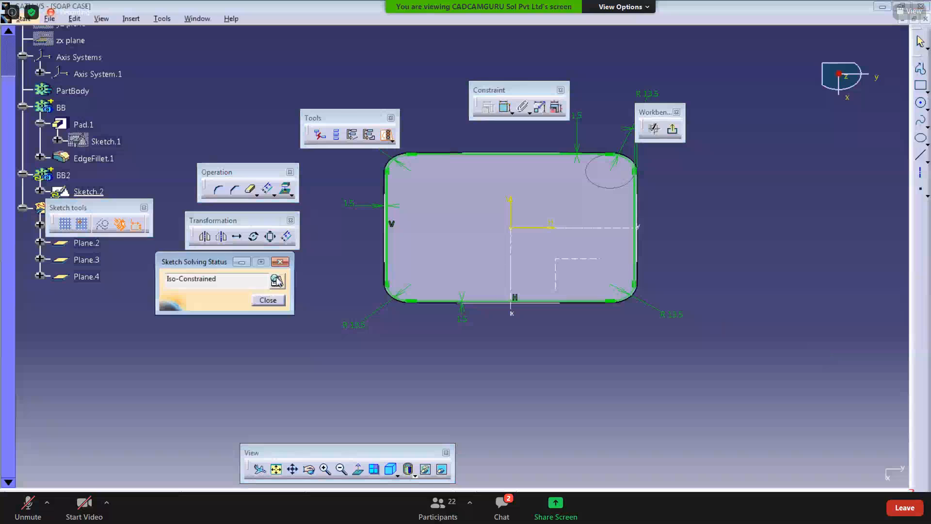
left_click(275, 281)
left_click(359, 90)
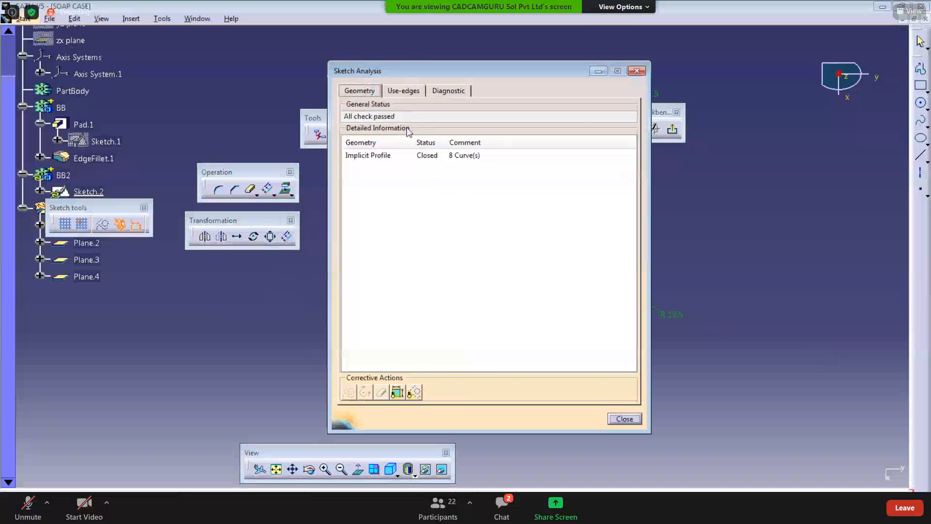
left_click(399, 91)
left_click(418, 132)
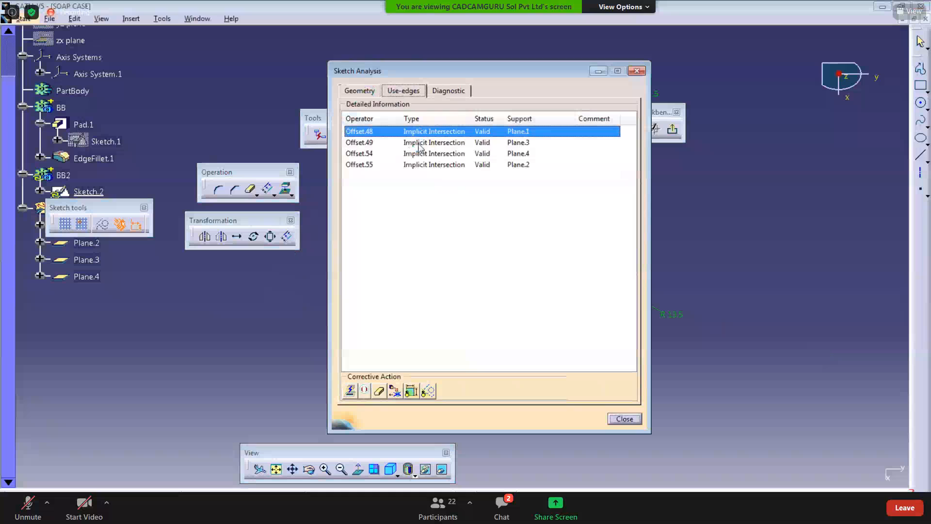
left_click(419, 142)
left_click(419, 154)
left_click(412, 165)
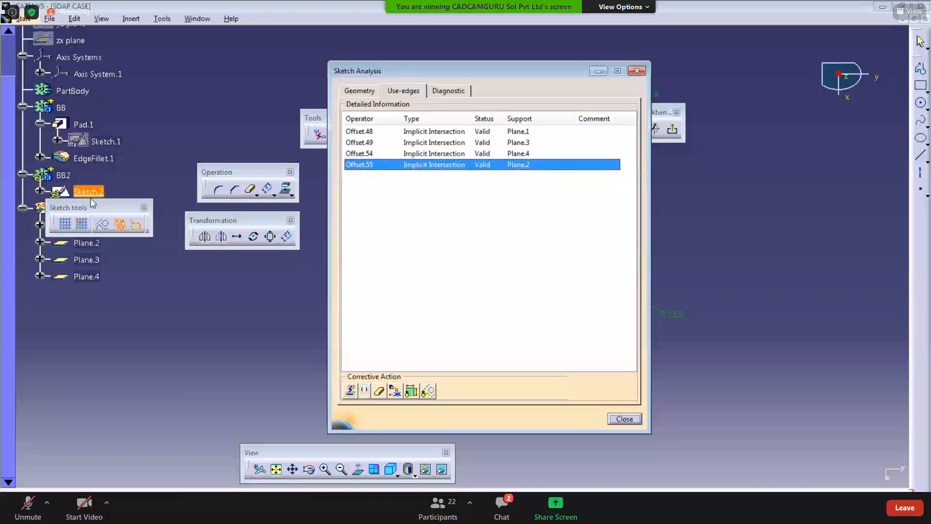
left_click_drag(88, 206, 115, 338)
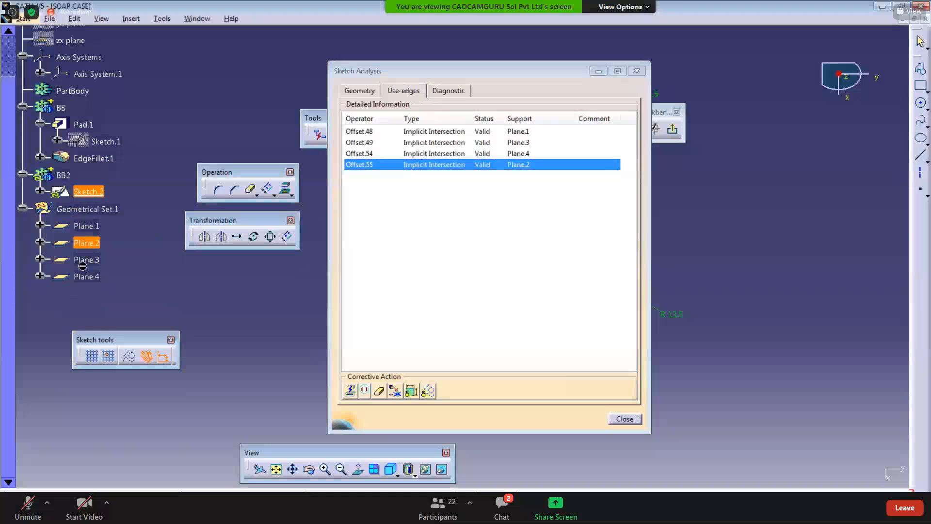
left_click_drag(478, 77, 358, 79)
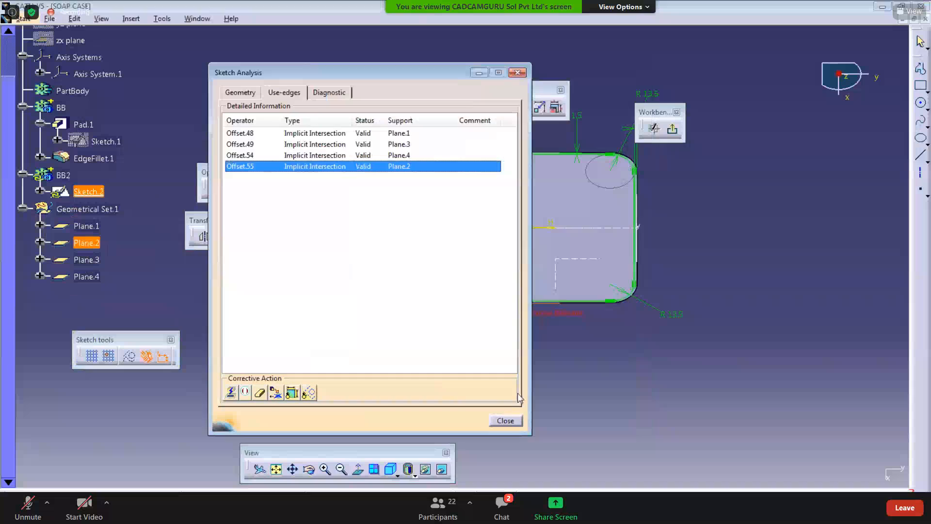
left_click(506, 422)
Step: Exit the sketcher and hide Geometrical Set.1 with its reference planes
scroll(449, 333, "down", 1)
mouse_move(449, 333)
middle_mouse_down("ctrl")
mouse_move(431, 372)
mouse_move(382, 399)
middle_mouse_up("ctrl")
left_click(672, 134)
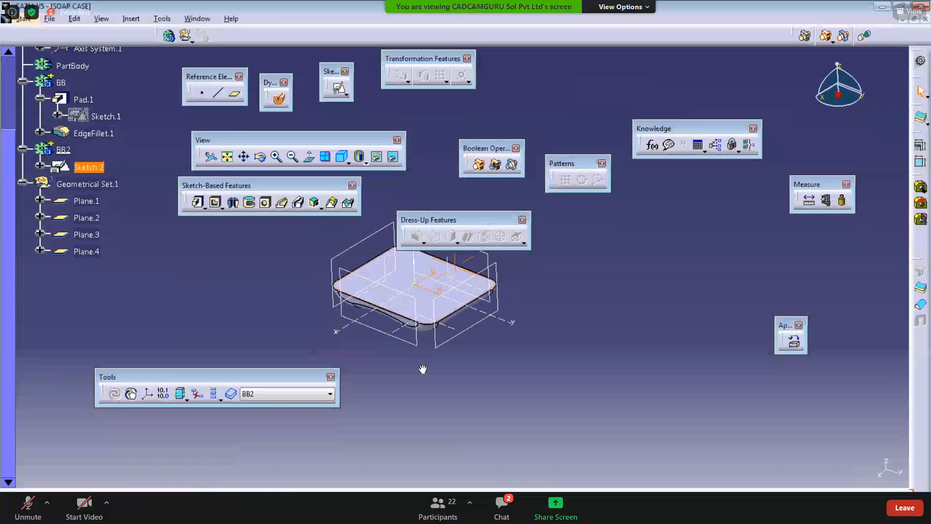
right_click(102, 184)
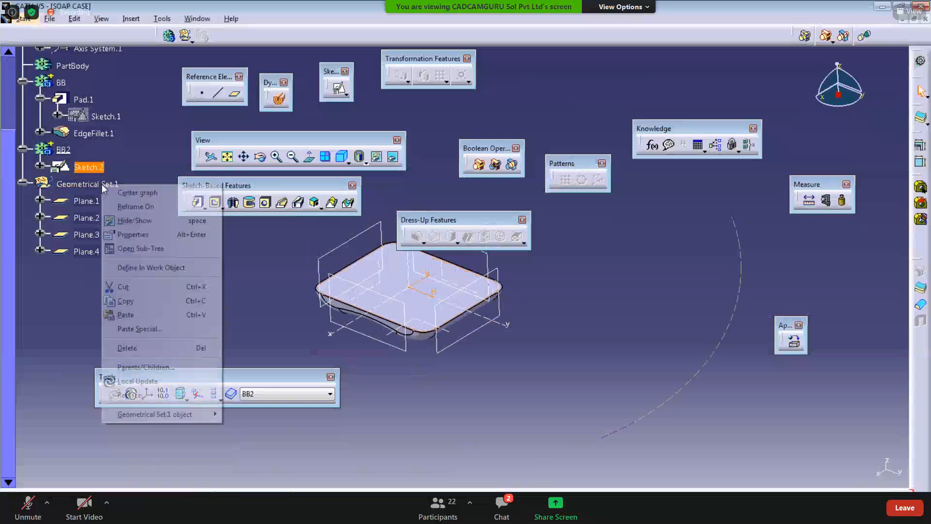
left_click(114, 221)
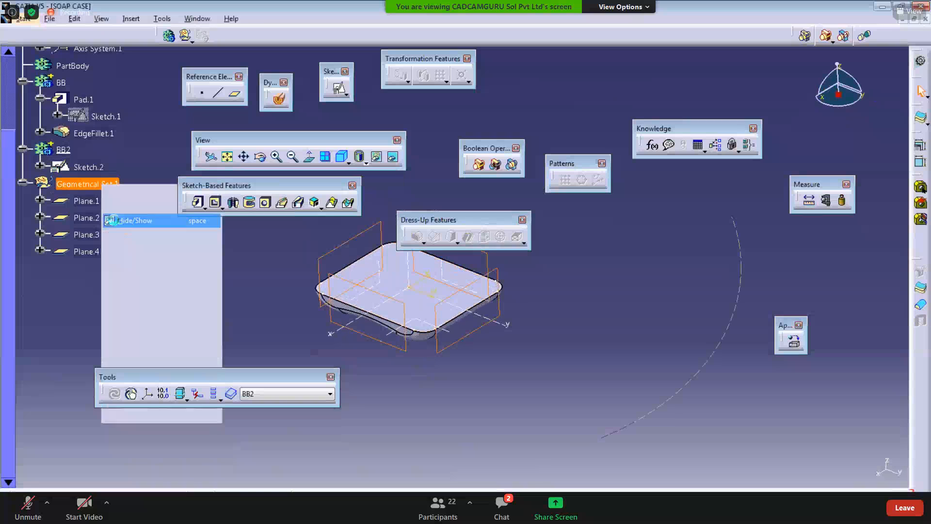
left_click(199, 203)
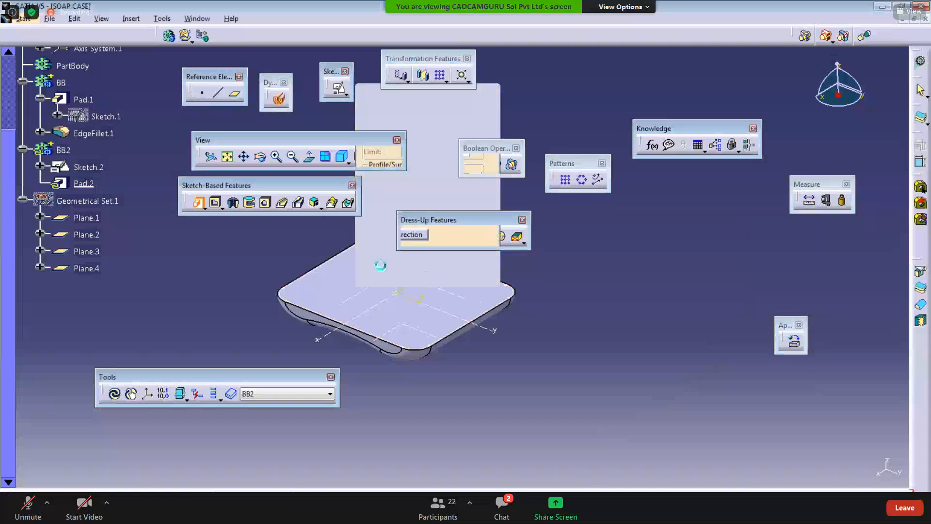
right_click(66, 151)
left_click(102, 238)
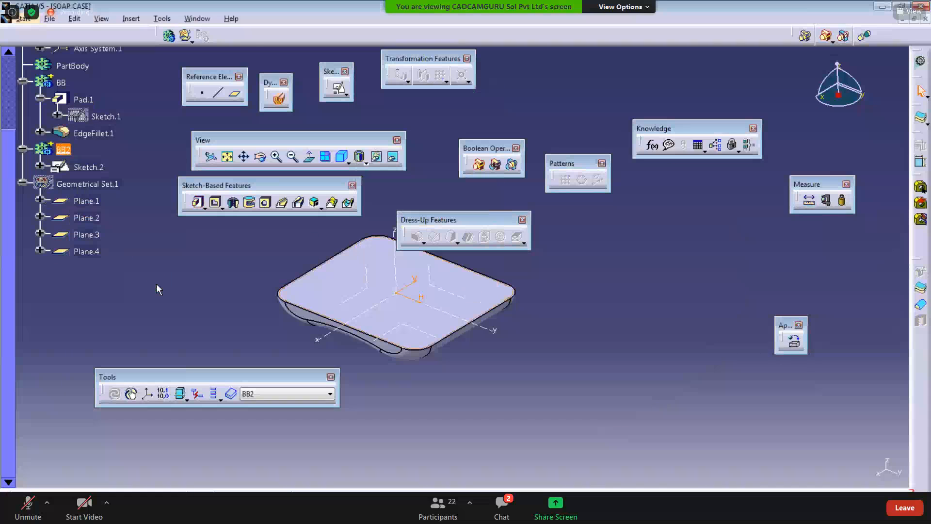
Step: Pad Sketch.2 with a length of 1.5 mm in body BB2
left_click(198, 202)
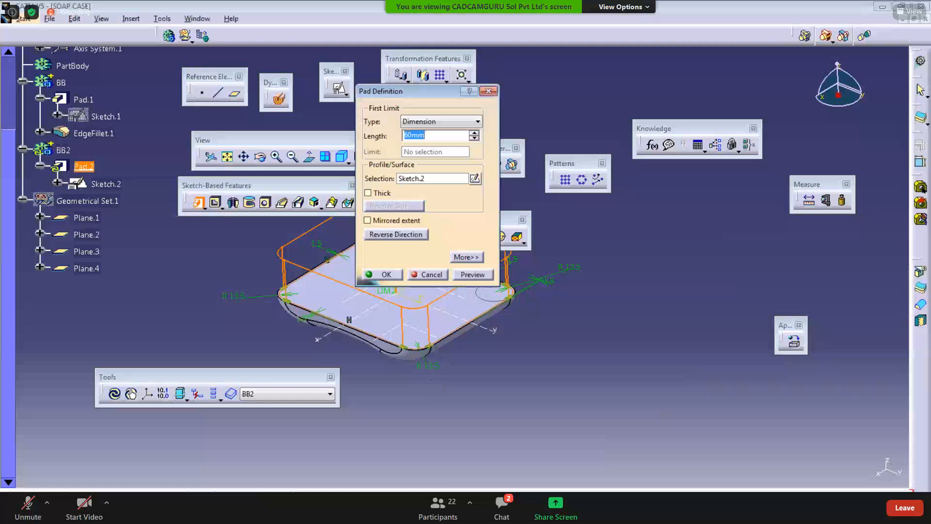
key("alt+Tab")
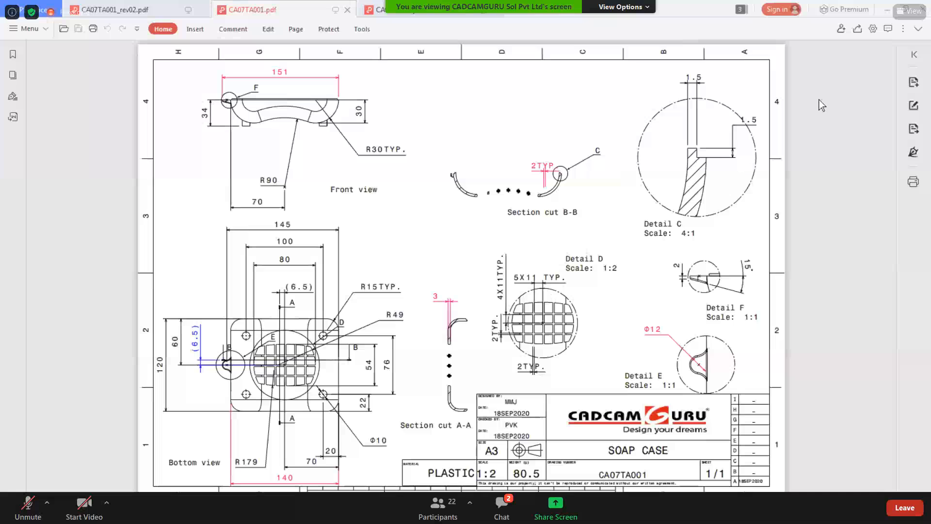
key("alt+Tab")
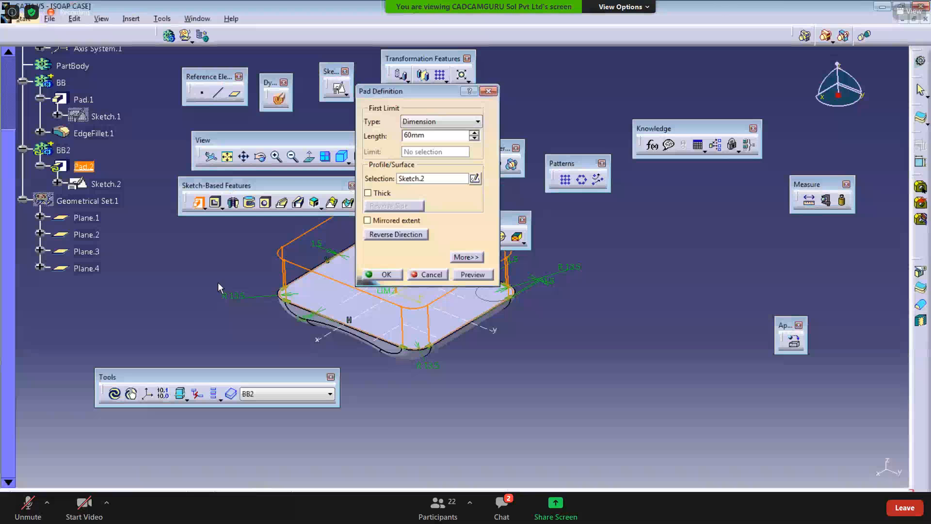
middle_click_drag(218, 286, 198, 254)
left_click_drag(428, 136, 309, 136)
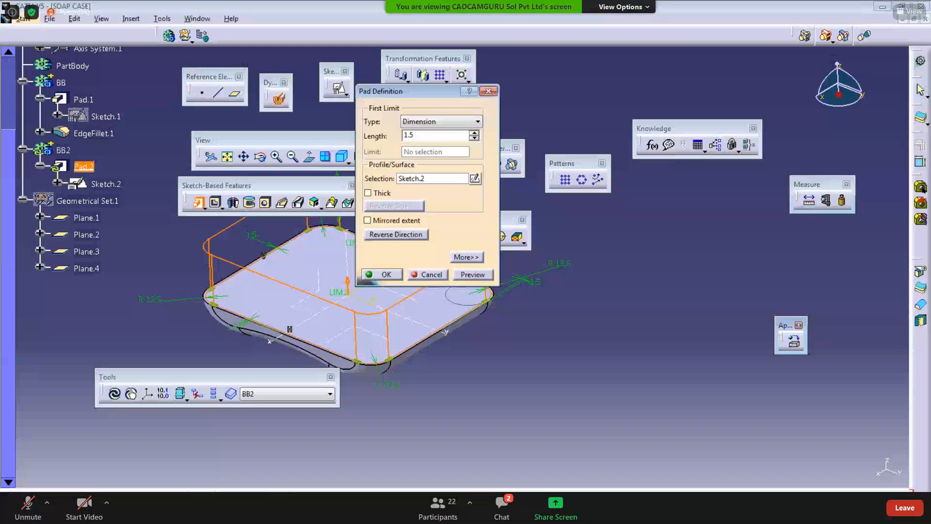
type("1.5")
key("Return")
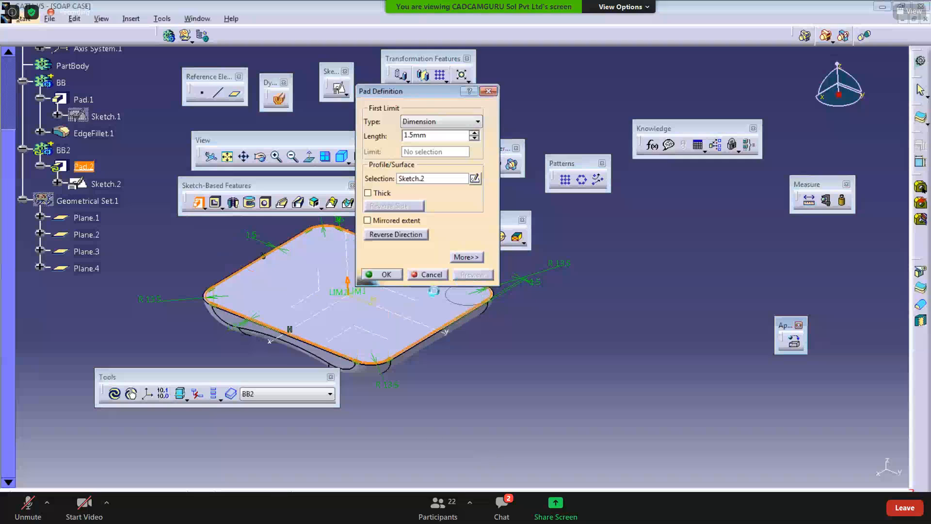
middle_click_drag(273, 336, 287, 297, "ctrl")
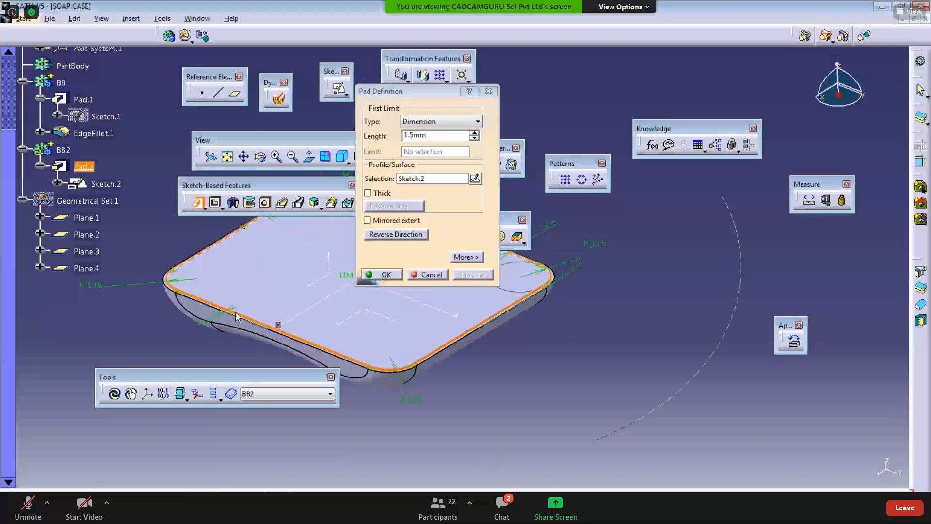
middle_click_drag(236, 317, 416, 199, "ctrl")
middle_click_drag(313, 308, 784, 316)
middle_click_drag(315, 339, 291, 322, "ctrl")
left_click(377, 276)
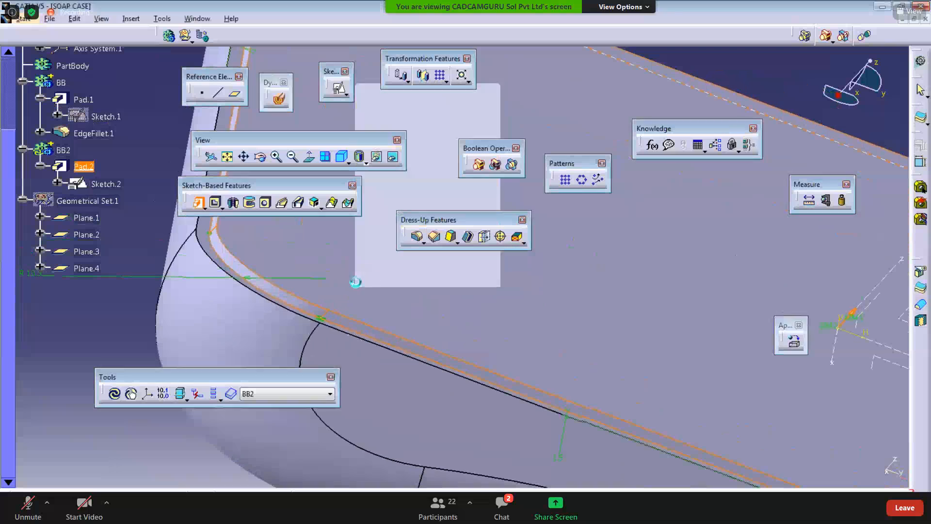
Step: Define body BB2 as the in-work object
middle_click_drag(356, 291, 340, 388, "ctrl")
left_click(264, 317)
scroll(238, 315, "up", 3)
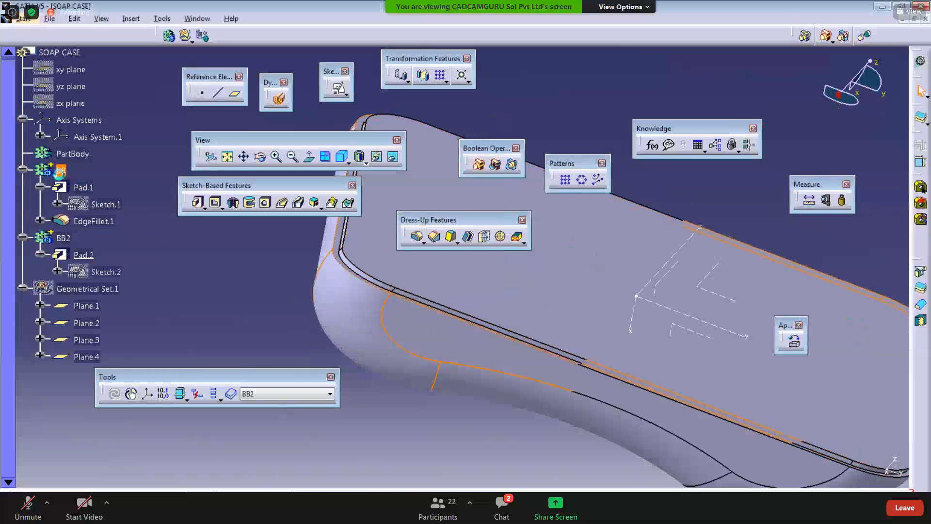
right_click(83, 254)
left_click(78, 255)
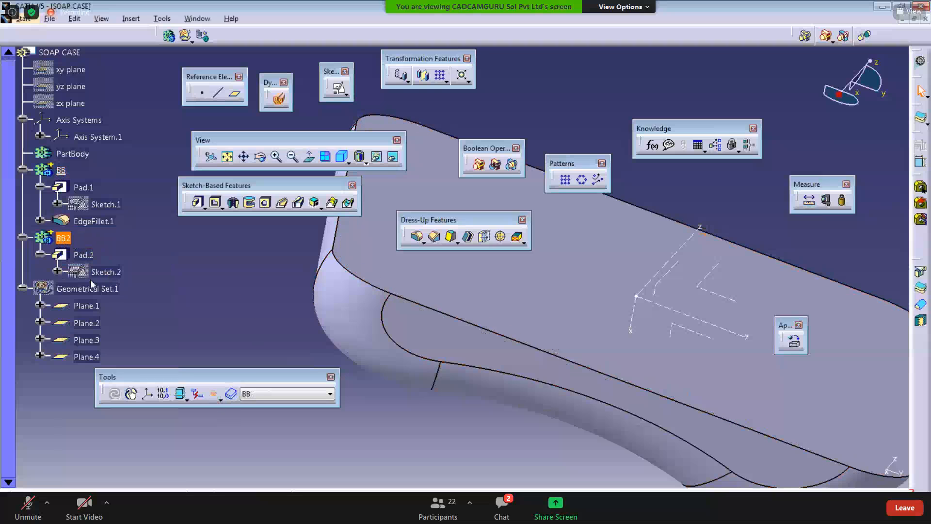
right_click(63, 238)
left_click(97, 322)
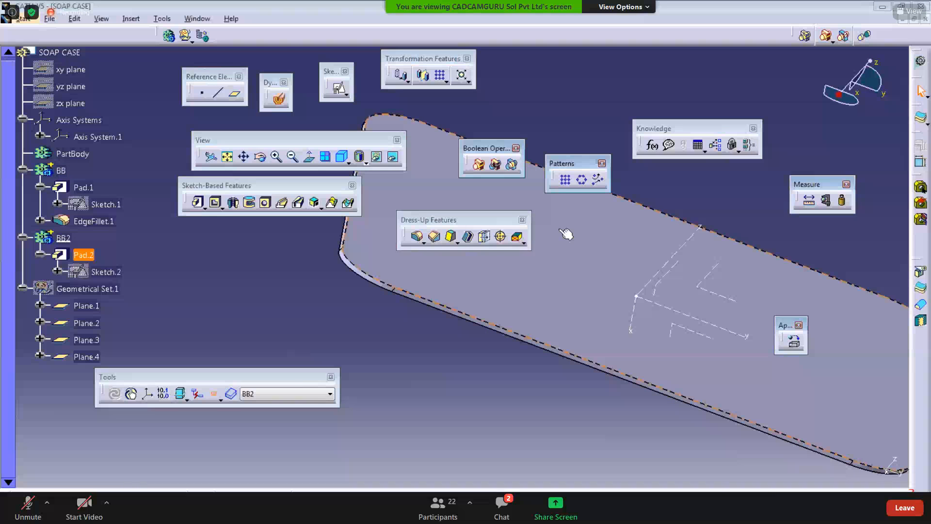
Step: Tear off the Boolean Operations toolbar and its Add sub-toolbar, and rearrange the toolbars
left_click_drag(794, 34, 186, 256)
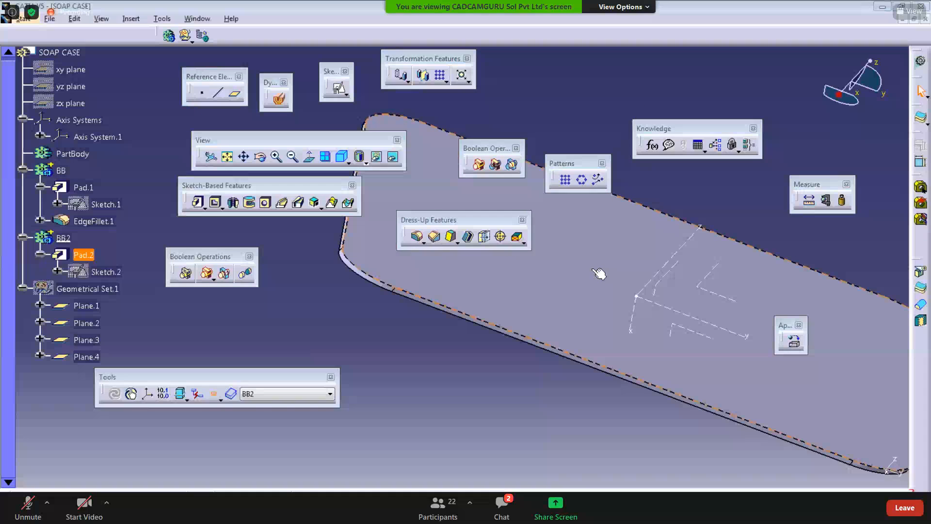
left_click(219, 280)
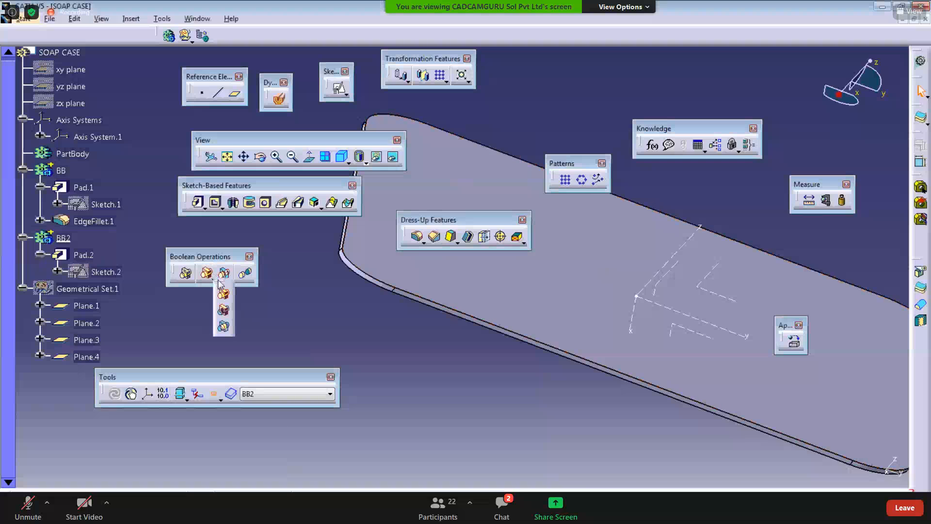
left_click_drag(218, 283, 287, 302)
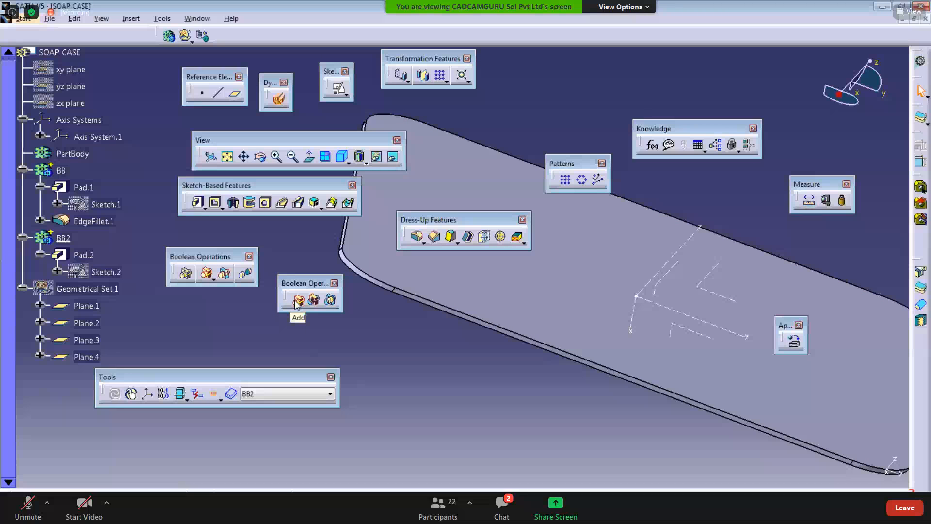
left_click_drag(461, 216, 572, 96)
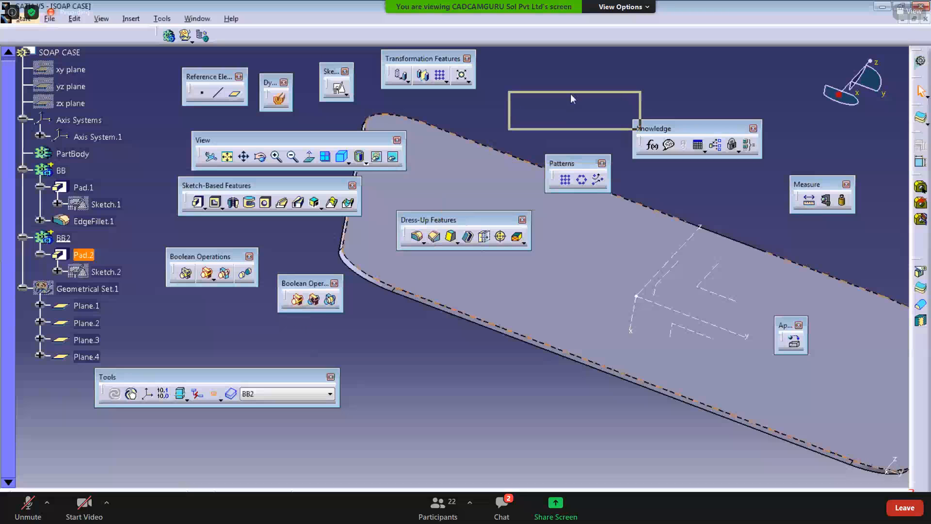
left_click_drag(309, 139, 262, 80)
left_click_drag(240, 186, 187, 91)
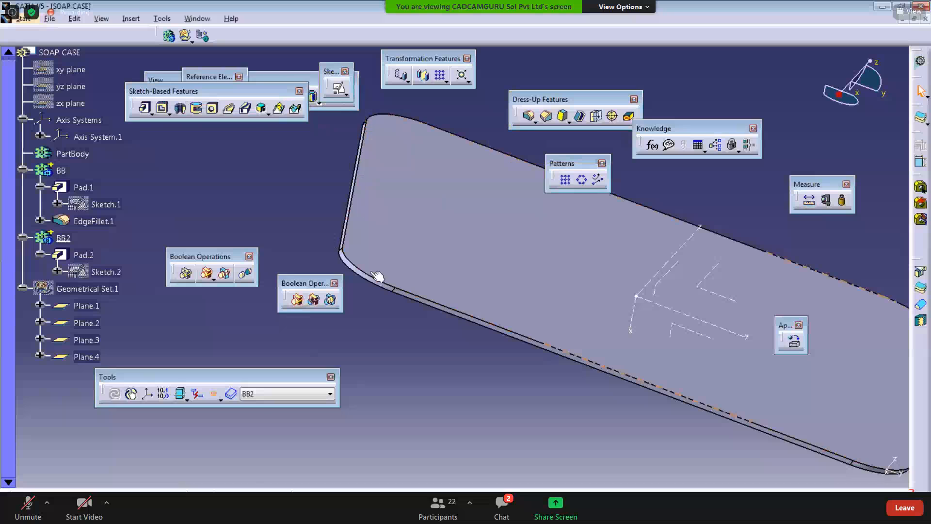
middle_click_drag(377, 275, 411, 347, "ctrl")
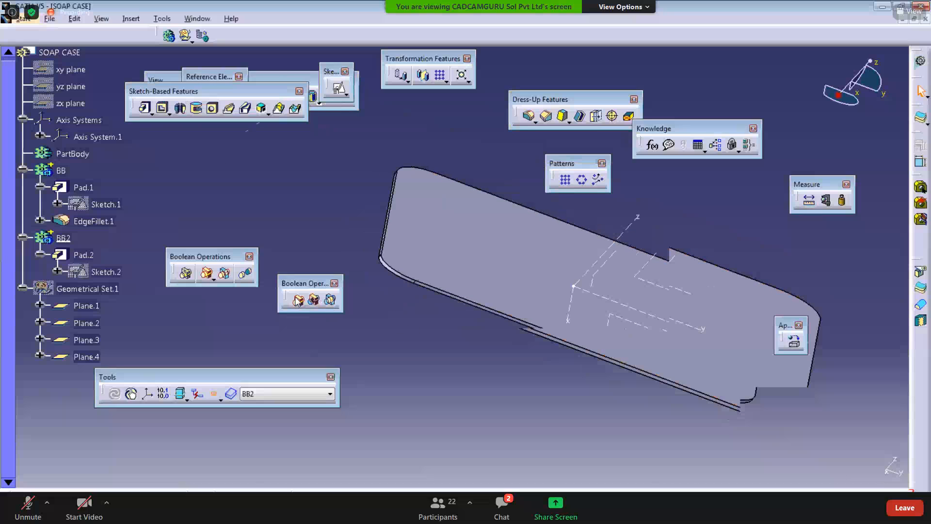
Step: Add body BB2 to body BB with the Add Boolean operation
left_click(298, 299)
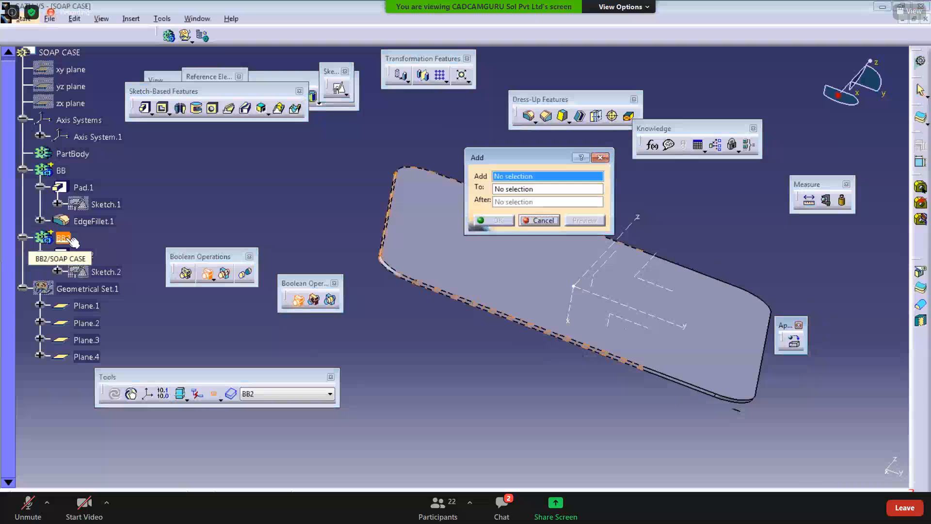
left_click_drag(488, 157, 381, 145)
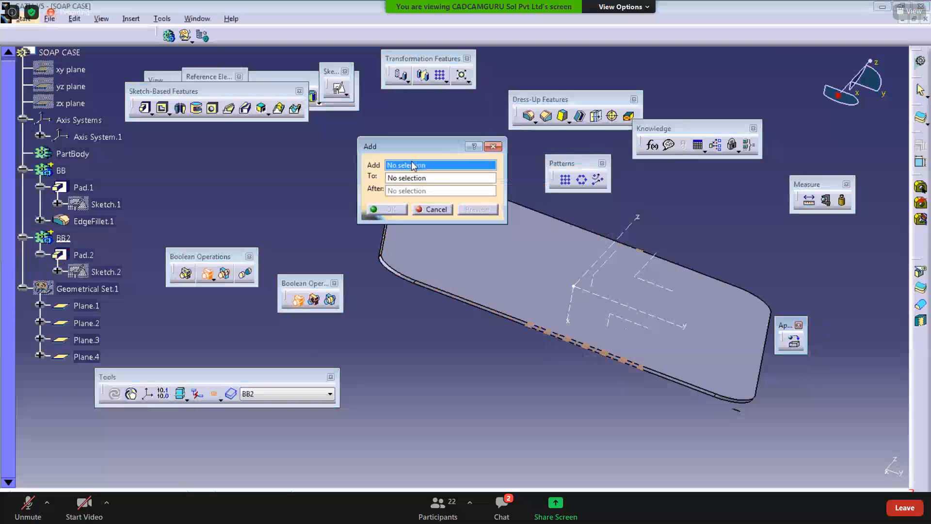
left_click(64, 238)
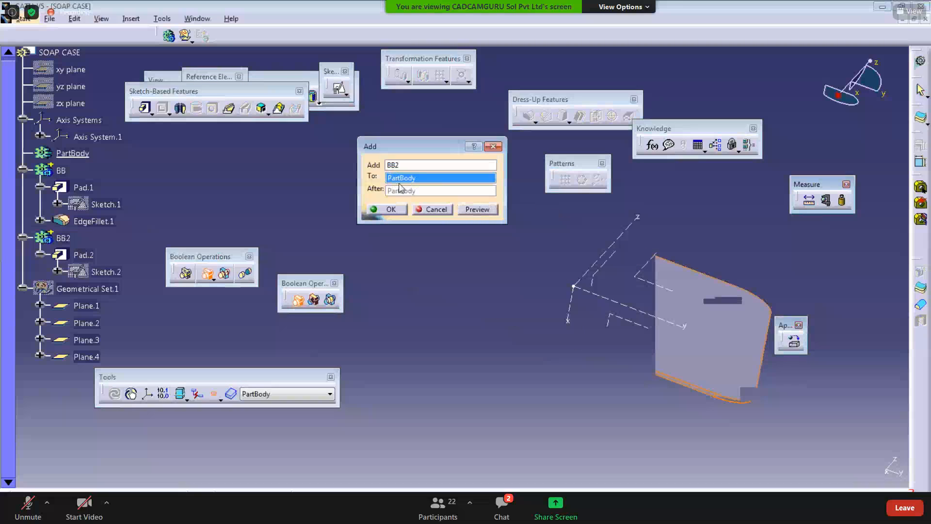
left_click(72, 173)
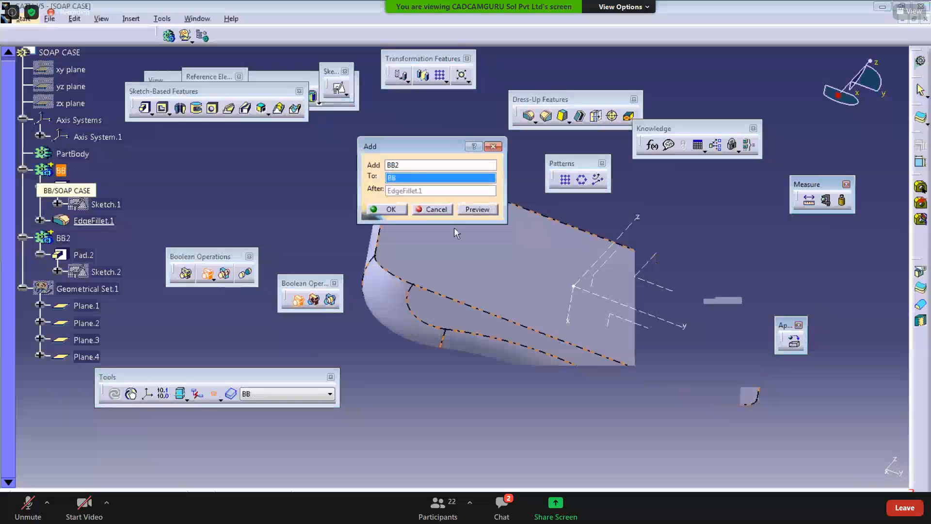
left_click(385, 212)
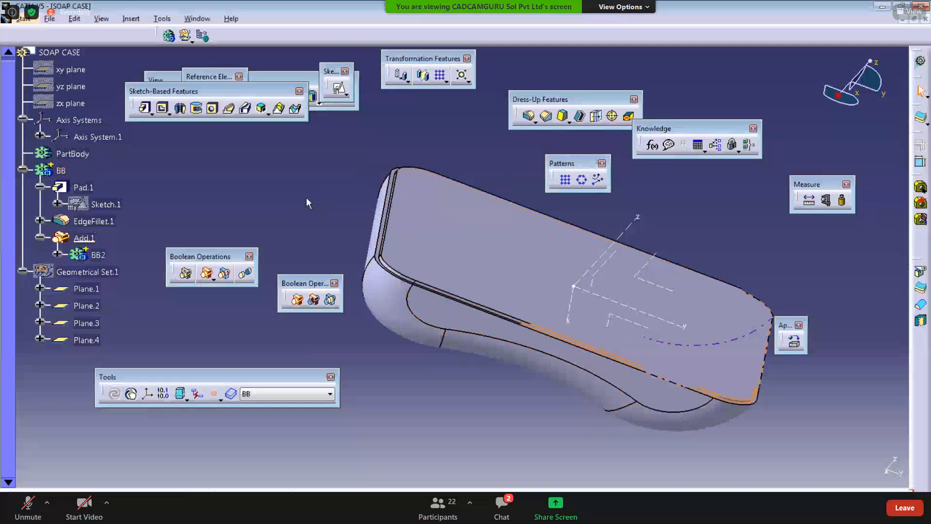
Step: Delete the Add feature just created
middle_click_drag(388, 220, 400, 362)
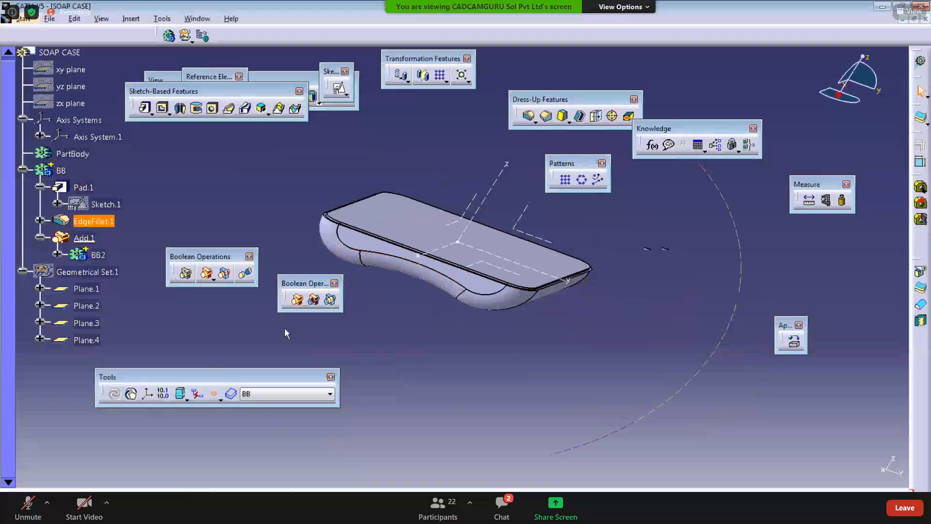
right_click(104, 241)
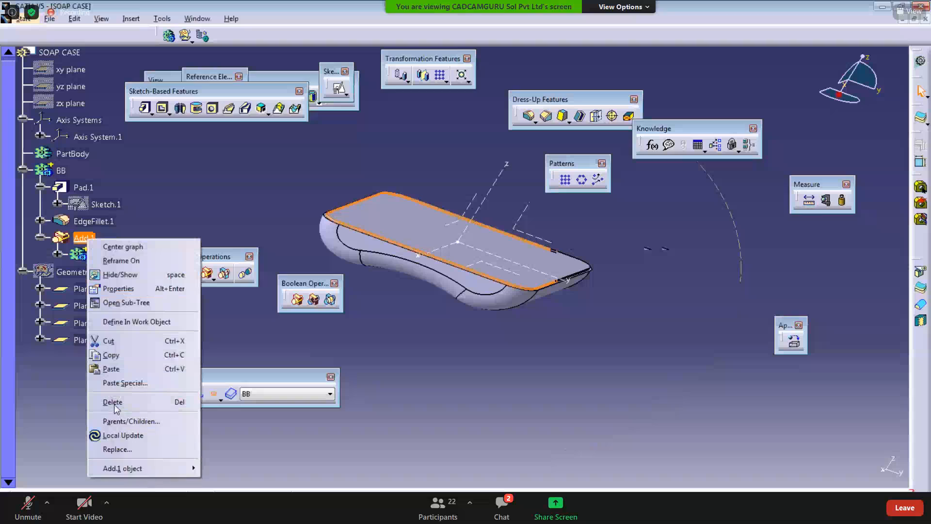
left_click(115, 403)
left_click(310, 280)
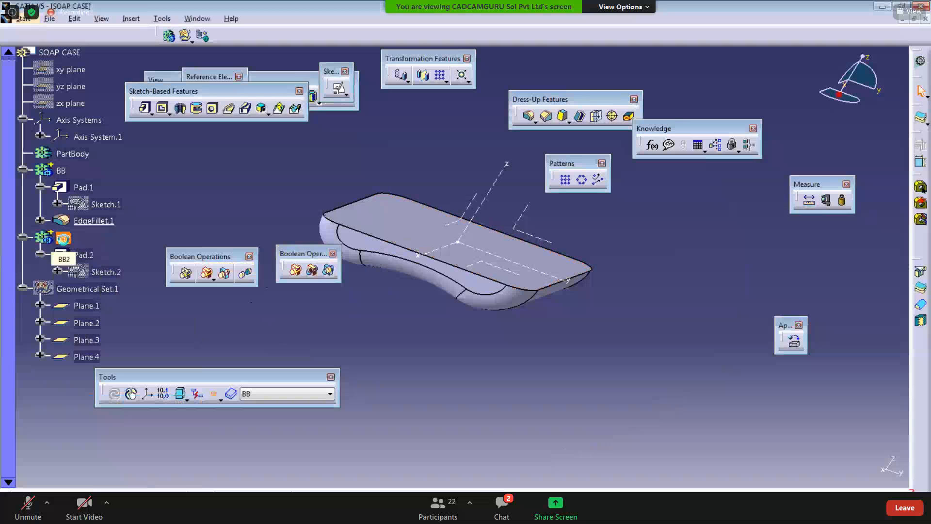
Step: Add body BB2 to body BB using BB2's contextual Add command
right_click(65, 240)
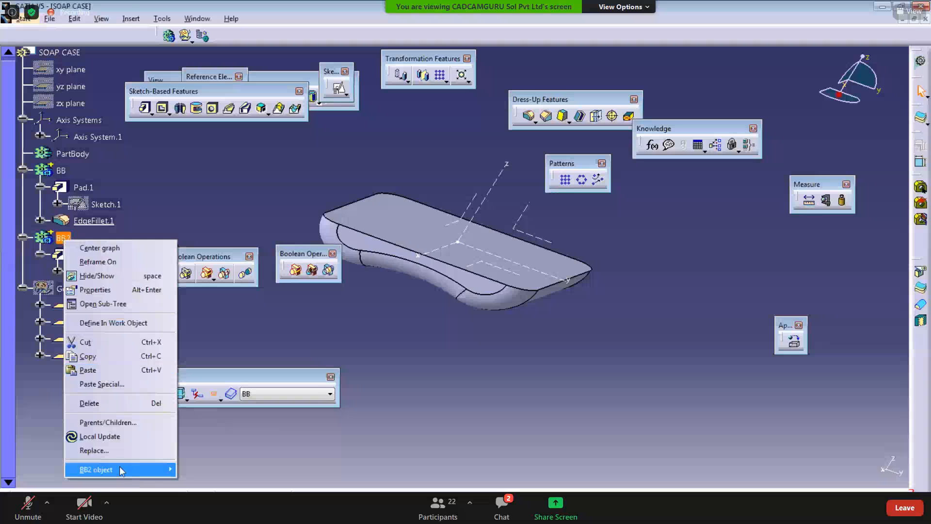
mouse_move(117, 471)
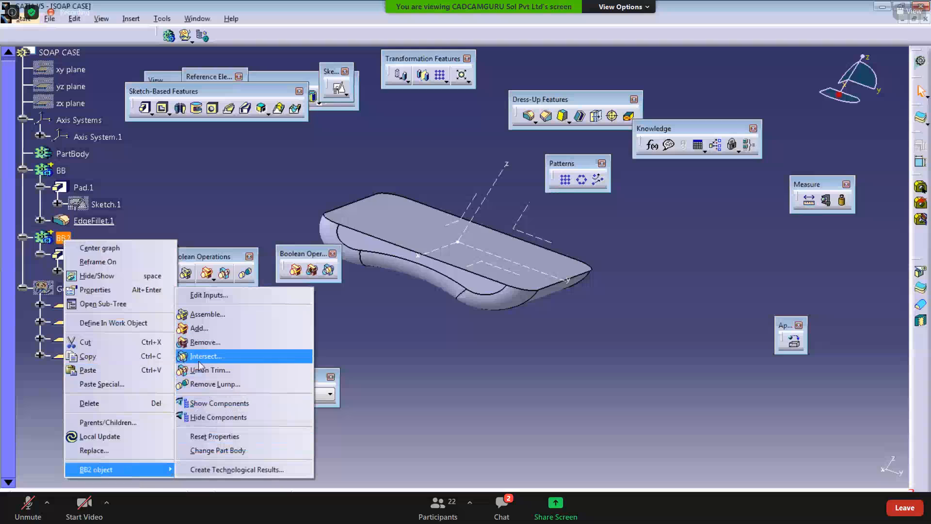
left_click(198, 329)
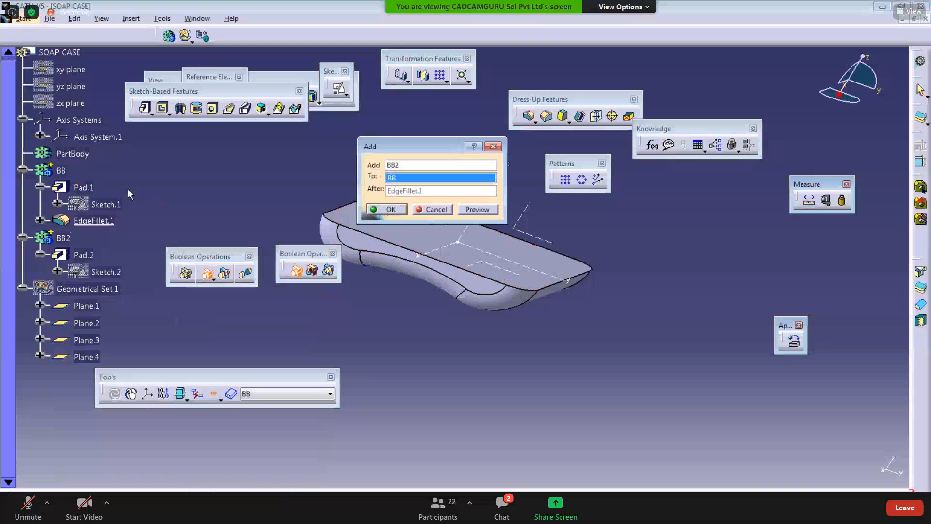
left_click(62, 171)
left_click(385, 207)
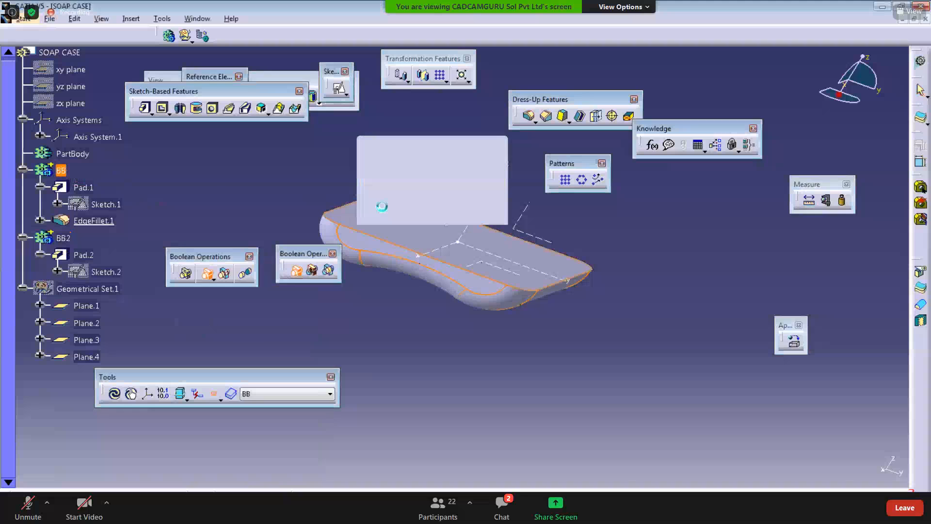
Step: Hide the empty PartBody and clear the selection
left_click(82, 154)
right_click(84, 154)
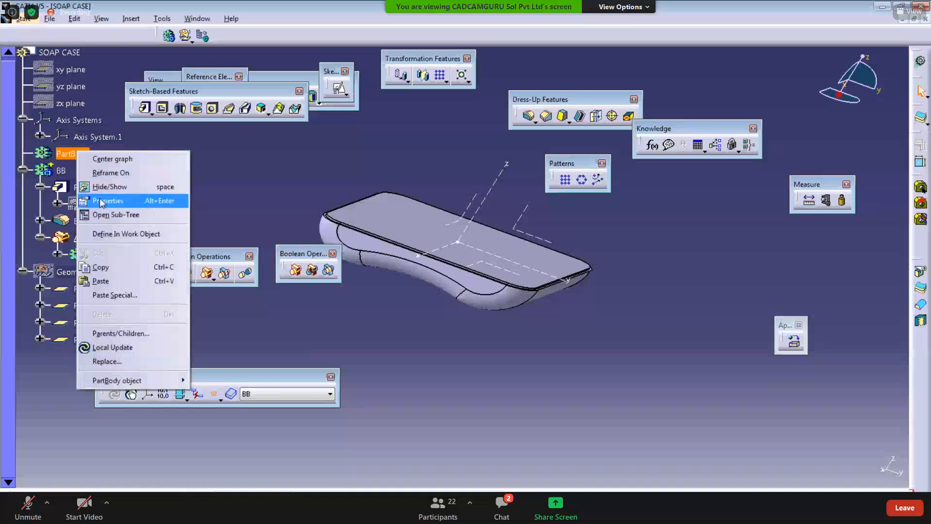
left_click(108, 185)
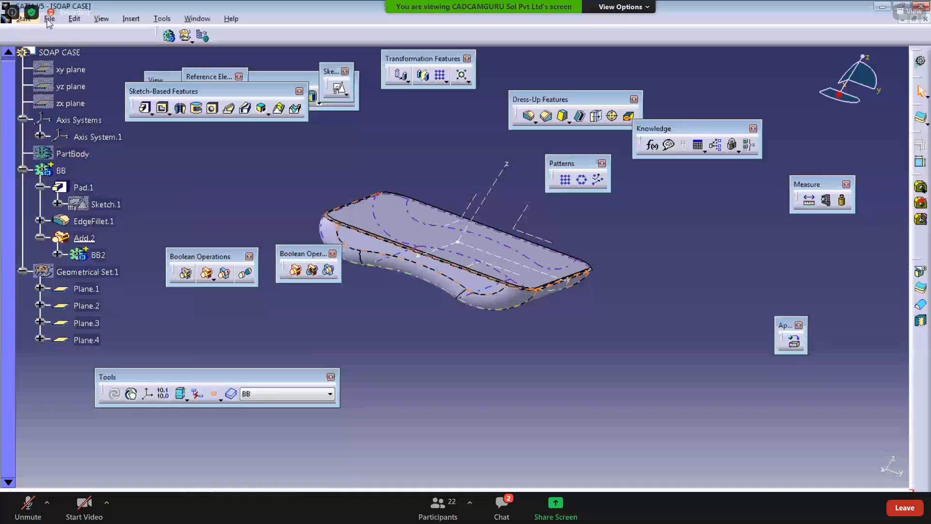
left_click(73, 154)
left_click(204, 179)
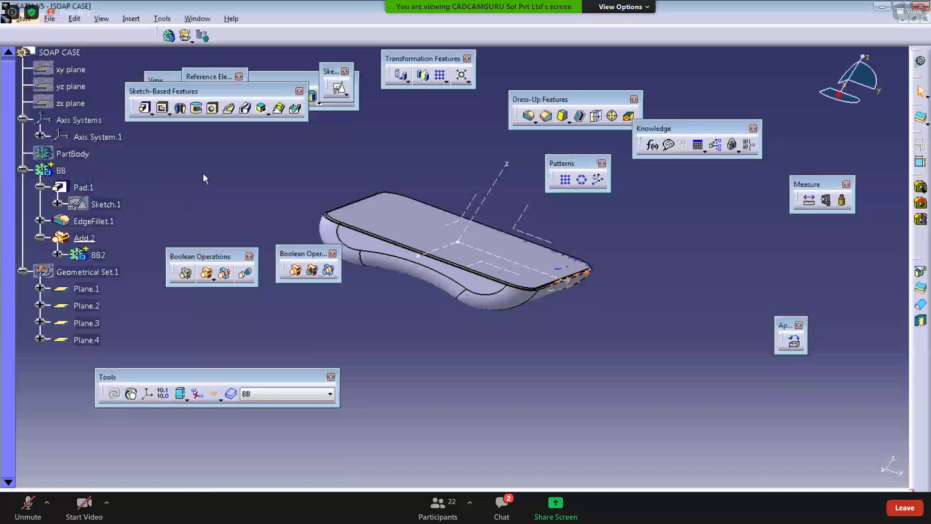
Step: Start saving the part and navigate to the DAY 07 folder under 19DHC06 CATIA ONLINE on drive D:
middle_click_drag(198, 178, 122, 159)
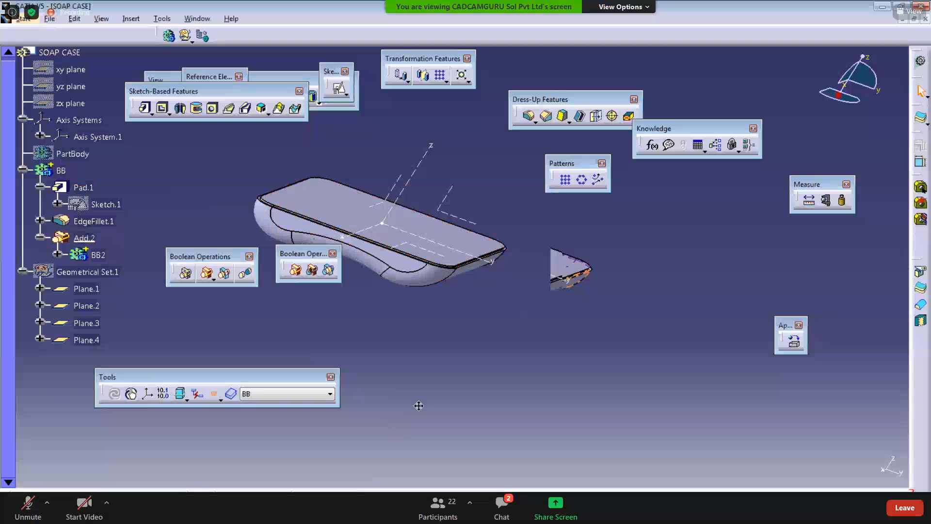
middle_click_drag(419, 406, 433, 410)
left_click(49, 19)
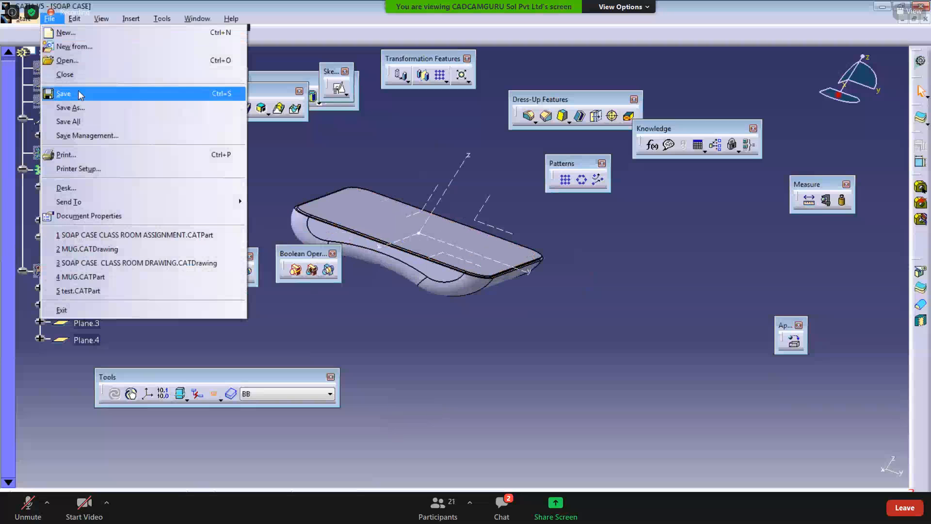
left_click(78, 93)
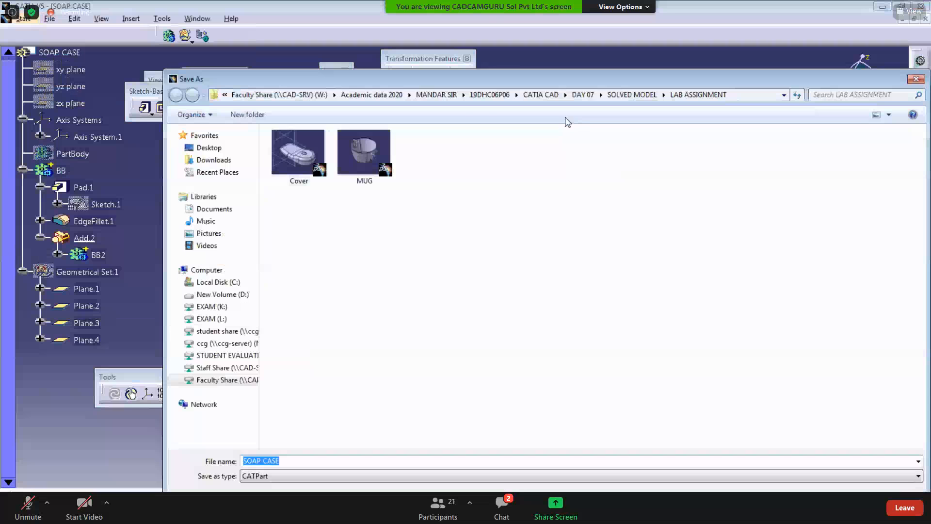
left_click(278, 94)
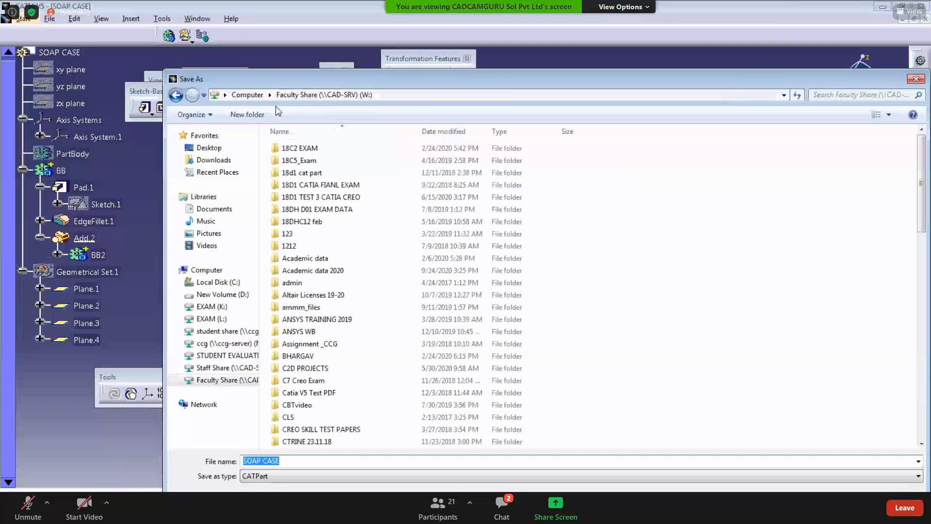
left_click(222, 294)
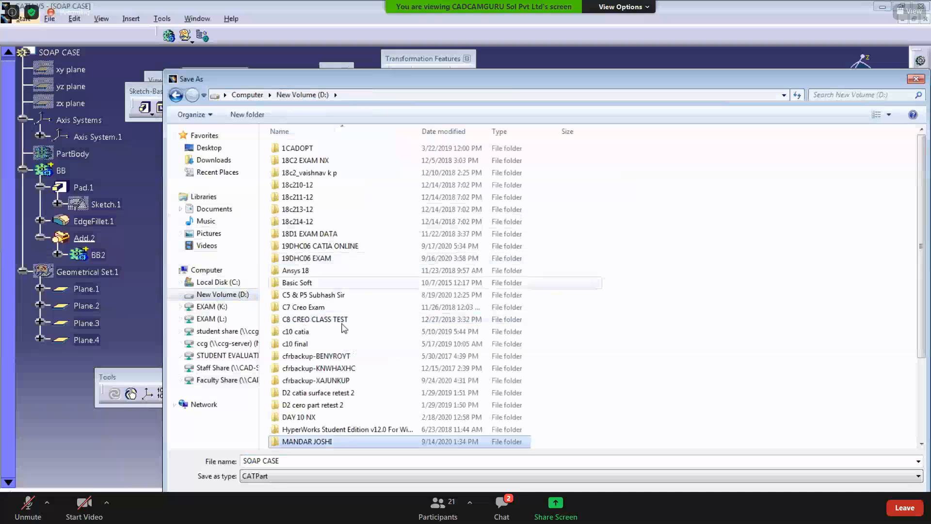
double_click(310, 441)
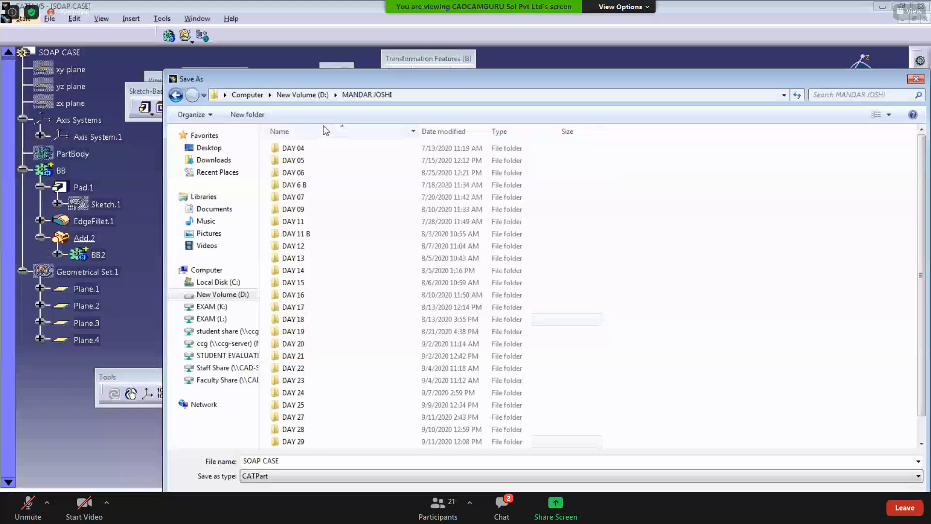
left_click(296, 95)
double_click(316, 246)
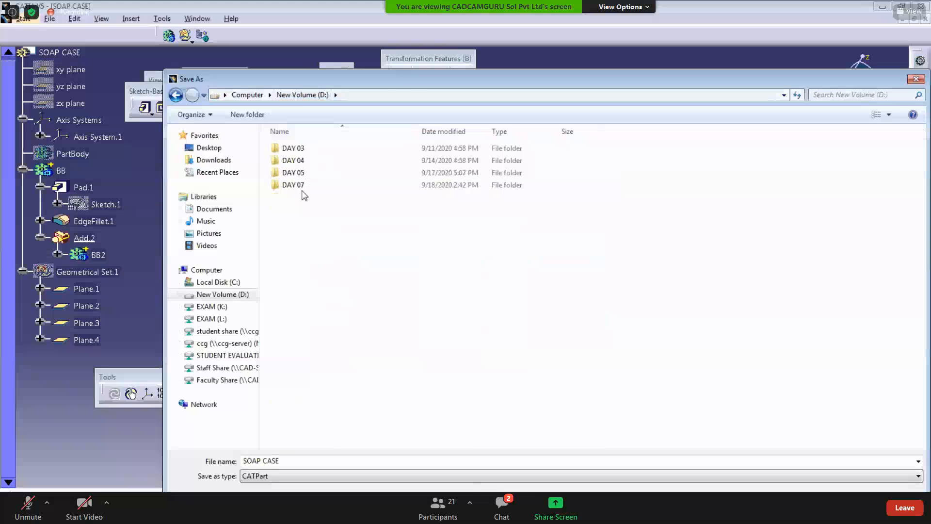
double_click(304, 189)
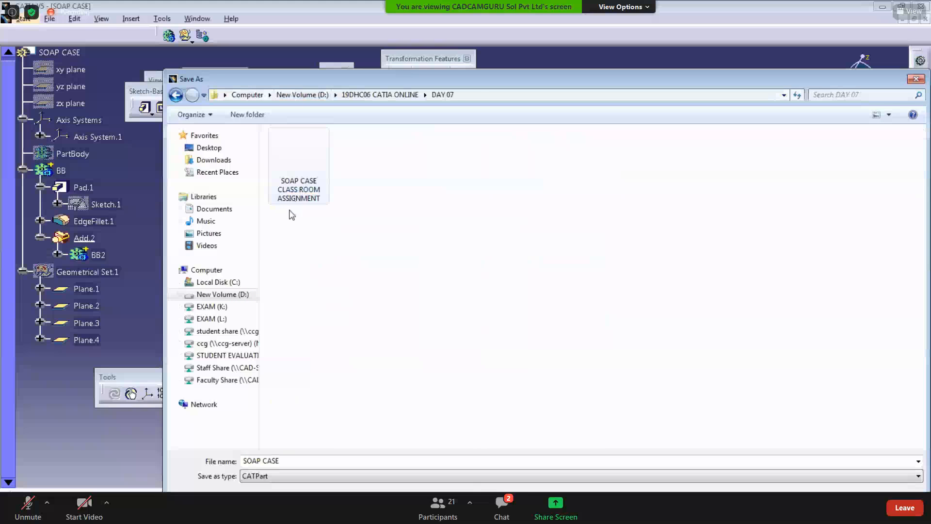
Step: Save the part with the file name SOAP CASE 2
left_click(339, 465)
left_click(337, 466)
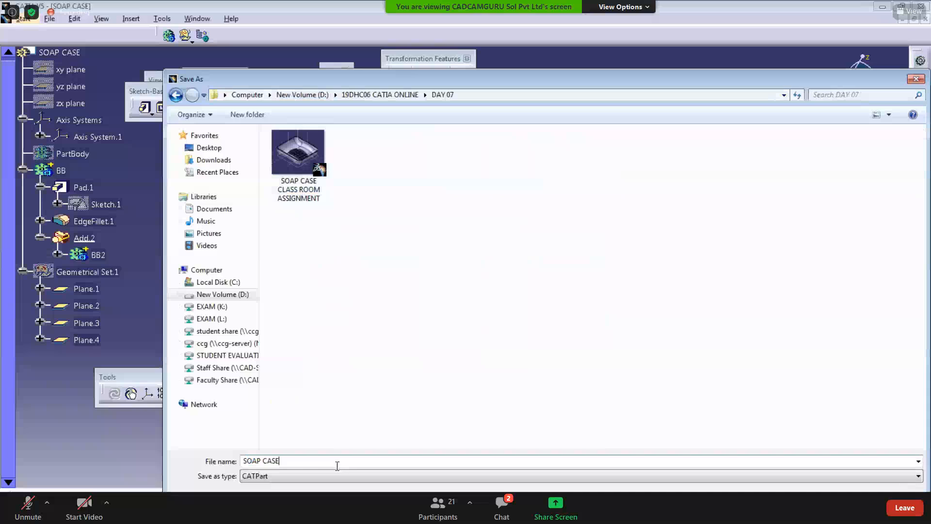
type("2")
key("Return")
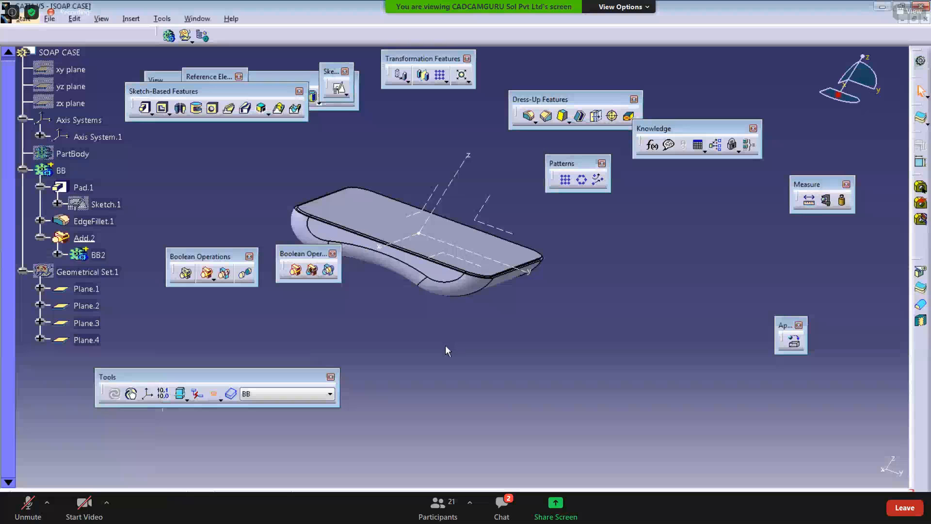
Step: Switch to the SOAP CASE drawing PDF to review its dimensions, then return to the model
middle_click_drag(429, 346, 433, 349)
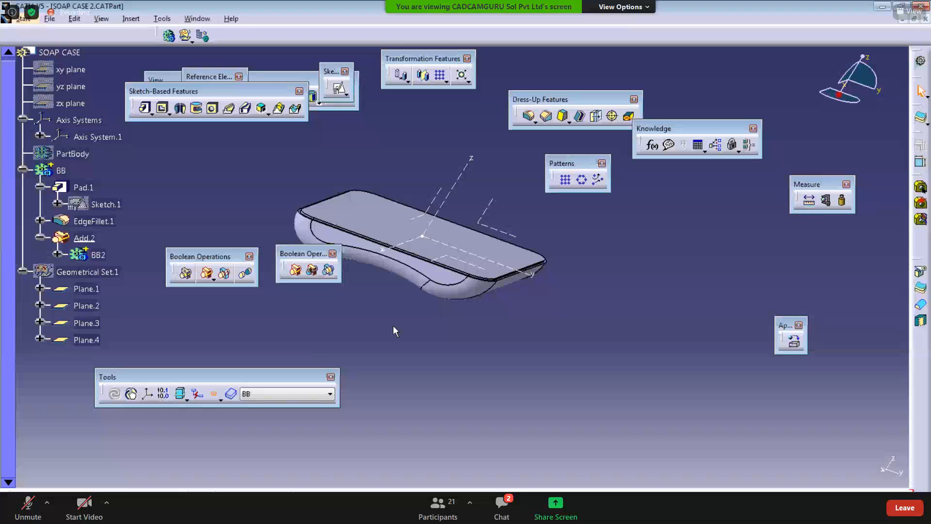
middle_click_drag(394, 332, 379, 283)
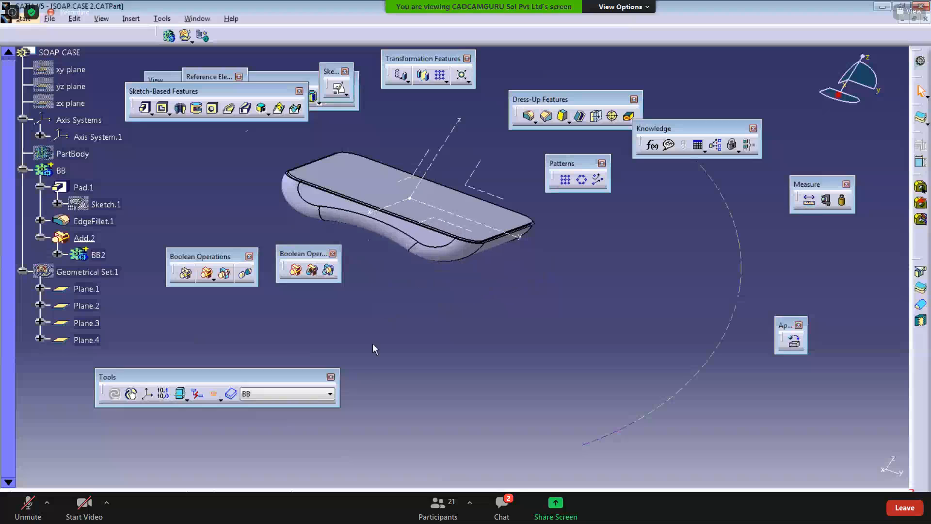
left_click(326, 507)
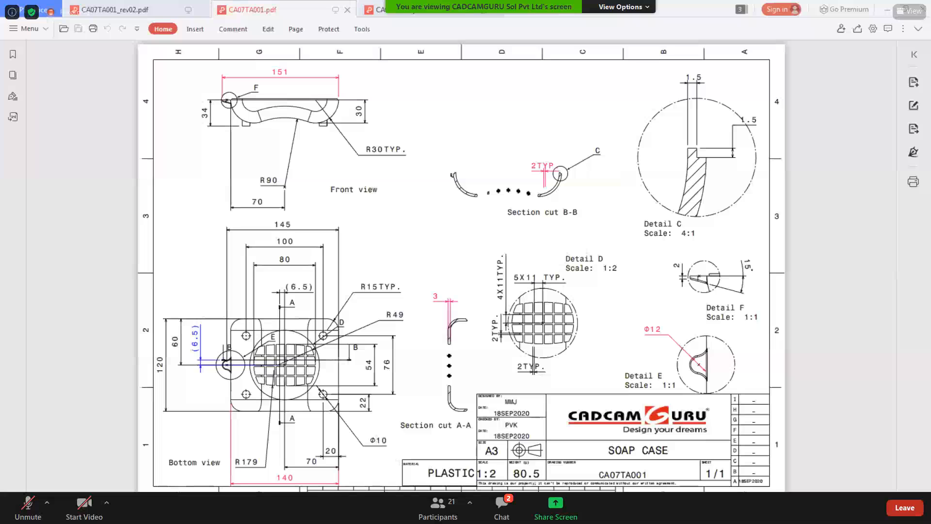
left_click_drag(388, 440, 386, 459)
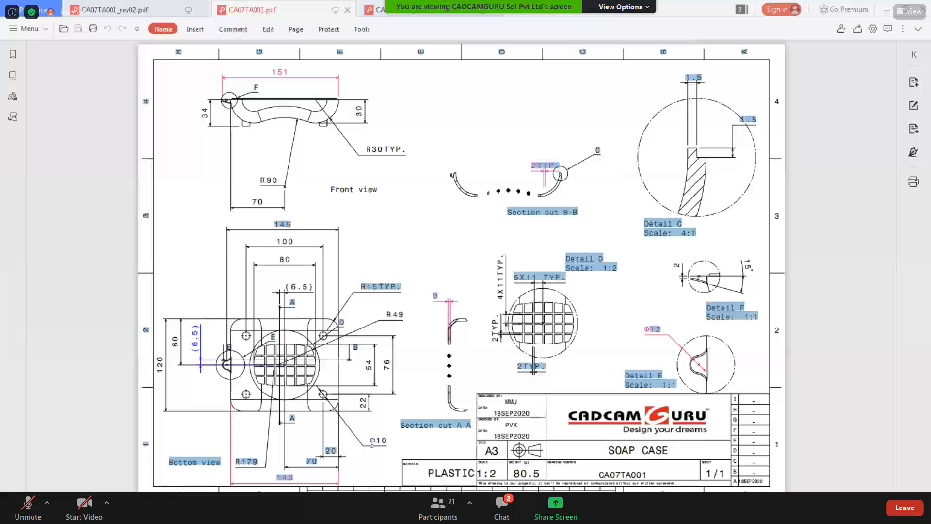
left_click(386, 459)
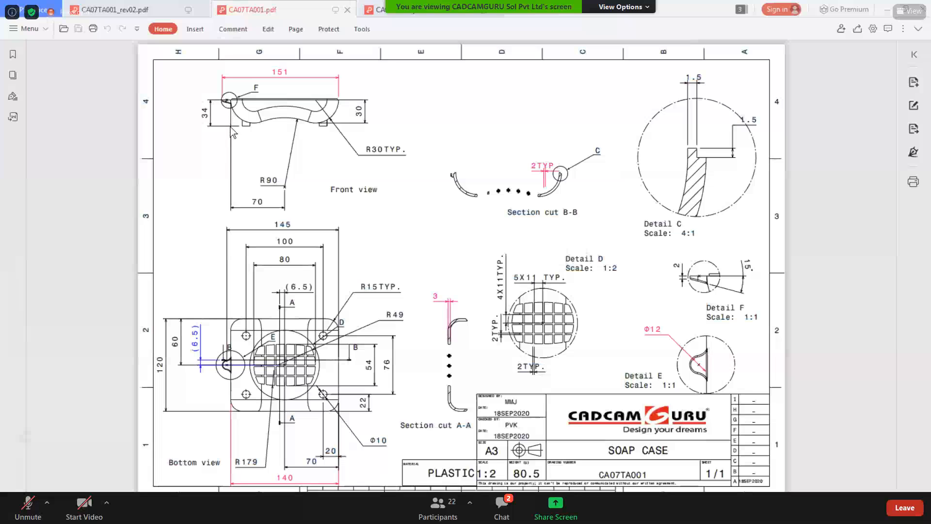
left_click(889, 9)
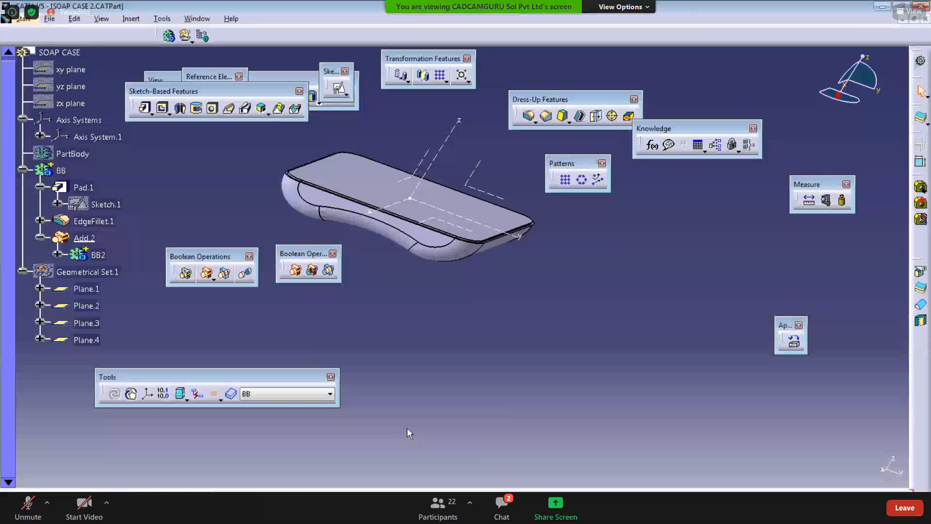
Step: Create an offset plane 34 mm from the axis system's XY plane, reversing the offset direction
middle_click_drag(407, 429, 414, 448)
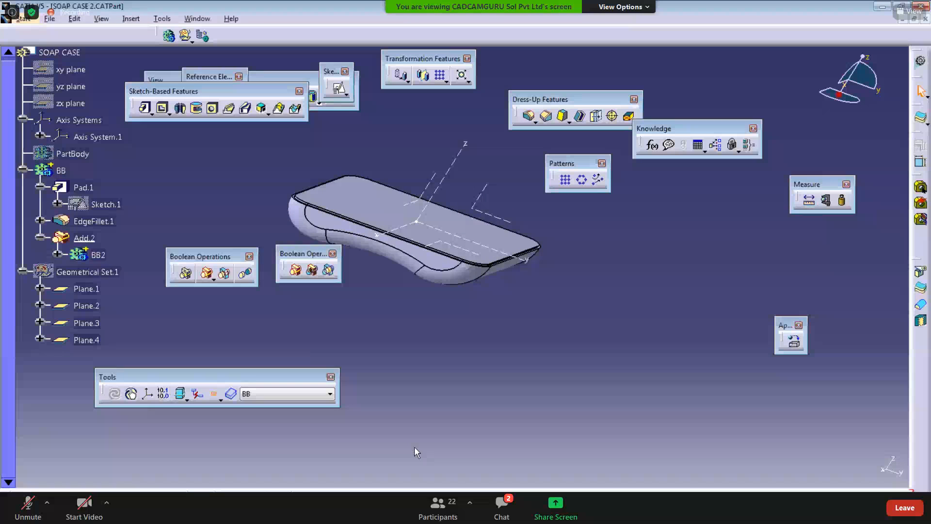
middle_click_drag(442, 317, 390, 359)
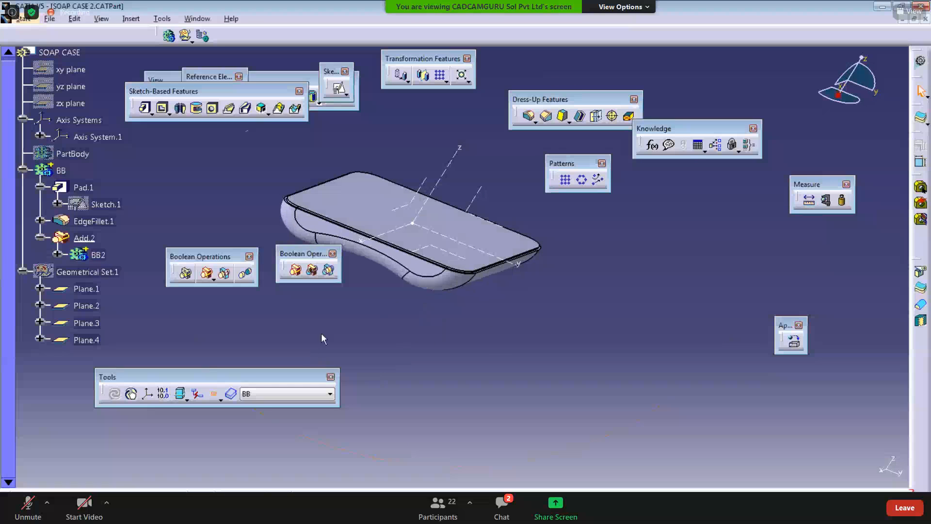
mouse_move(196, 206)
middle_mouse_down()
mouse_move(203, 193)
mouse_move(195, 206)
middle_mouse_up()
left_click_drag(173, 90, 171, 114)
left_click(233, 94)
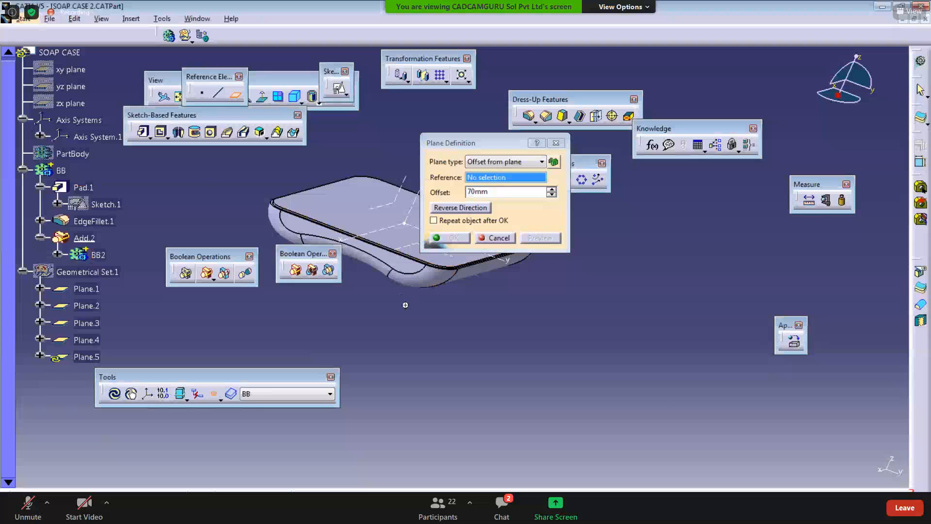
middle_click_drag(398, 271, 335, 291)
left_click(420, 280)
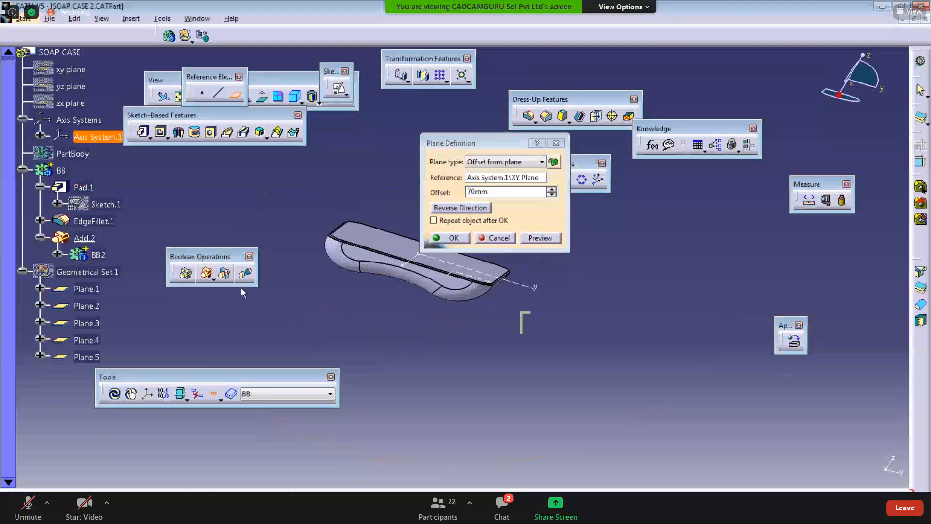
left_click_drag(201, 258, 185, 418)
middle_click_drag(310, 262, 245, 255)
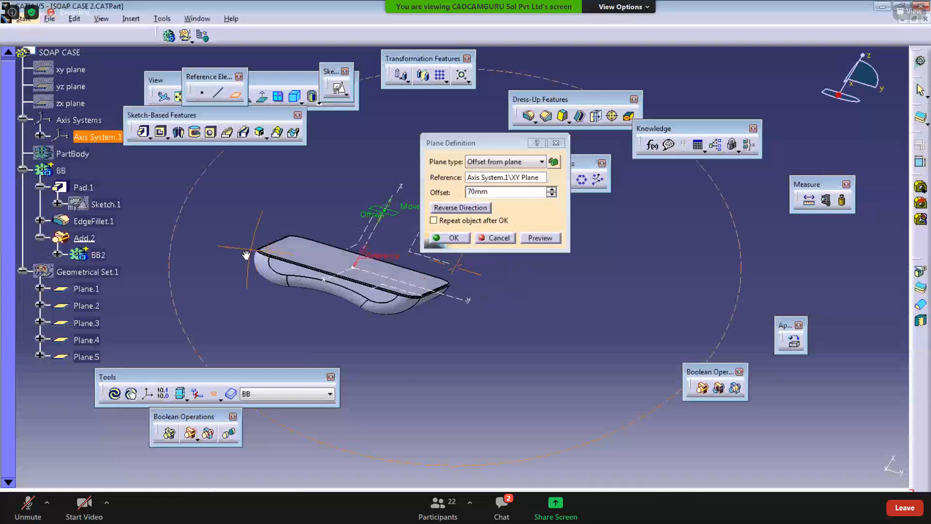
left_click(438, 212)
double_click(498, 191)
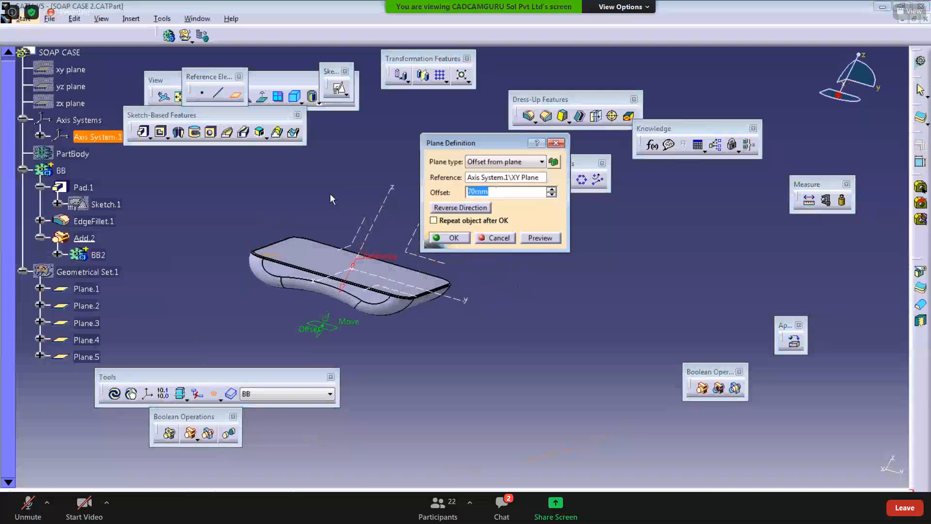
type("34")
key("Return")
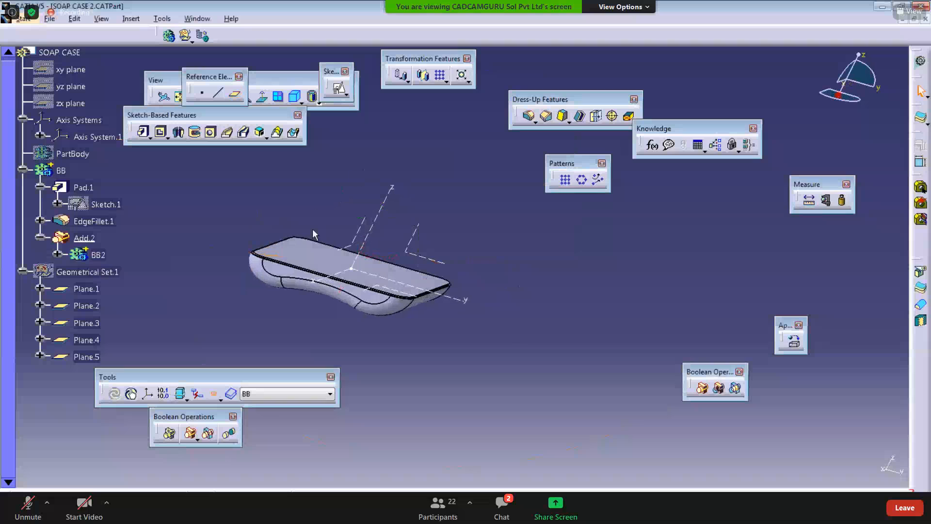
Step: Rename the new plane to 34MM through its properties
left_click(86, 357)
right_click(80, 355)
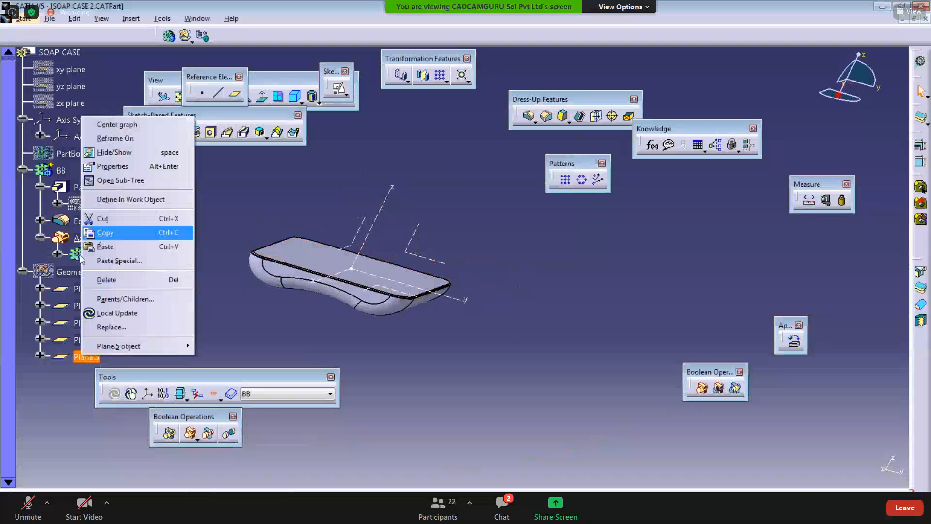
right_click(66, 275)
left_click(90, 307)
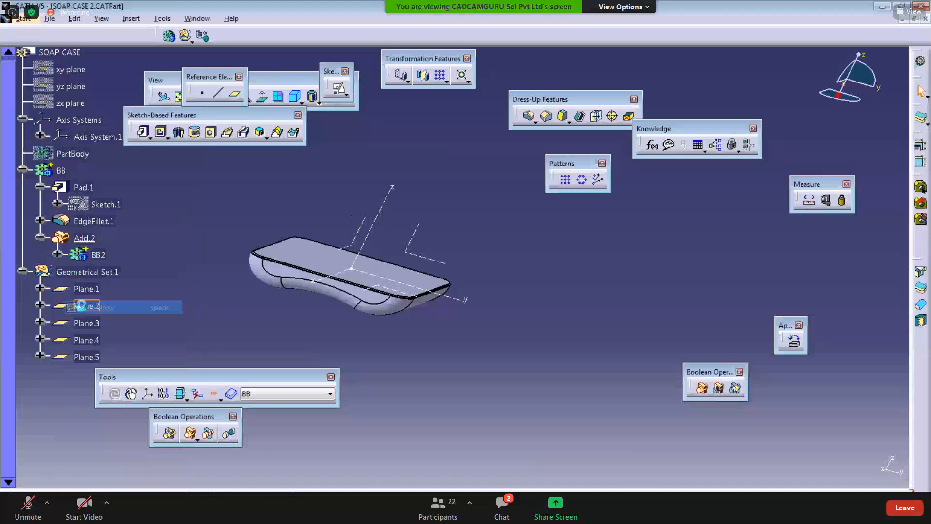
right_click(94, 359)
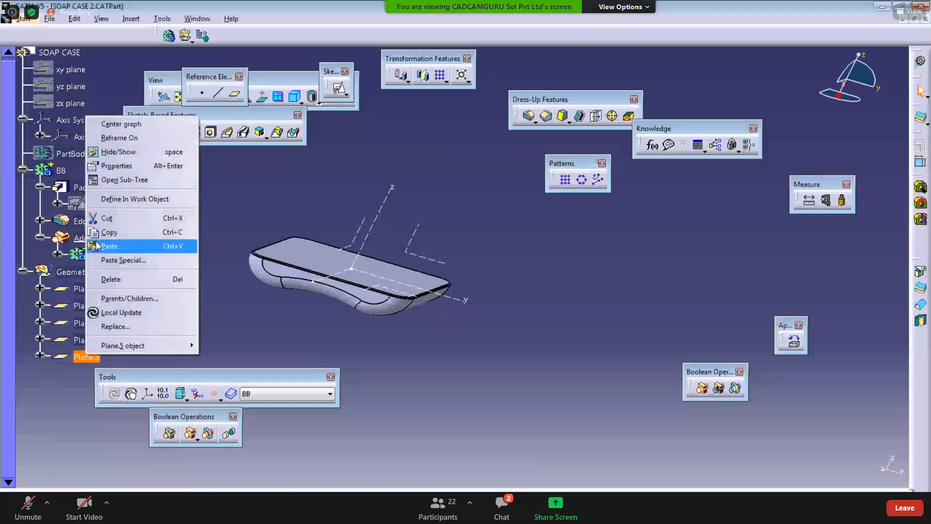
left_click(111, 166)
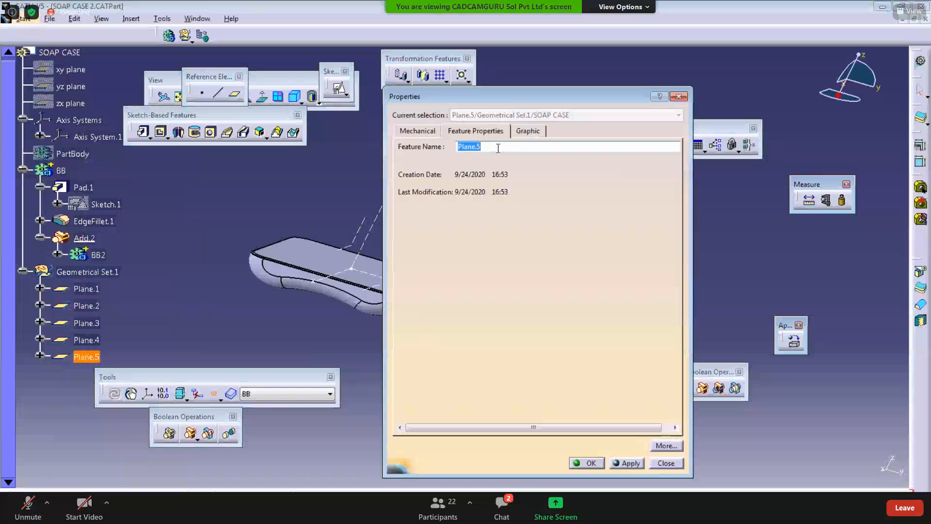
type("34MM")
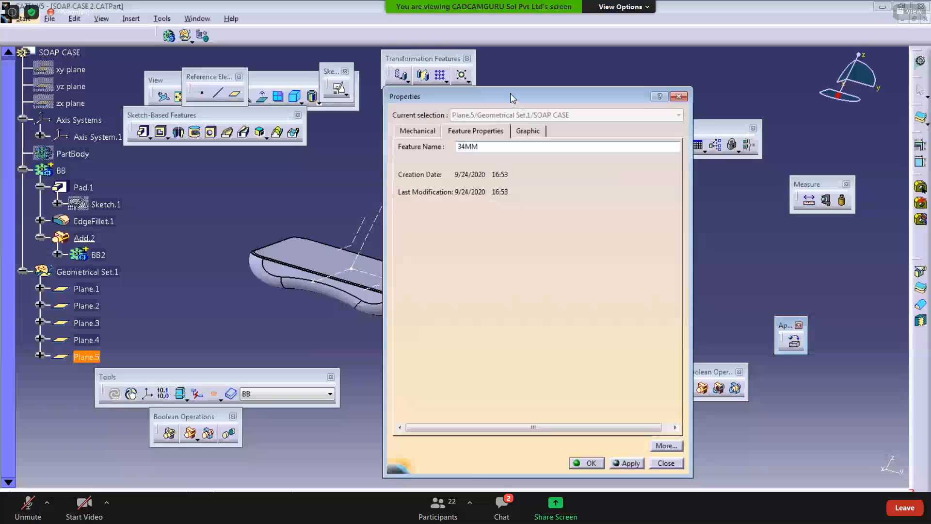
left_click_drag(511, 94, 348, 68)
left_click(425, 437)
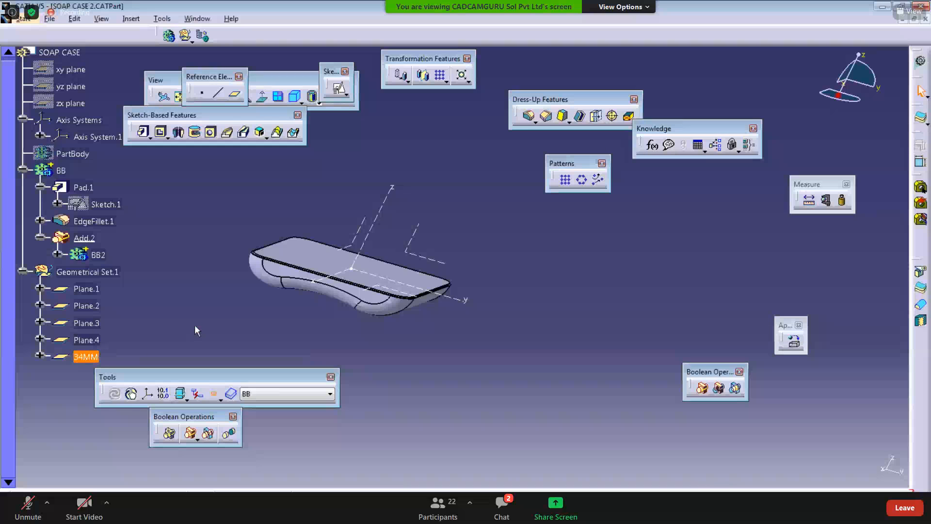
Step: Toggle the Only Current Body display option and select the 34MM plane
left_click(212, 362)
middle_click_drag(212, 362, 231, 350)
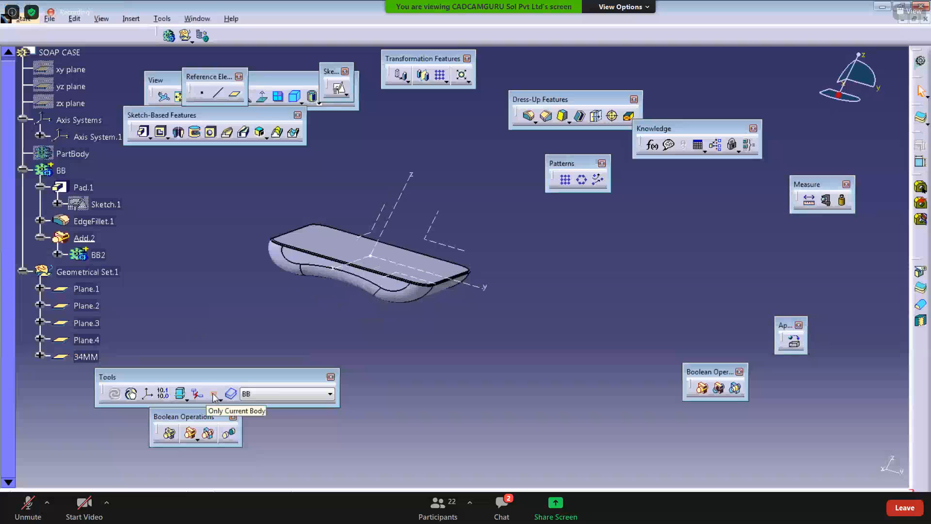
left_click(214, 397)
middle_click_drag(388, 261, 392, 314)
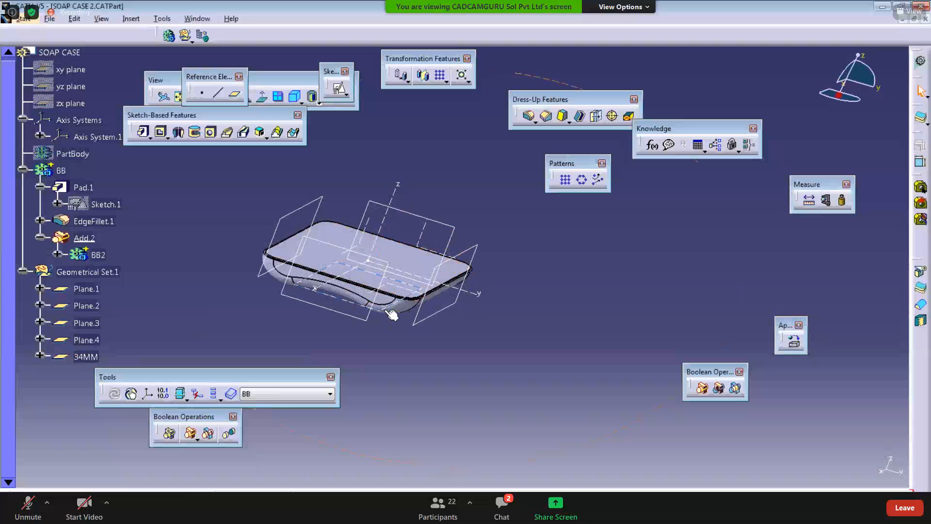
left_click(392, 315)
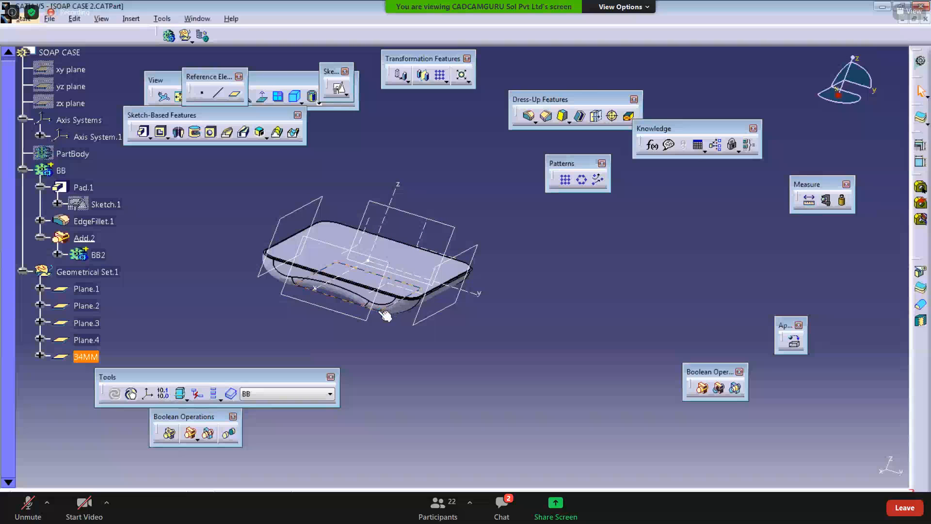
left_click(204, 284)
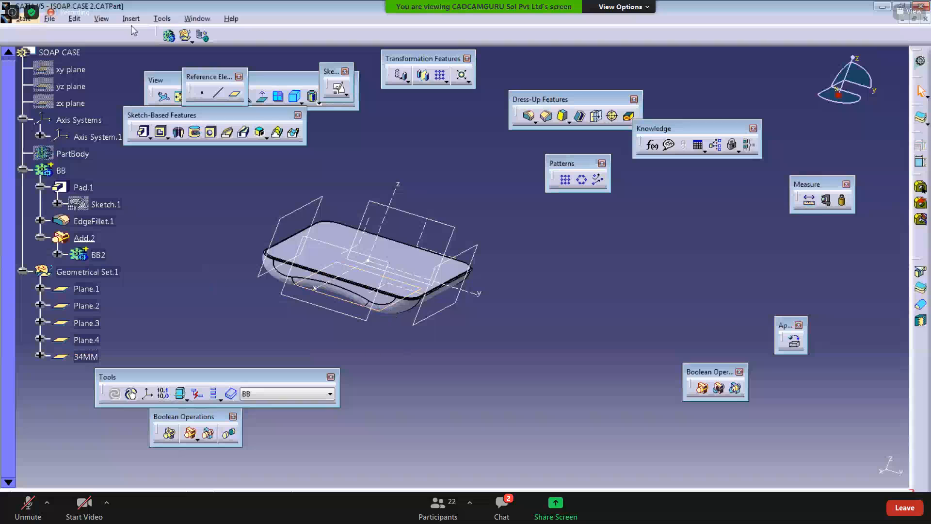
Step: Insert a new body and rename it BB3
left_click(131, 19)
left_click(141, 46)
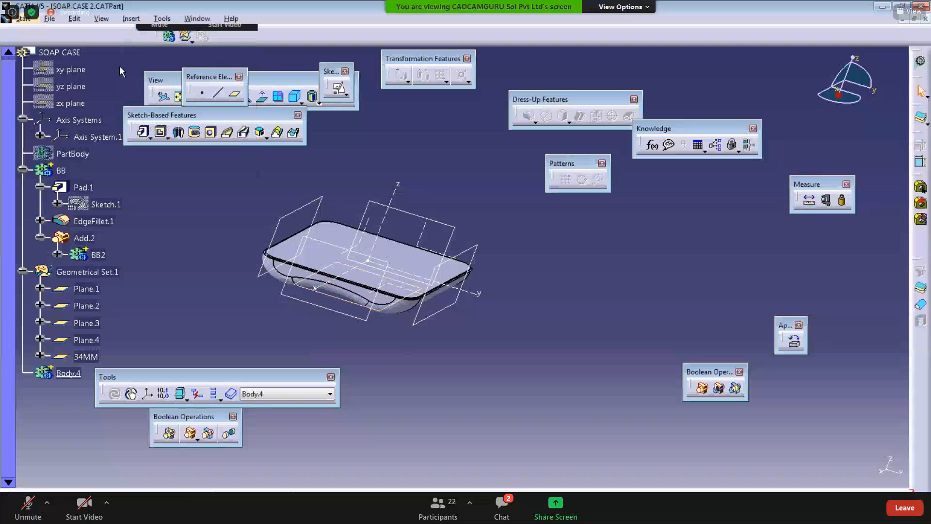
right_click(76, 376)
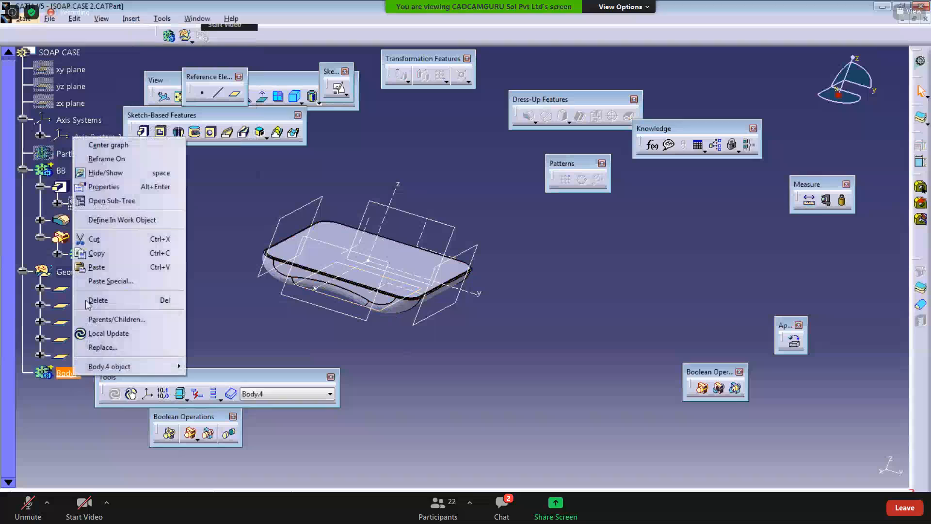
left_click(89, 189)
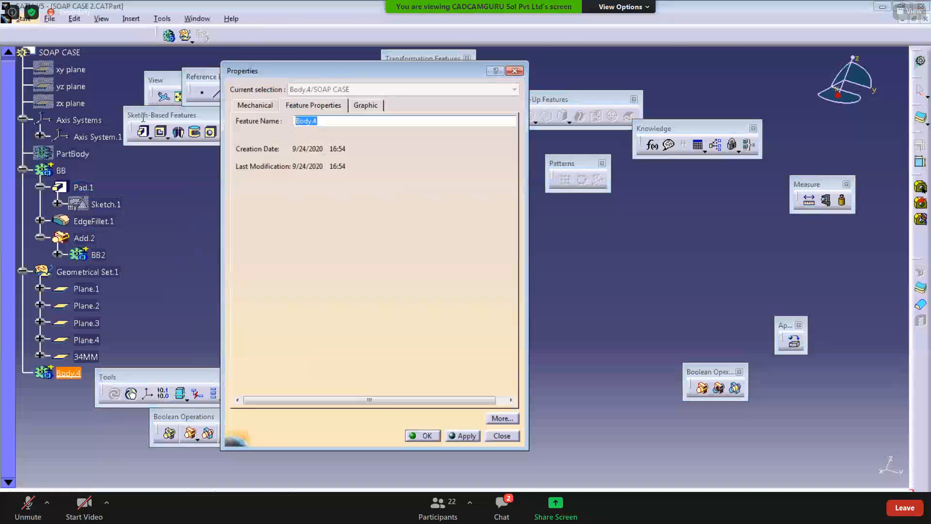
type("BB3")
key("Return")
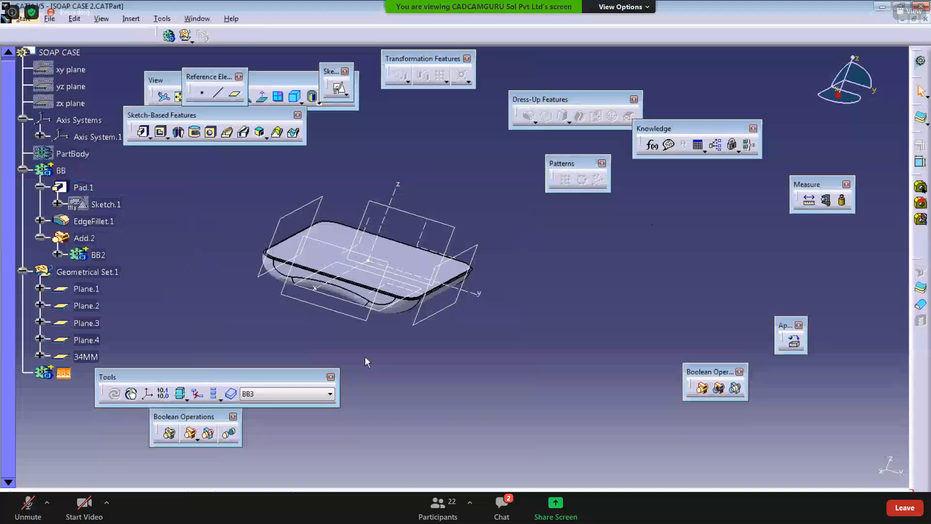
Step: Start a positioned sketch on the 34MM plane
left_click(338, 89)
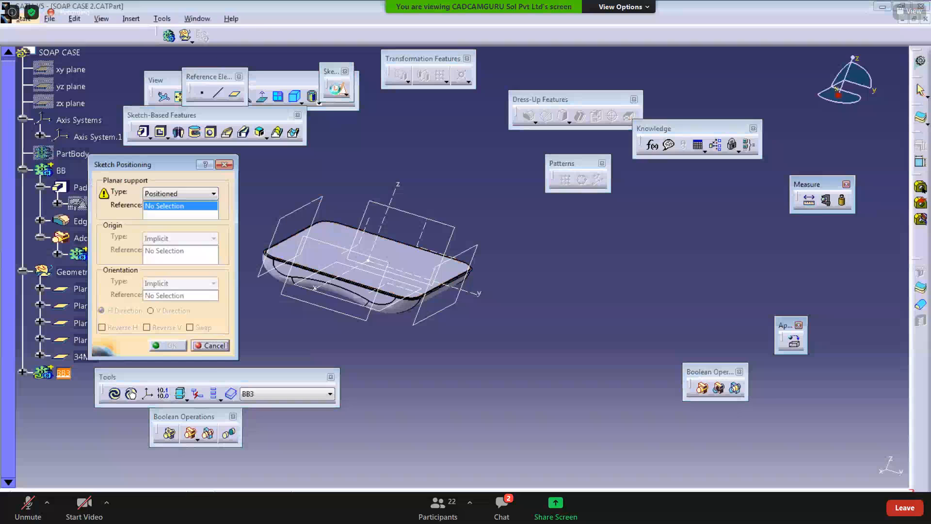
left_click_drag(146, 164, 205, 150)
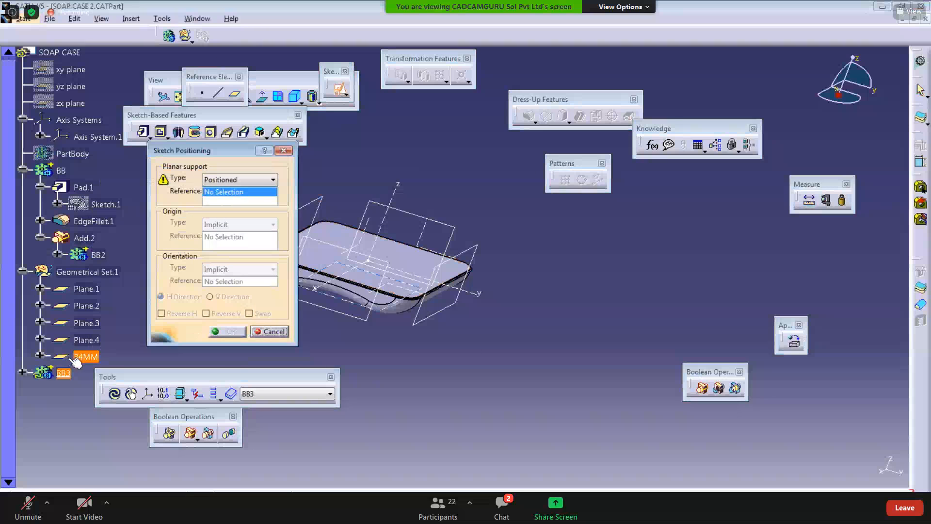
left_click(82, 357)
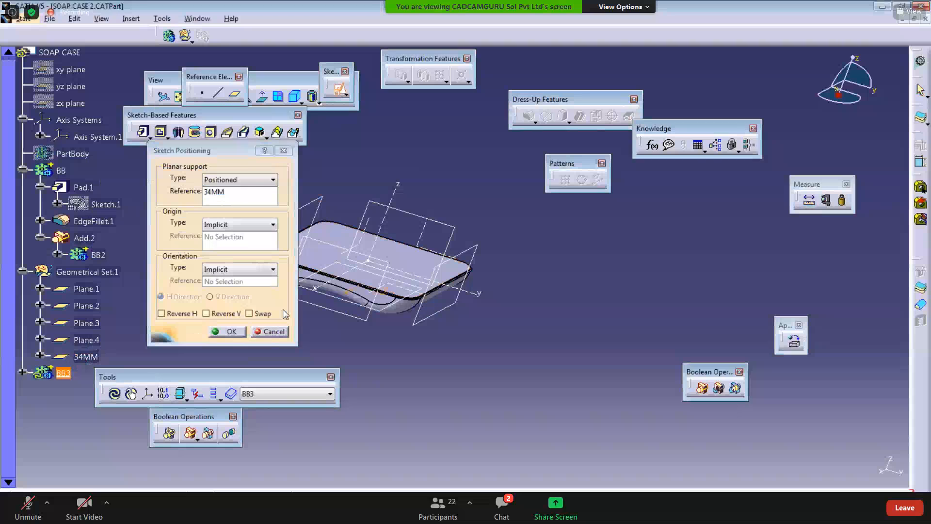
left_click(226, 331)
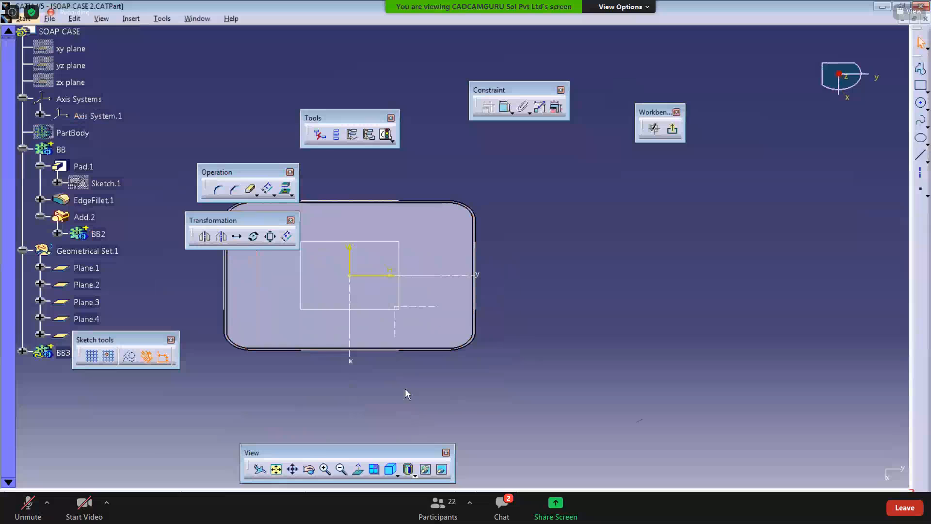
Step: Draw a circle about 12 mm in diameter near the lower-right corner of the sketch outline
middle_click_drag(406, 389, 382, 389)
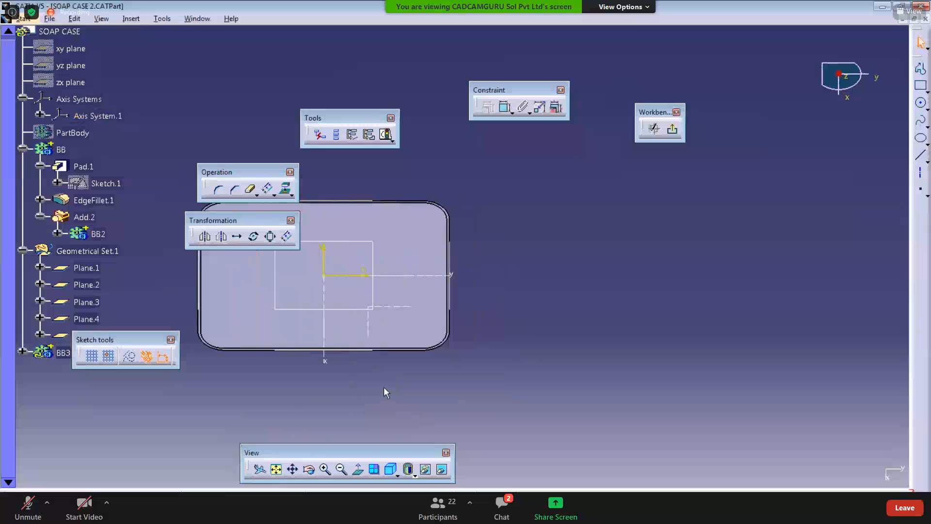
left_click(921, 104)
middle_click_drag(413, 303, 438, 249)
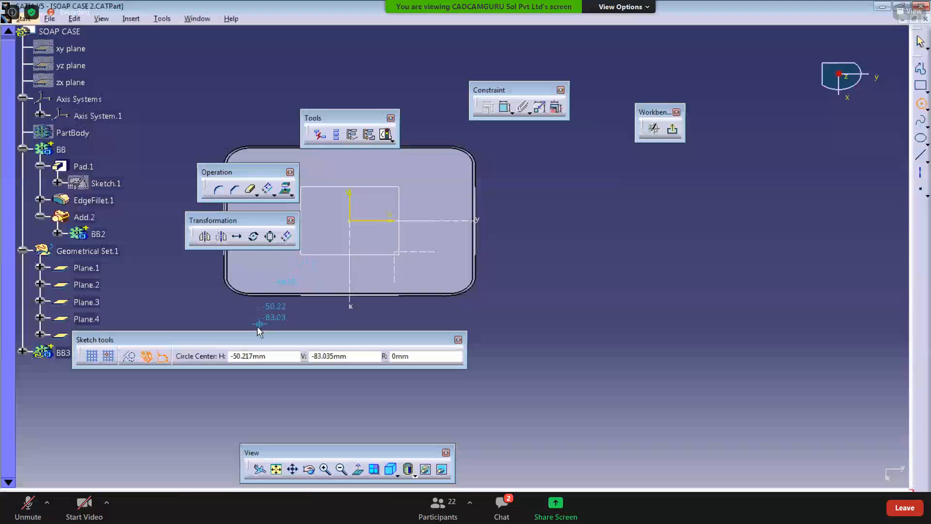
mouse_move(259, 340)
left_mouse_down()
mouse_move(245, 427)
mouse_move(261, 429)
left_mouse_up()
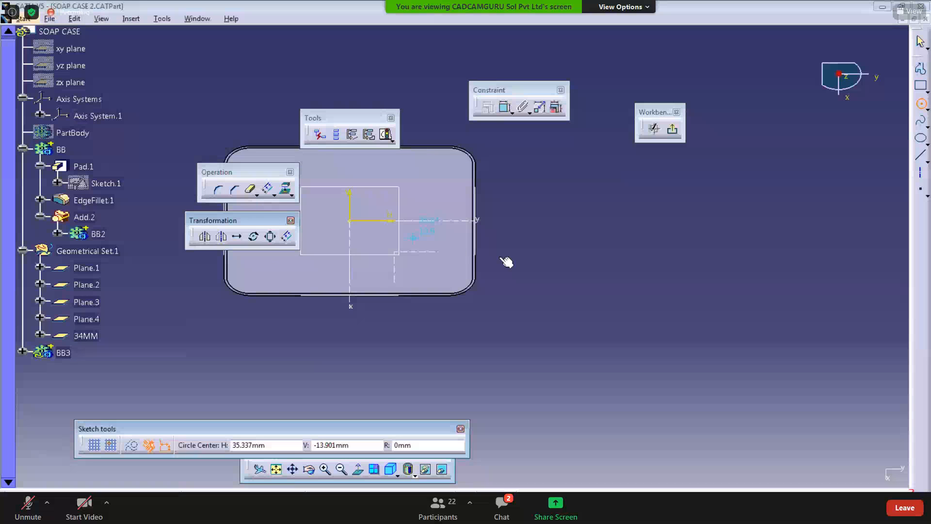
left_click(337, 135)
middle_click_drag(362, 235, 398, 279)
left_click(334, 134)
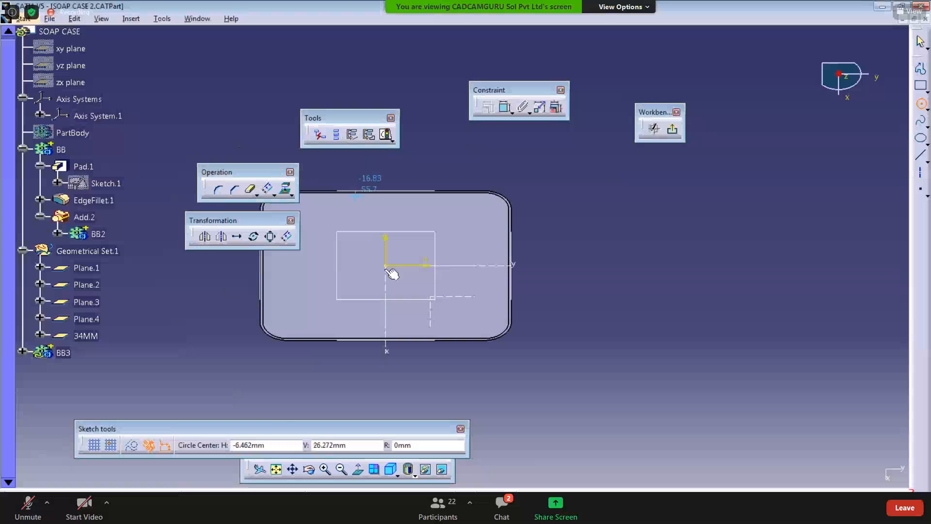
left_click(482, 323)
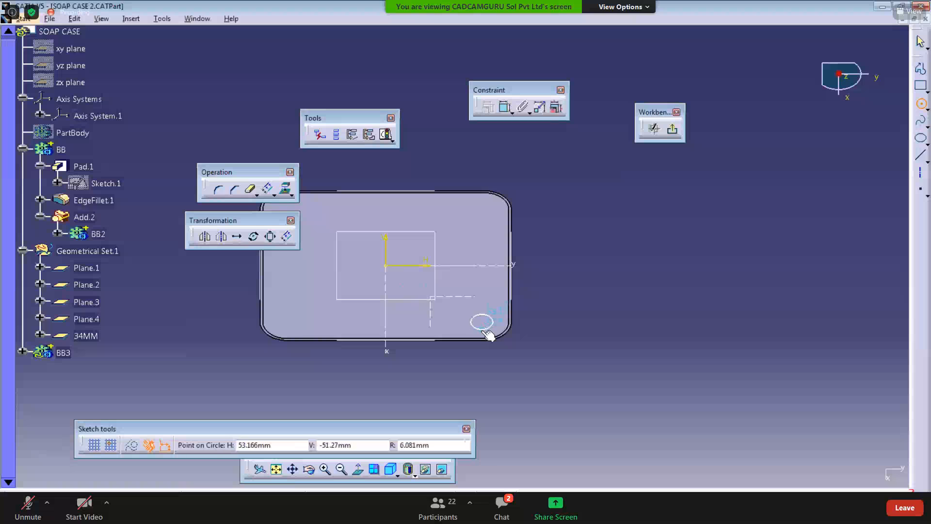
left_click(492, 328)
Step: Dimension the circle's diameter and set it to 10 mm
middle_click_drag(493, 408, 443, 408)
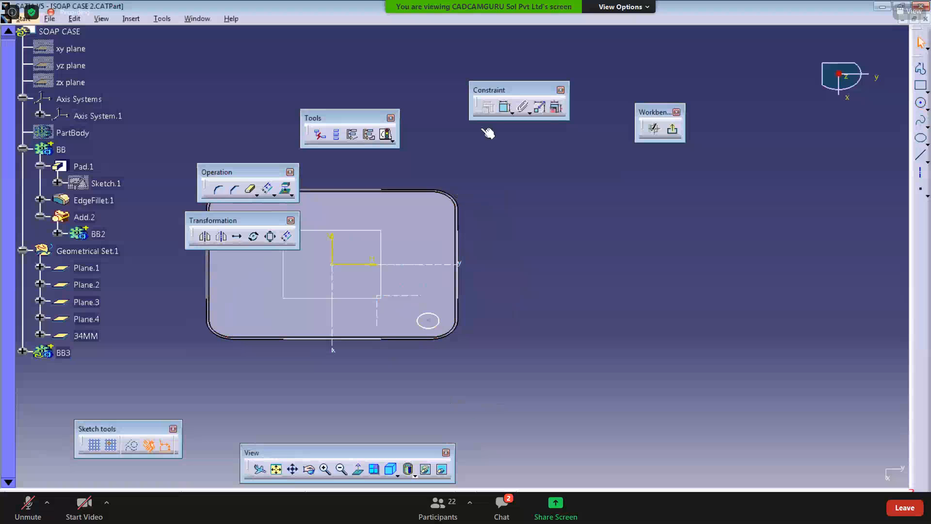
left_click(505, 106)
left_click(443, 319)
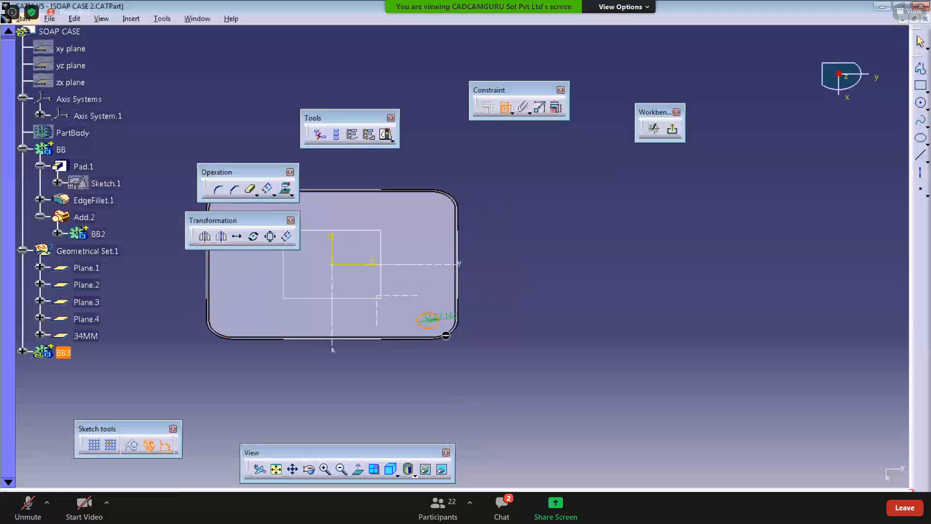
double_click(473, 378)
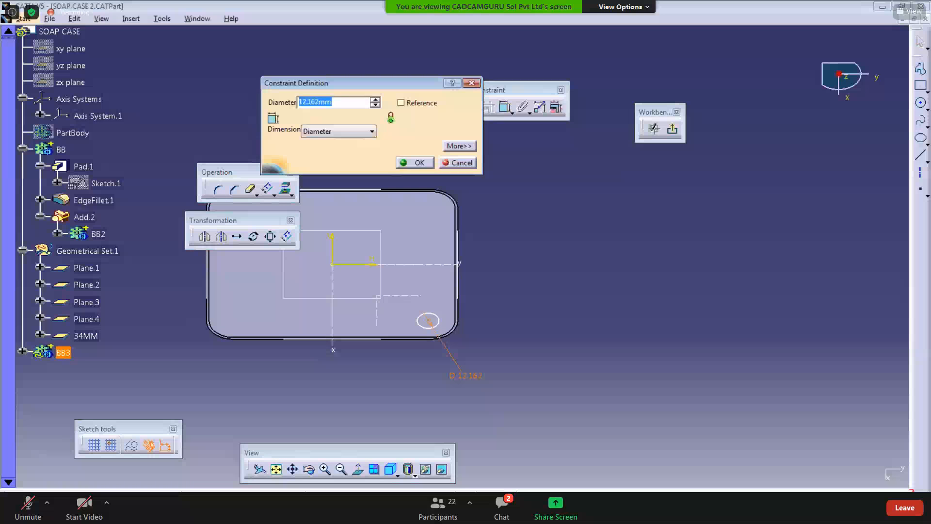
type("10")
key("Return")
left_click(397, 399)
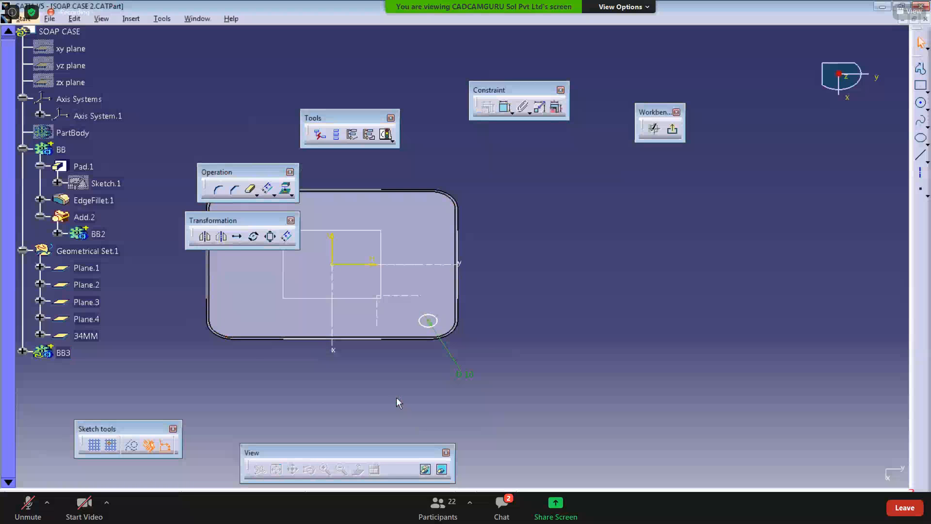
Step: Dimension the distance from the circle's centre to the outline's lower edge and set it to 22 mm
left_click(381, 504)
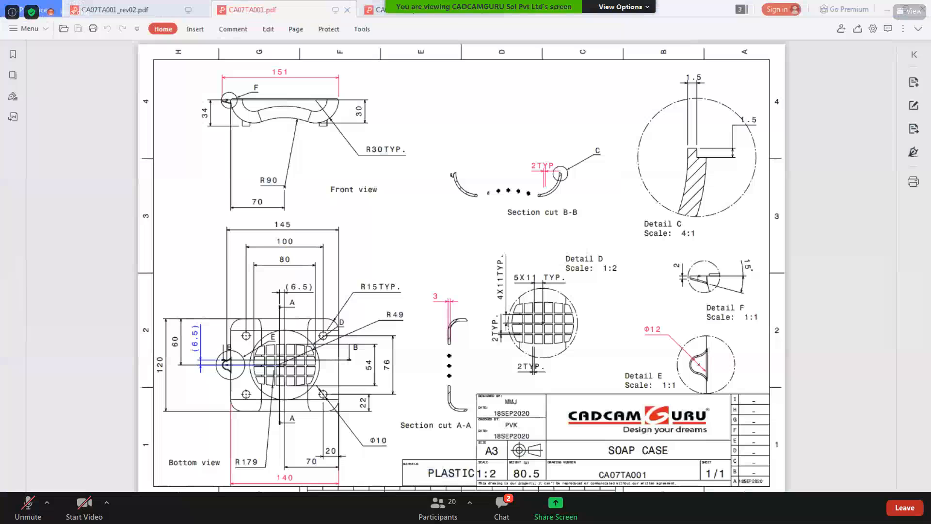
key("alt+Tab")
left_click(504, 108)
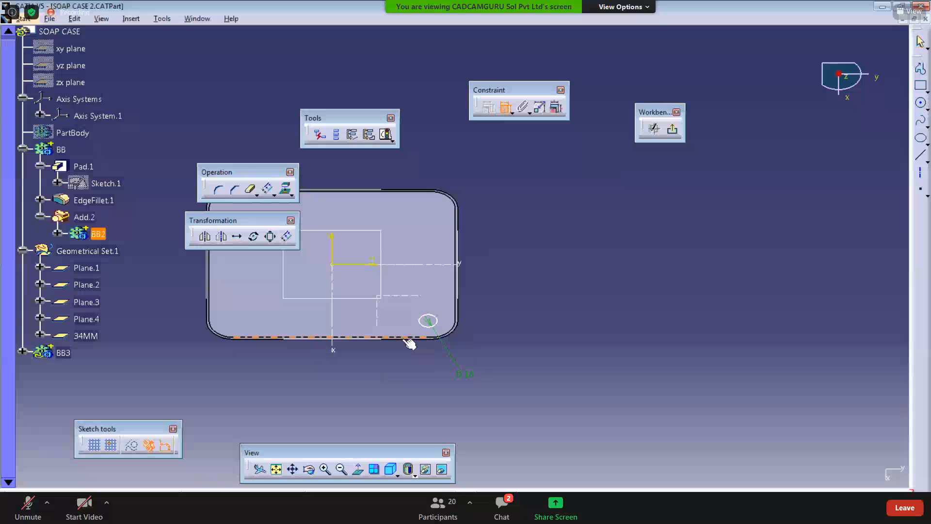
middle_click_drag(397, 318, 420, 256)
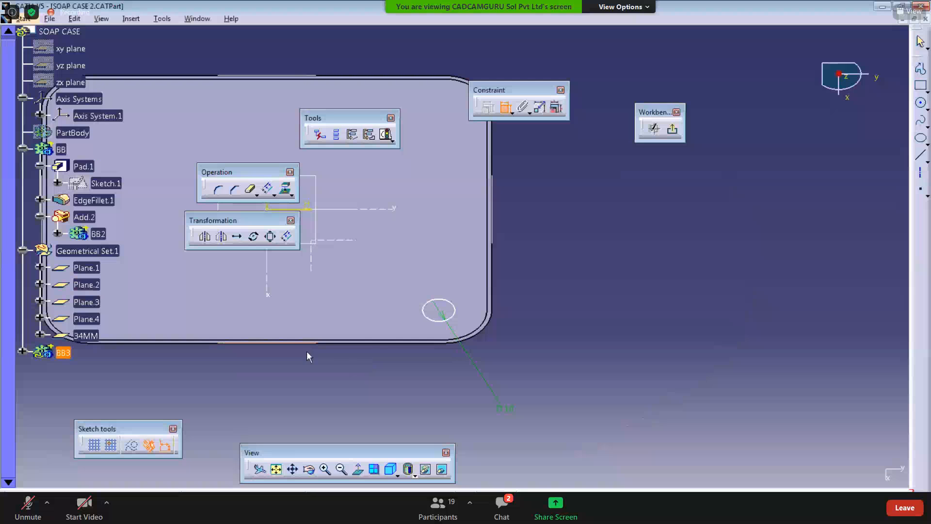
left_click(441, 311)
middle_click_drag(441, 354, 372, 365)
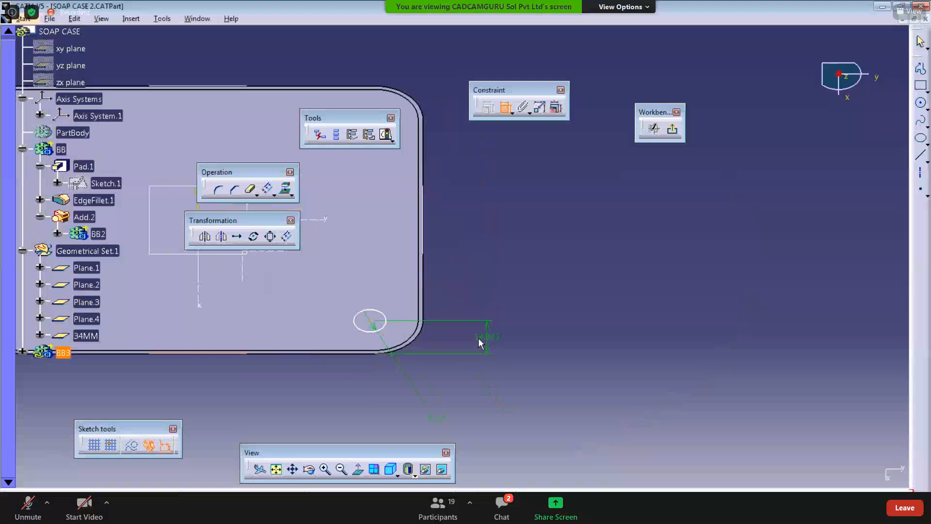
left_click(480, 337)
double_click(484, 337)
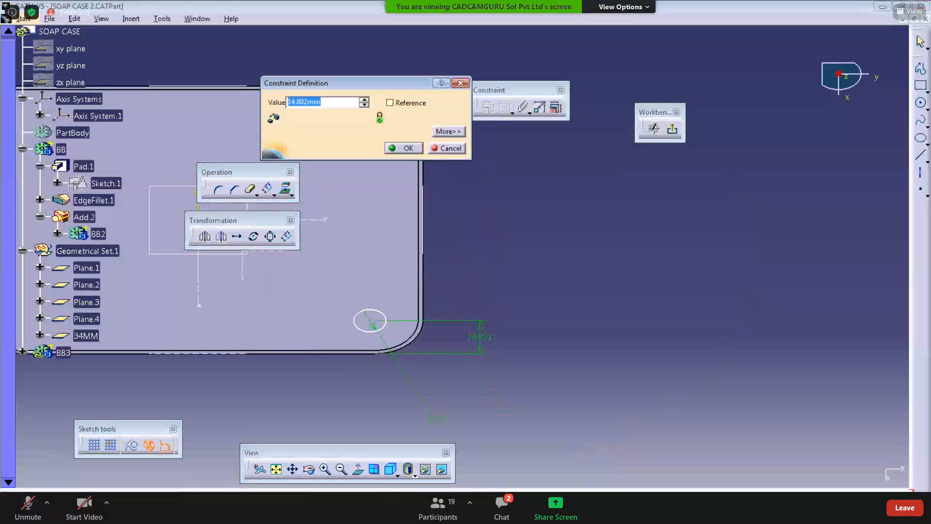
key("alt+Tab")
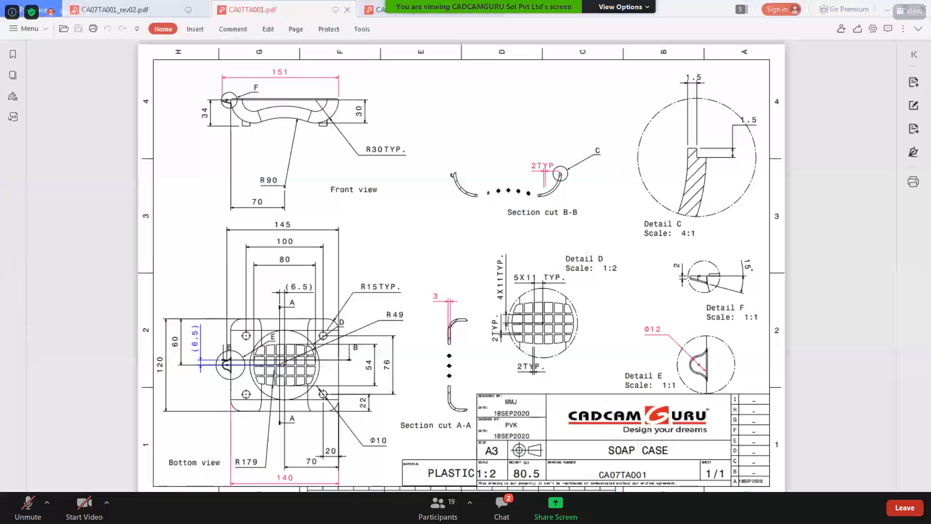
key("alt+Tab")
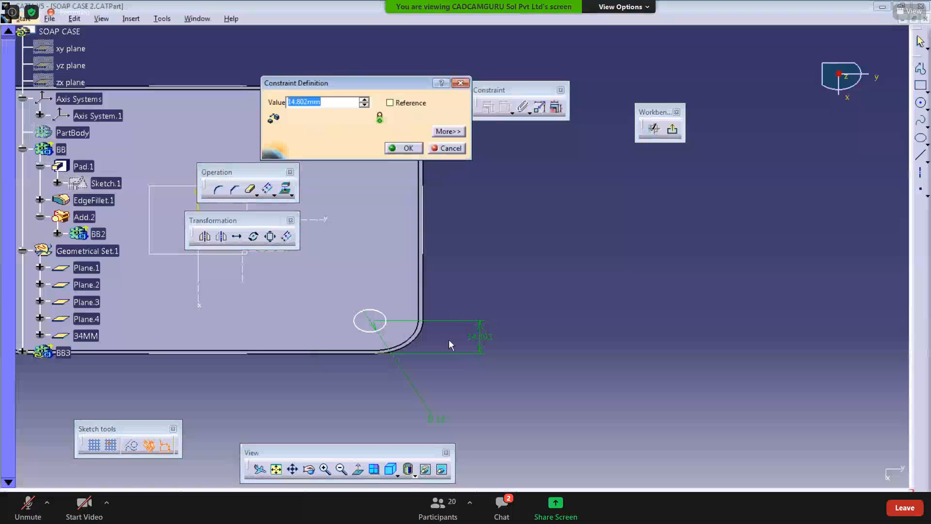
type("22")
key("Return")
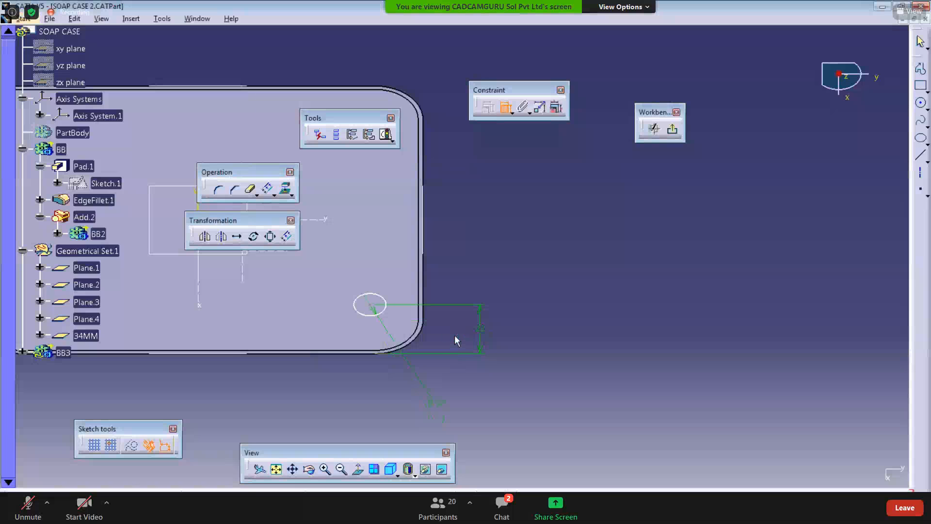
Step: Dimension the distance from the circle's centre to the outline's side edge, set it to 20 mm, and exit the sketch
middle_click_drag(455, 335, 291, 415)
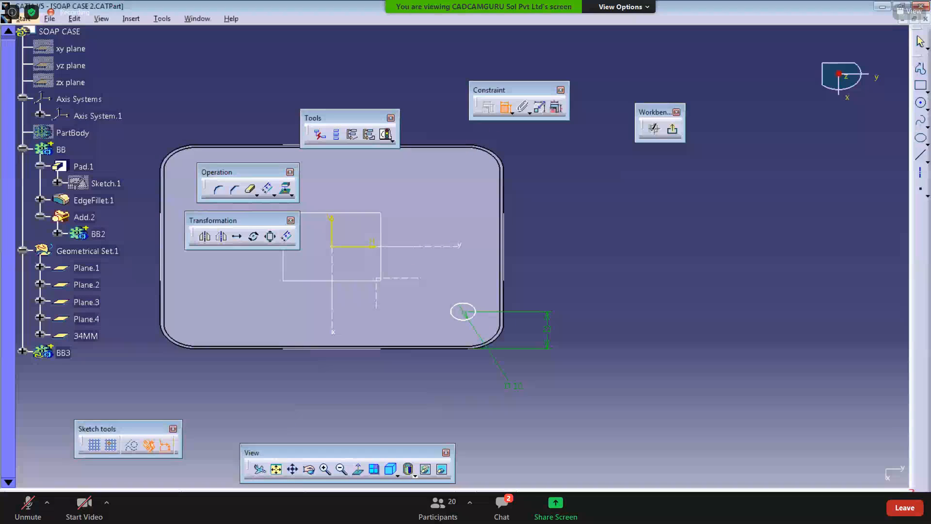
key("alt+Tab")
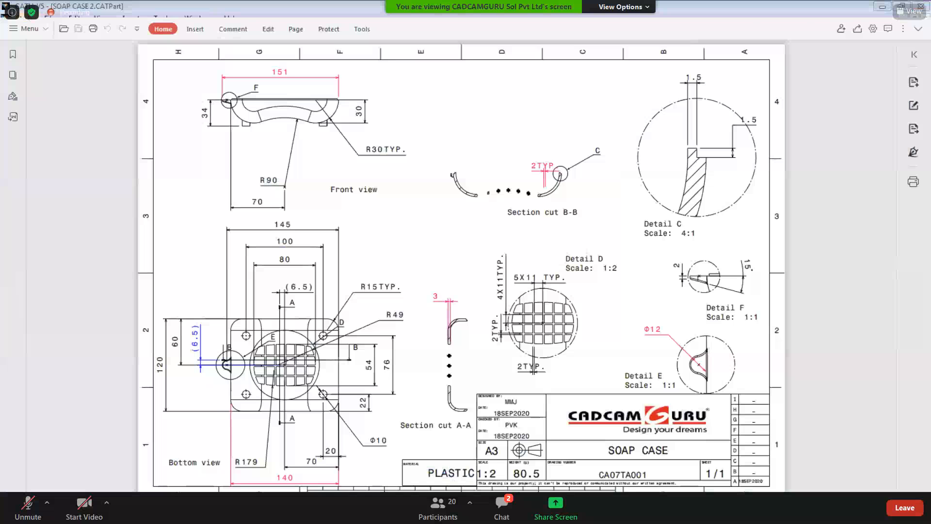
key("alt+Tab")
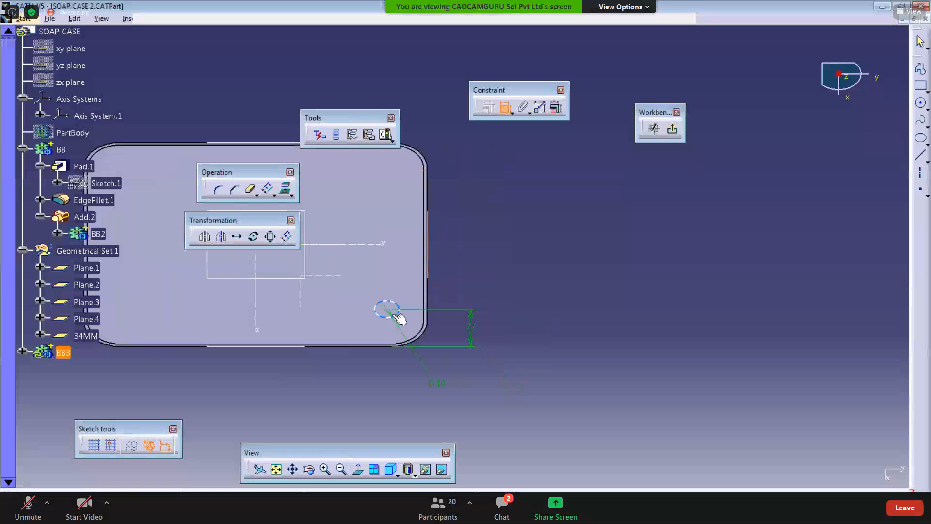
left_click(391, 313)
double_click(385, 392)
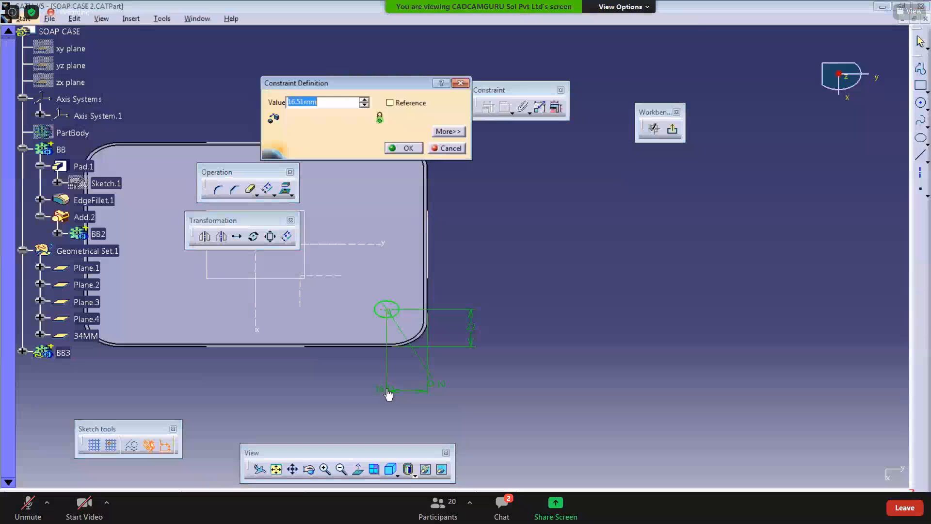
type("20")
key("Return")
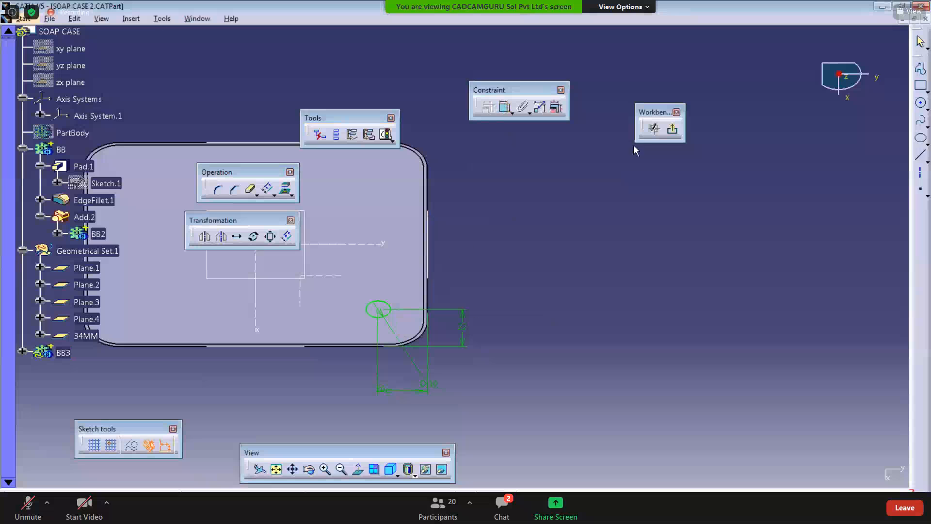
left_click(673, 129)
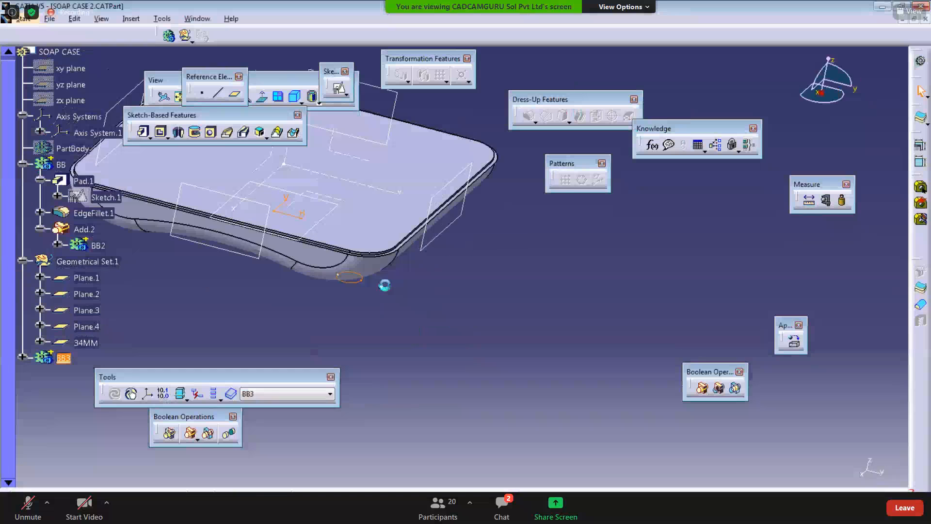
Step: Reopen the circle sketch in BB3 and inspect its solving status and sketch analysis, then exit the sketch
left_click(23, 372)
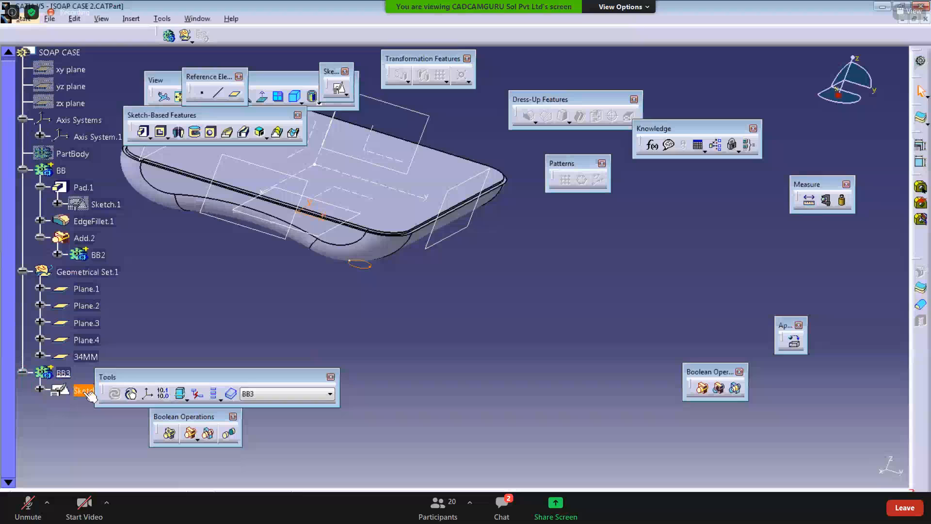
double_click(86, 390)
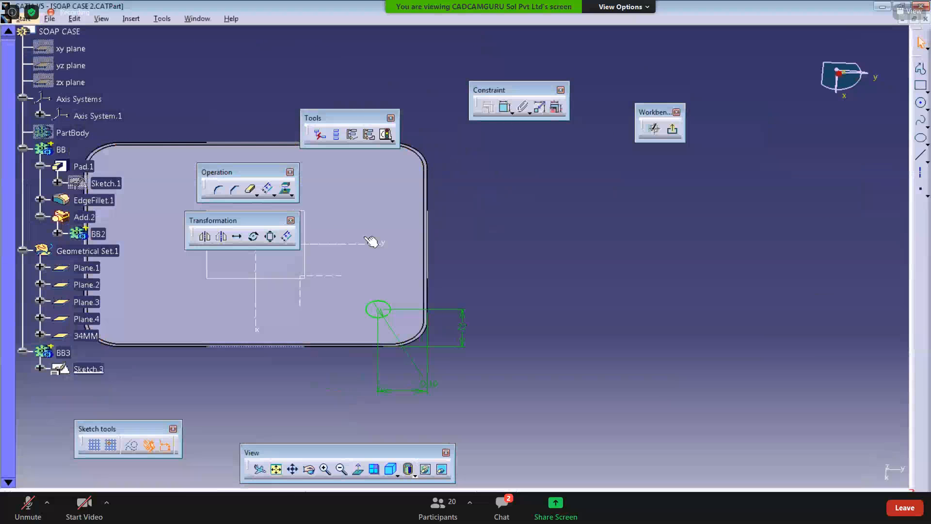
left_click(387, 135)
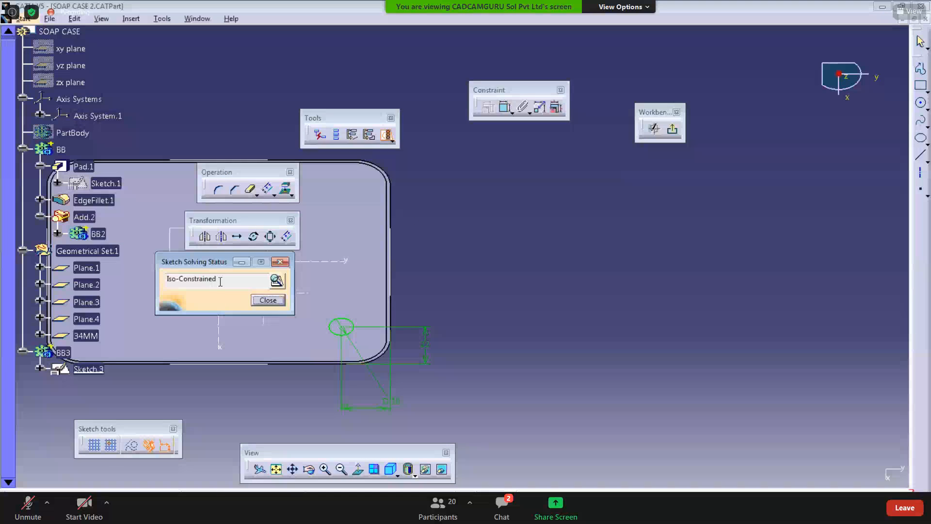
left_click_drag(228, 279, 151, 285)
left_click(278, 283)
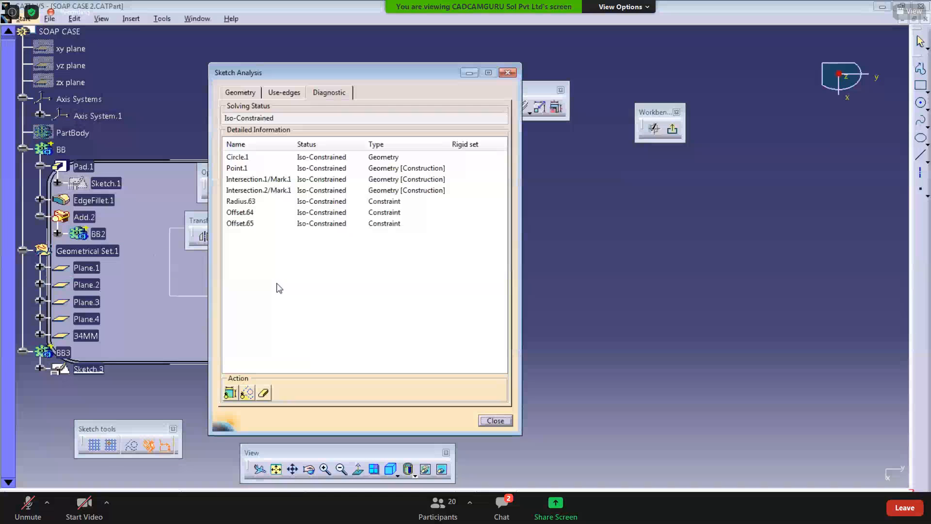
left_click(260, 94)
left_click(297, 156)
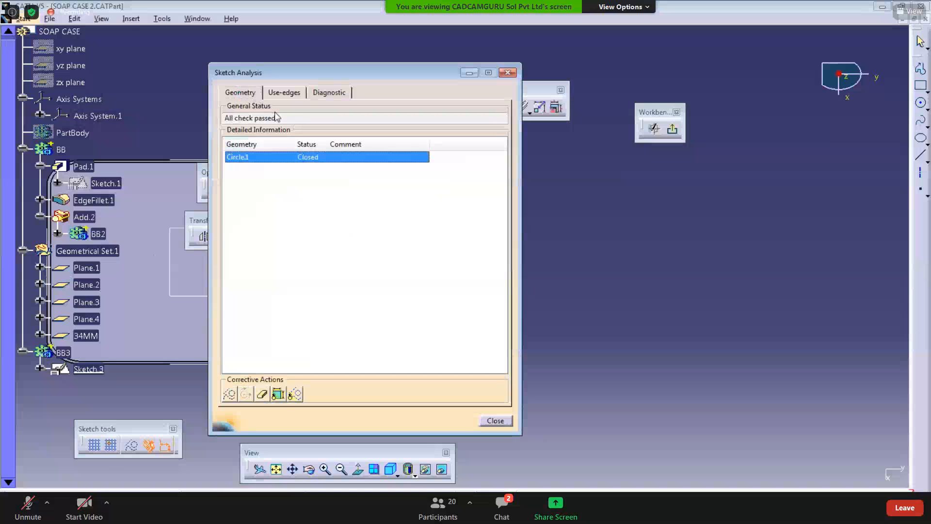
left_click(281, 93)
left_click(286, 135)
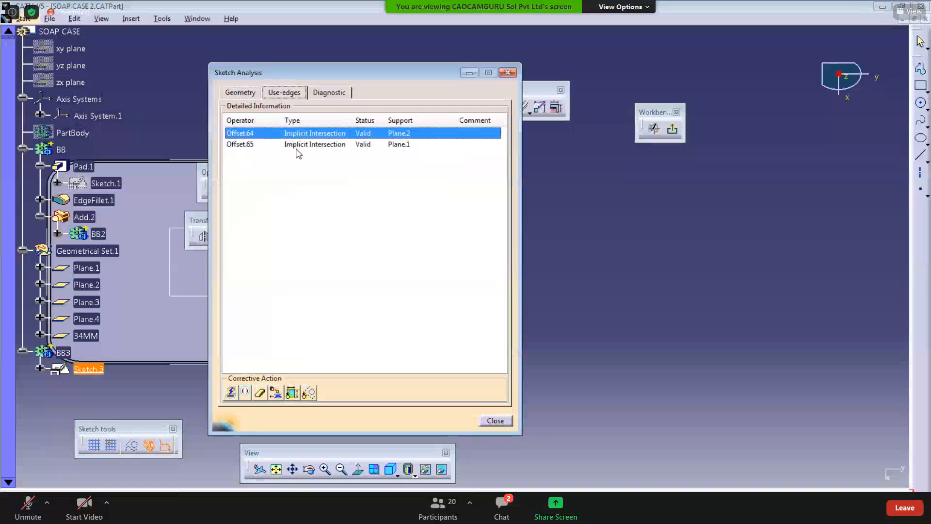
left_click(297, 145)
left_click(298, 133)
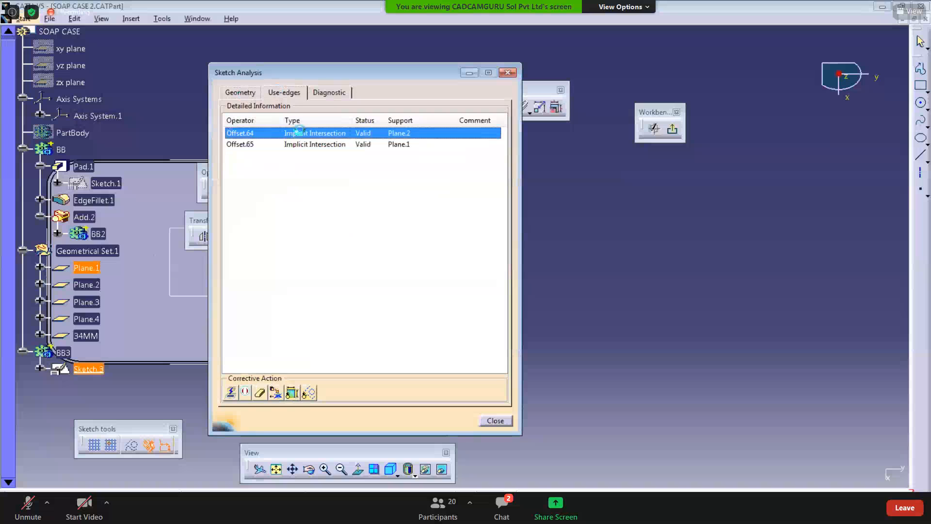
left_click(507, 73)
left_click(673, 128)
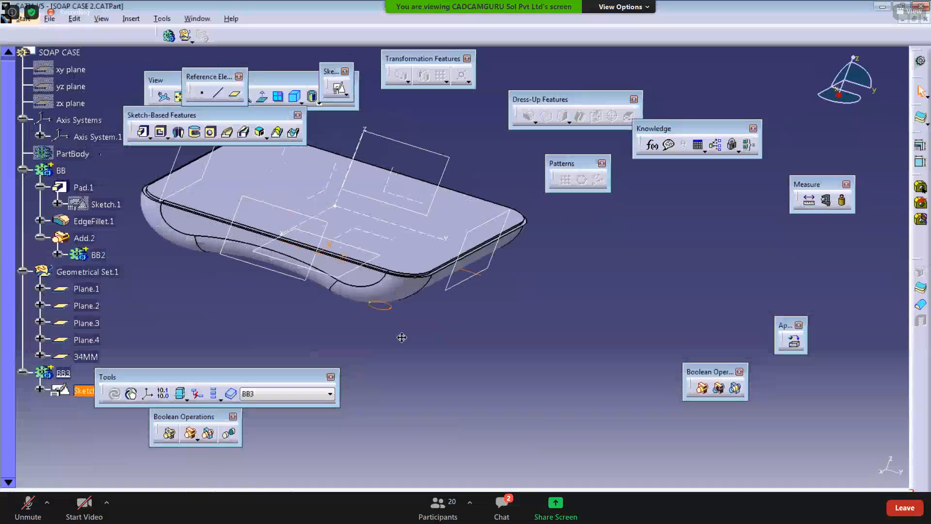
Step: Try to pad the circle sketch with reversed direction and an Up to next limit
mouse_move(402, 336)
middle_mouse_down()
mouse_move(412, 227)
mouse_move(425, 256)
middle_mouse_up()
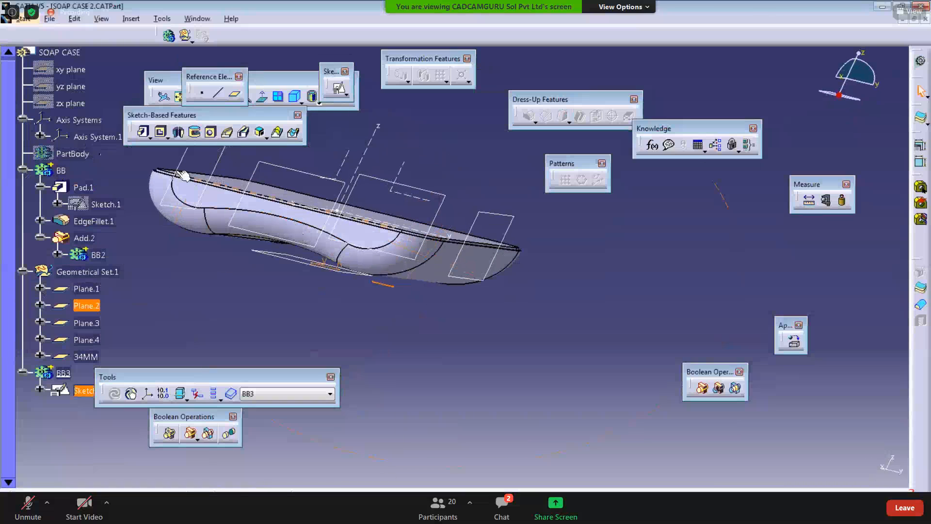
left_click(143, 131)
middle_click_drag(330, 361, 164, 363)
left_click(391, 238)
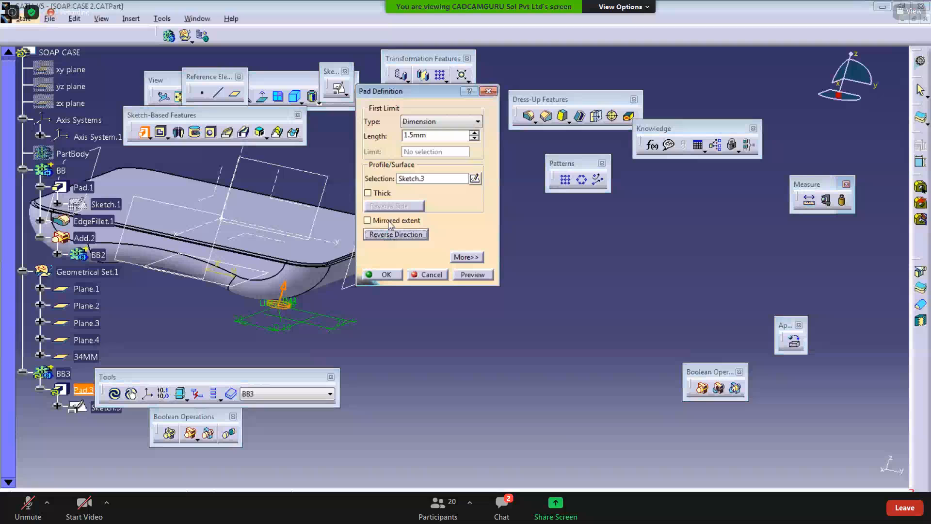
left_click(390, 235)
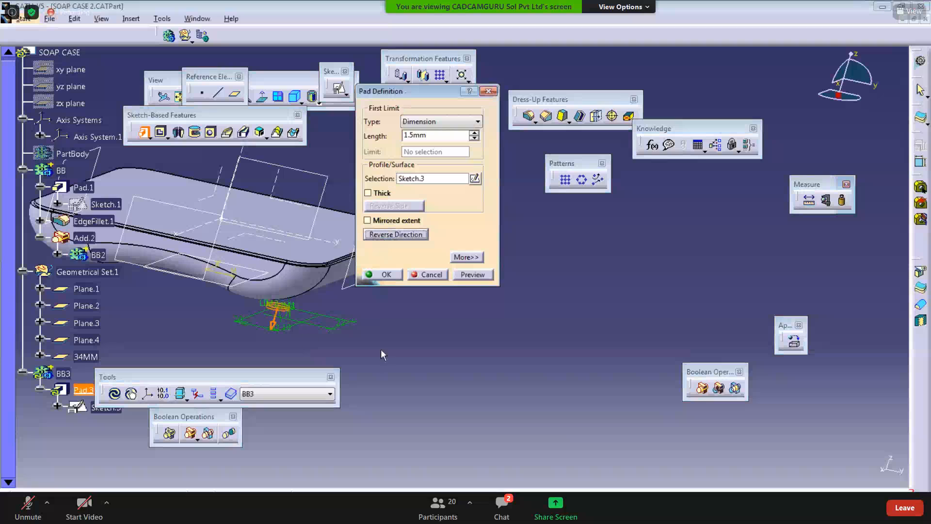
middle_click_drag(380, 357, 381, 384, "ctrl")
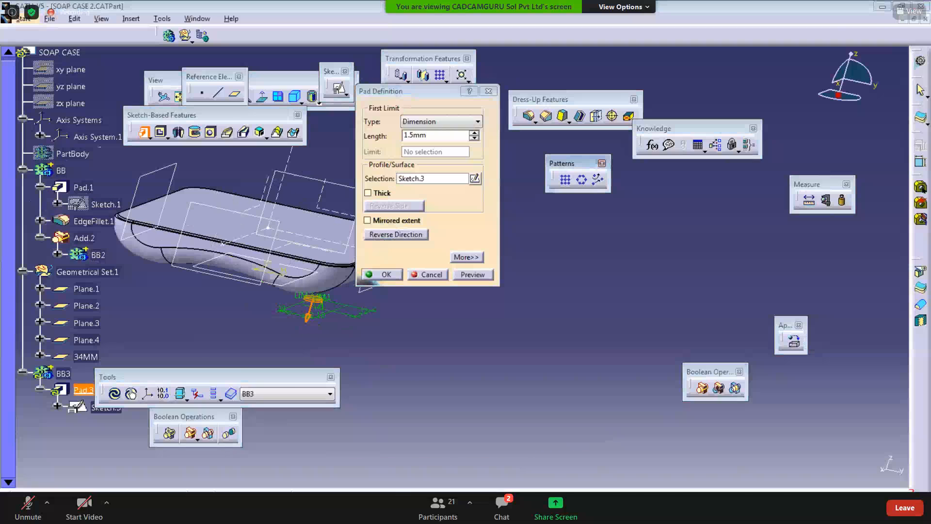
key("alt+Tab")
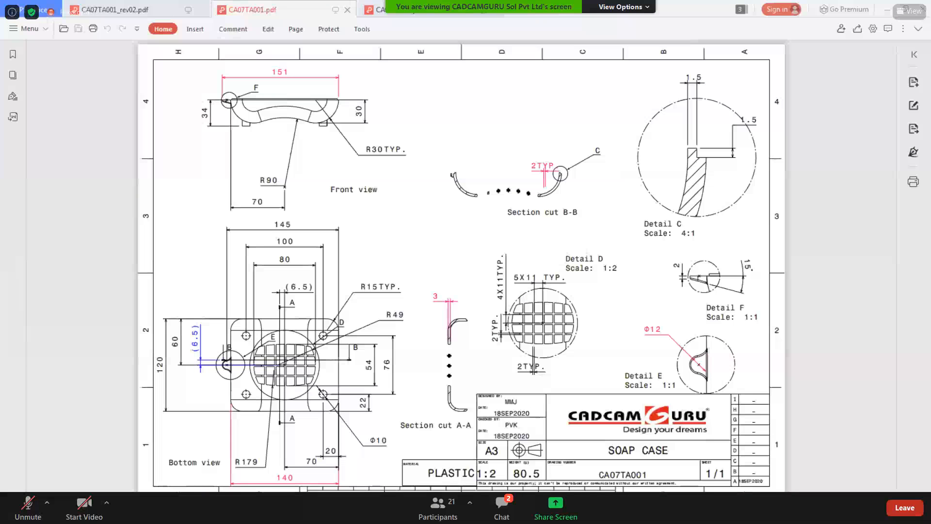
key("alt+Tab")
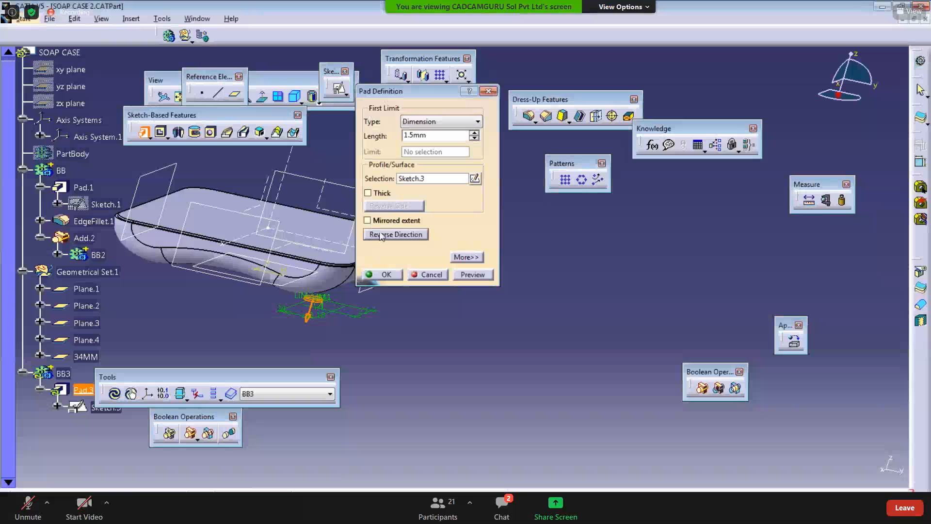
middle_click_drag(356, 291, 339, 275)
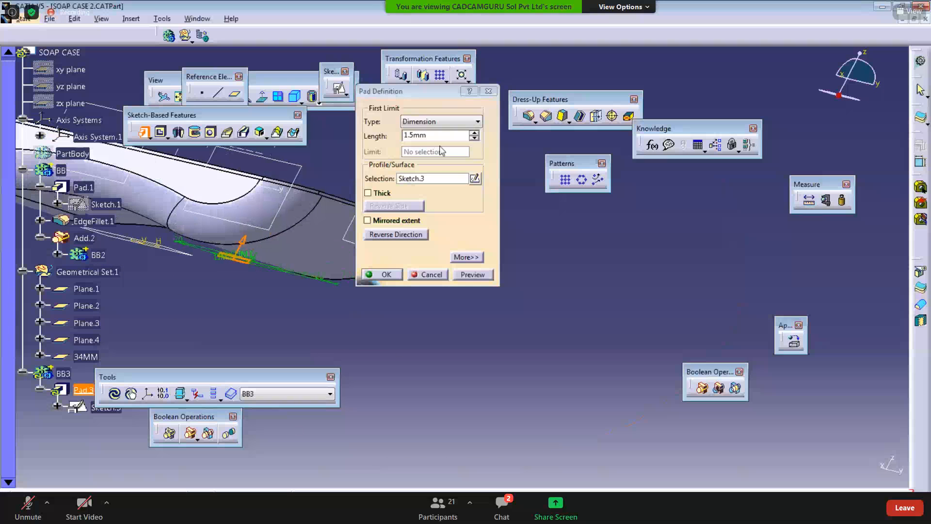
left_click(420, 121)
left_click(427, 142)
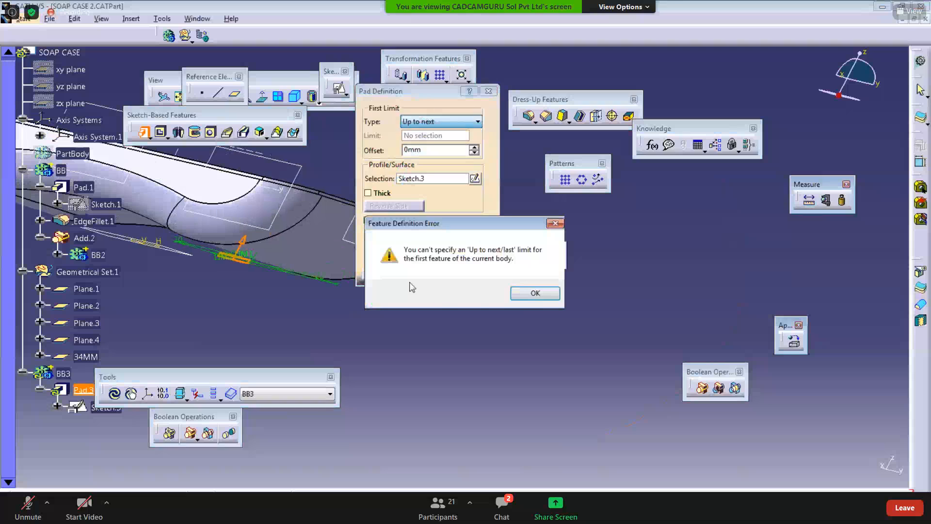
left_click(530, 294)
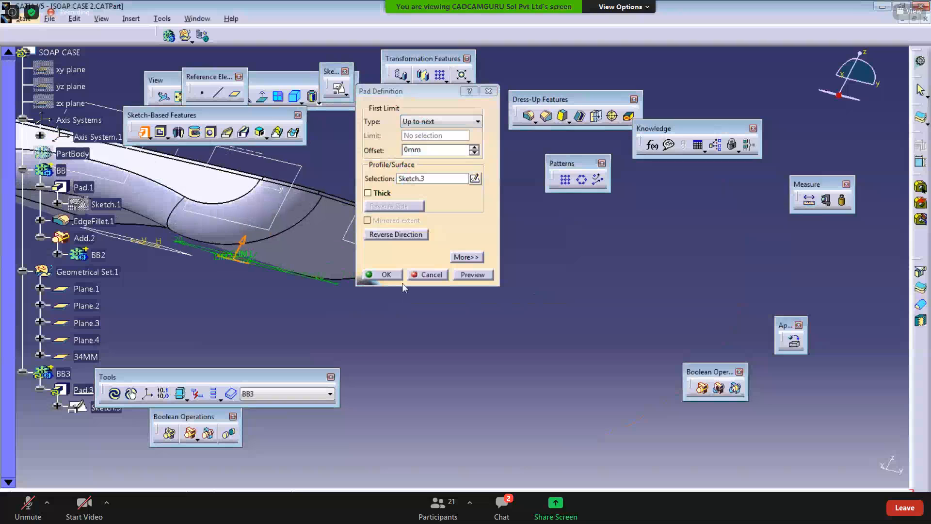
left_click(384, 275)
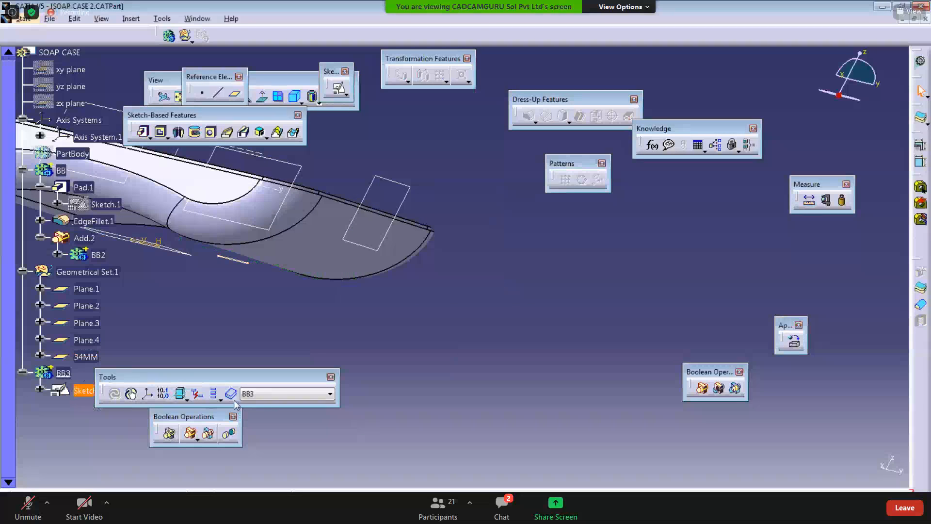
Step: Show only the current body to inspect the circle sketch, then restore the full model display
left_click(214, 393)
middle_click_drag(300, 301, 380, 342)
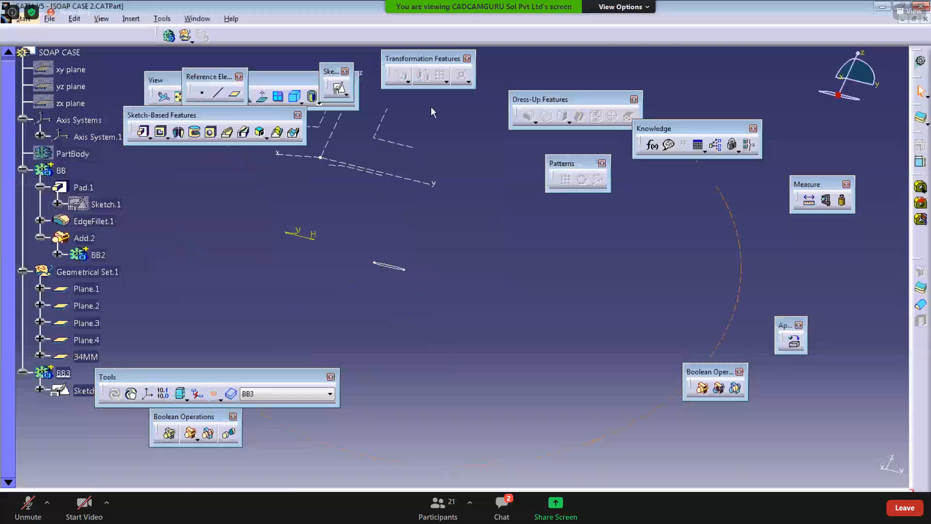
mouse_move(426, 191)
middle_mouse_down()
mouse_move(384, 224)
mouse_move(409, 282)
middle_mouse_up()
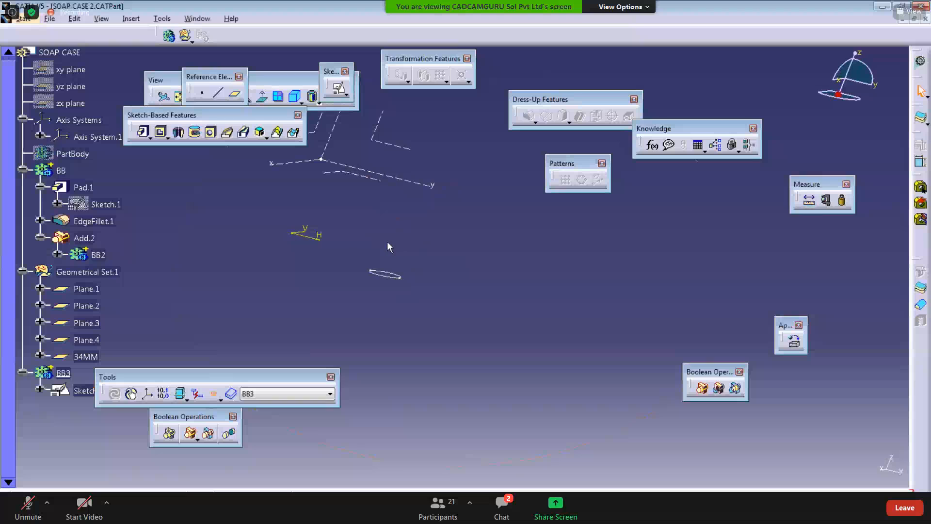
middle_click_drag(387, 241, 368, 236)
left_click(216, 393)
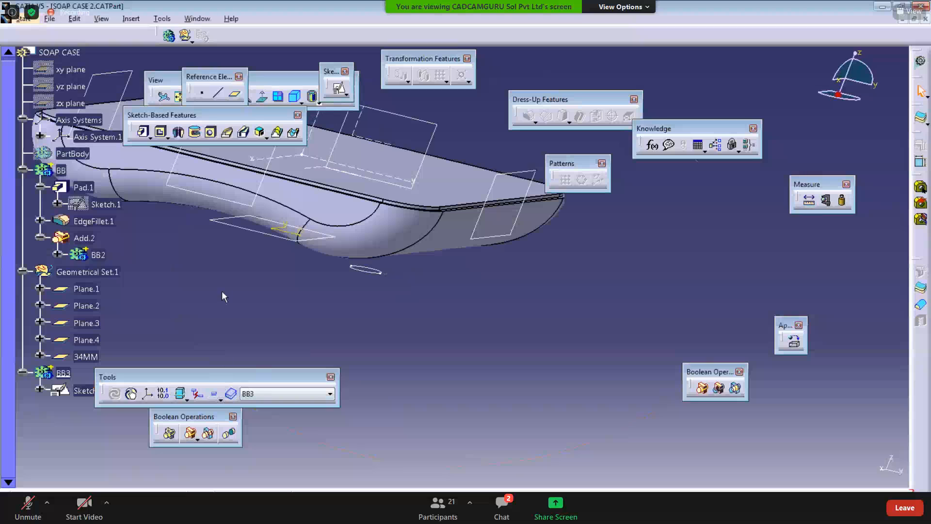
Step: Pad the circle sketch in body BB3 to a length of 15 mm
middle_click_drag(239, 307, 299, 307)
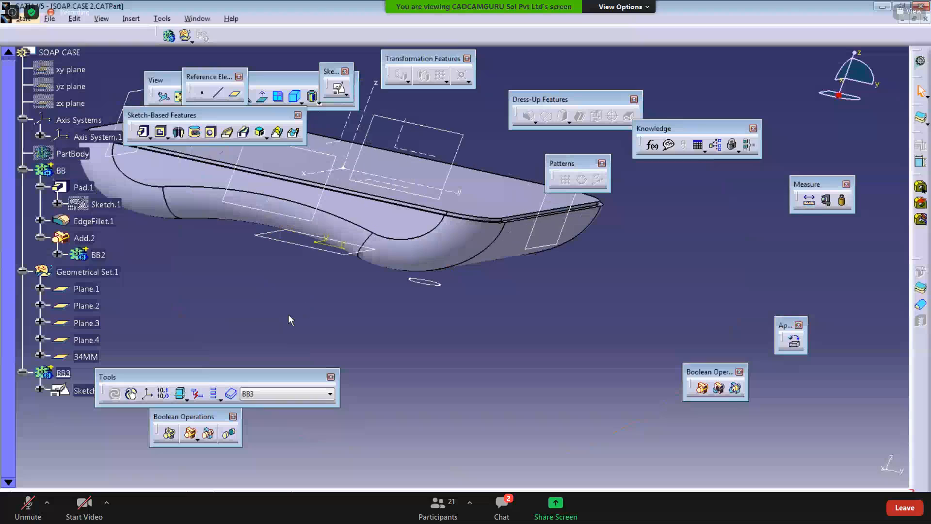
left_click(143, 132)
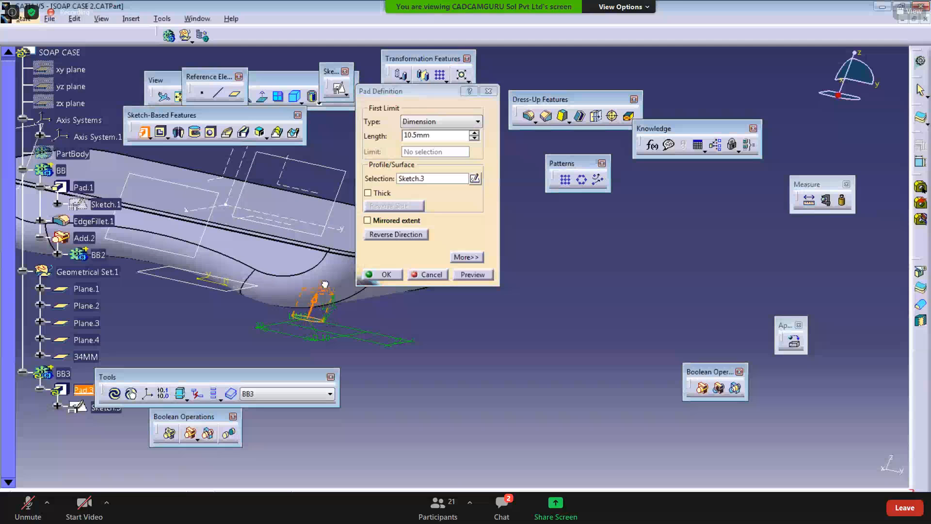
mouse_move(312, 287)
middle_mouse_down()
mouse_move(297, 285)
mouse_move(293, 230)
mouse_move(301, 296)
mouse_move(309, 271)
middle_mouse_up()
middle_click_drag(434, 150, 290, 93)
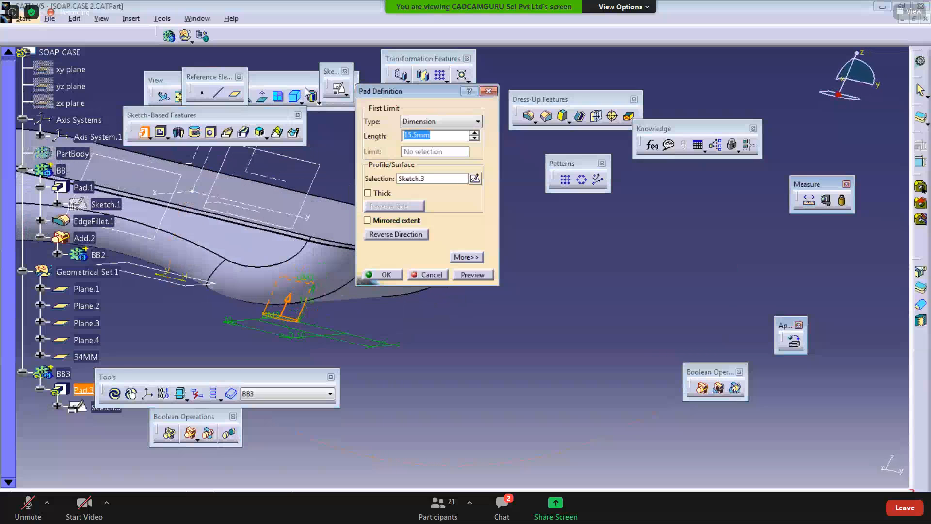
type("15")
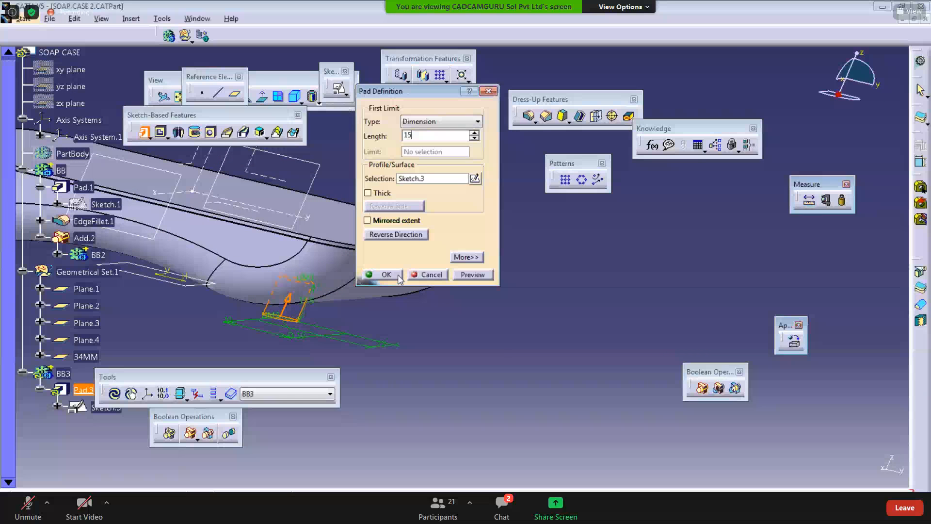
middle_click_drag(401, 391, 304, 337)
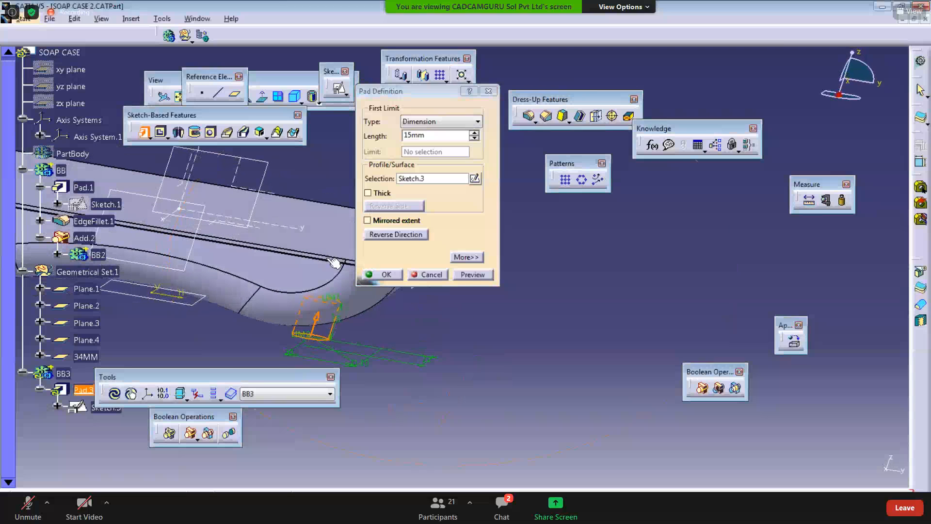
left_click(469, 275)
left_click(387, 274)
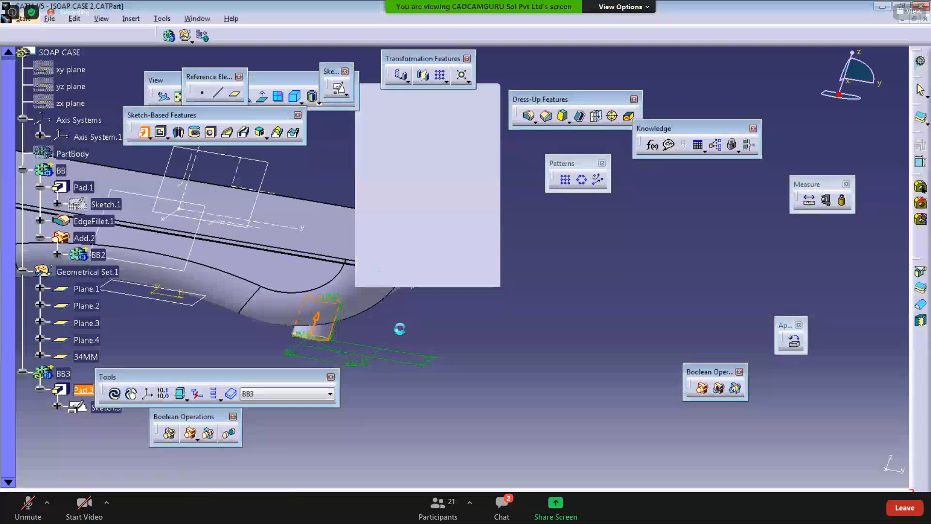
Step: Add body BB3 to body BB
left_click(213, 395)
left_click(212, 395)
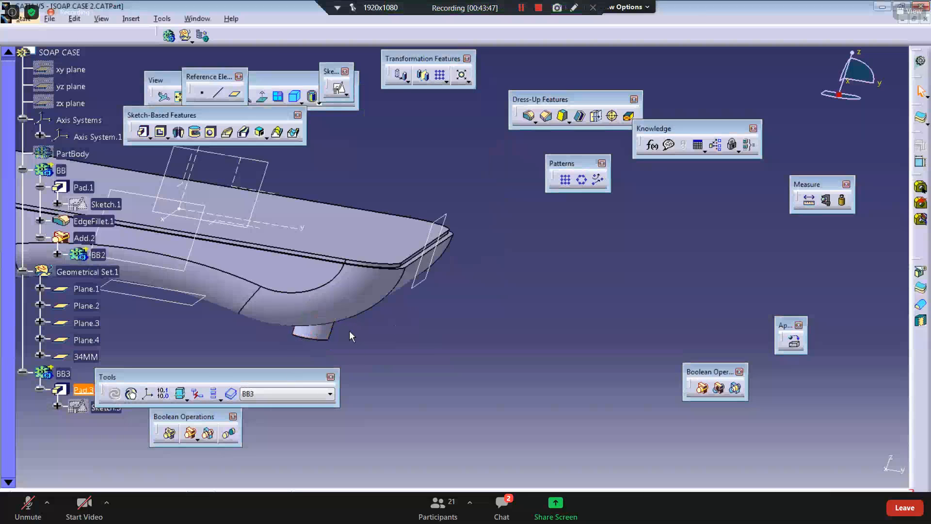
middle_click_drag(349, 331, 374, 357)
left_click_drag(243, 380, 341, 462)
middle_click_drag(267, 339, 164, 375)
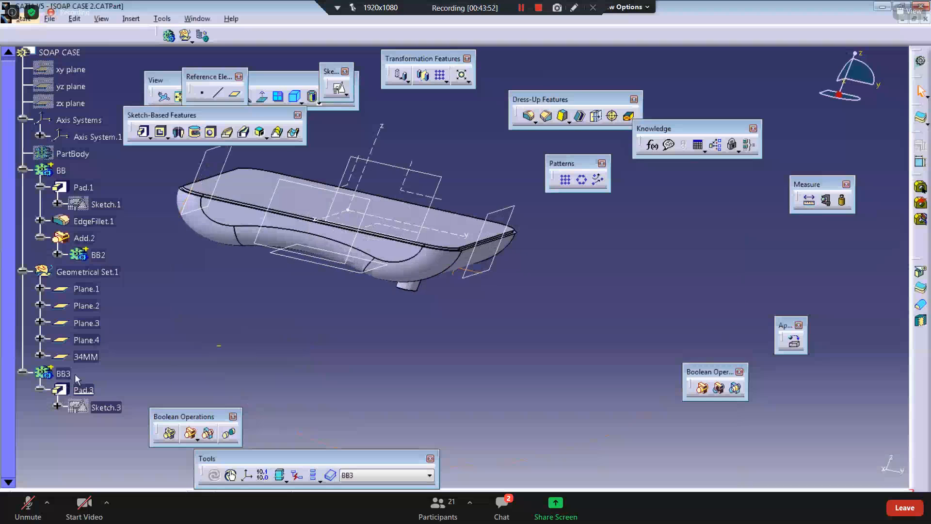
middle_click_drag(347, 287, 488, 270)
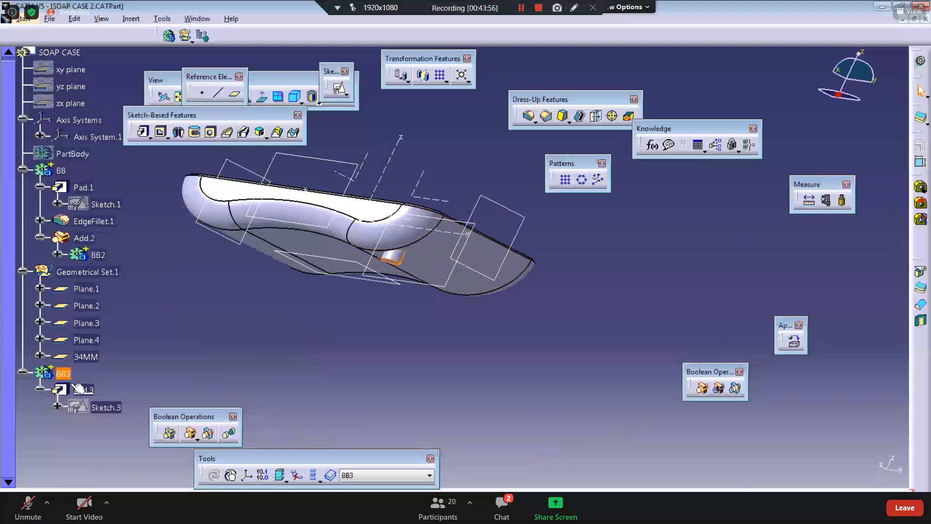
right_click(64, 373)
mouse_move(87, 370)
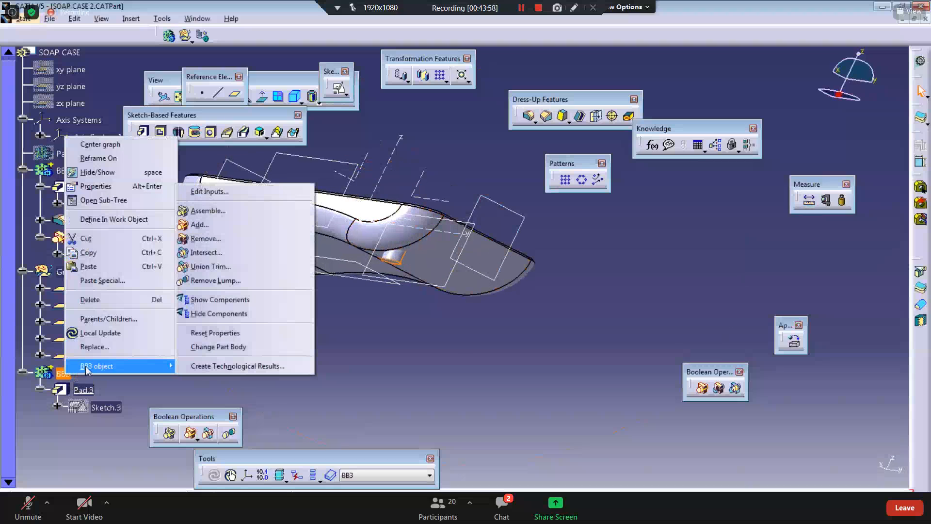
left_click(187, 225)
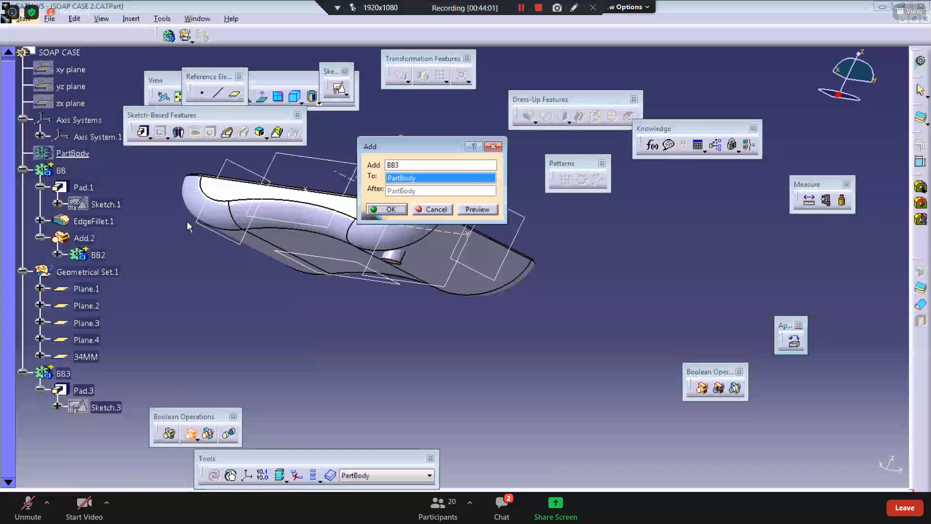
left_click(407, 178)
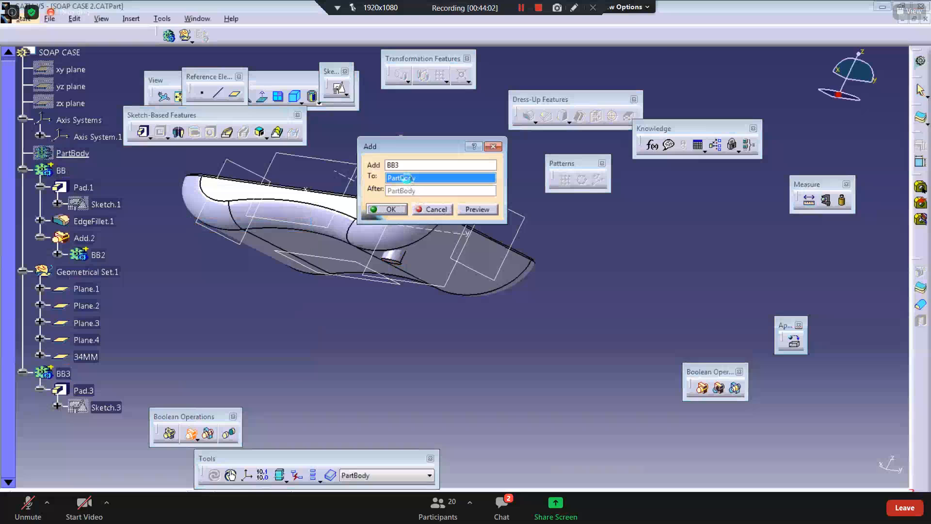
left_click(61, 171)
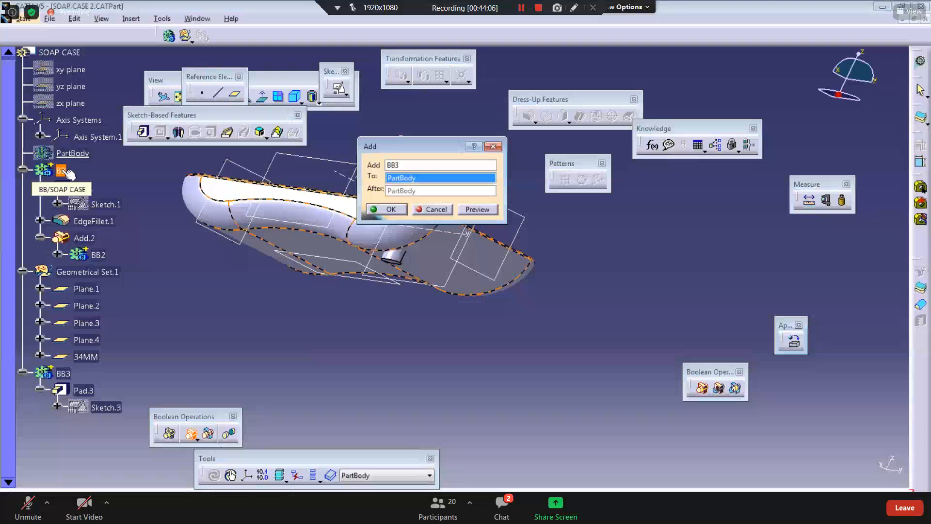
left_click(388, 209)
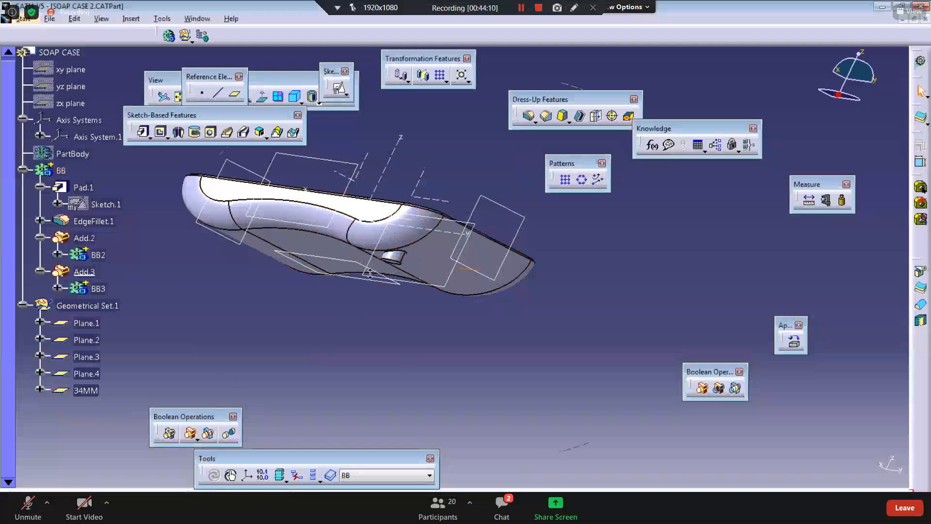
Step: Delete the Add operation that joined BB3 to BB
middle_click_drag(370, 274, 371, 230)
middle_click_drag(183, 195, 312, 256)
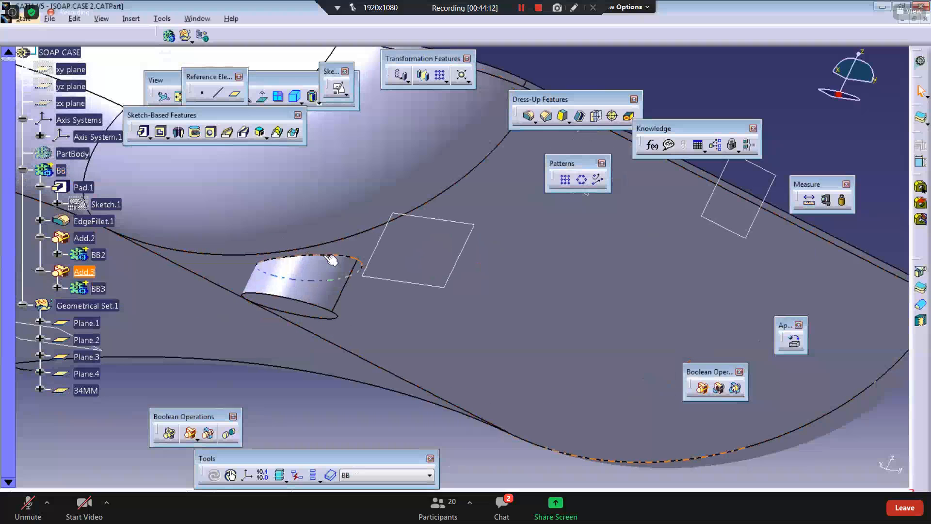
left_click(328, 257)
middle_click_drag(318, 291, 323, 362)
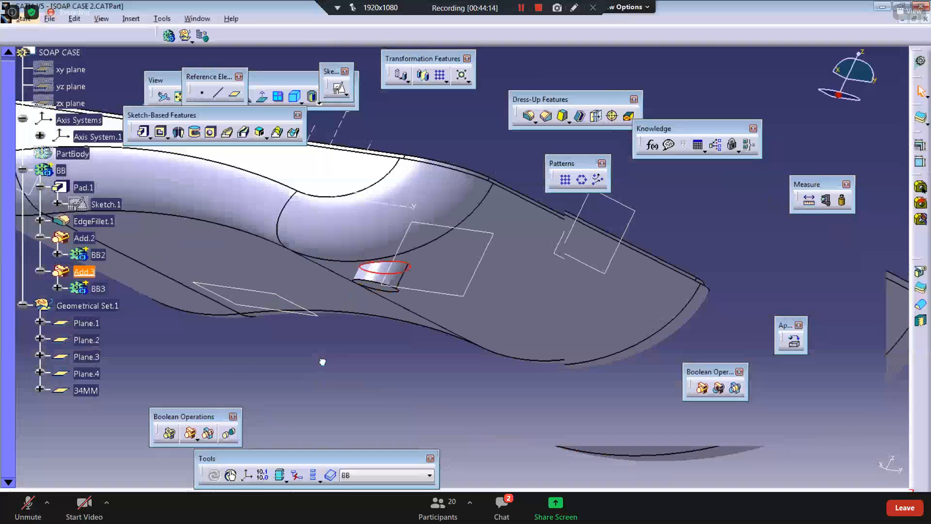
left_click(289, 348)
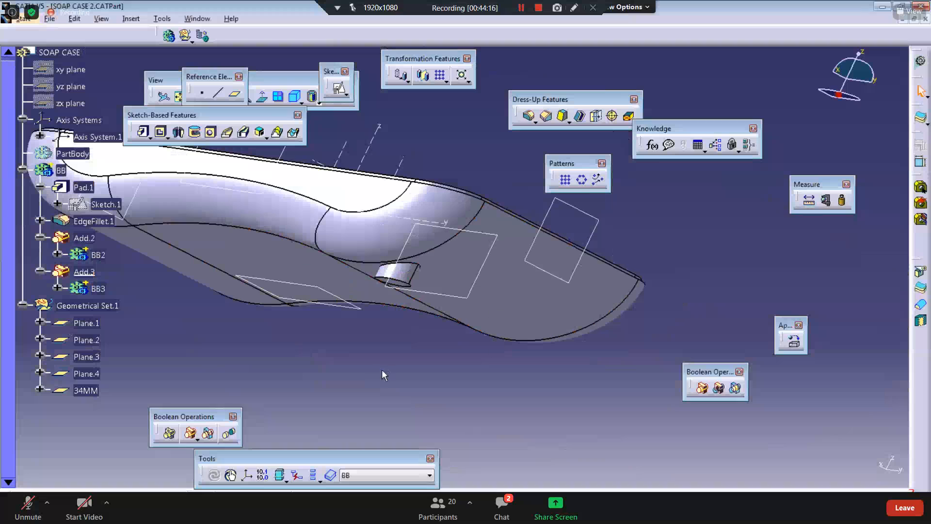
left_click(58, 290)
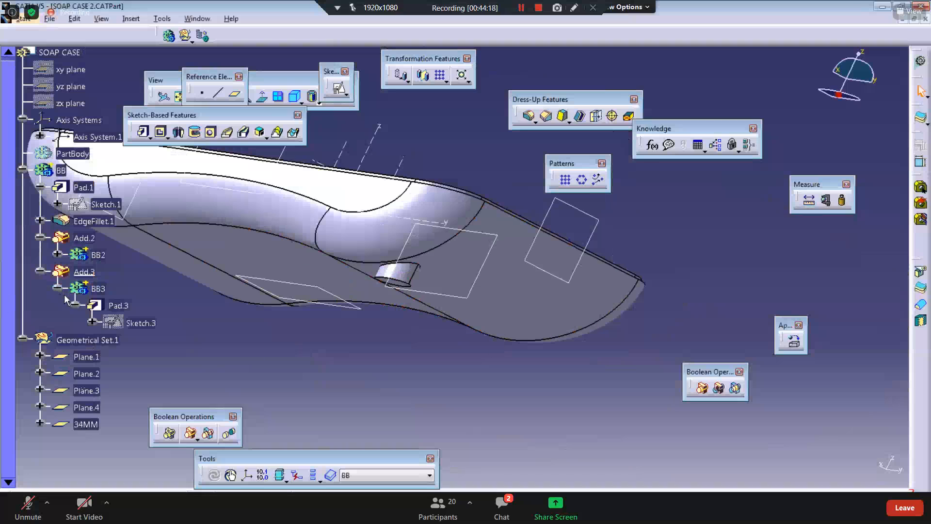
left_click(100, 290)
left_click(80, 270)
right_click(80, 270)
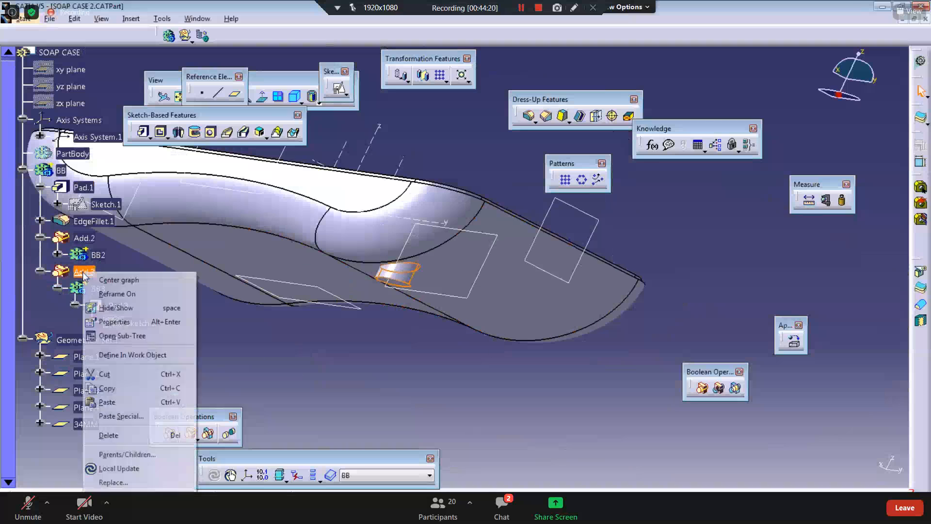
left_click(108, 435)
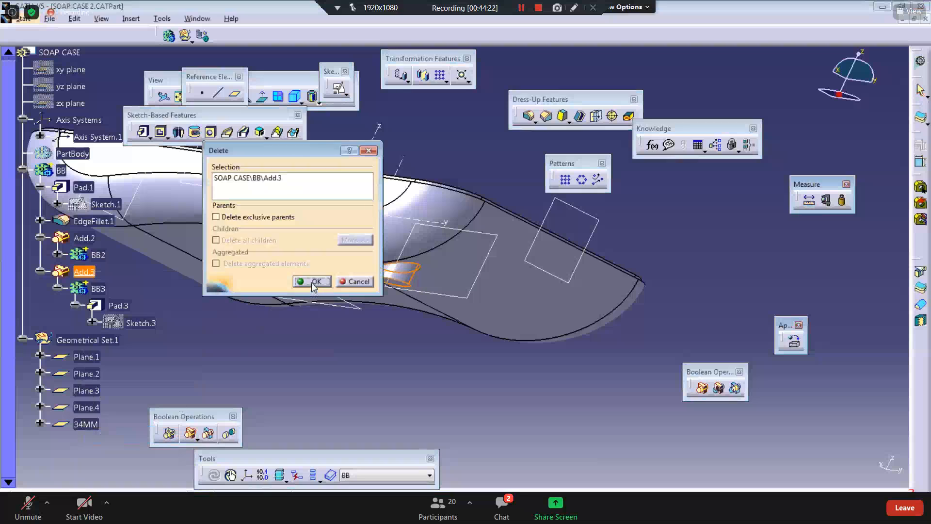
left_click(312, 285)
middle_click_drag(231, 349, 293, 355)
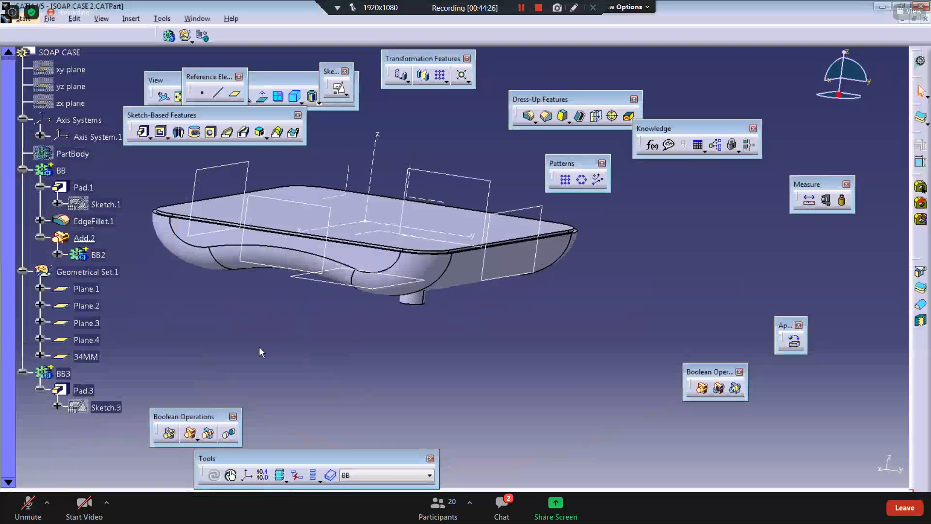
middle_click_drag(490, 198, 442, 196)
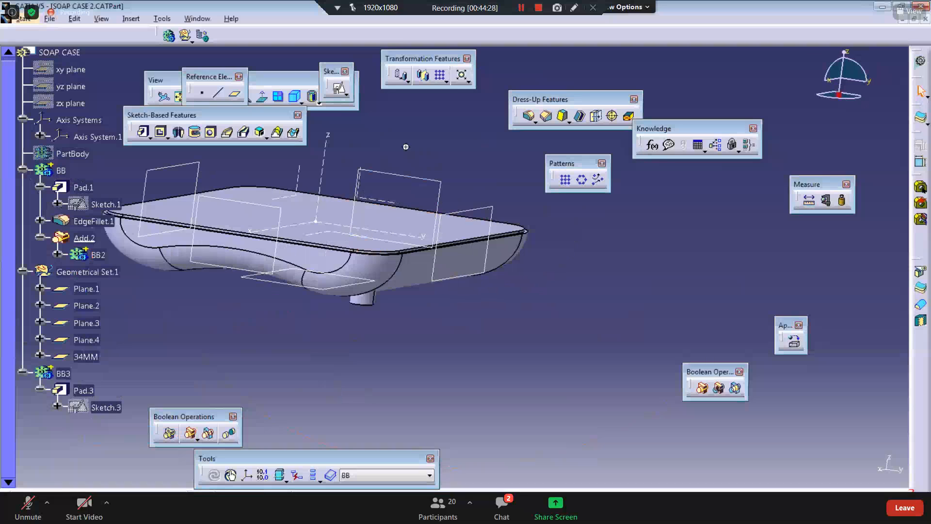
middle_click_drag(406, 146, 407, 156)
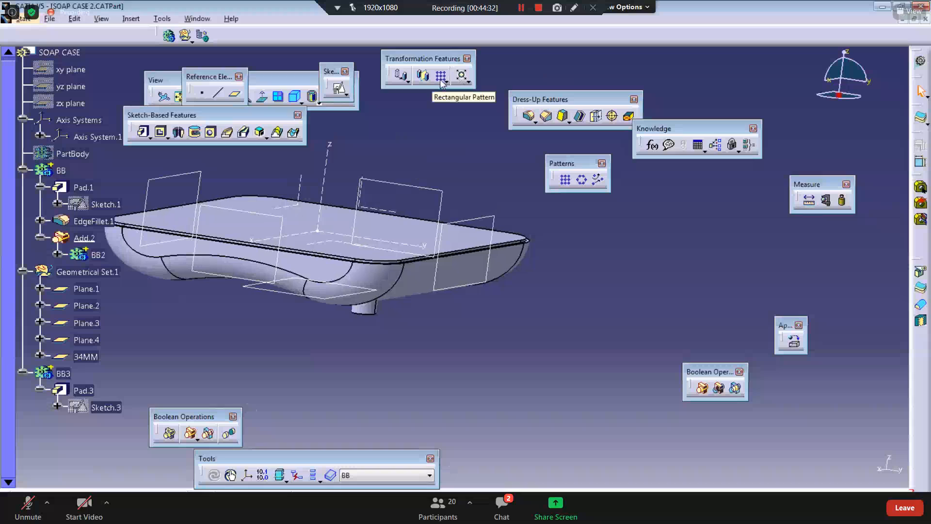
left_click(441, 77)
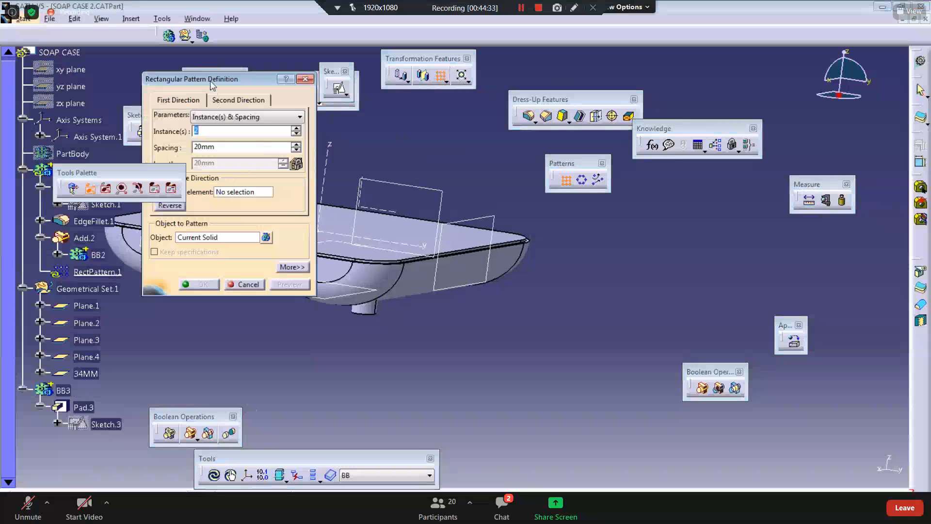
left_click(361, 250)
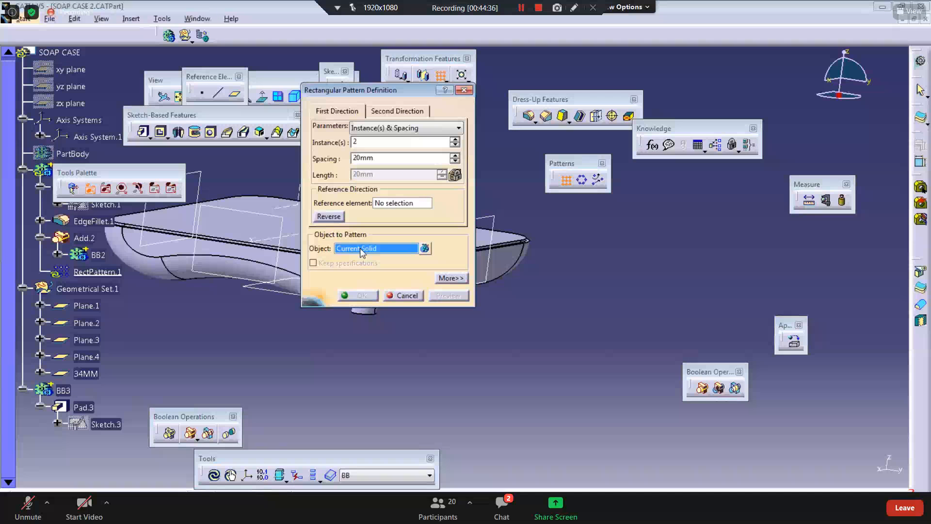
left_click(63, 390)
left_click(389, 207)
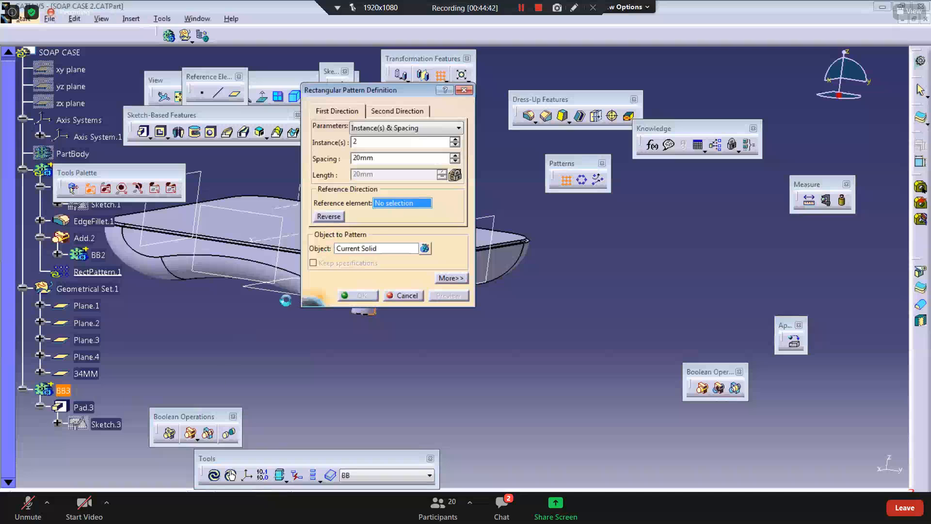
middle_click_drag(285, 298, 232, 440)
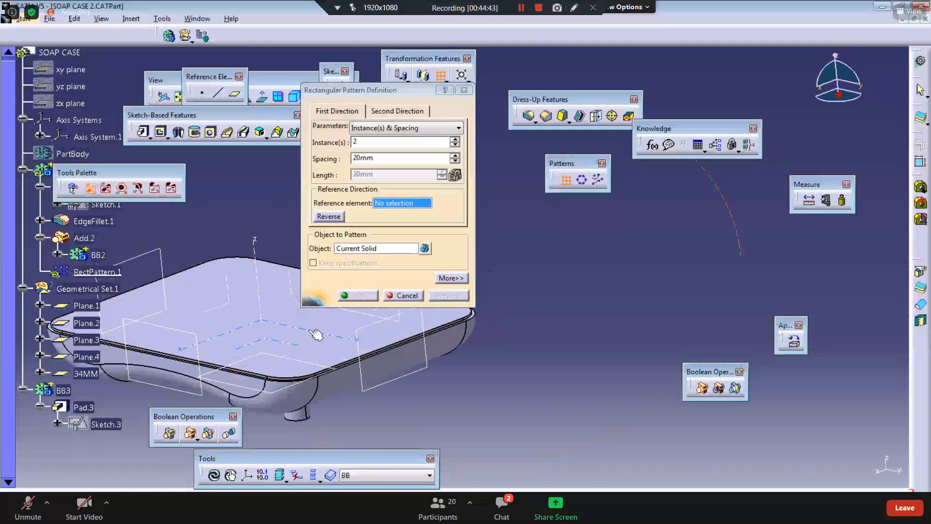
left_click(315, 332)
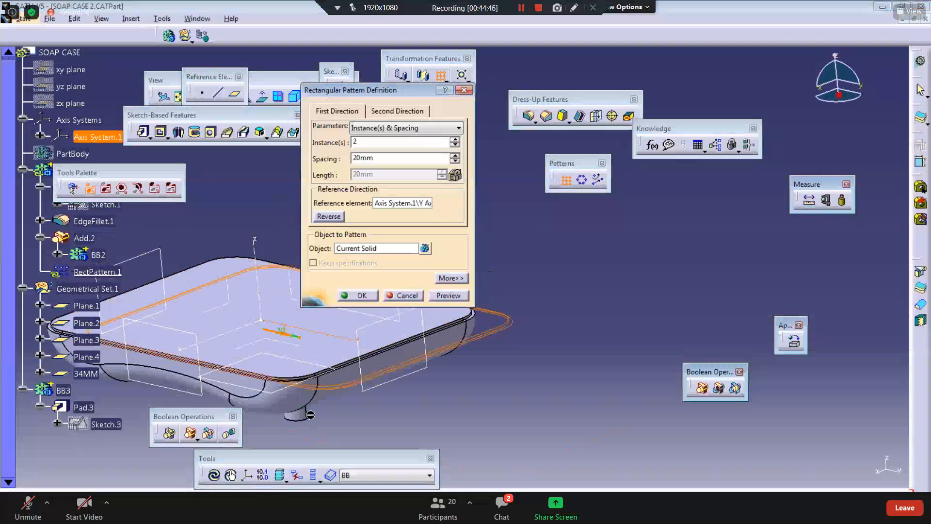
left_click(405, 295)
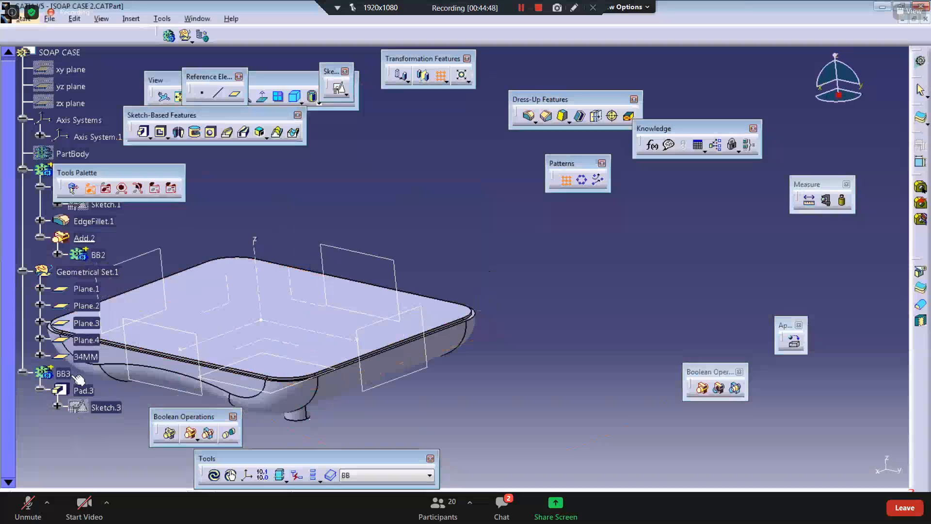
Step: Define BB3 as the work object and start a rectangular pattern with the axis system's Y axis as reference direction
left_click(63, 373)
right_click(63, 374)
left_click(111, 218)
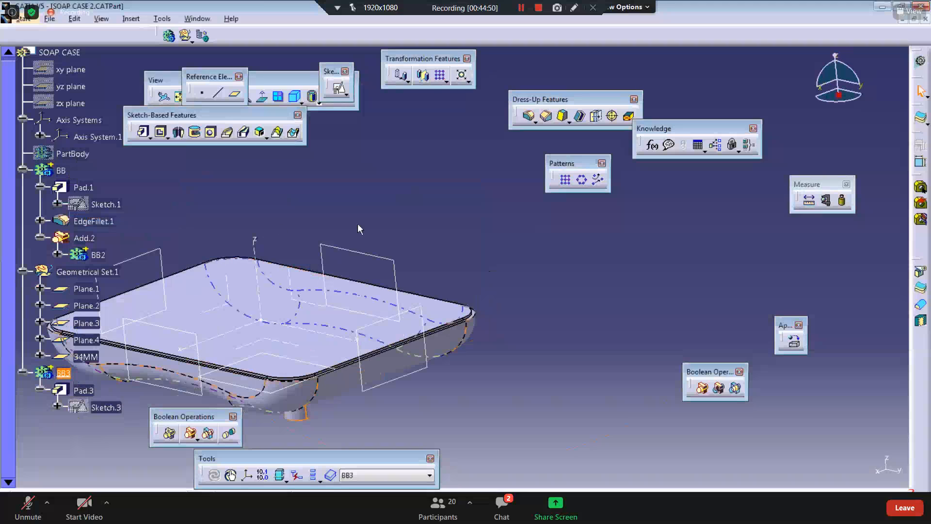
left_click(445, 77)
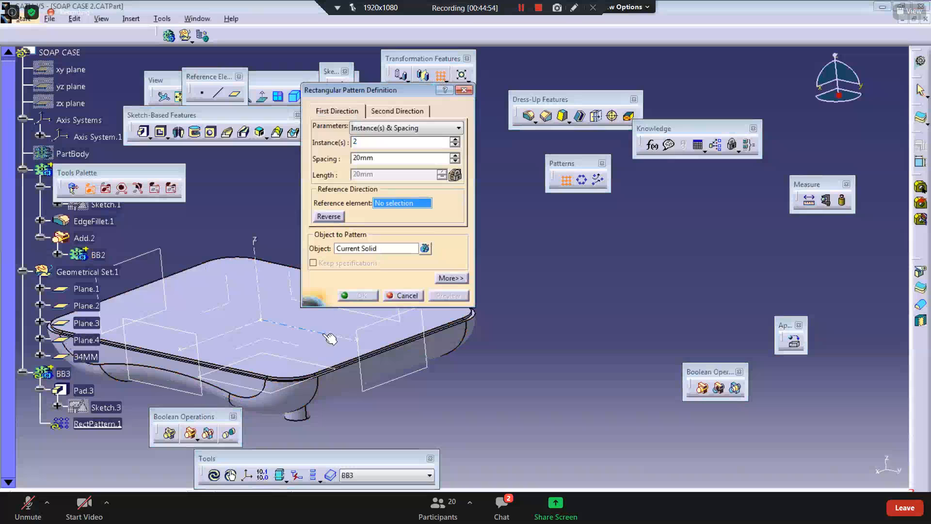
left_click(293, 356)
middle_click_drag(305, 328, 388, 291)
left_click(330, 218)
middle_click_drag(241, 340, 336, 314)
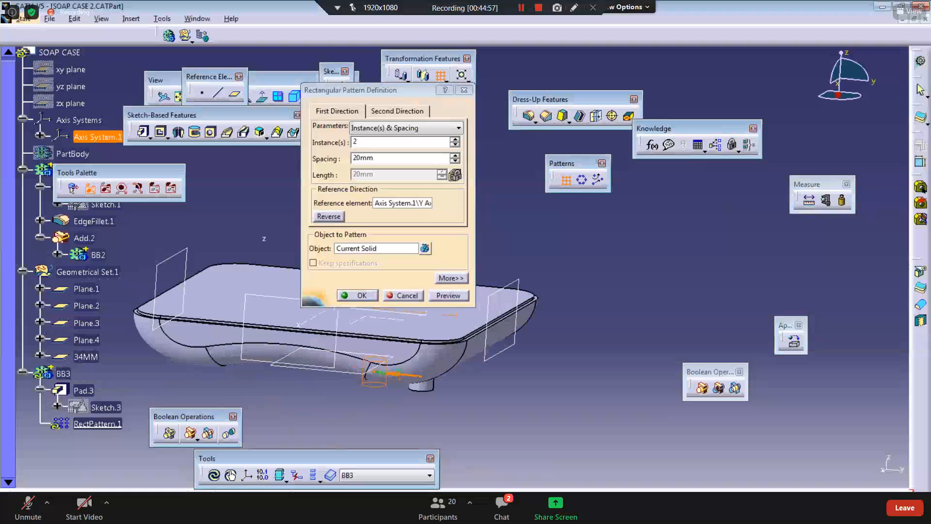
Step: Set the first-direction pattern spacing to 80 mm after checking the drawing
key("alt+Tab")
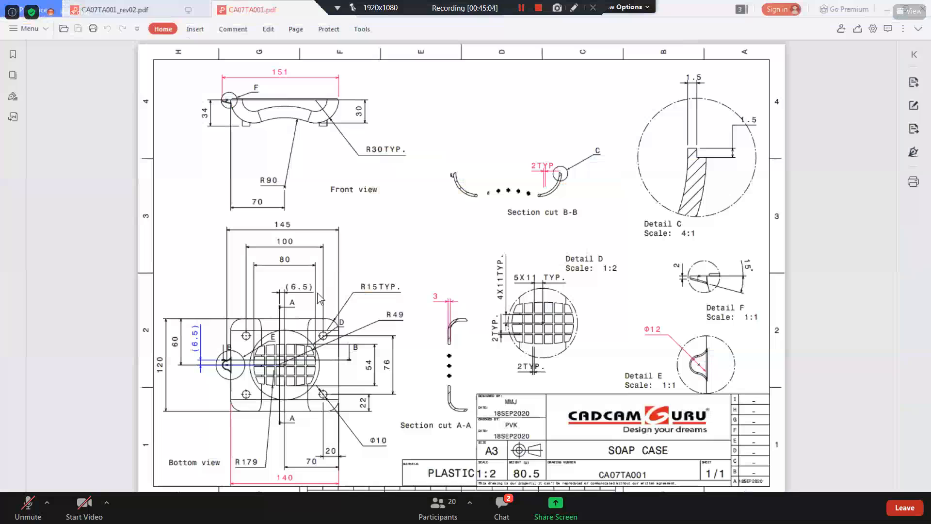
left_click(885, 11)
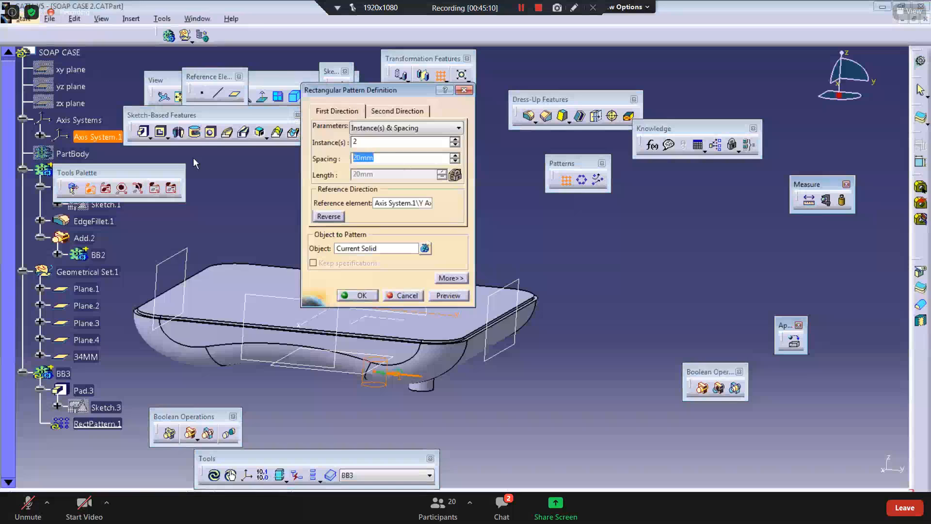
type("80")
key("Return")
Step: Recheck the drawing and set the first-direction spacing to 100 mm
key("alt+Tab")
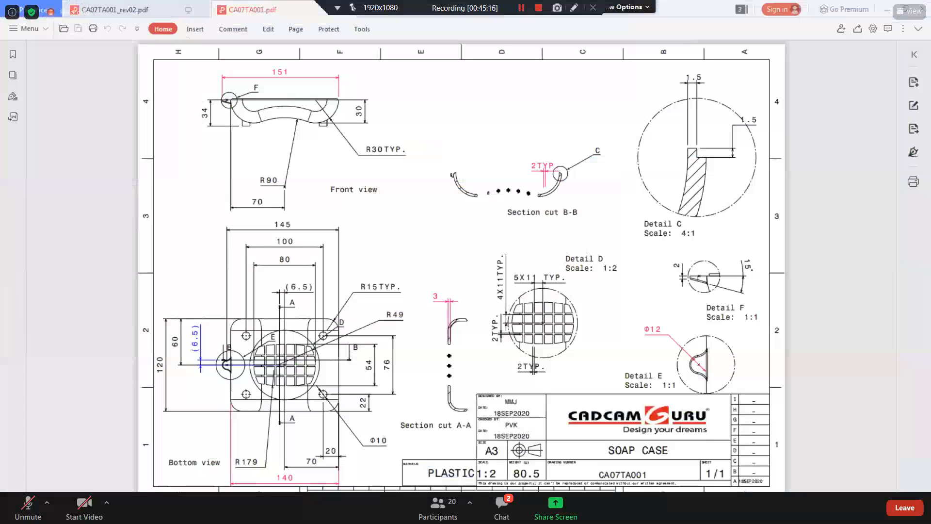
key("alt+Tab")
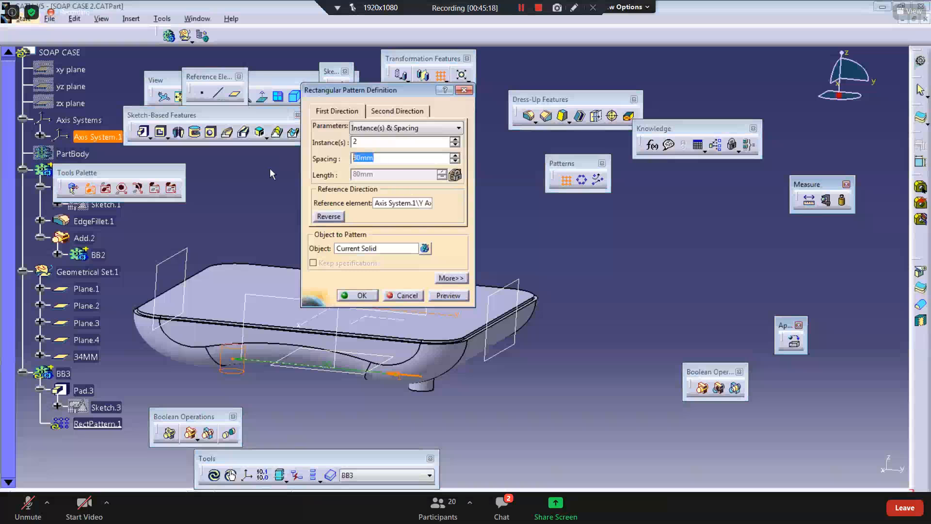
type("10")
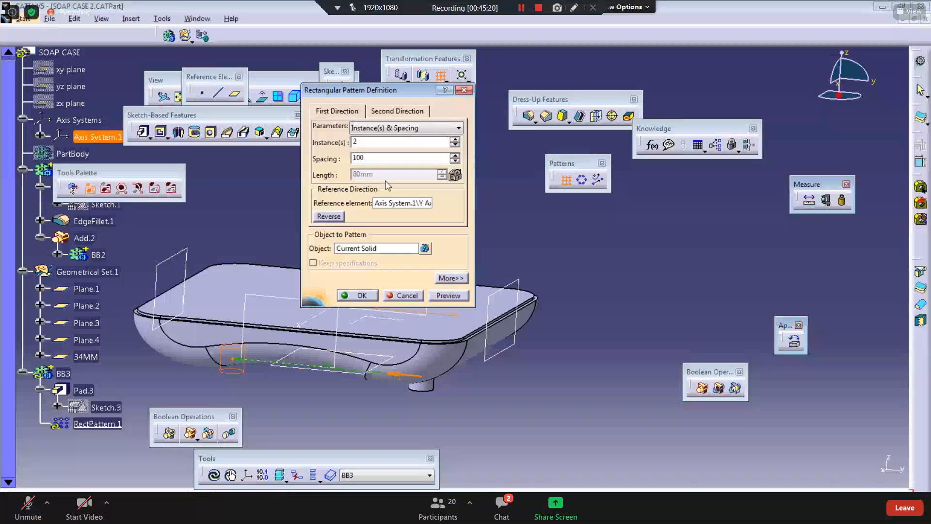
Step: Define the second pattern direction along the axis system's X axis with 2 instances
left_click(396, 111)
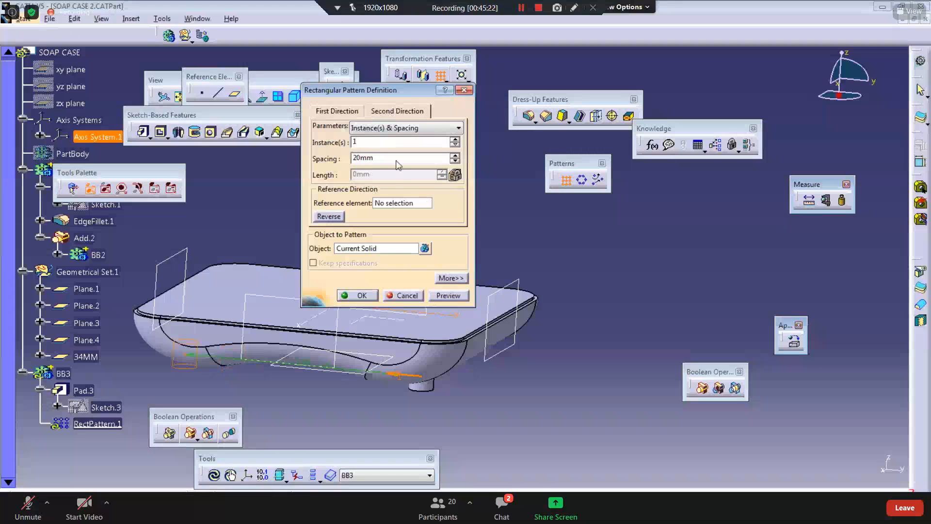
left_click(391, 204)
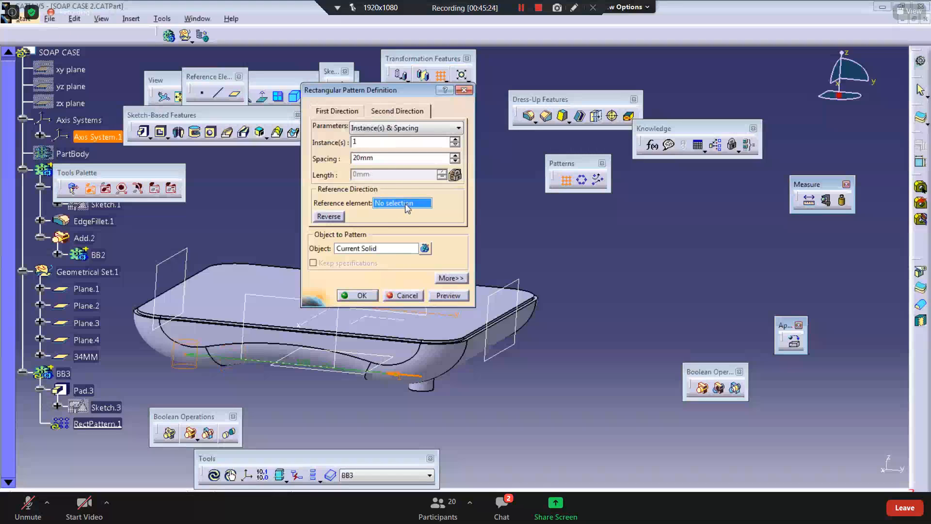
middle_click_drag(318, 341, 207, 383)
left_click(290, 331)
left_click_drag(371, 143, 266, 137)
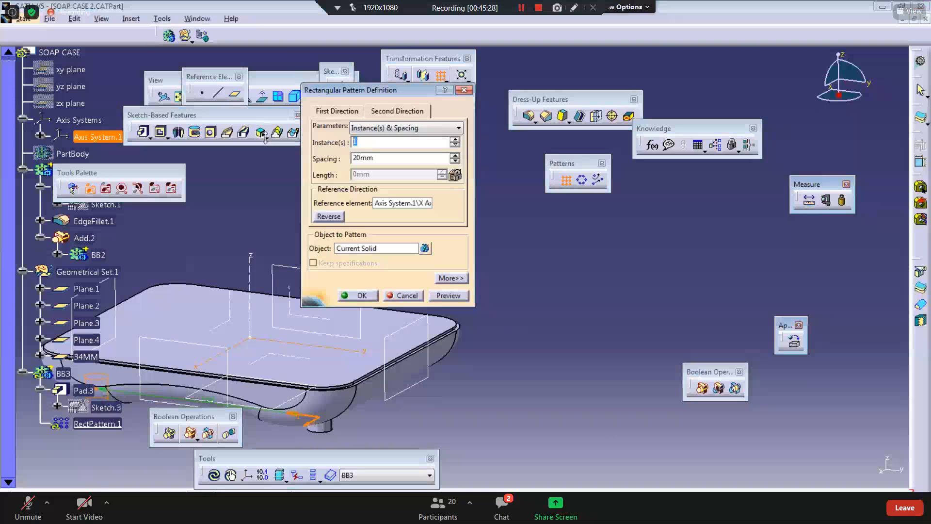
type("2")
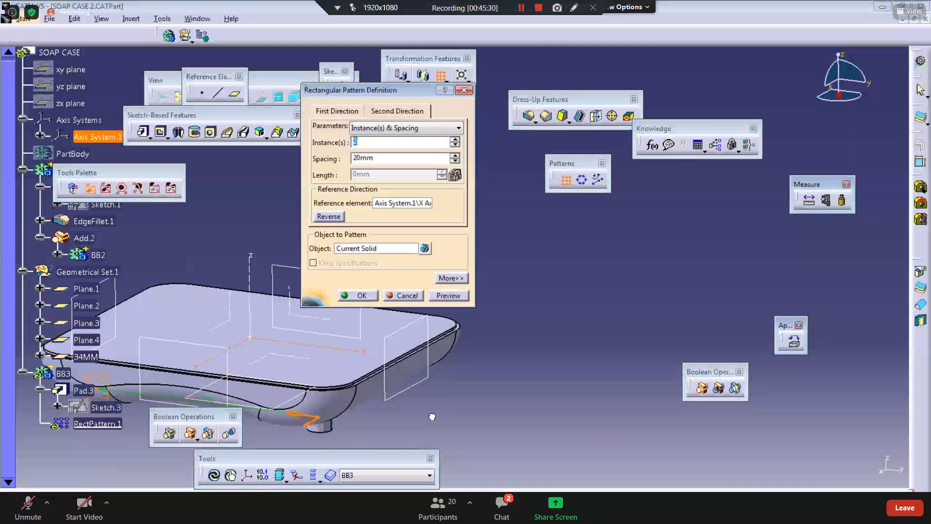
Step: Check the drawing and set the second-direction spacing to 76 mm
middle_click_drag(431, 416, 425, 375)
left_click_drag(385, 159, 192, 188)
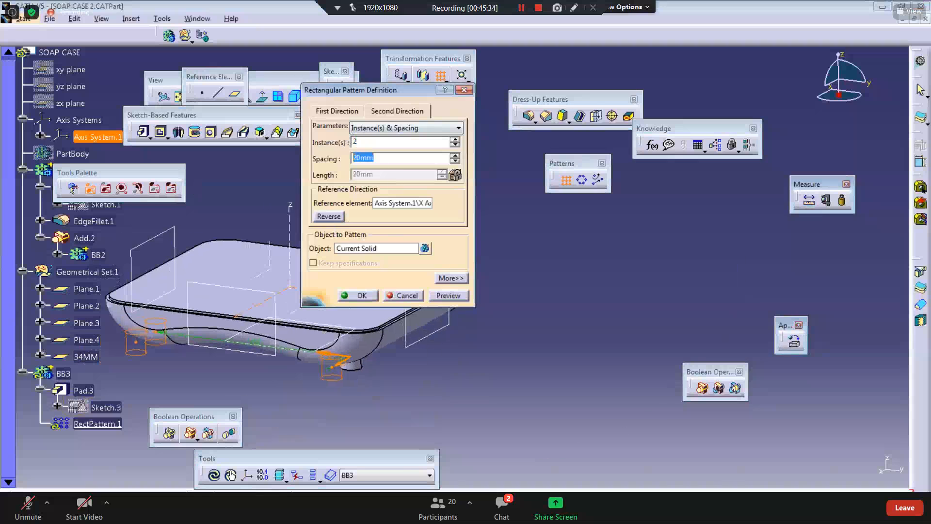
key("alt+Tab")
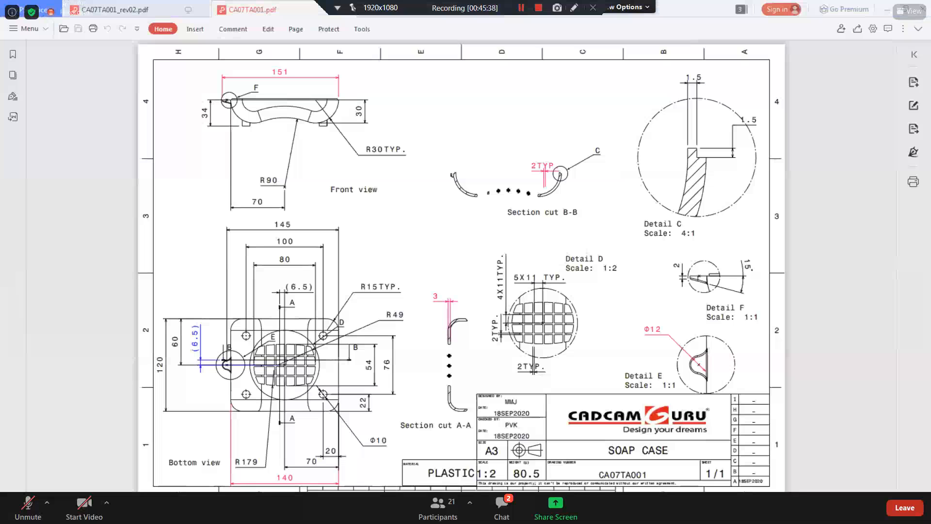
key("alt+Tab")
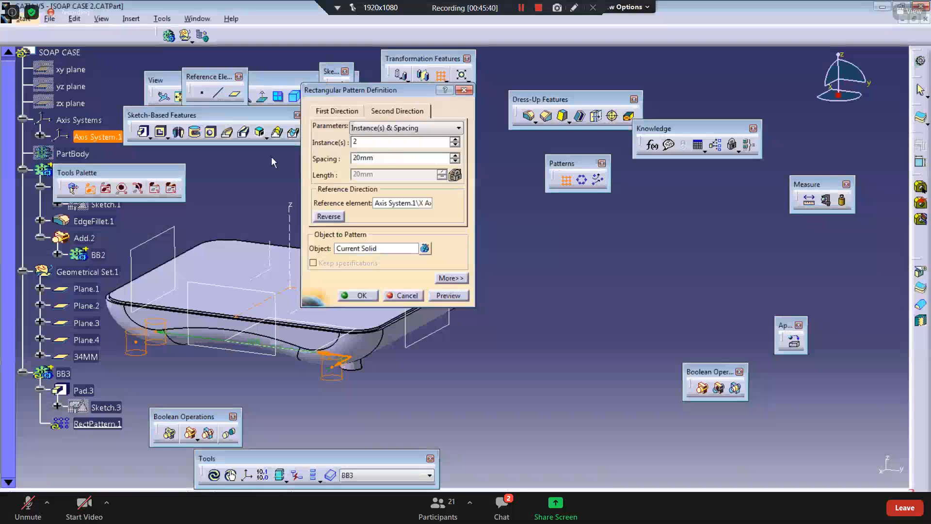
type("76")
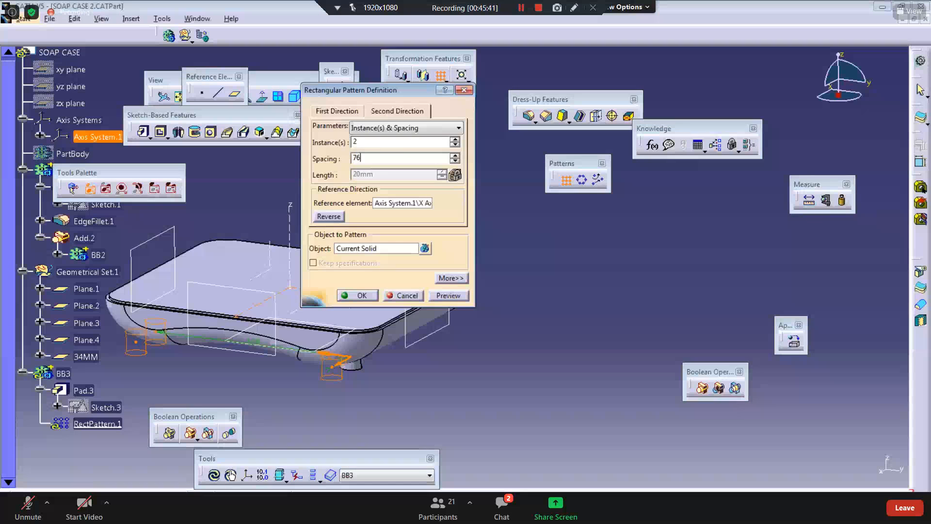
key("Return")
Step: Reverse the second direction and confirm the rectangular pattern
left_click(329, 216)
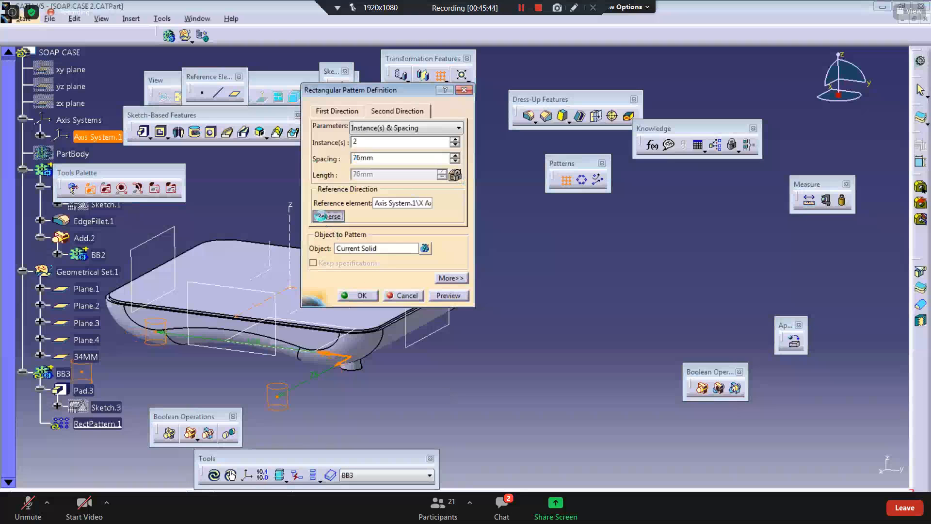
left_click(358, 296)
Step: Add body BB3 to body BB
middle_click_drag(398, 395, 291, 373)
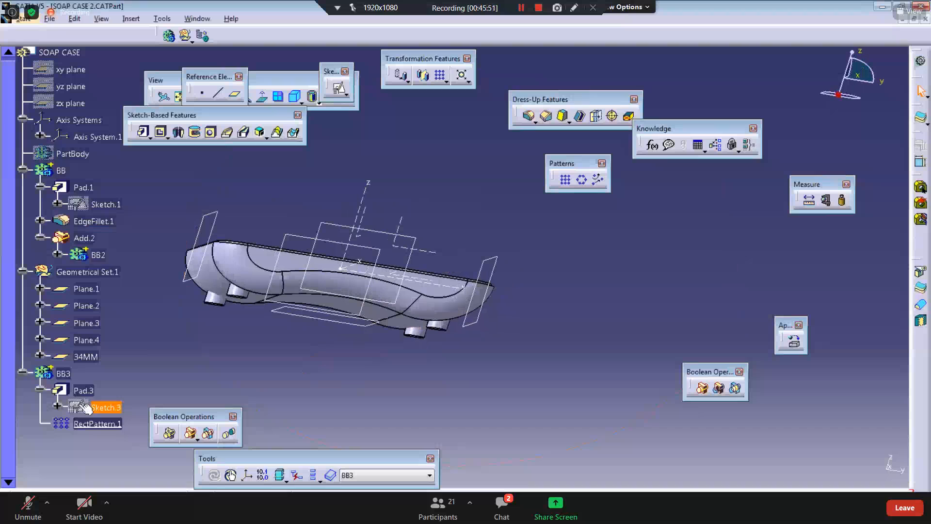
right_click(63, 374)
mouse_move(160, 362)
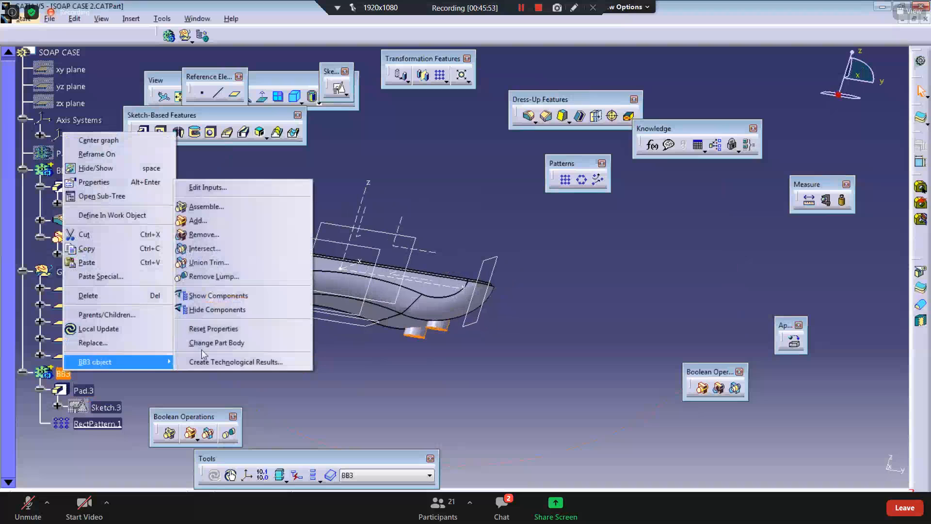
left_click(199, 221)
left_click(62, 171)
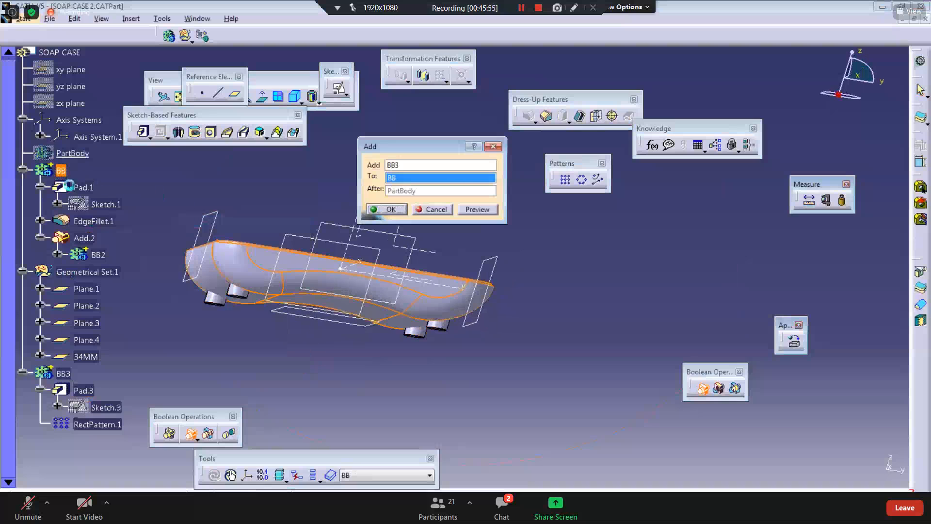
left_click(387, 209)
Step: Save the part file
middle_click_drag(354, 267, 284, 381)
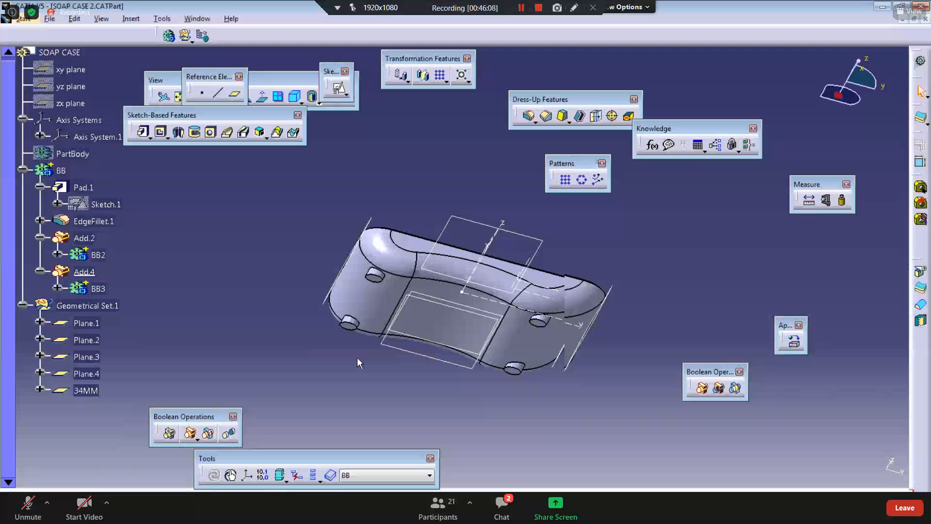
middle_click_drag(414, 271, 221, 367)
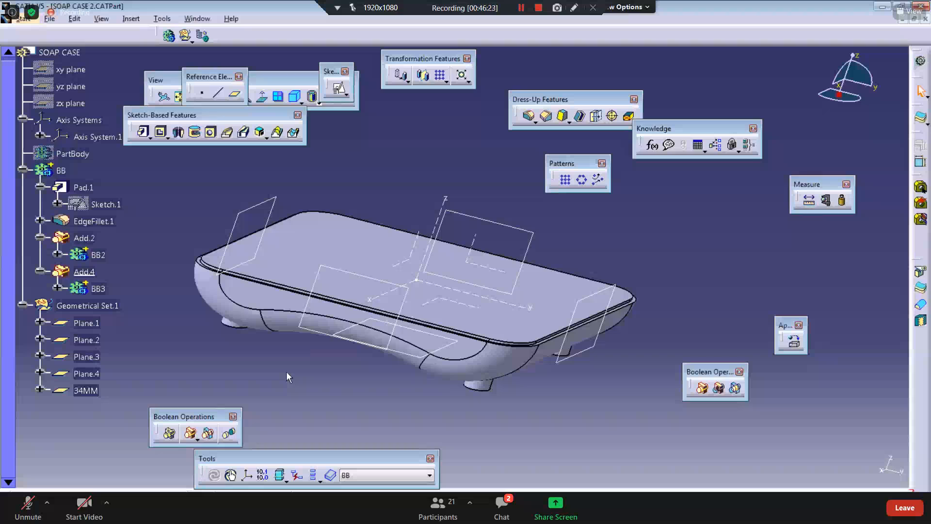
left_click(49, 18)
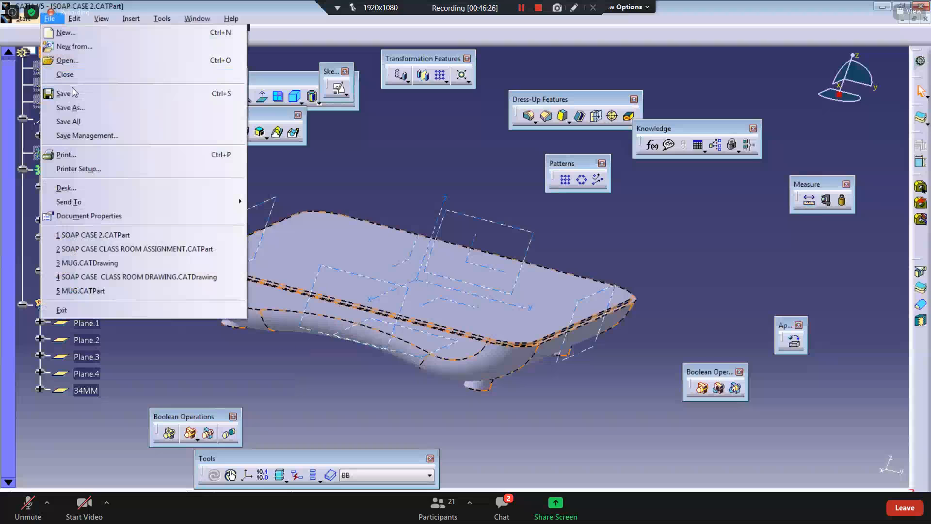
left_click(63, 94)
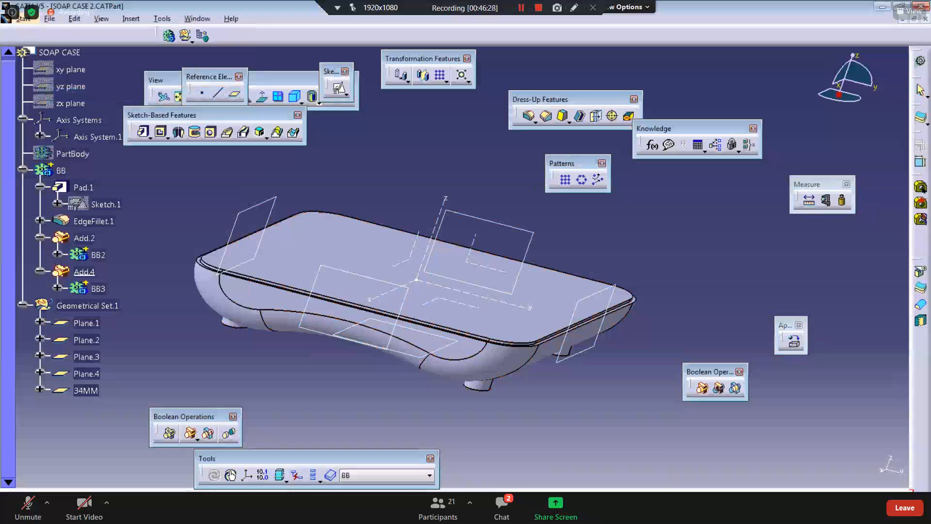
Step: Compare the model's side fillet edges closely with the drawing's detail views
key("alt+Tab")
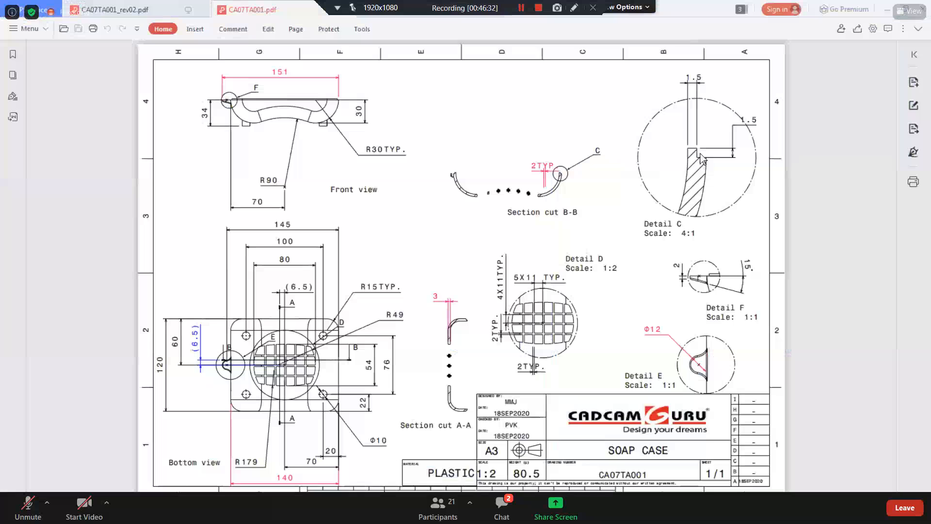
left_click(887, 9)
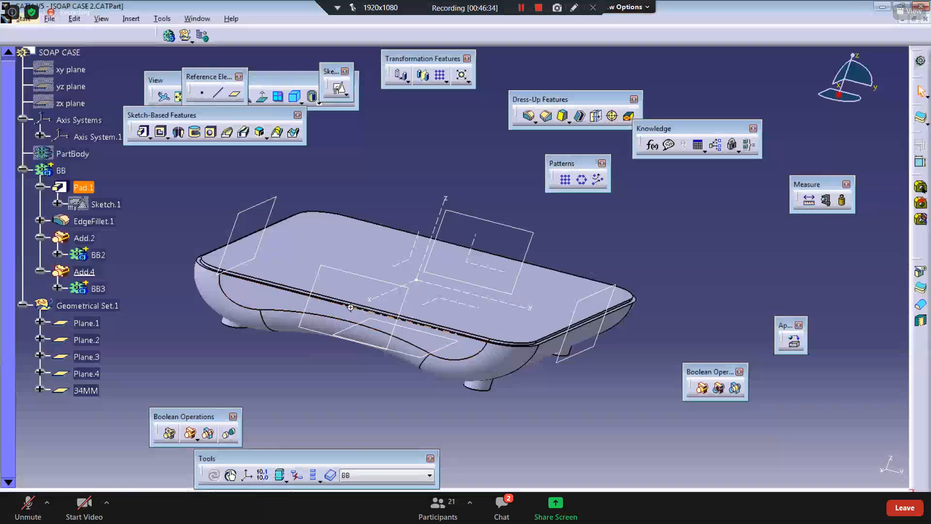
middle_click_drag(406, 313, 271, 154)
middle_click_drag(257, 307, 410, 224)
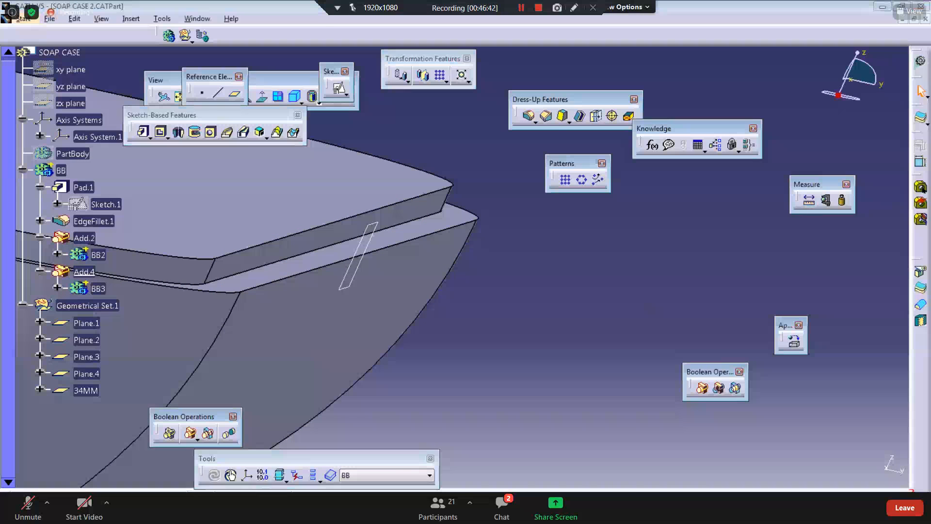
key("alt+Tab")
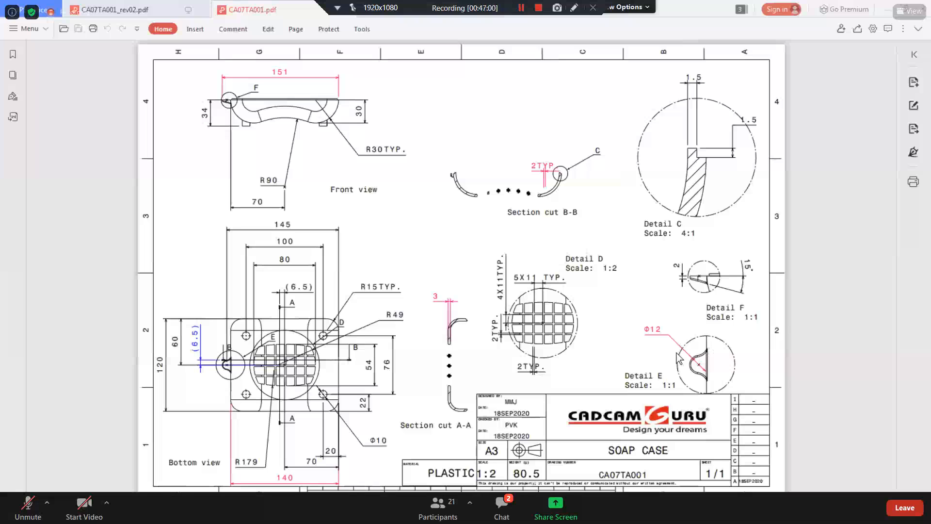
left_click(891, 8)
middle_click_drag(325, 326, 326, 372)
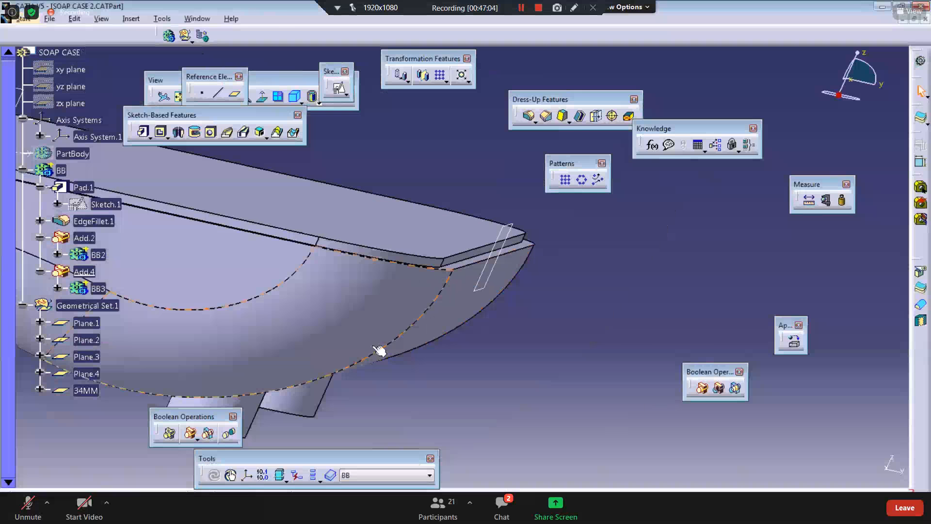
middle_click_drag(252, 347, 407, 368)
middle_click_drag(339, 320, 338, 327)
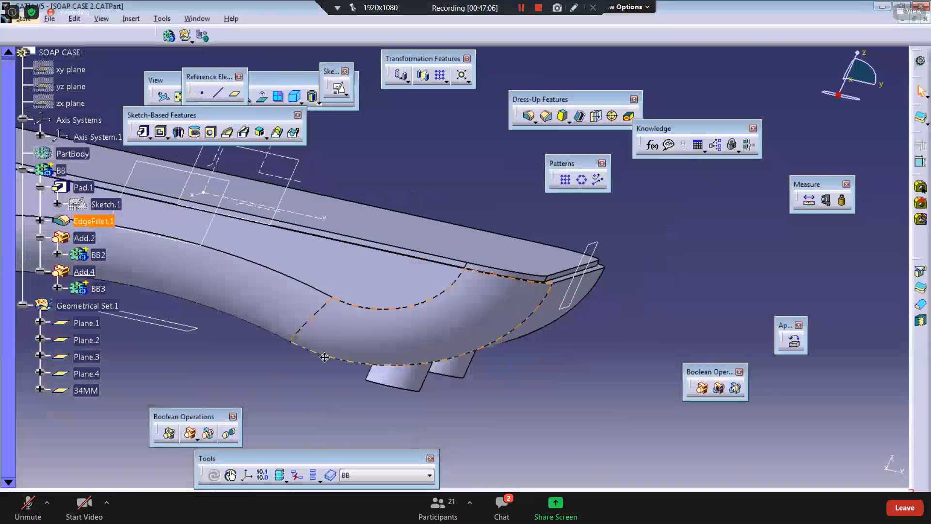